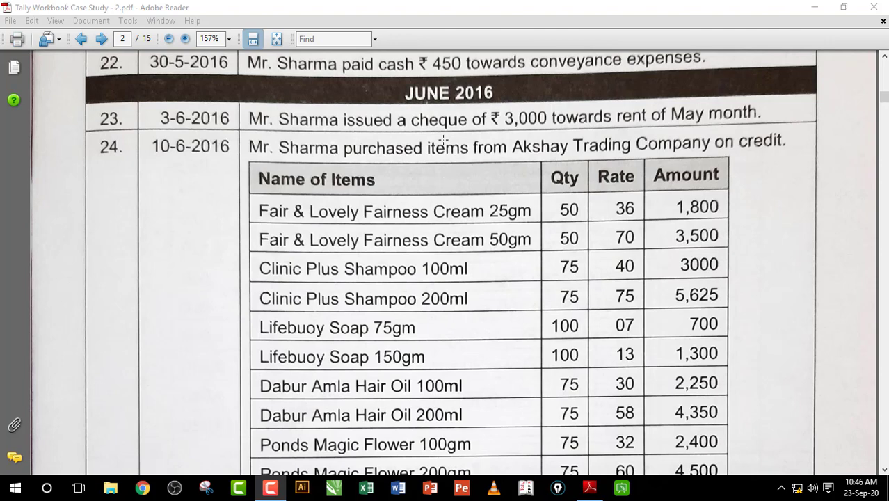
# Step: Mark out the JUNE 2016 heading and the 10-6-2016 credit purchase entry in the case study PDF
pyautogui.moveTo(395, 74); pyautogui.dragTo(504, 109)
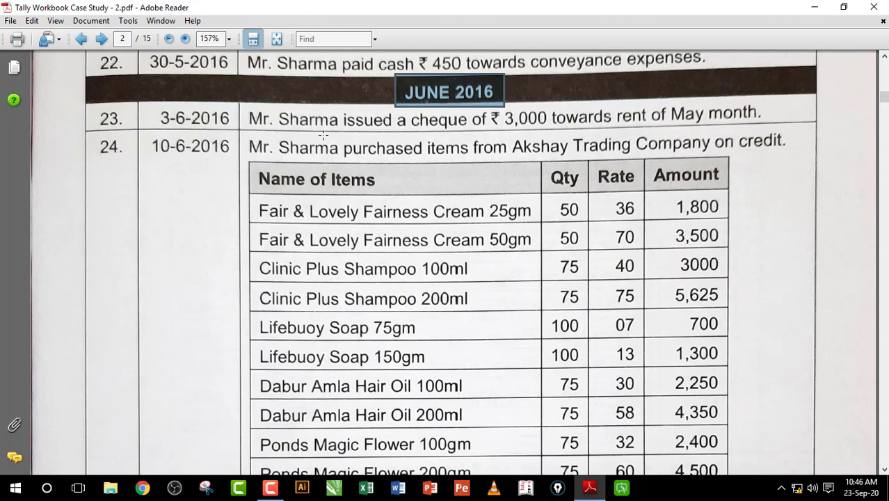
pyautogui.moveTo(306, 137); pyautogui.dragTo(468, 152)
pyautogui.click(427, 156)
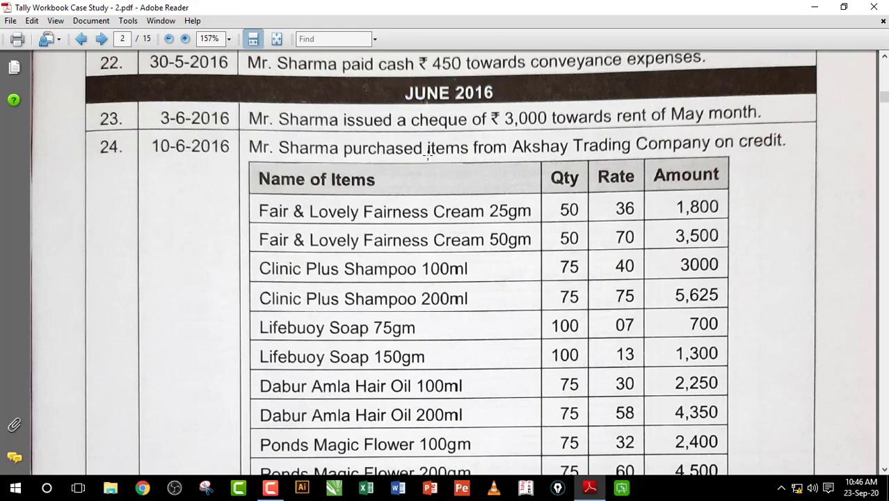
# Step: Launch the on-screen pen annotation toolbar and move it beside the document page
pyautogui.click(558, 487)
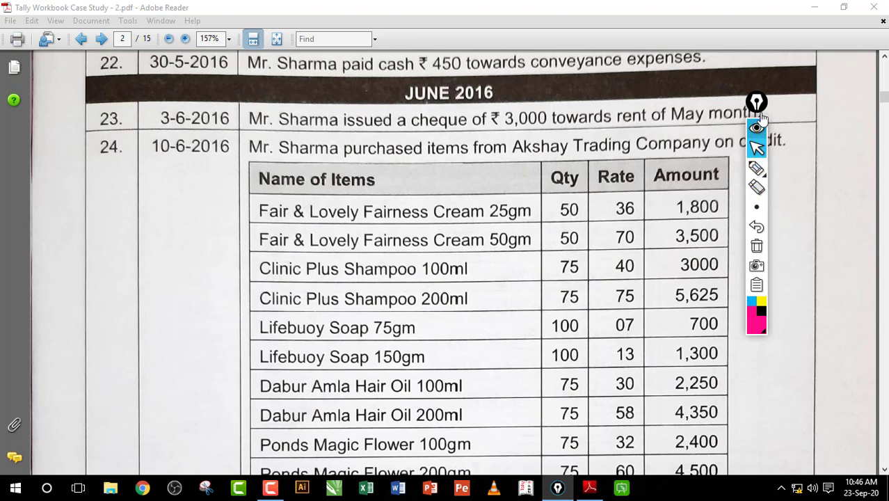
pyautogui.moveTo(757, 104)
pyautogui.mouseDown()
pyautogui.moveTo(802, 130)
pyautogui.moveTo(869, 150)
pyautogui.mouseUp()
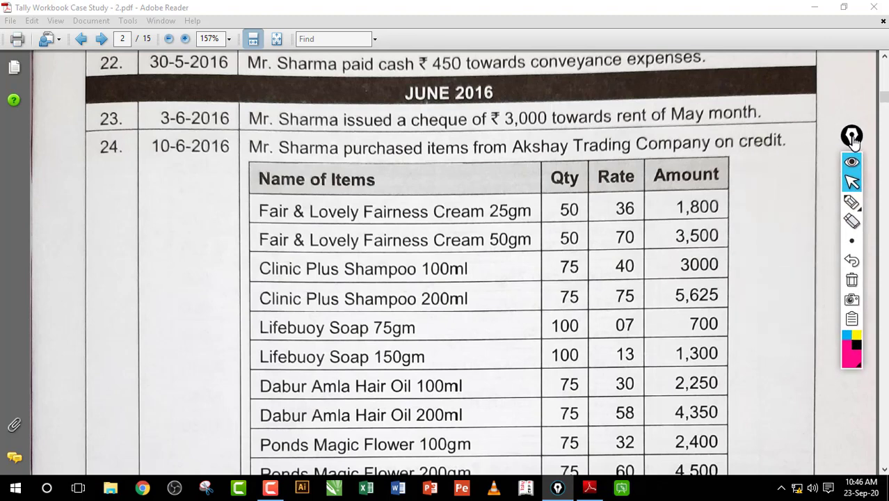
pyautogui.click(851, 203)
# Step: Examine entry 23 dated 3-6-2016 on the ₹ 3,000 cheque for May rent, and switch to Tally.ERP 9
pyautogui.click(245, 103)
pyautogui.moveTo(249, 104); pyautogui.dragTo(649, 125)
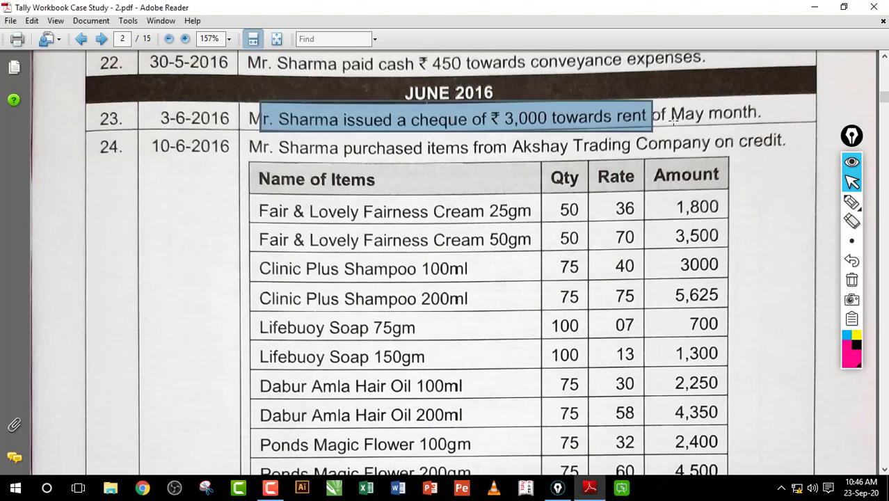
pyautogui.click(640, 118)
pyautogui.moveTo(610, 102); pyautogui.dragTo(668, 132)
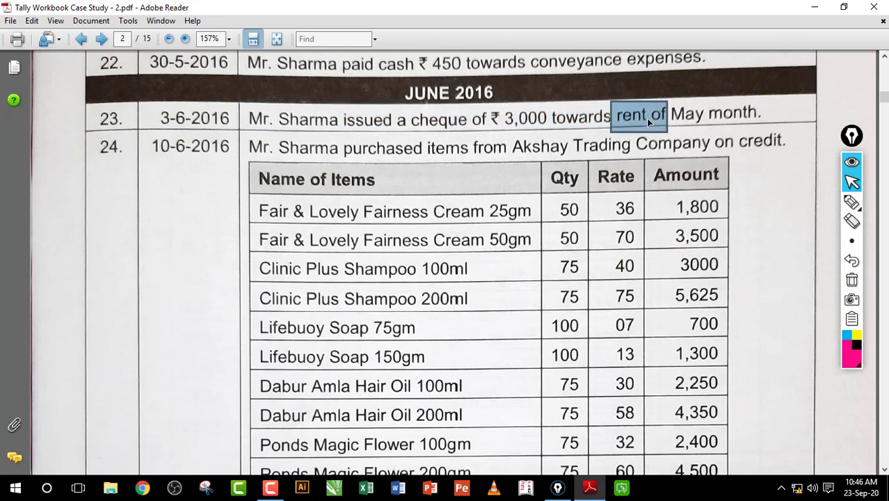
pyautogui.click(641, 118)
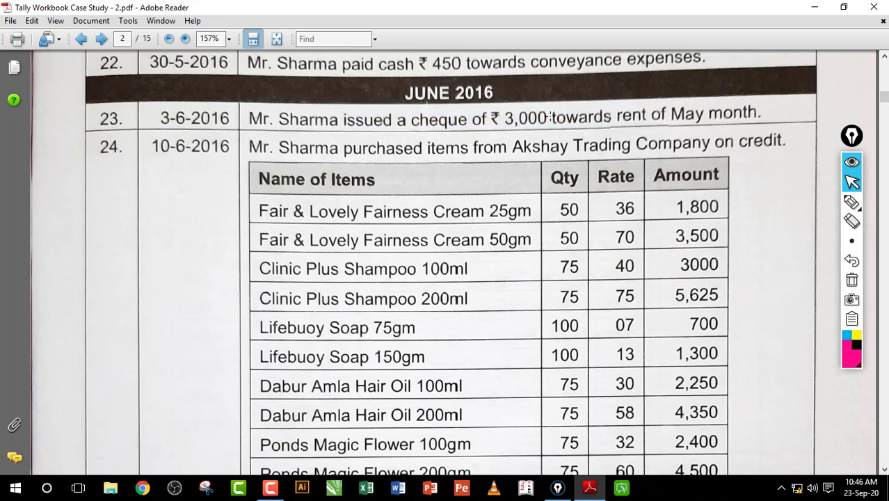
pyautogui.moveTo(408, 108); pyautogui.dragTo(550, 129)
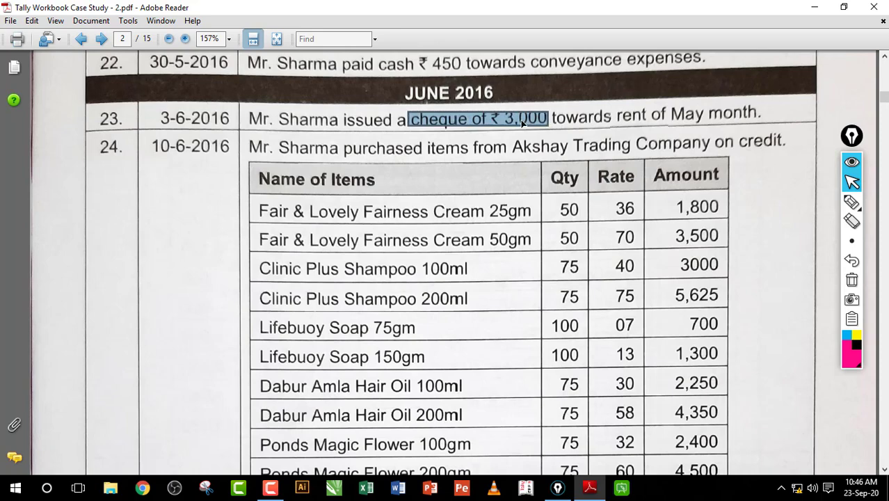
pyautogui.click(508, 137)
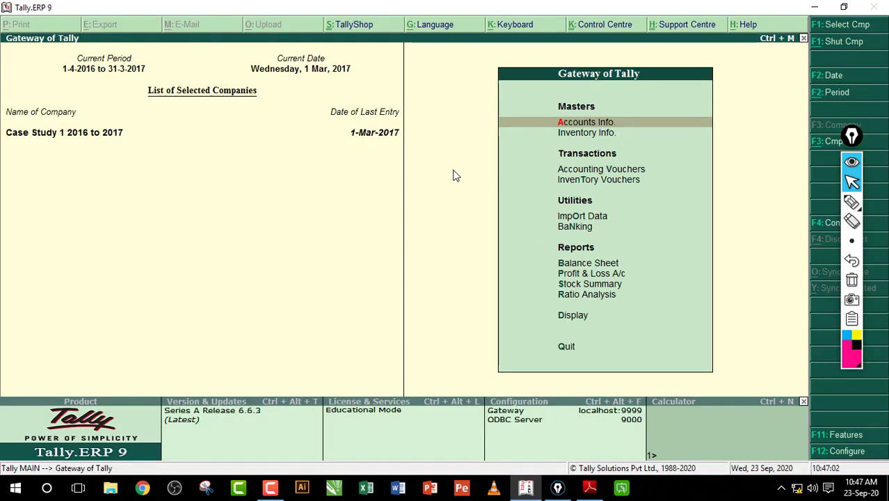
# Step: Circle and underline the open company Case Study 1 2016 to 2017 with the pen and clear the markings
pyautogui.click(851, 201)
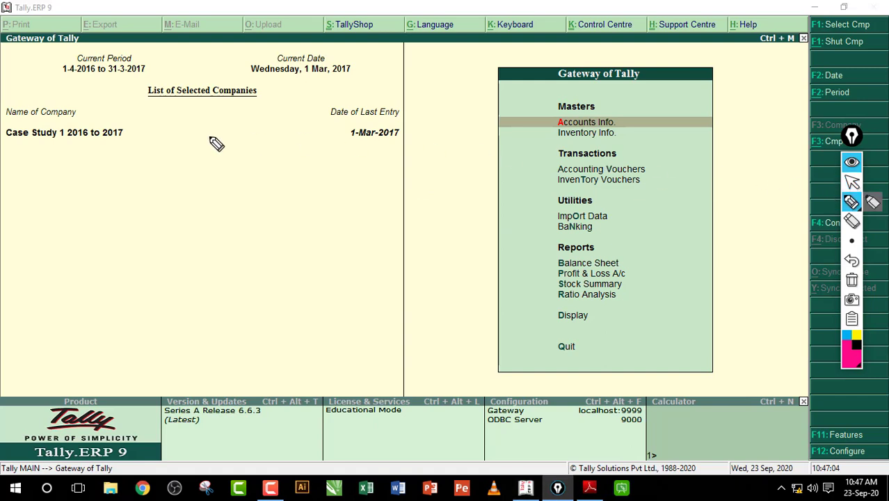
pyautogui.moveTo(70, 159)
pyautogui.mouseDown()
pyautogui.moveTo(153, 140)
pyautogui.moveTo(113, 159)
pyautogui.moveTo(83, 154)
pyautogui.moveTo(97, 148)
pyautogui.mouseUp()
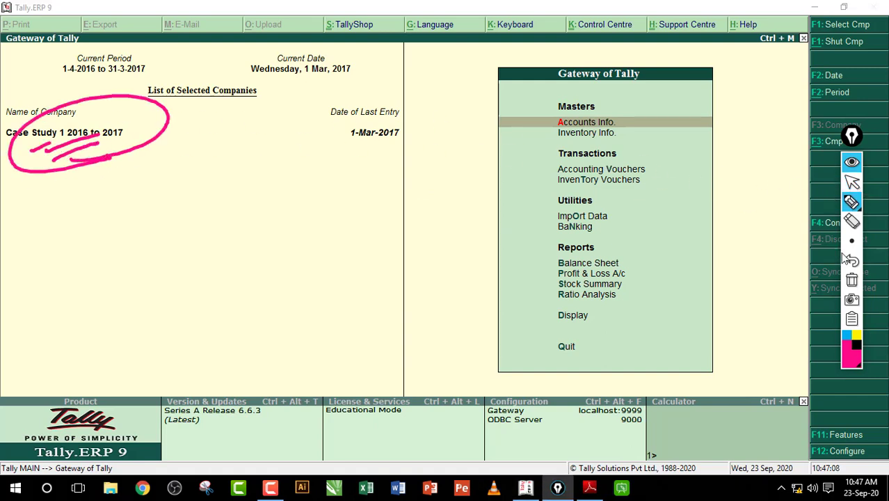
pyautogui.click(851, 276)
pyautogui.click(852, 182)
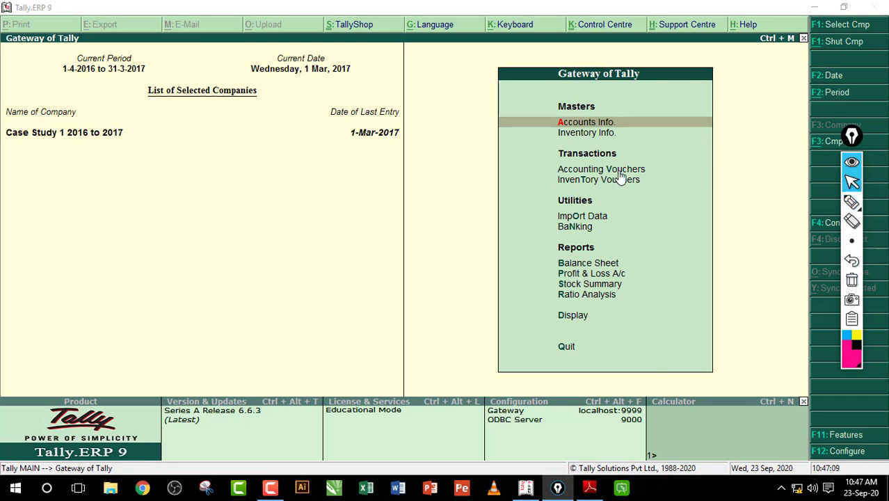
# Step: Shut the company Case Study 1 2016 to 2017 and open the company selection list
pyautogui.click(448, 204)
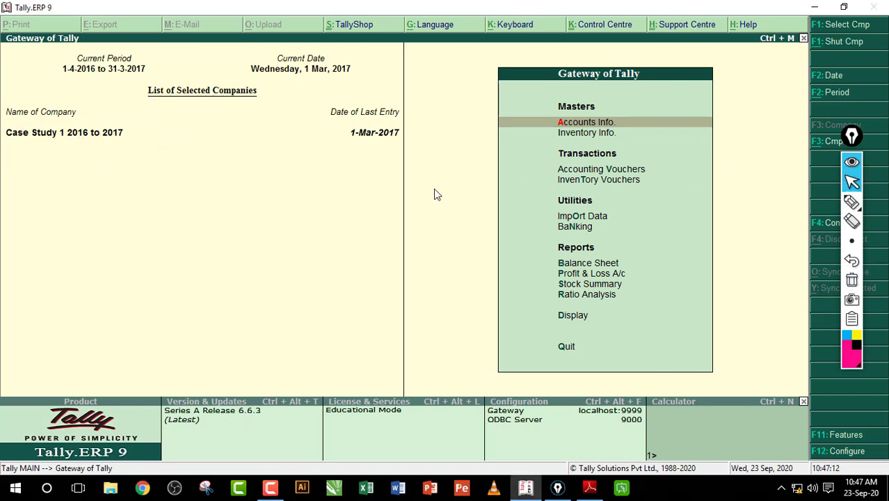
pyautogui.hotkey('alt', 'f1')
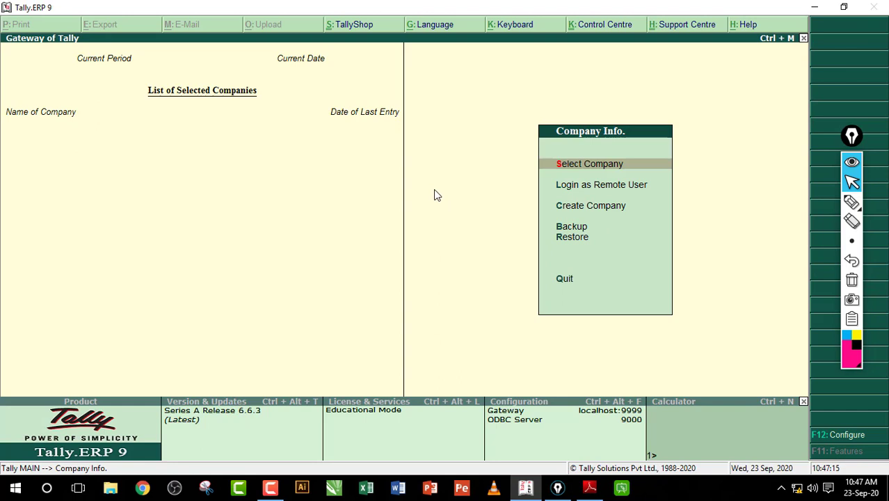
pyautogui.press('Return')
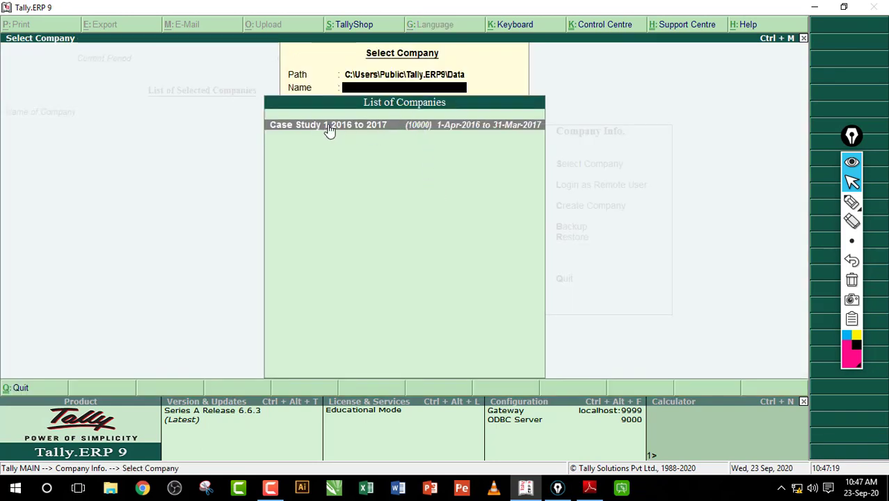
# Step: Circle Case Study 1 2016 to 2017 in the company list with the pen and erase the drawing
pyautogui.click(852, 202)
pyautogui.moveTo(294, 153); pyautogui.dragTo(314, 155)
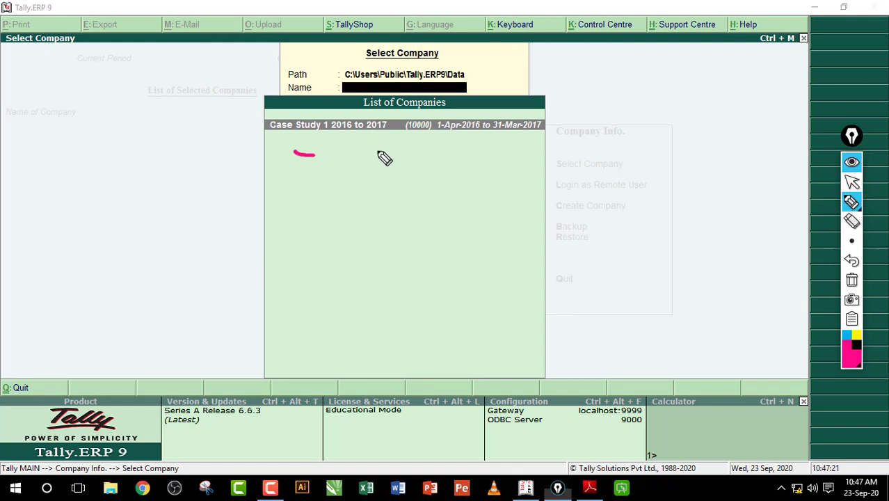
pyautogui.moveTo(385, 158); pyautogui.dragTo(337, 153)
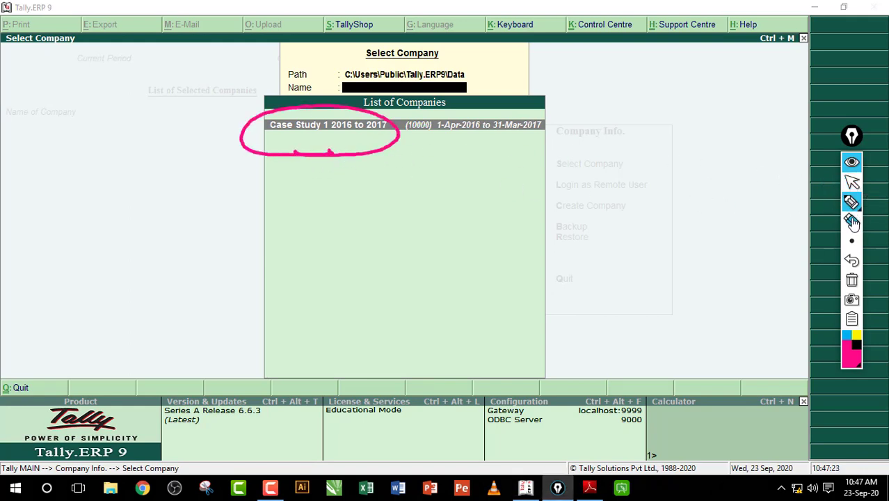
pyautogui.click(851, 280)
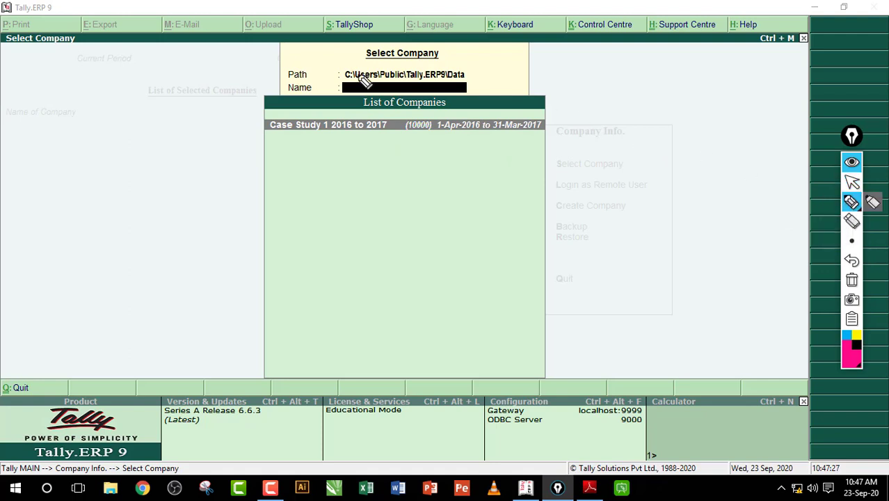
# Step: Circle the company data path with the pen, erase the drawing and return to normal pointer mode
pyautogui.moveTo(342, 83)
pyautogui.mouseDown()
pyautogui.moveTo(328, 69)
pyautogui.moveTo(347, 77)
pyautogui.mouseUp()
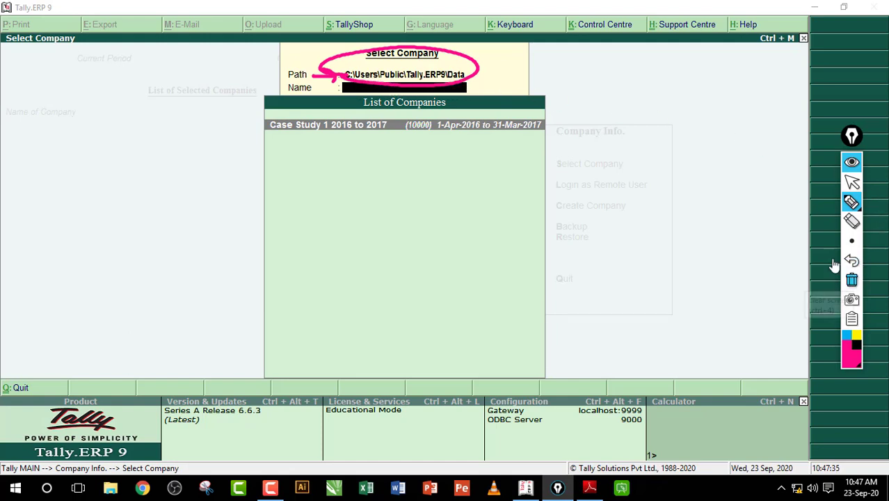
pyautogui.click(852, 279)
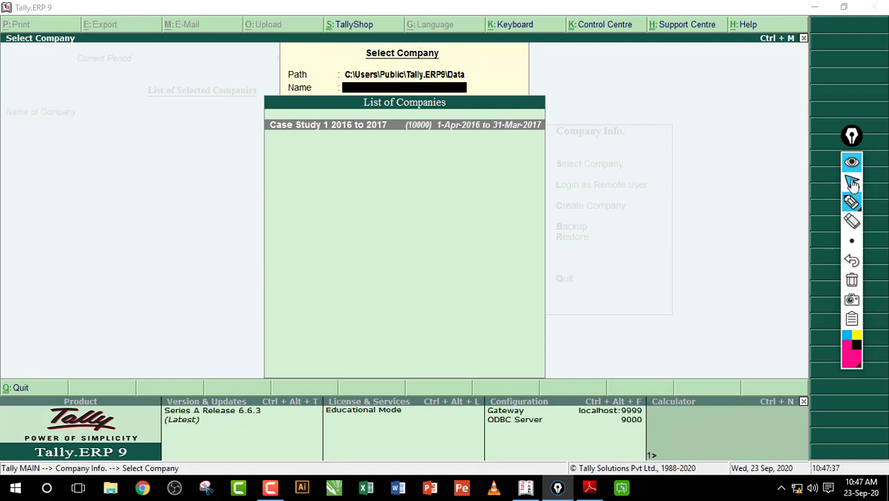
pyautogui.click(851, 182)
pyautogui.click(415, 86)
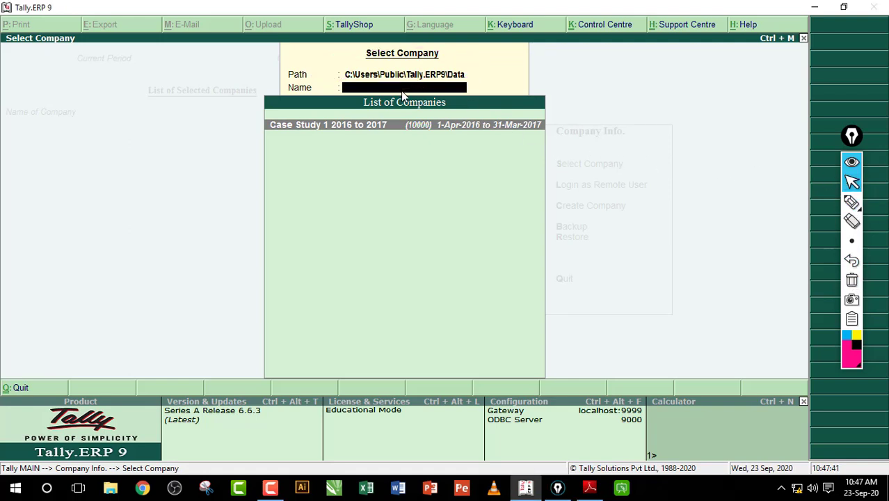
# Step: Look up the full path of the data folder inside the Tally folder on drive D in File Explorer, and return to Tally.ERP 9
pyautogui.press('super+e')
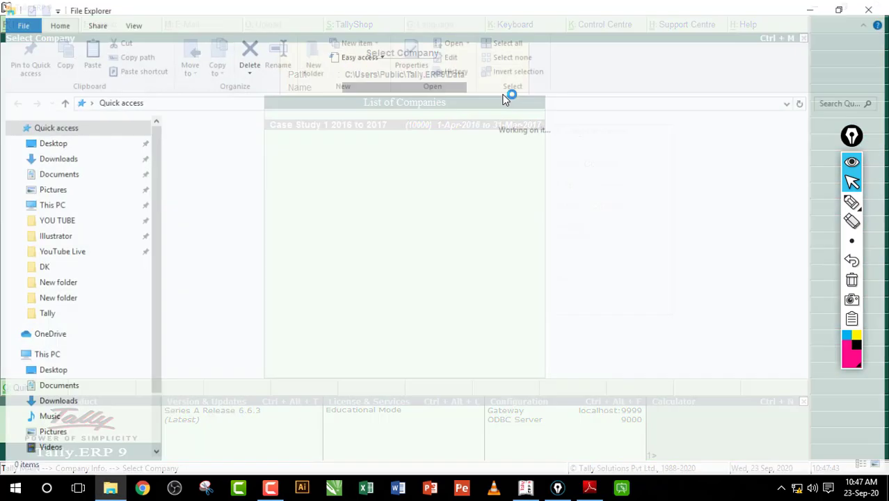
pyautogui.doubleClick(254, 200)
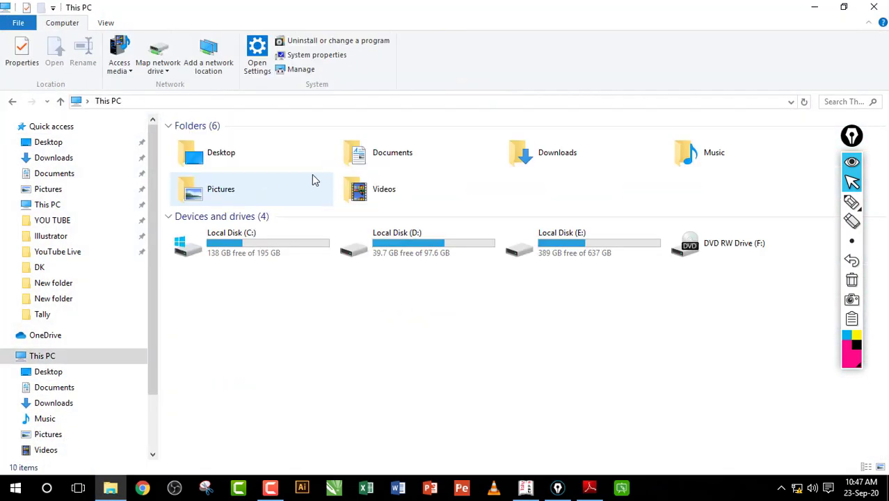
pyautogui.doubleClick(435, 245)
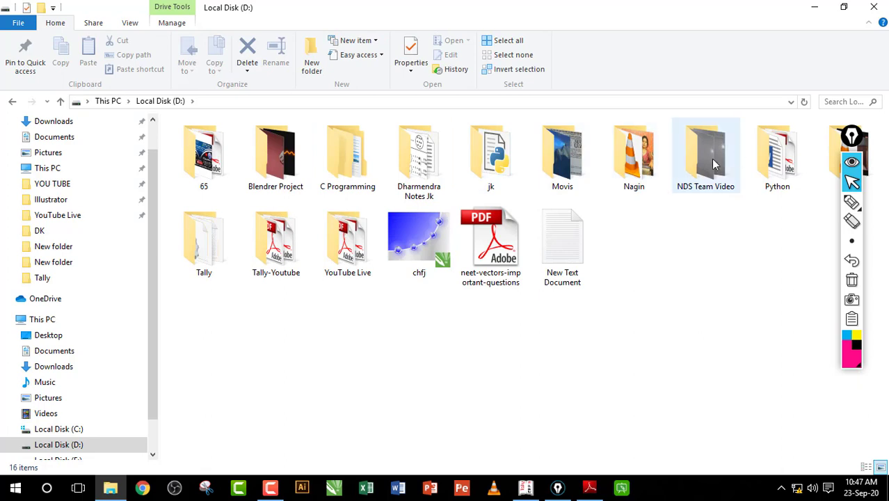
pyautogui.doubleClick(206, 247)
pyautogui.doubleClick(210, 157)
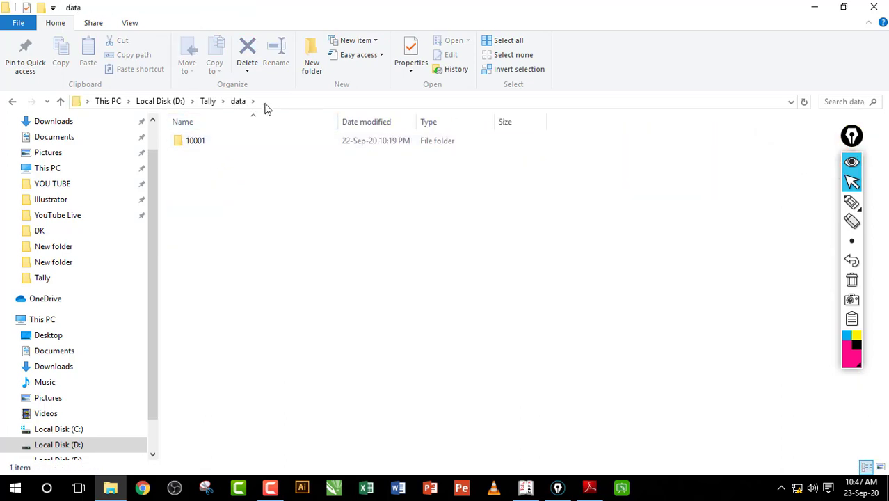
pyautogui.click(260, 102)
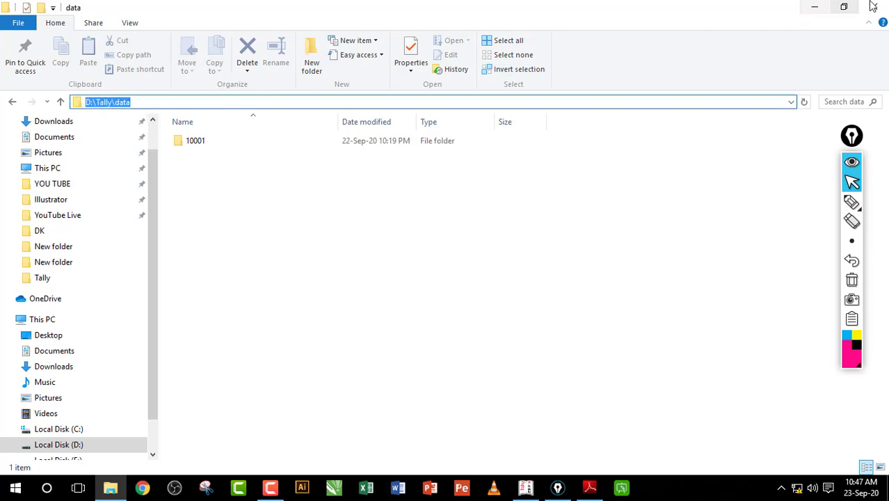
pyautogui.click(814, 7)
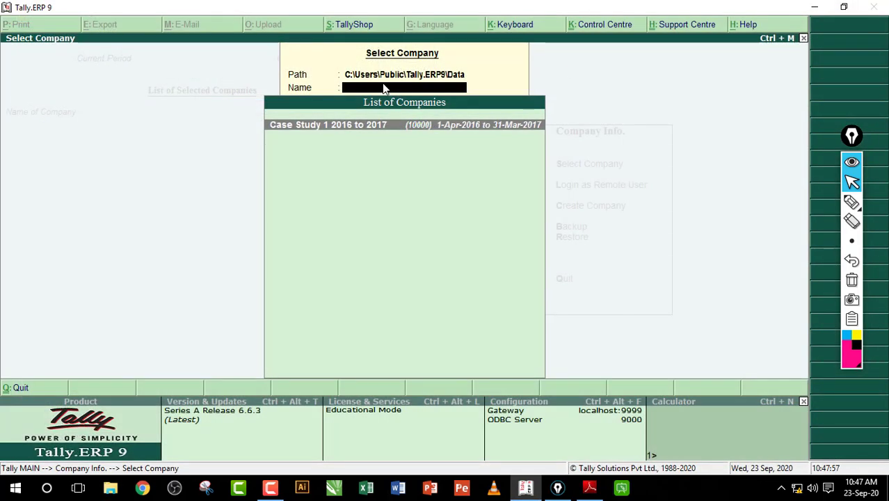
# Step: Set the company data path to d:\tally\data and load its list of companies
pyautogui.press('BackSpace')
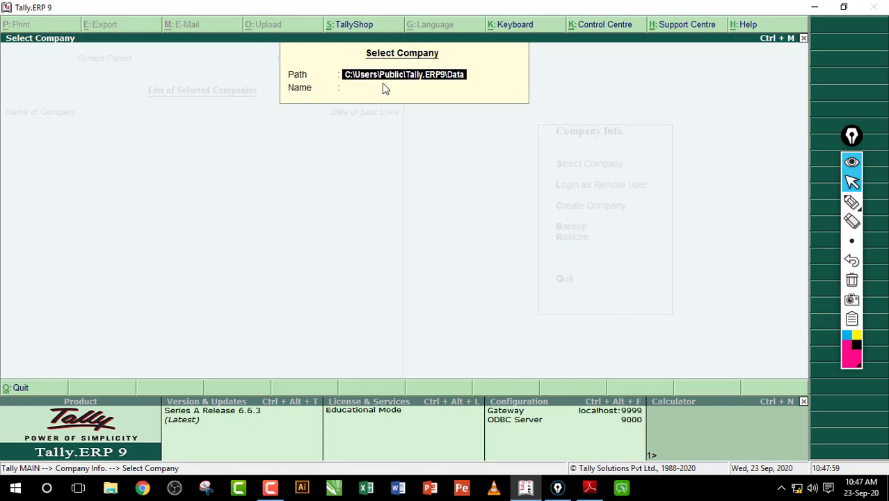
pyautogui.write('d:\\tally\\data')
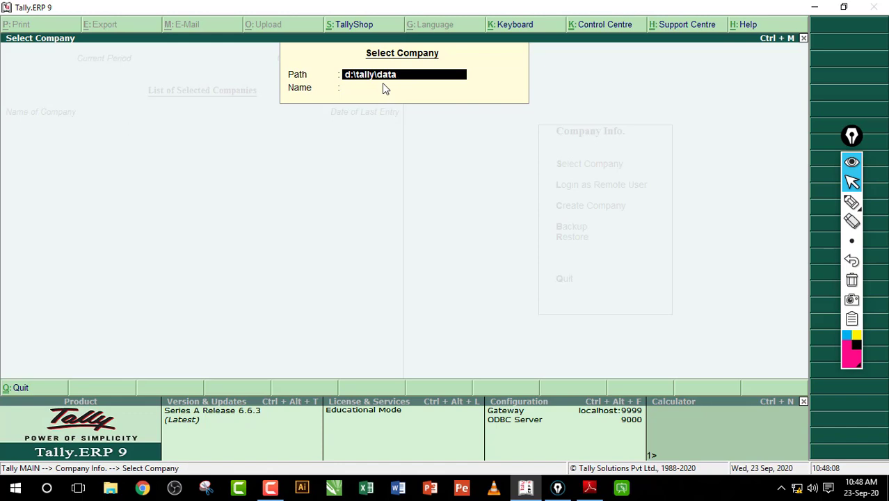
pyautogui.press('Return')
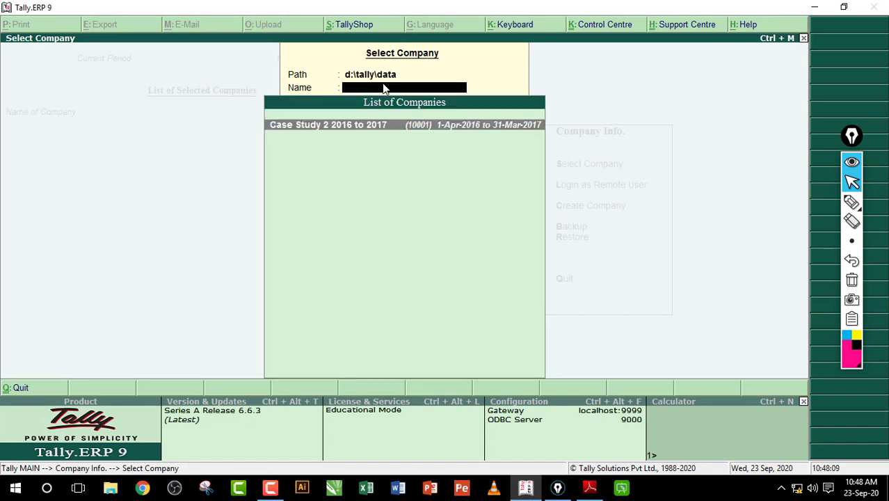
# Step: Mark Case Study 2 2016 to 2017 and the new data path with the pen and clear the markings
pyautogui.click(851, 203)
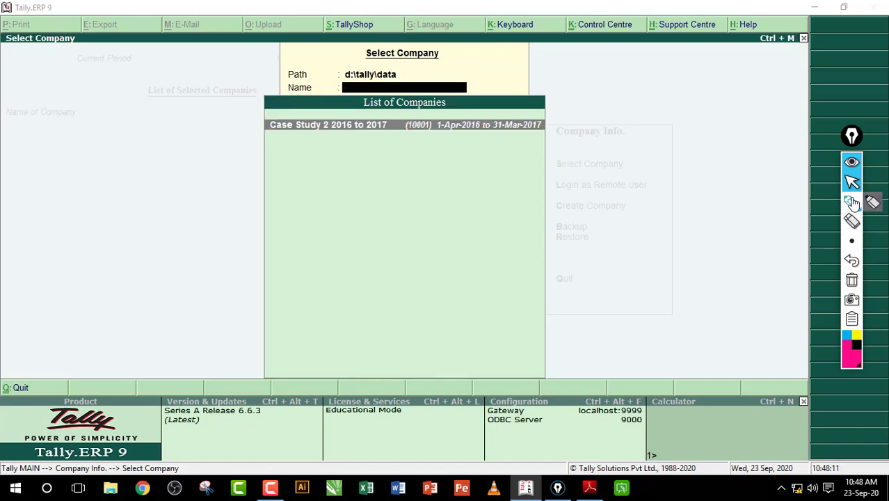
pyautogui.moveTo(370, 143)
pyautogui.mouseDown()
pyautogui.moveTo(254, 159)
pyautogui.moveTo(319, 151)
pyautogui.moveTo(350, 200)
pyautogui.moveTo(391, 188)
pyautogui.mouseUp()
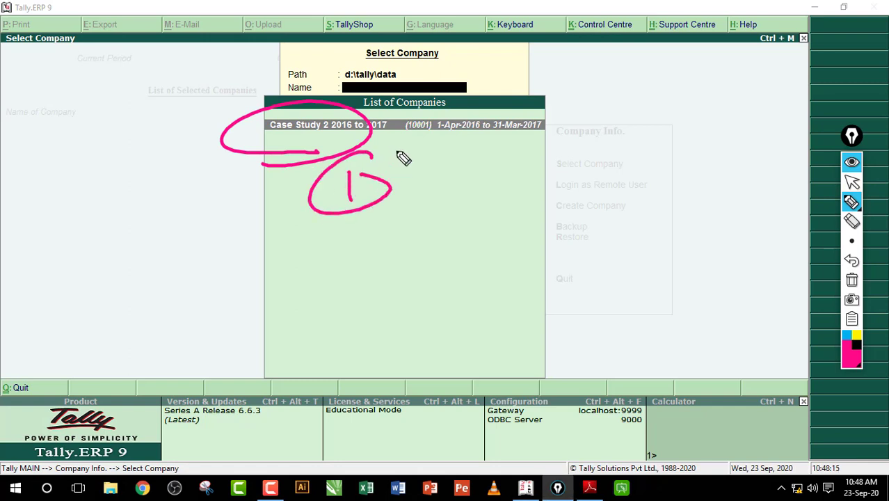
pyautogui.moveTo(401, 79); pyautogui.dragTo(461, 64)
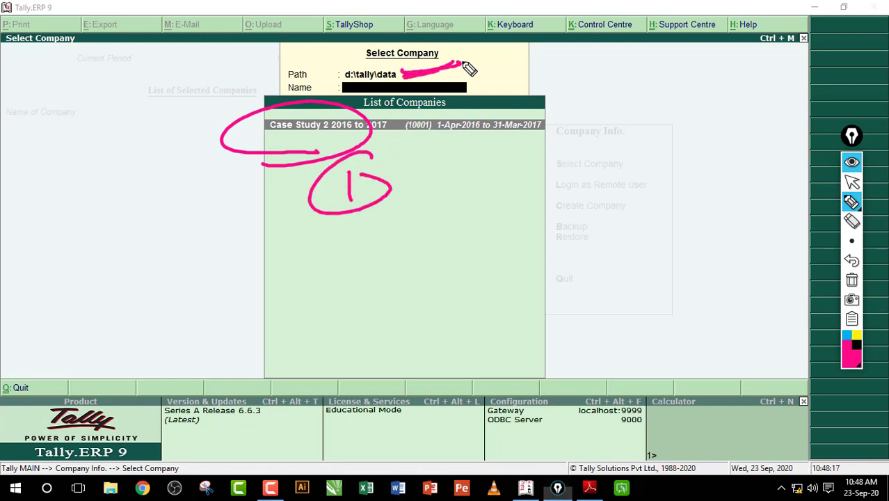
pyautogui.click(851, 279)
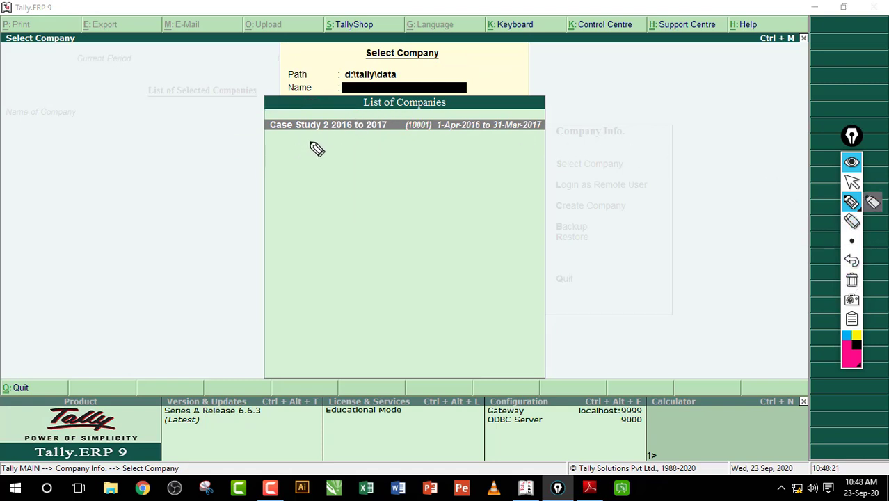
# Step: Mark the company list area and the d:\tally\data path with the pen, clear all markings and return to normal pointer mode
pyautogui.moveTo(272, 160); pyautogui.dragTo(327, 138)
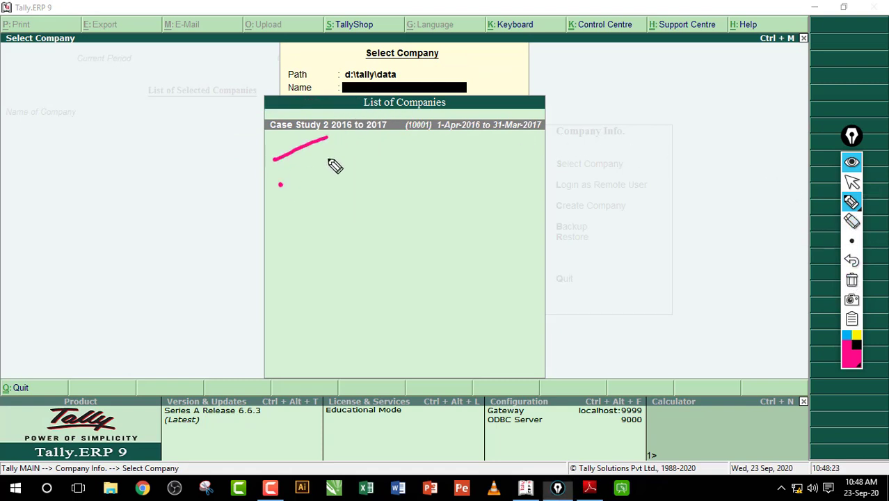
pyautogui.moveTo(279, 185); pyautogui.dragTo(336, 157)
pyautogui.moveTo(288, 204); pyautogui.dragTo(347, 171)
pyautogui.moveTo(303, 221); pyautogui.dragTo(360, 199)
pyautogui.moveTo(317, 238)
pyautogui.mouseDown()
pyautogui.moveTo(262, 200)
pyautogui.moveTo(333, 224)
pyautogui.mouseUp()
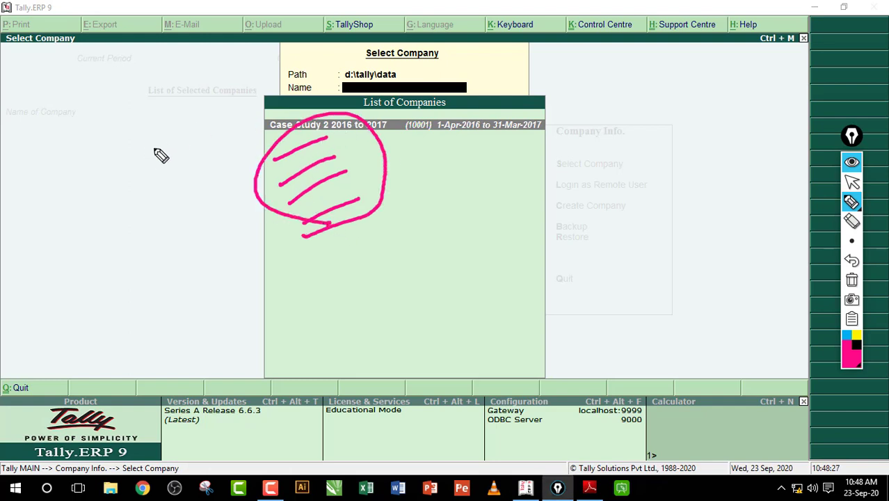
pyautogui.moveTo(169, 140); pyautogui.dragTo(207, 127)
pyautogui.moveTo(184, 194)
pyautogui.mouseDown()
pyautogui.moveTo(192, 215)
pyautogui.moveTo(221, 185)
pyautogui.mouseUp()
pyautogui.moveTo(300, 139); pyautogui.dragTo(358, 130)
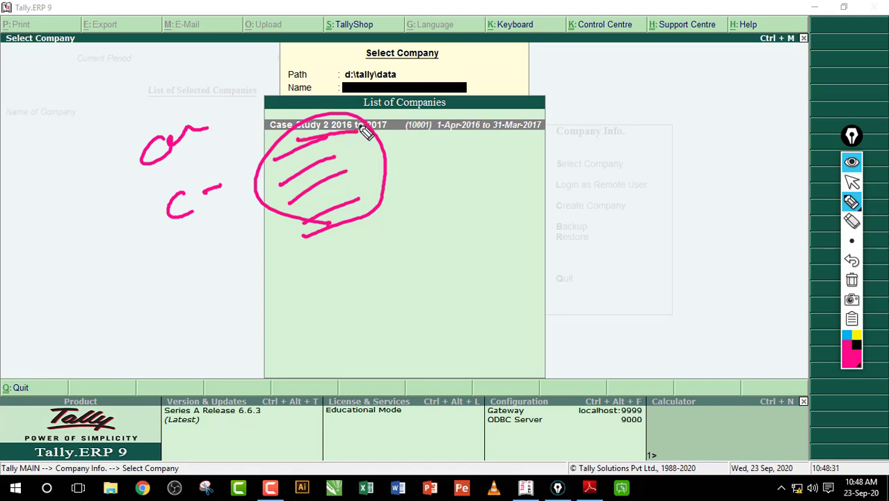
pyautogui.moveTo(352, 89); pyautogui.dragTo(381, 96)
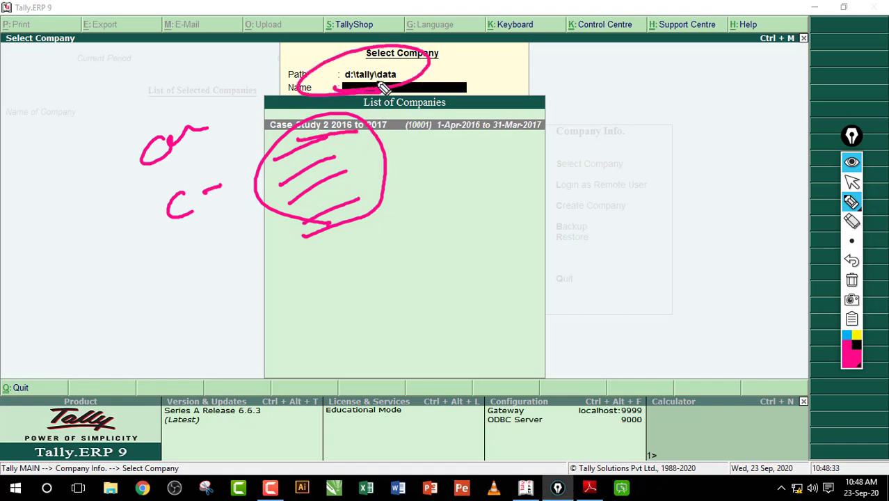
pyautogui.click(851, 280)
pyautogui.click(851, 182)
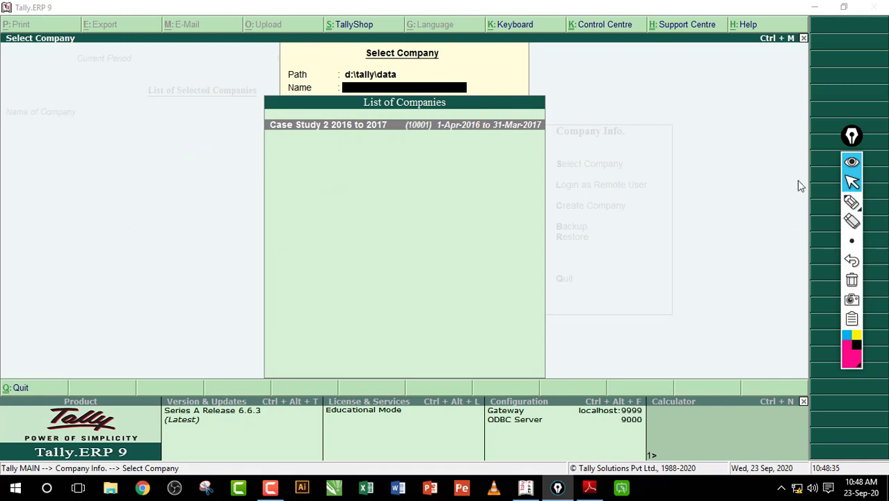
# Step: Open the Case Study 2 2016 to 2017 company and display its Day Book
pyautogui.click(418, 163)
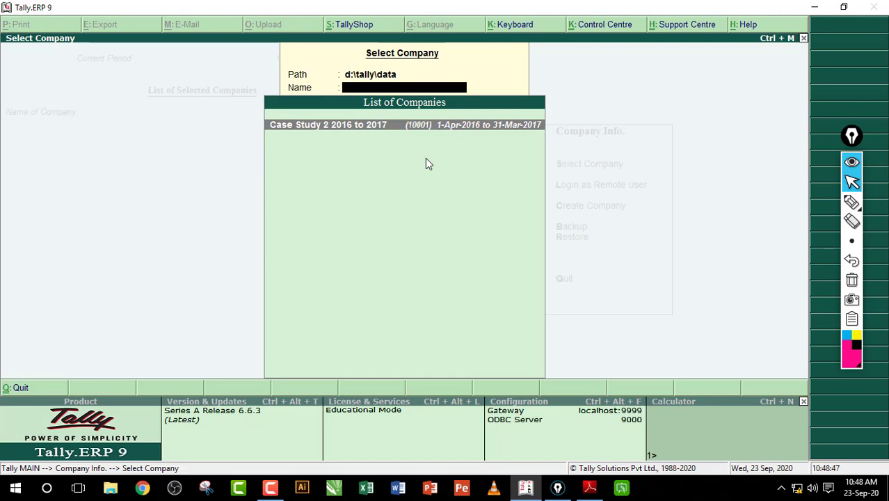
pyautogui.press('Return')
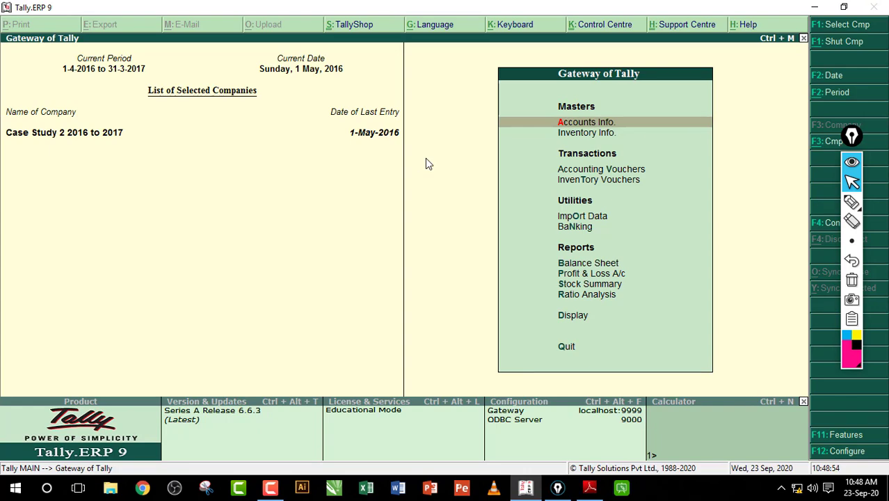
pyautogui.press('d')
pyautogui.press('y')
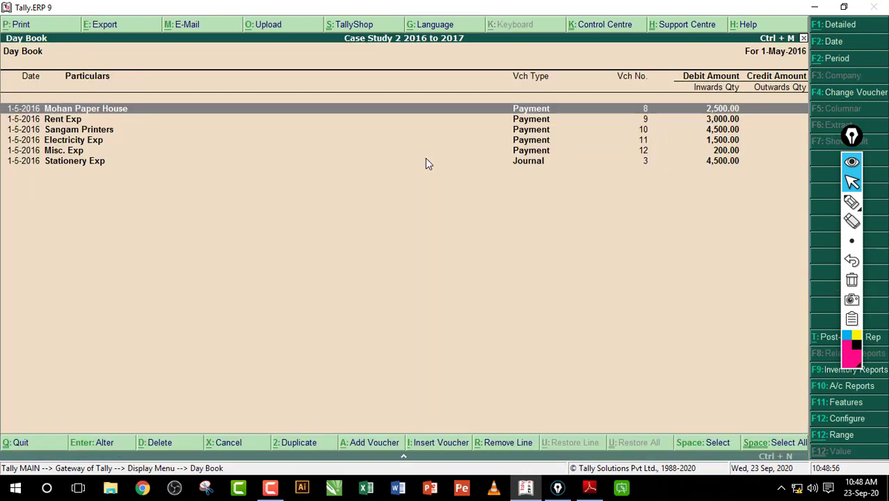
# Step: Mark the Day Book's date area with the pen, clear the marking and return to the Gateway of Tally
pyautogui.click(851, 201)
pyautogui.moveTo(740, 72)
pyautogui.mouseDown()
pyautogui.moveTo(777, 70)
pyautogui.moveTo(803, 83)
pyautogui.mouseUp()
pyautogui.click(852, 279)
pyautogui.click(852, 181)
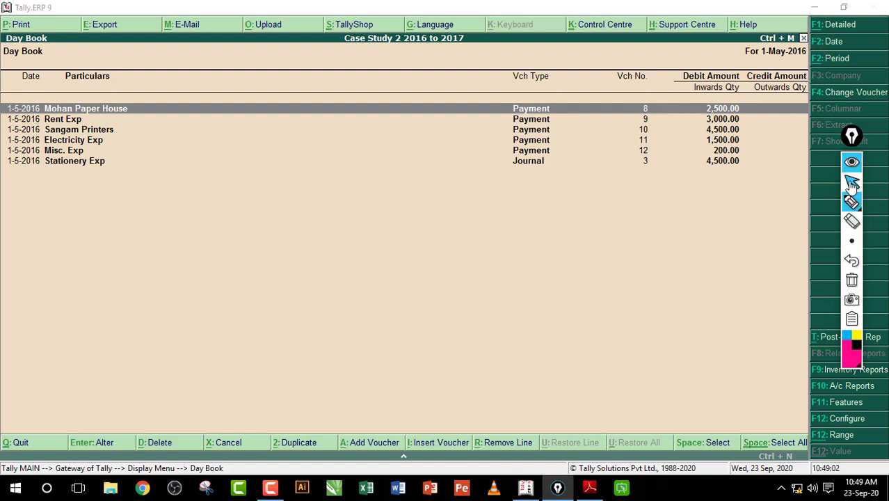
pyautogui.click(497, 64)
pyautogui.press('Escape')
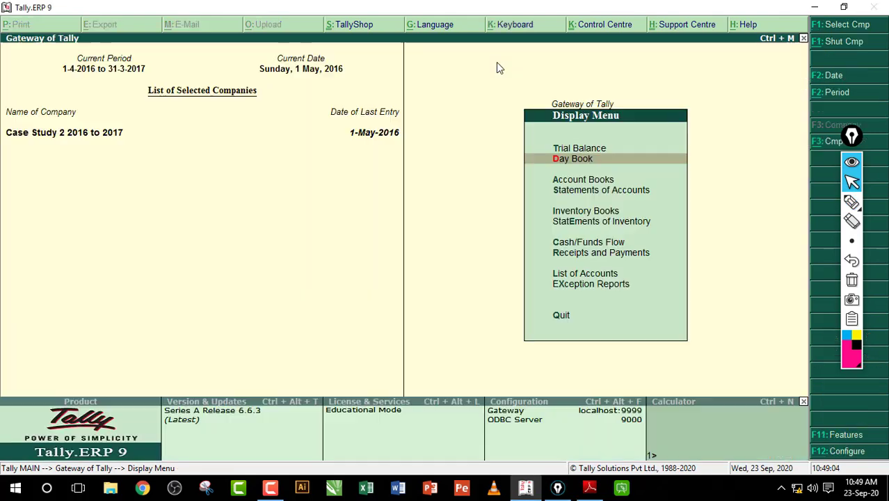
pyautogui.press('Escape')
# Step: Start a new payment accounting voucher and set its voucher date to 1-6
pyautogui.press('Up')
pyautogui.press('Up')
pyautogui.press('Up')
pyautogui.press('Up')
pyautogui.press('Up')
pyautogui.press('Up')
pyautogui.press('Up')
pyautogui.press('Up')
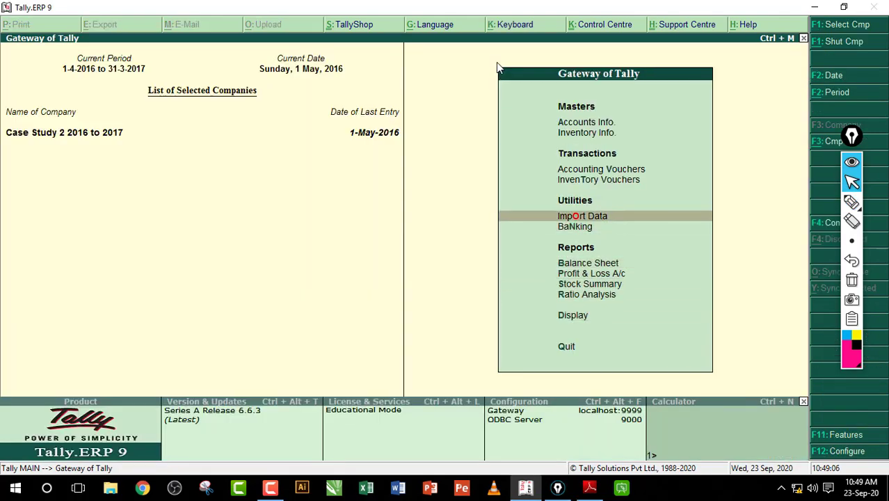
pyautogui.press('Return')
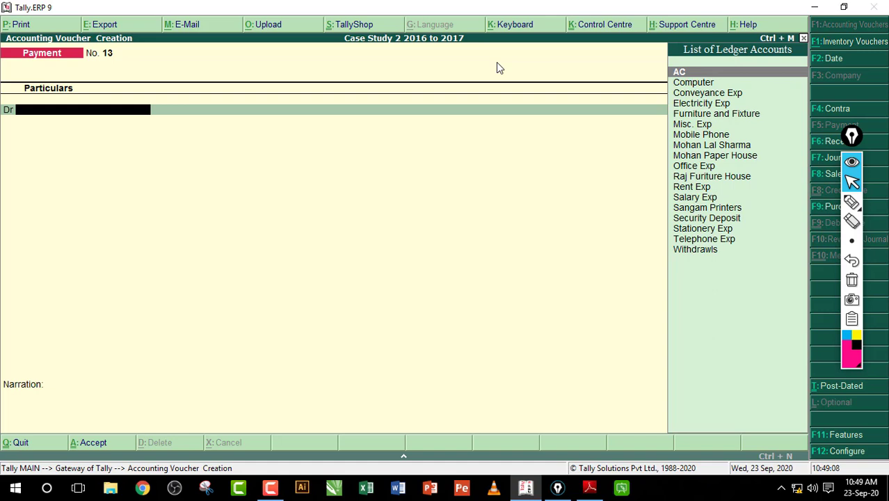
pyautogui.press('F2')
pyautogui.write('1')
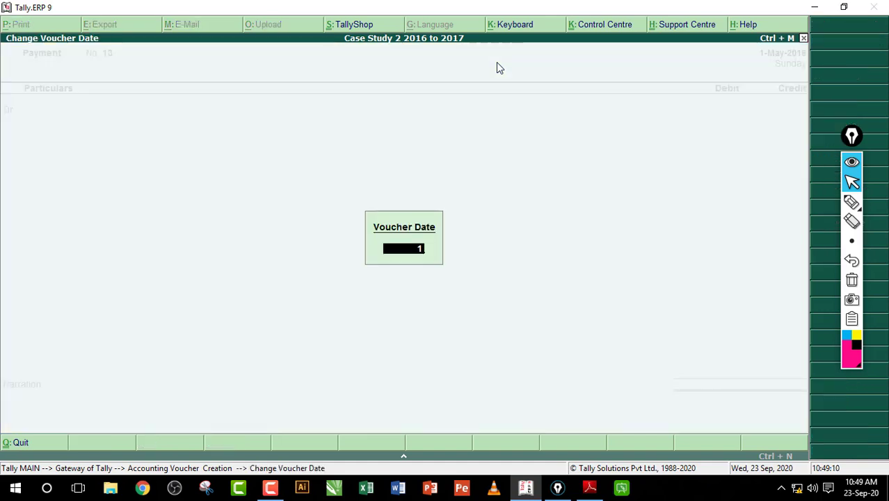
pyautogui.write('-6')
pyautogui.press('Return')
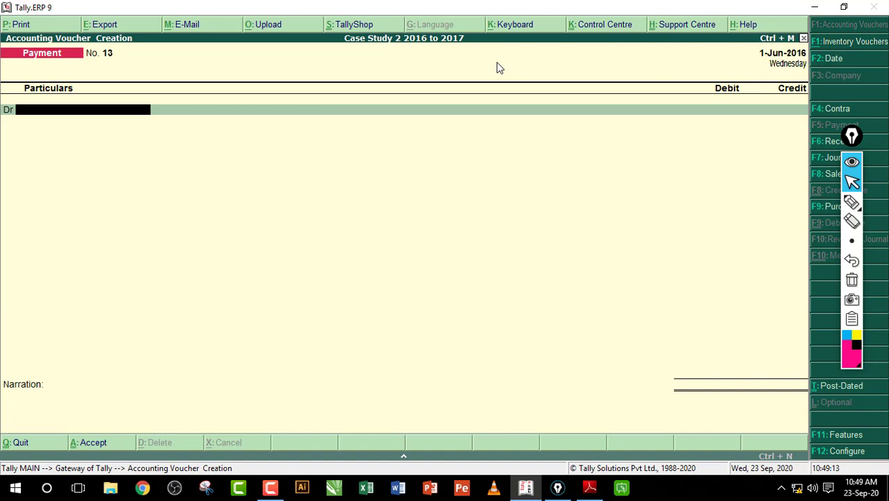
# Step: Circle the voucher date with the pen, clear the drawing and return to normal pointer mode
pyautogui.click(851, 202)
pyautogui.moveTo(772, 63); pyautogui.dragTo(834, 70)
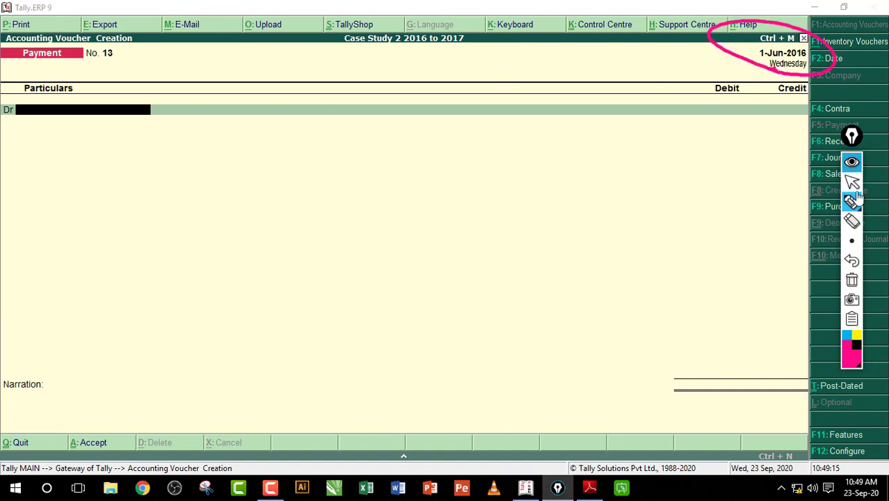
pyautogui.click(852, 281)
pyautogui.click(852, 181)
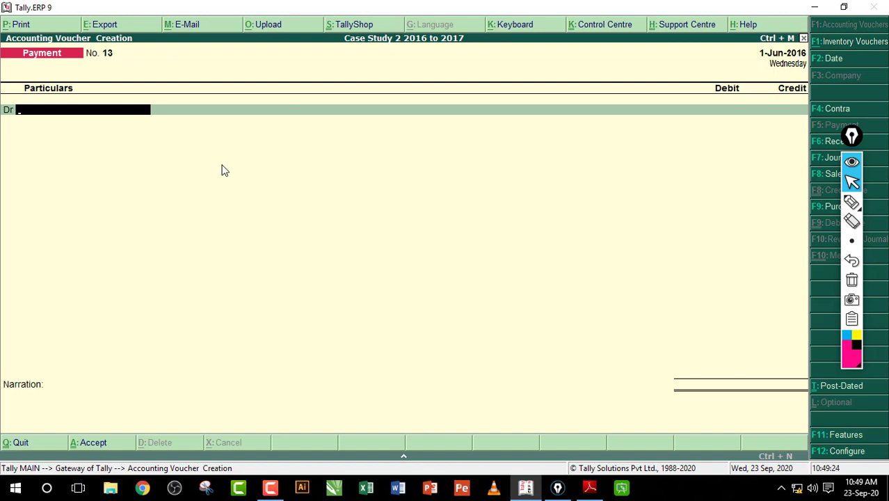
# Step: Debit Rent Exp with 3000, credit SCB Bank by cheque for the same amount and accept the payment voucher
pyautogui.write('Re')
pyautogui.press('Return')
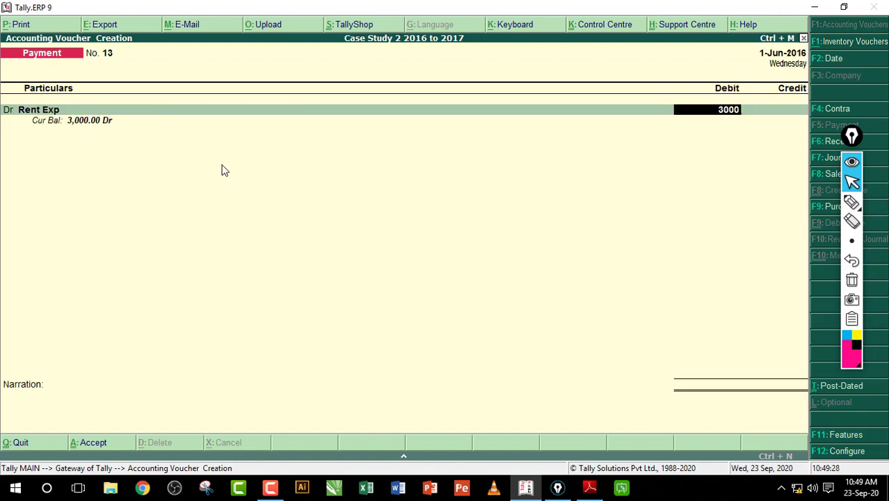
pyautogui.press('Return')
pyautogui.press('Return')
pyautogui.press('Return')
pyautogui.press('Return')
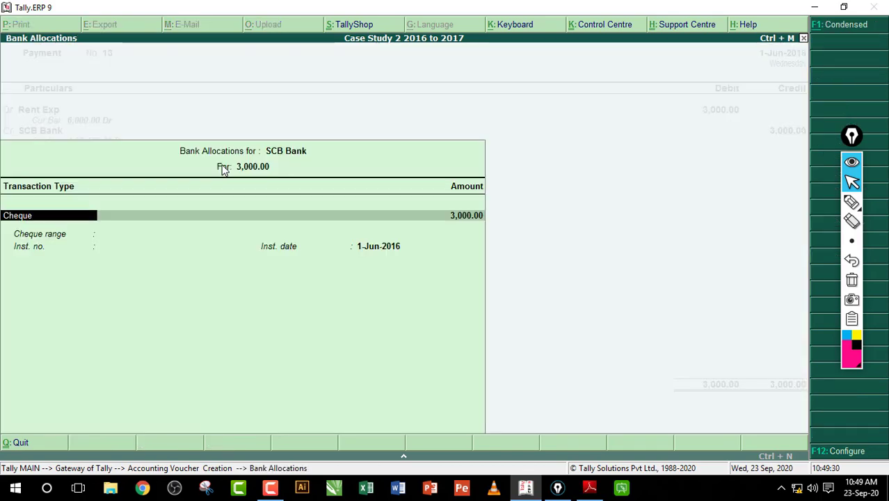
pyautogui.press('Return')
pyautogui.press('Return')
pyautogui.press('Return')
pyautogui.press('Return')
pyautogui.press('Return')
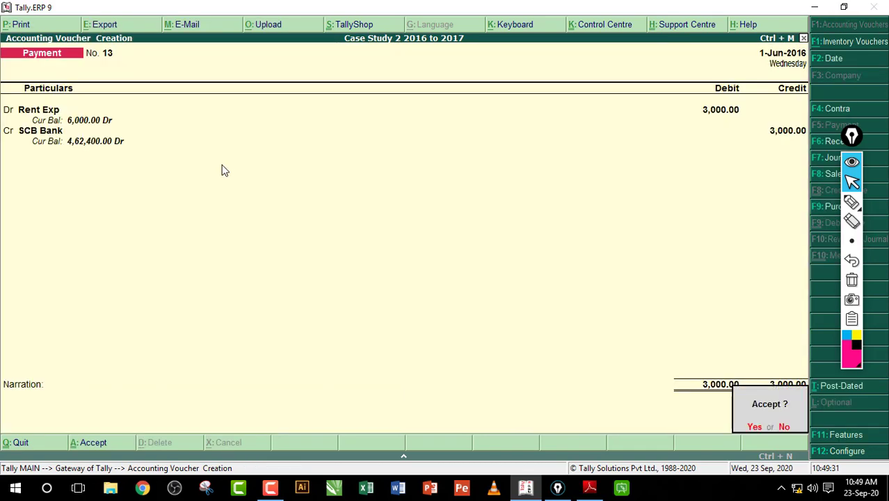
pyautogui.press('Return')
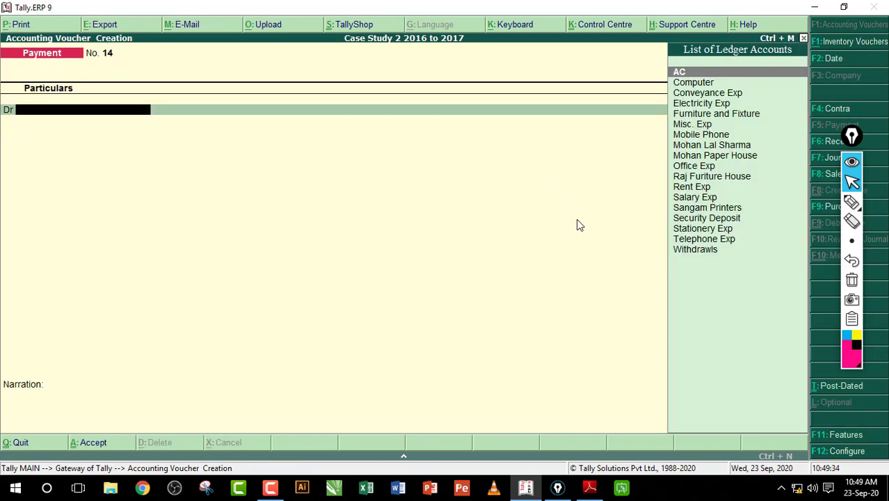
# Step: Switch to the workbook PDF in Adobe Reader, mark transaction 24's items, Akshay Trading Company and credit terms with the pen, and clear the markings
pyautogui.click(814, 7)
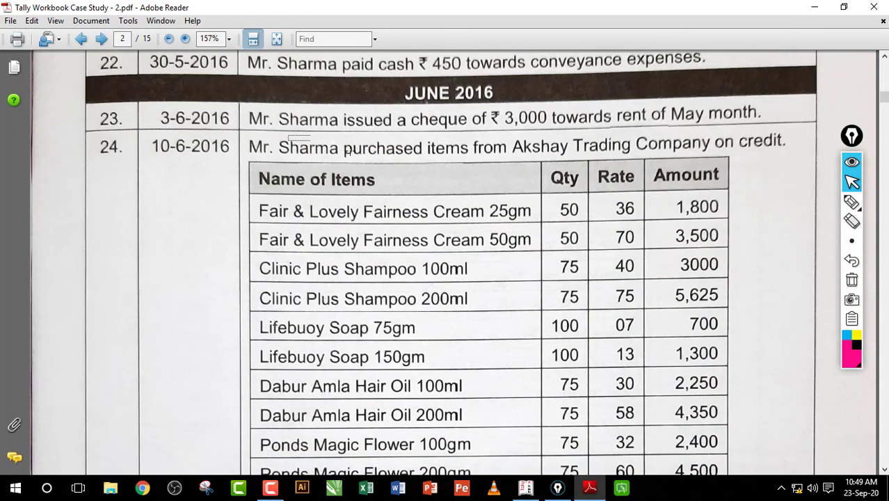
pyautogui.moveTo(346, 149)
pyautogui.mouseDown()
pyautogui.moveTo(625, 160)
pyautogui.moveTo(770, 153)
pyautogui.mouseUp()
pyautogui.click(770, 153)
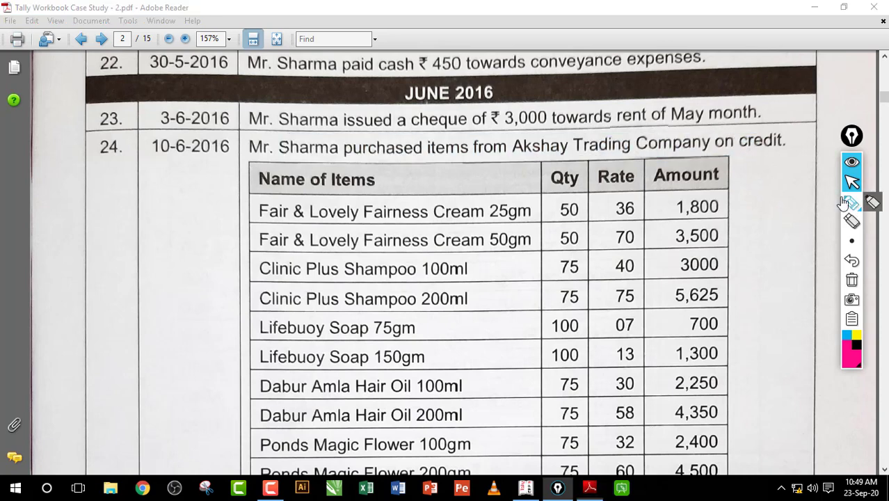
pyautogui.click(843, 201)
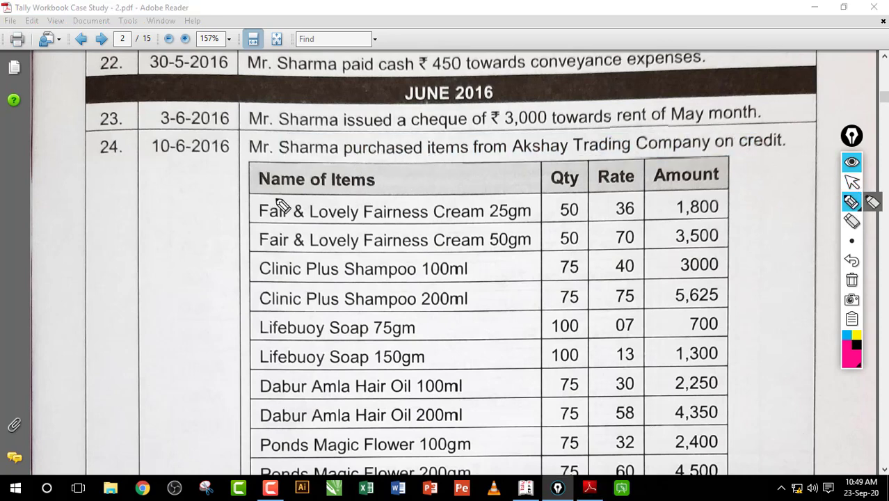
pyautogui.moveTo(277, 199)
pyautogui.mouseDown()
pyautogui.moveTo(264, 411)
pyautogui.moveTo(273, 459)
pyautogui.mouseUp()
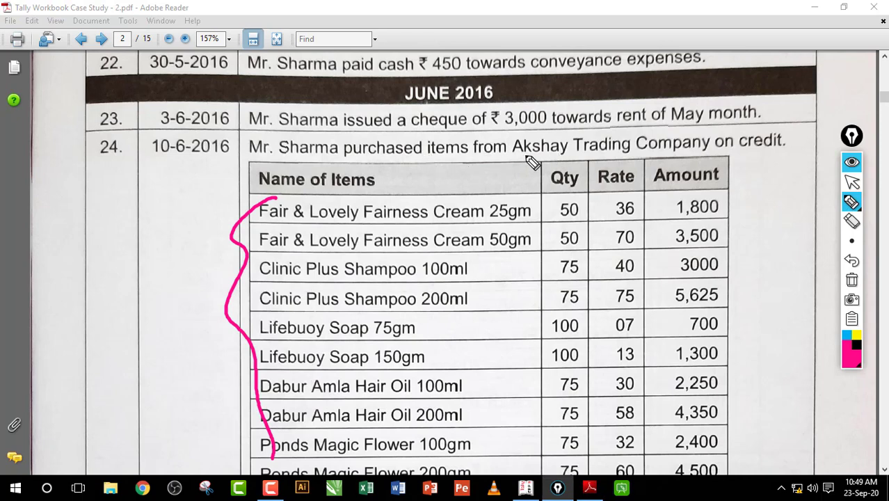
pyautogui.moveTo(518, 159); pyautogui.dragTo(678, 165)
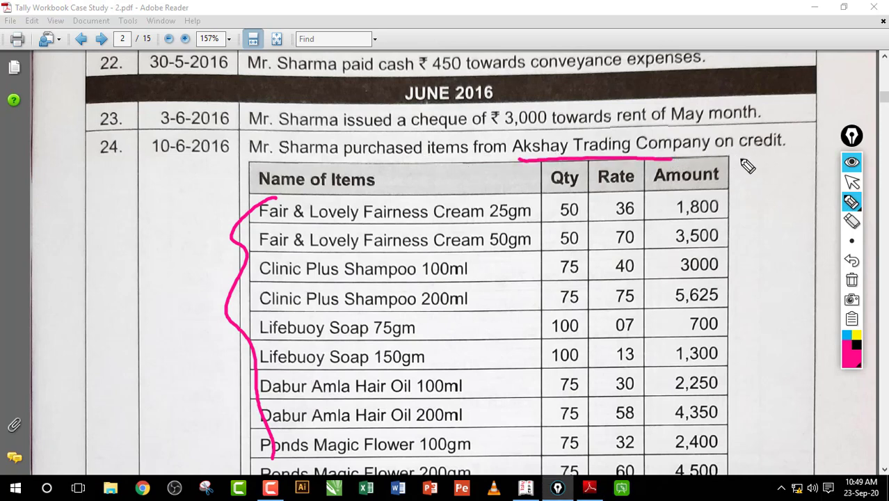
pyautogui.moveTo(746, 165); pyautogui.dragTo(741, 157)
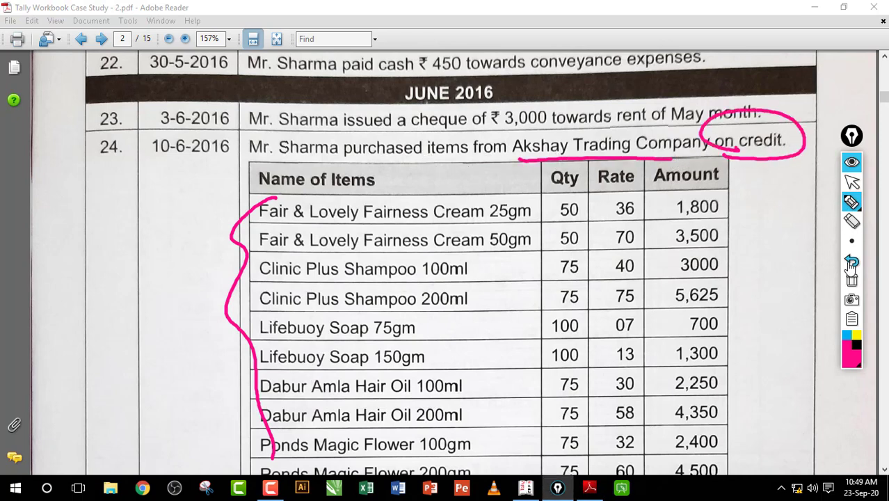
pyautogui.click(851, 280)
# Step: Mark the words "purchased items" in transaction 24 with the pen and clear the markings
pyautogui.click(852, 201)
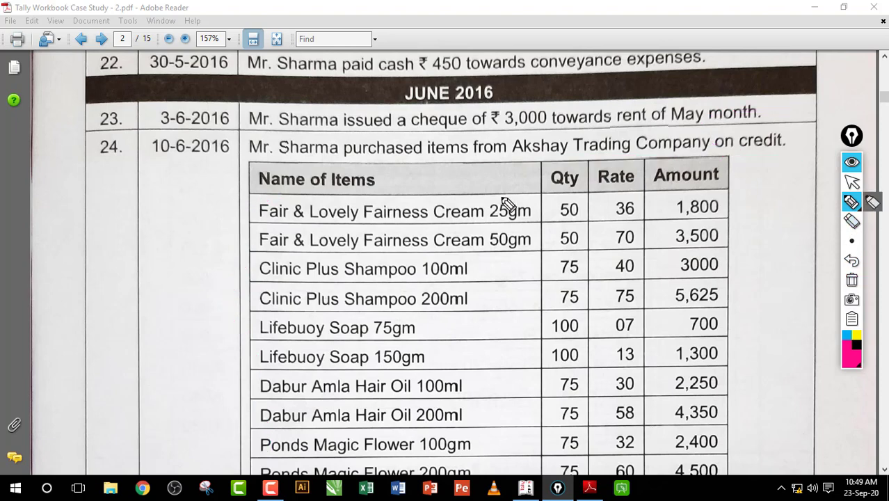
pyautogui.moveTo(421, 167)
pyautogui.mouseDown()
pyautogui.moveTo(423, 174)
pyautogui.moveTo(498, 182)
pyautogui.mouseUp()
pyautogui.click(852, 279)
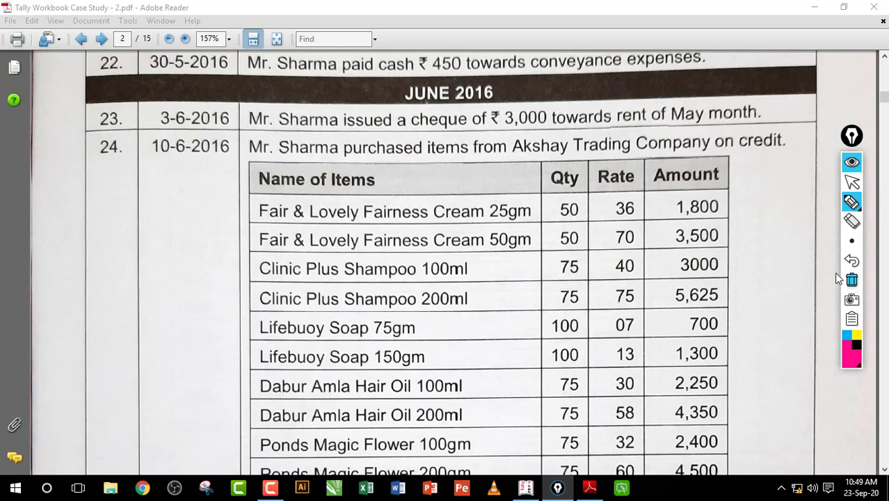
pyautogui.moveTo(390, 171)
pyautogui.mouseDown()
pyautogui.moveTo(414, 168)
pyautogui.moveTo(409, 176)
pyautogui.mouseUp()
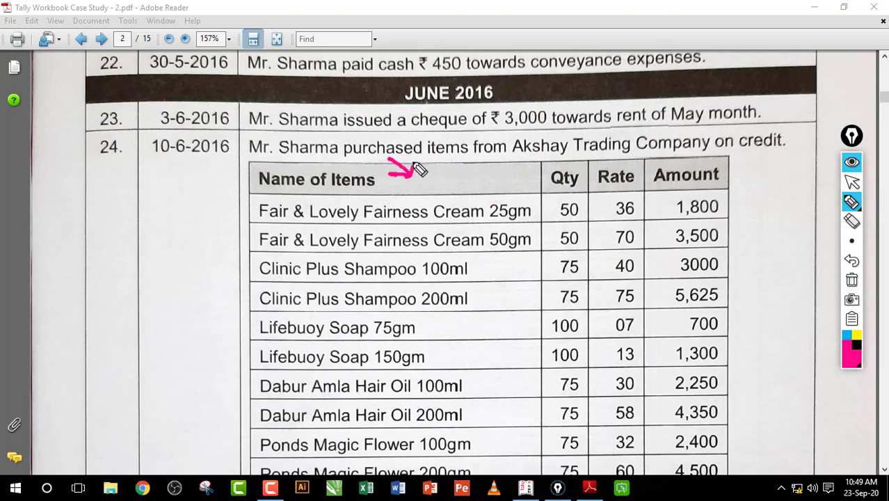
pyautogui.click(852, 281)
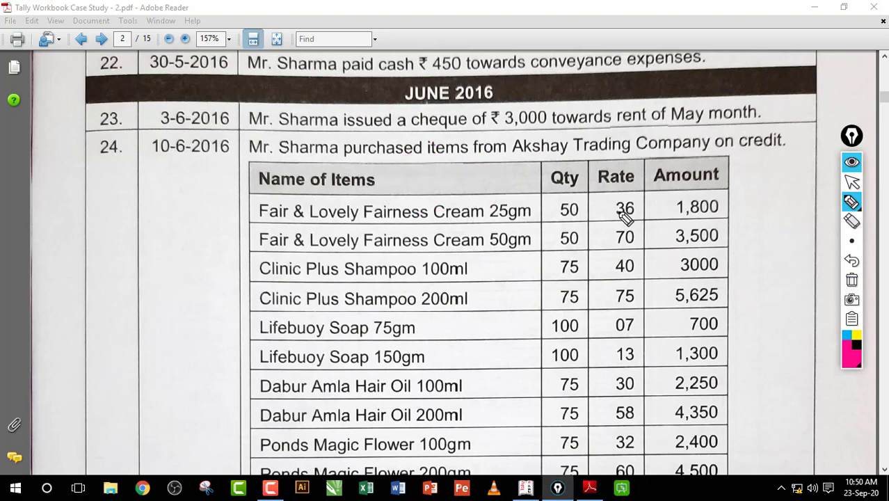
# Step: Underline "purchased" in transaction 24, write circled asset examples with an arrow to a fixed assets note using the pen, and clear the drawing
pyautogui.moveTo(369, 161); pyautogui.dragTo(422, 160)
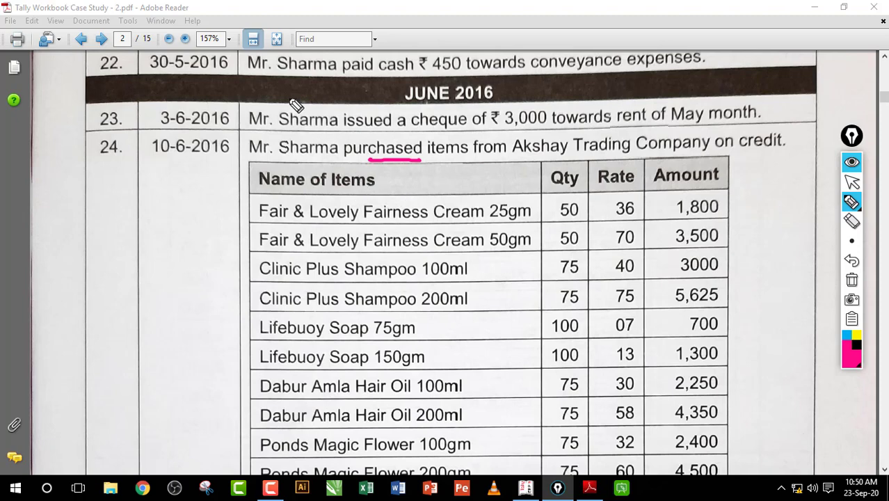
pyautogui.moveTo(290, 98)
pyautogui.mouseDown()
pyautogui.moveTo(344, 79)
pyautogui.moveTo(369, 84)
pyautogui.mouseUp()
pyautogui.moveTo(311, 122)
pyautogui.mouseDown()
pyautogui.moveTo(347, 133)
pyautogui.moveTo(355, 104)
pyautogui.moveTo(396, 109)
pyautogui.mouseUp()
pyautogui.moveTo(370, 154)
pyautogui.mouseDown()
pyautogui.moveTo(447, 122)
pyautogui.moveTo(449, 150)
pyautogui.mouseUp()
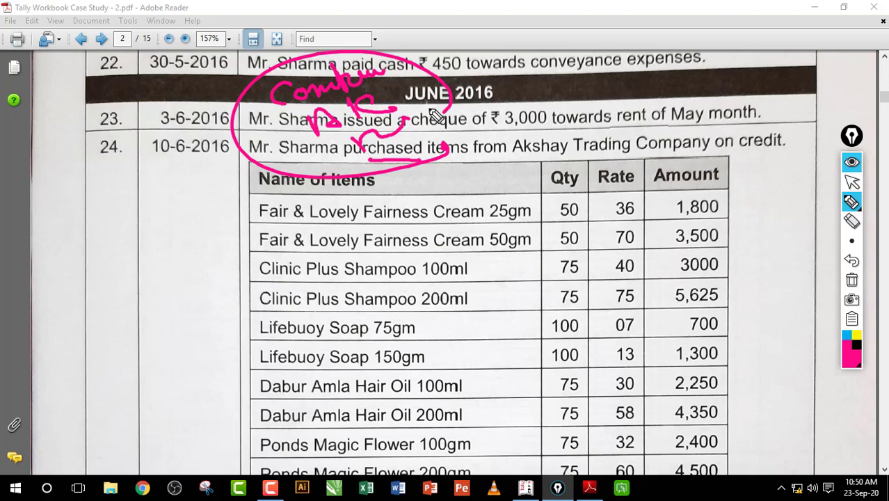
pyautogui.moveTo(316, 198)
pyautogui.mouseDown()
pyautogui.moveTo(459, 118)
pyautogui.moveTo(483, 82)
pyautogui.moveTo(452, 101)
pyautogui.mouseUp()
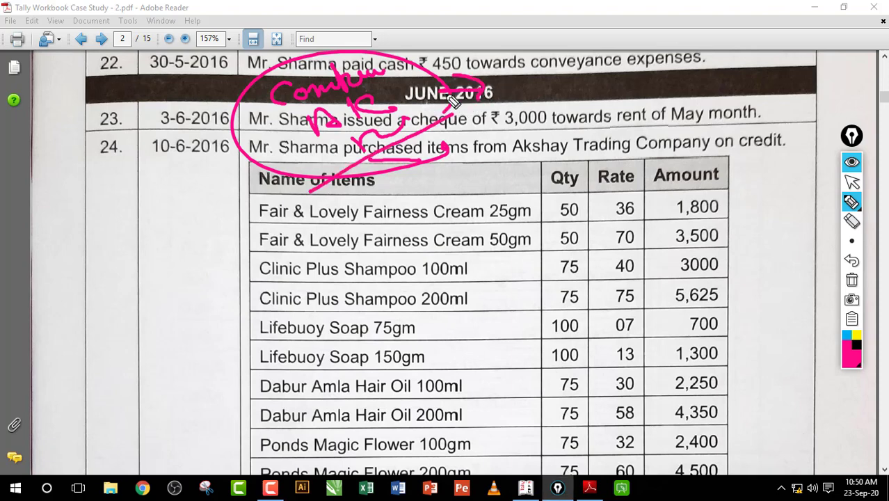
pyautogui.moveTo(376, 92)
pyautogui.mouseDown()
pyautogui.moveTo(396, 70)
pyautogui.moveTo(472, 105)
pyautogui.moveTo(424, 77)
pyautogui.moveTo(456, 66)
pyautogui.moveTo(487, 95)
pyautogui.moveTo(546, 80)
pyautogui.moveTo(640, 87)
pyautogui.moveTo(706, 62)
pyautogui.moveTo(769, 73)
pyautogui.moveTo(587, 98)
pyautogui.mouseUp()
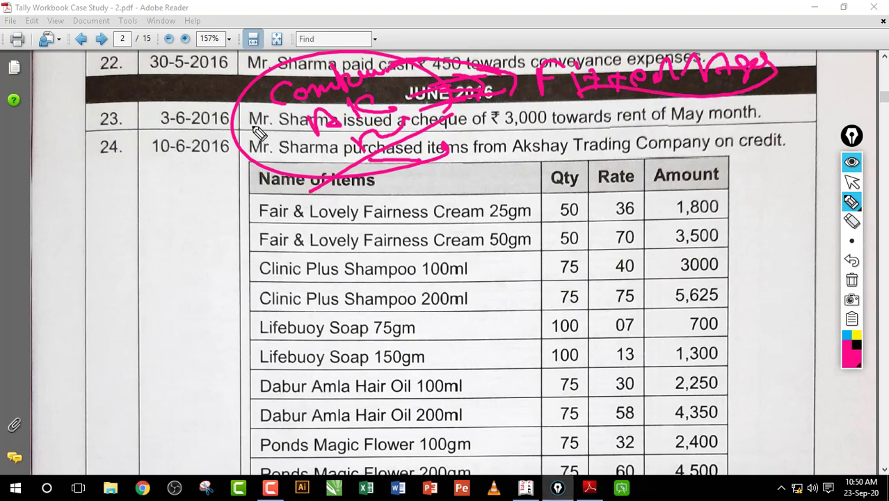
pyautogui.moveTo(254, 132)
pyautogui.mouseDown()
pyautogui.moveTo(292, 114)
pyautogui.moveTo(306, 156)
pyautogui.moveTo(341, 132)
pyautogui.mouseUp()
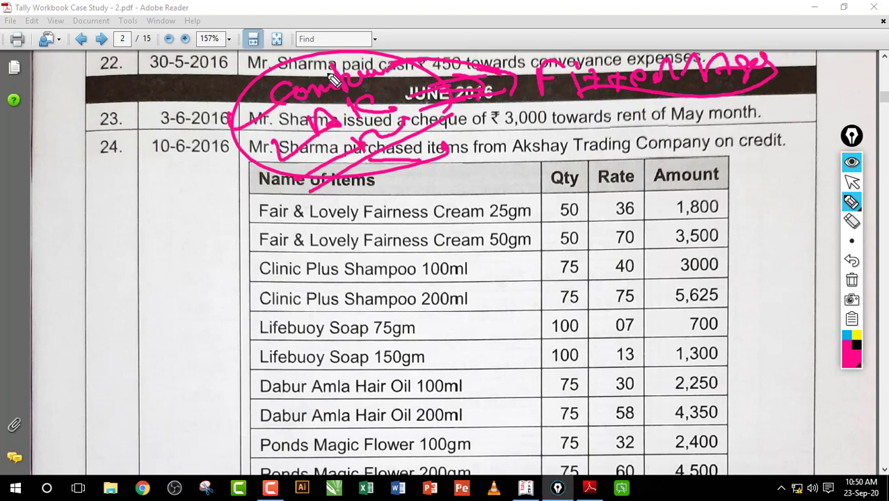
pyautogui.moveTo(400, 147); pyautogui.dragTo(449, 118)
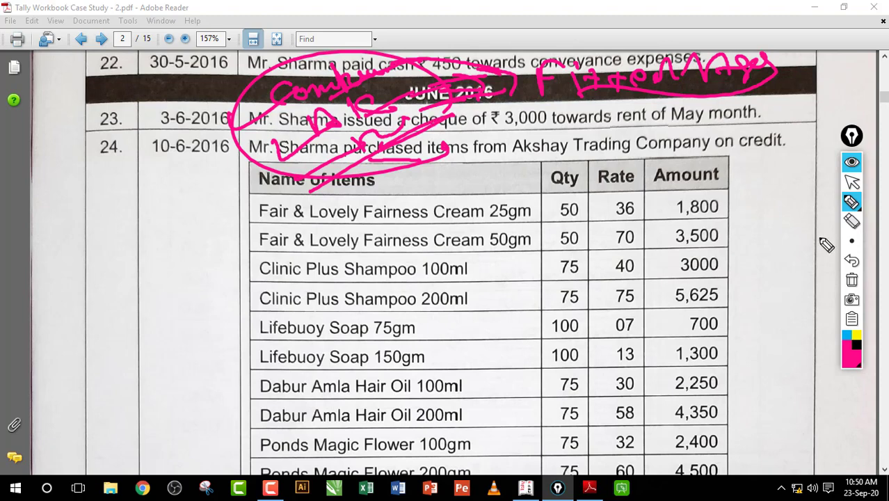
pyautogui.click(852, 280)
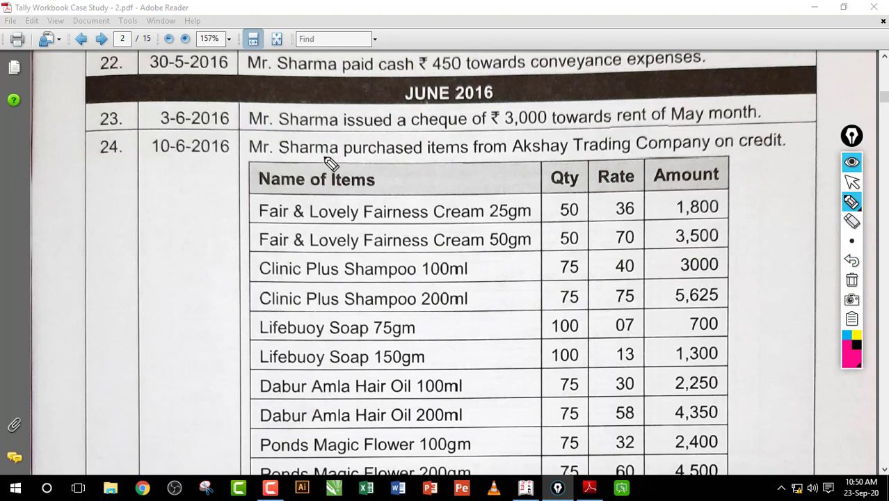
# Step: Underline "purchased" in transaction 24, bracket both sides of the item names with the pen, and clear the markings
pyautogui.moveTo(342, 164); pyautogui.dragTo(417, 160)
pyautogui.moveTo(252, 206)
pyautogui.mouseDown()
pyautogui.moveTo(238, 240)
pyautogui.moveTo(247, 457)
pyautogui.mouseUp()
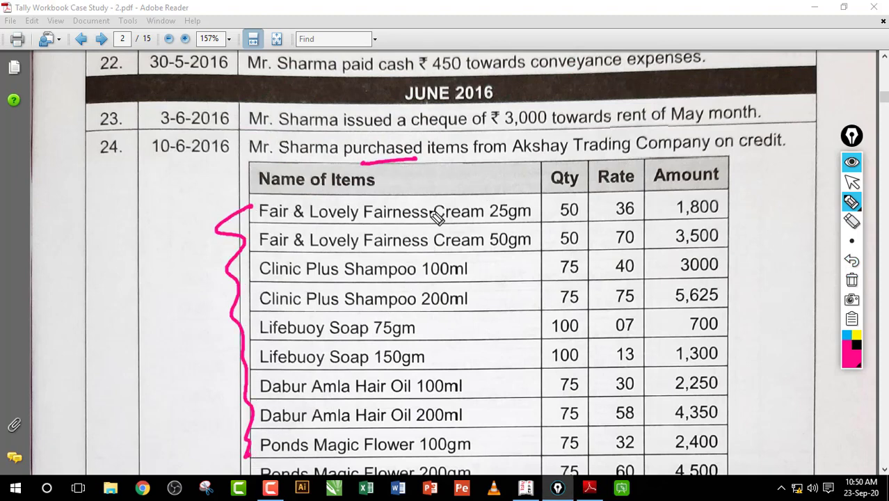
pyautogui.moveTo(533, 210)
pyautogui.mouseDown()
pyautogui.moveTo(553, 212)
pyautogui.moveTo(518, 439)
pyautogui.mouseUp()
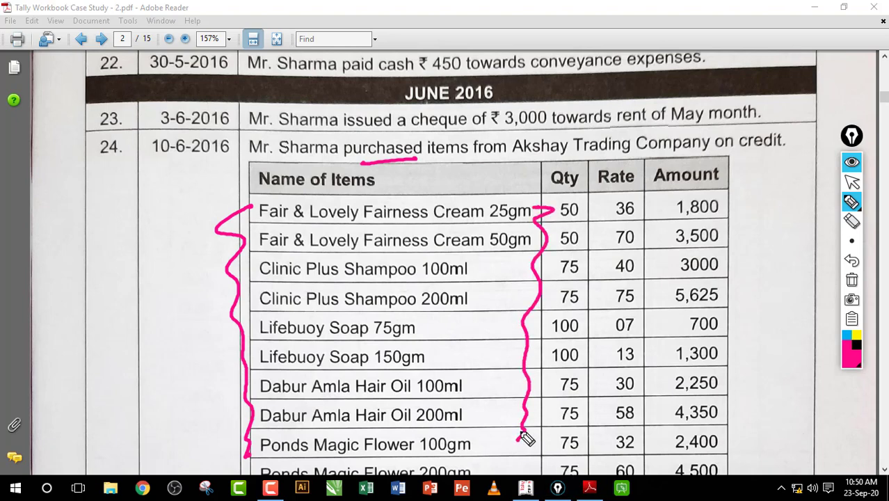
pyautogui.click(852, 280)
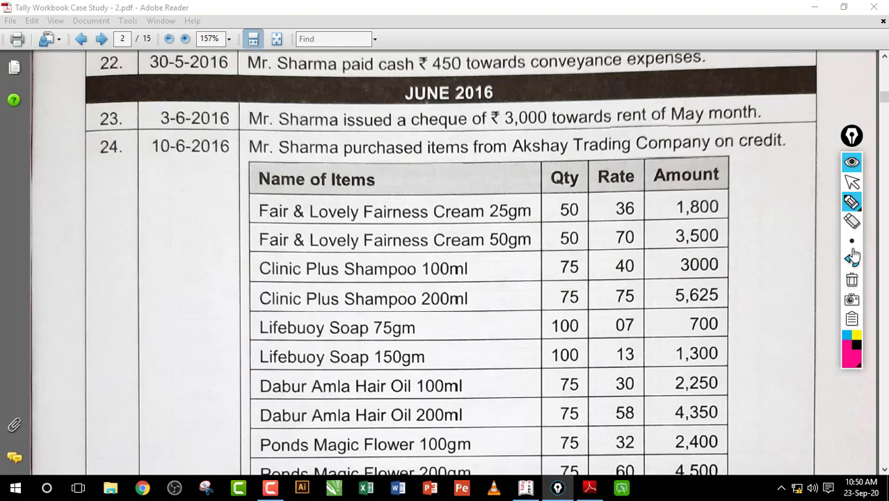
# Step: Write short accounts and inventory headings with the pen above transaction 24, bracket the item names and erase the bracket
pyautogui.click(851, 200)
pyautogui.moveTo(172, 152)
pyautogui.mouseDown()
pyautogui.moveTo(182, 123)
pyautogui.moveTo(222, 141)
pyautogui.moveTo(263, 124)
pyautogui.mouseUp()
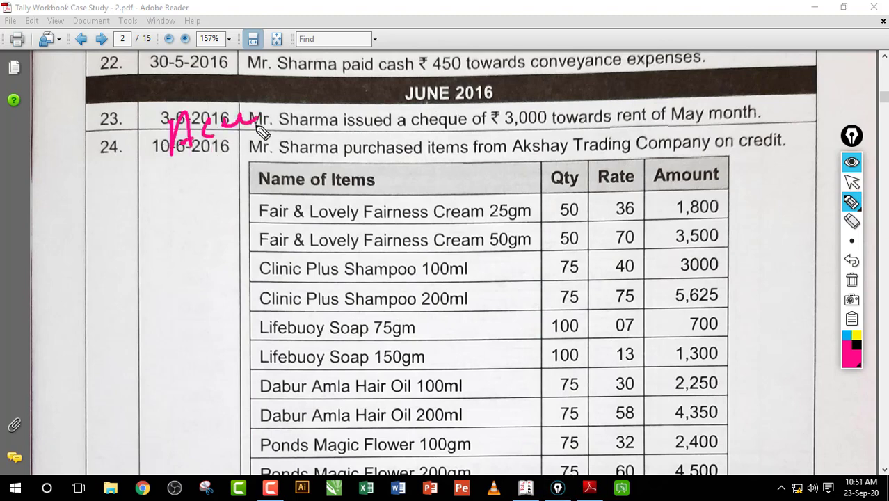
pyautogui.moveTo(579, 100)
pyautogui.mouseDown()
pyautogui.moveTo(566, 105)
pyautogui.moveTo(615, 132)
pyautogui.moveTo(685, 119)
pyautogui.mouseUp()
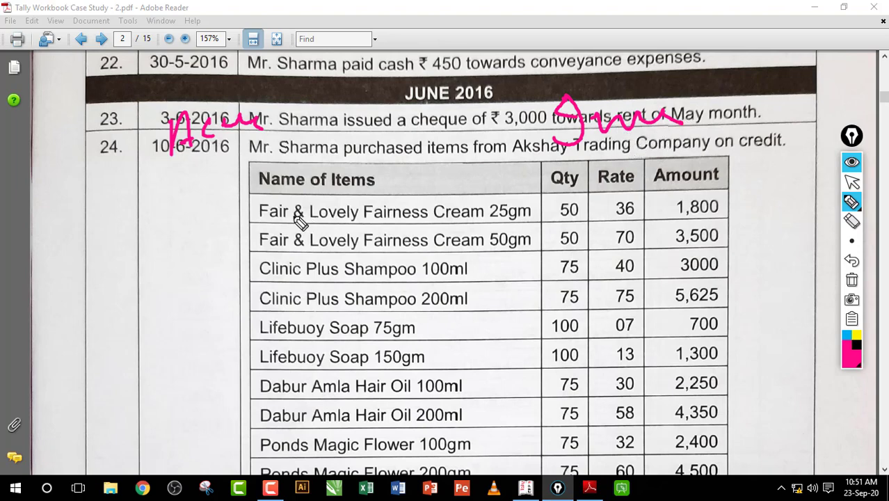
pyautogui.moveTo(252, 209)
pyautogui.mouseDown()
pyautogui.moveTo(230, 278)
pyautogui.moveTo(248, 439)
pyautogui.mouseUp()
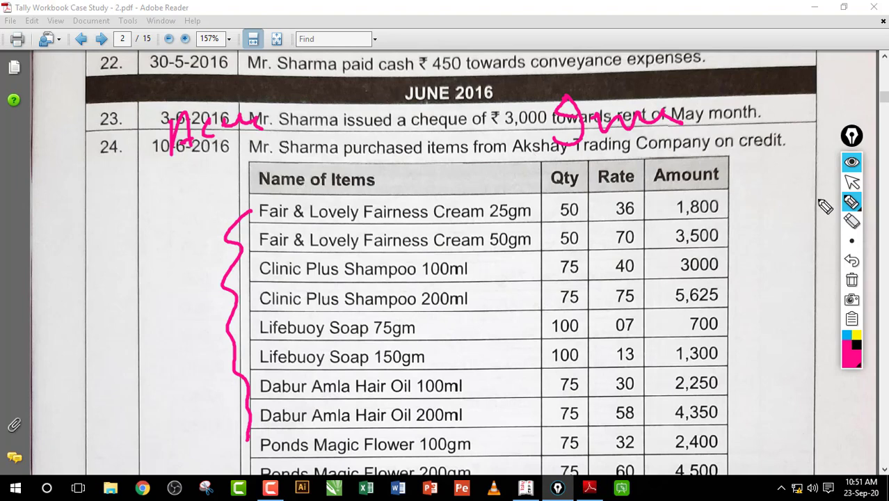
pyautogui.click(851, 221)
pyautogui.click(237, 278)
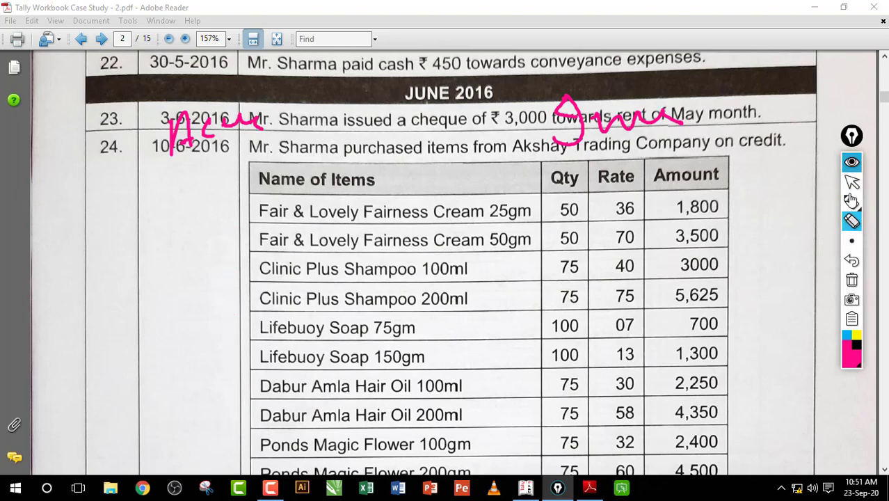
# Step: Underline transaction 24's number and date, and handwrite the entries Dr Purchase and Cr A.T.C with arrows to their ledger groups
pyautogui.click(851, 200)
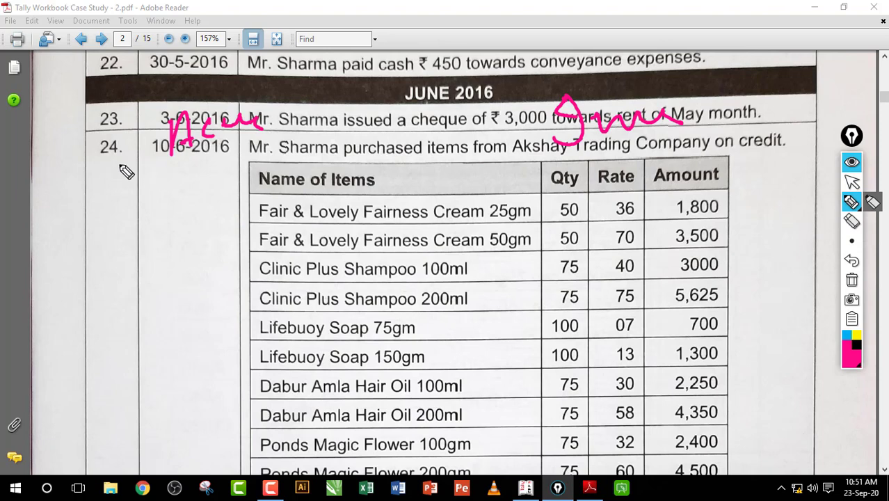
pyautogui.moveTo(99, 165); pyautogui.dragTo(239, 160)
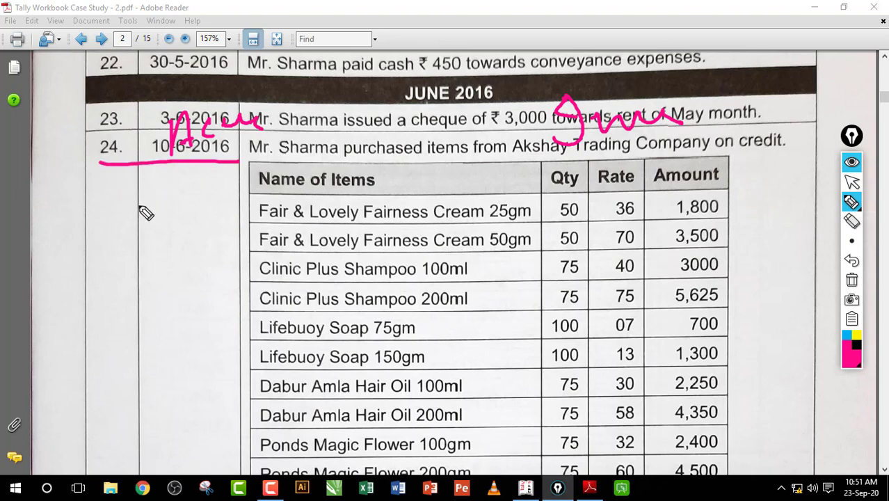
pyautogui.moveTo(117, 195)
pyautogui.mouseDown()
pyautogui.moveTo(125, 228)
pyautogui.moveTo(159, 203)
pyautogui.moveTo(194, 196)
pyautogui.moveTo(194, 217)
pyautogui.moveTo(356, 202)
pyautogui.mouseUp()
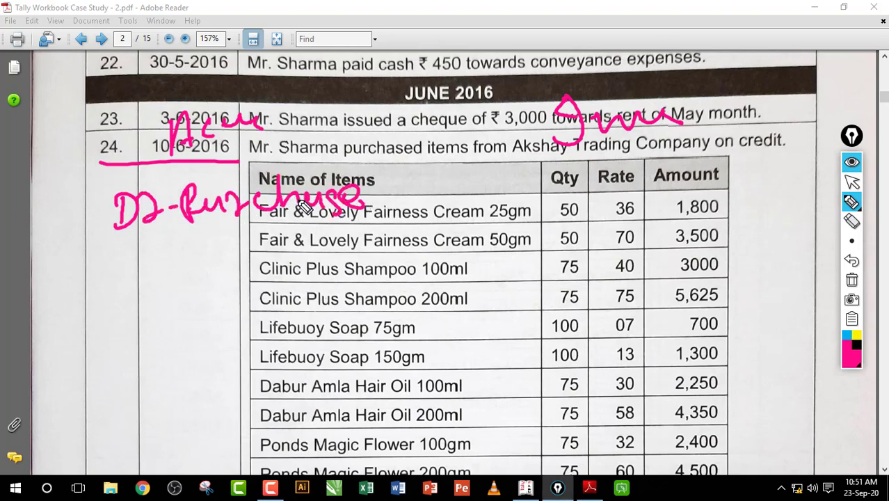
pyautogui.moveTo(132, 256)
pyautogui.mouseDown()
pyautogui.moveTo(123, 282)
pyautogui.moveTo(187, 259)
pyautogui.moveTo(217, 273)
pyautogui.moveTo(295, 233)
pyautogui.mouseUp()
pyautogui.moveTo(275, 234)
pyautogui.mouseDown()
pyautogui.moveTo(277, 258)
pyautogui.moveTo(306, 245)
pyautogui.moveTo(356, 255)
pyautogui.mouseUp()
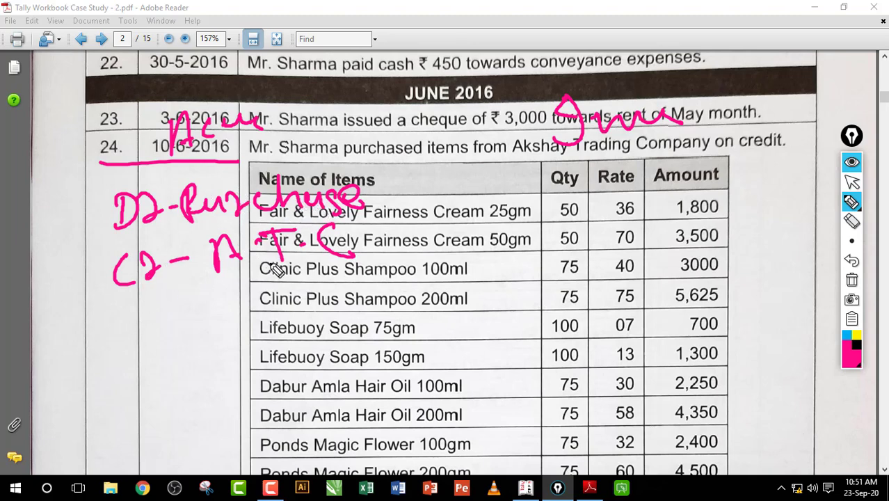
pyautogui.moveTo(277, 275)
pyautogui.mouseDown()
pyautogui.moveTo(299, 280)
pyautogui.moveTo(278, 306)
pyautogui.moveTo(313, 317)
pyautogui.moveTo(357, 317)
pyautogui.moveTo(387, 299)
pyautogui.moveTo(424, 306)
pyautogui.moveTo(437, 290)
pyautogui.moveTo(484, 300)
pyautogui.mouseUp()
pyautogui.moveTo(317, 177)
pyautogui.mouseDown()
pyautogui.moveTo(396, 129)
pyautogui.moveTo(489, 100)
pyautogui.moveTo(509, 106)
pyautogui.moveTo(416, 141)
pyautogui.mouseUp()
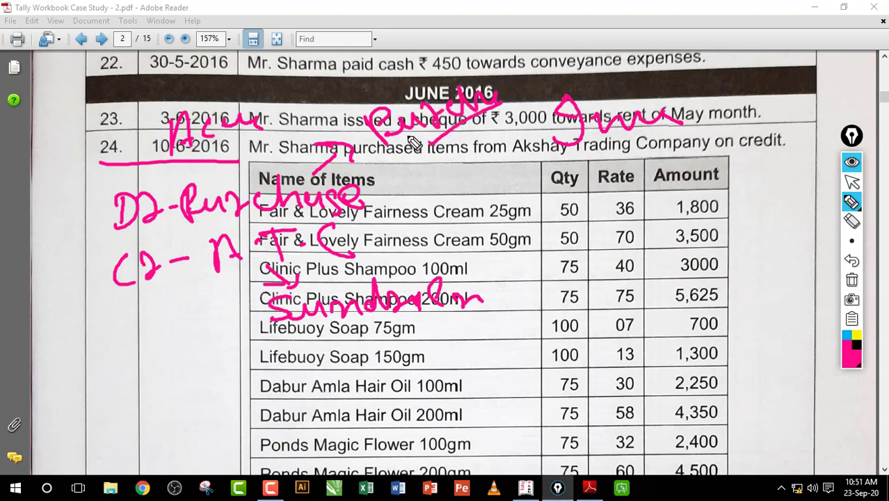
pyautogui.moveTo(399, 142)
pyautogui.mouseDown()
pyautogui.moveTo(387, 159)
pyautogui.moveTo(449, 142)
pyautogui.moveTo(411, 160)
pyautogui.mouseUp()
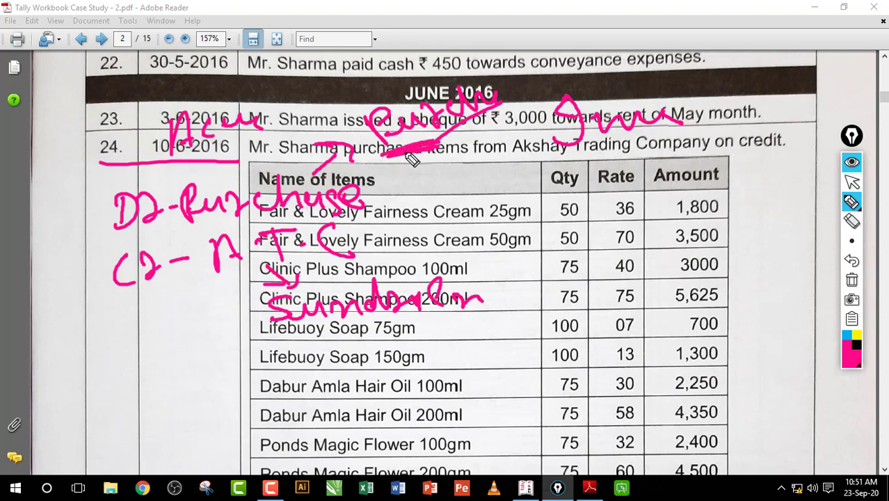
# Step: Write a circled 28 and an underlined Purchase voucher note, emphasize the accounts and inventory headings with the pen, and clear the drawing
pyautogui.moveTo(96, 117)
pyautogui.mouseDown()
pyautogui.moveTo(91, 123)
pyautogui.moveTo(132, 94)
pyautogui.moveTo(76, 147)
pyautogui.moveTo(148, 116)
pyautogui.mouseUp()
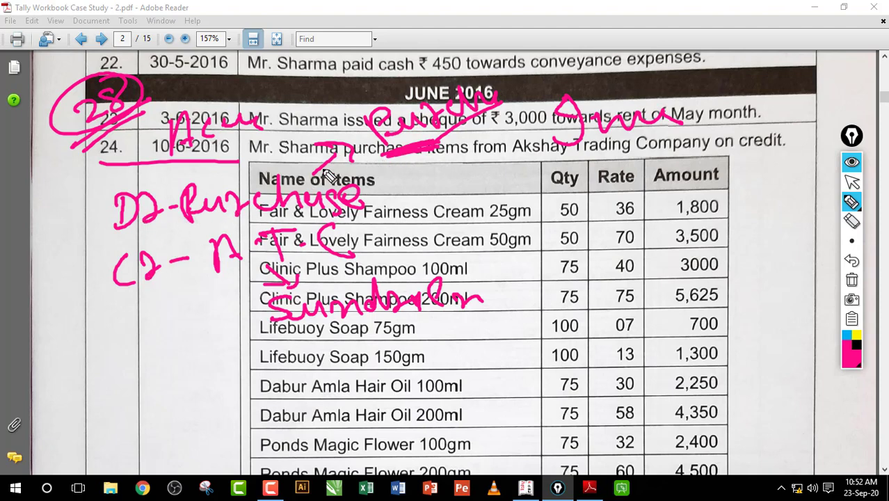
pyautogui.moveTo(112, 358)
pyautogui.mouseDown()
pyautogui.moveTo(132, 365)
pyautogui.moveTo(186, 341)
pyautogui.moveTo(231, 352)
pyautogui.moveTo(285, 342)
pyautogui.moveTo(143, 410)
pyautogui.mouseUp()
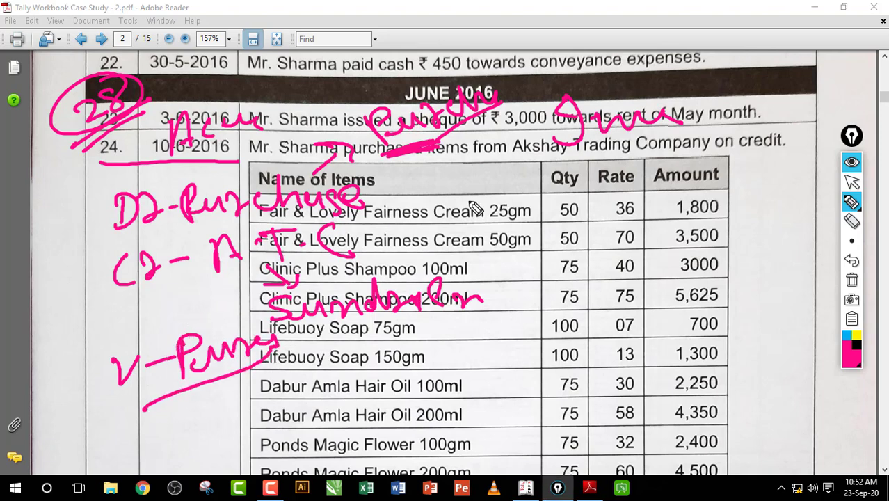
pyautogui.moveTo(504, 168)
pyautogui.mouseDown()
pyautogui.moveTo(511, 243)
pyautogui.moveTo(533, 222)
pyautogui.mouseUp()
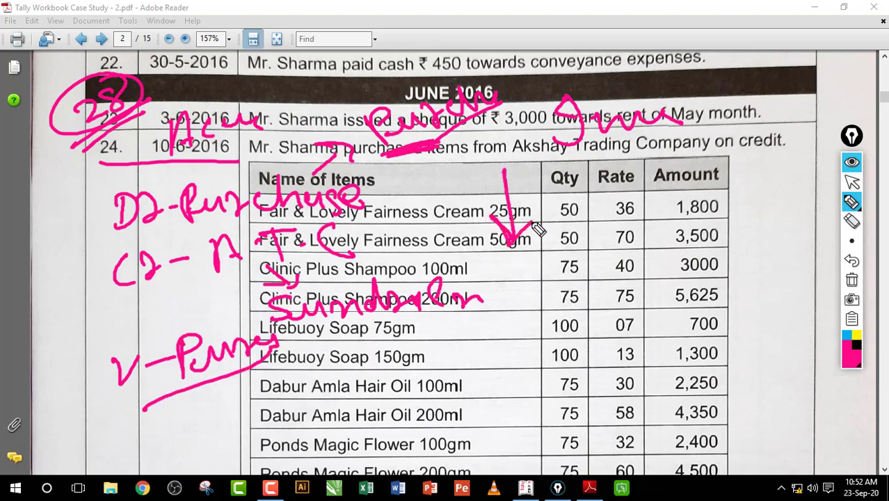
pyautogui.moveTo(192, 392); pyautogui.dragTo(272, 363)
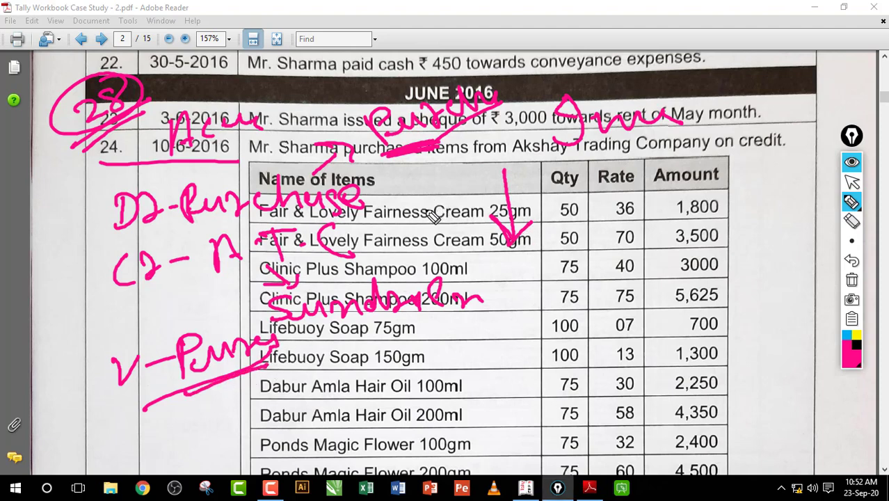
pyautogui.moveTo(543, 160); pyautogui.dragTo(661, 164)
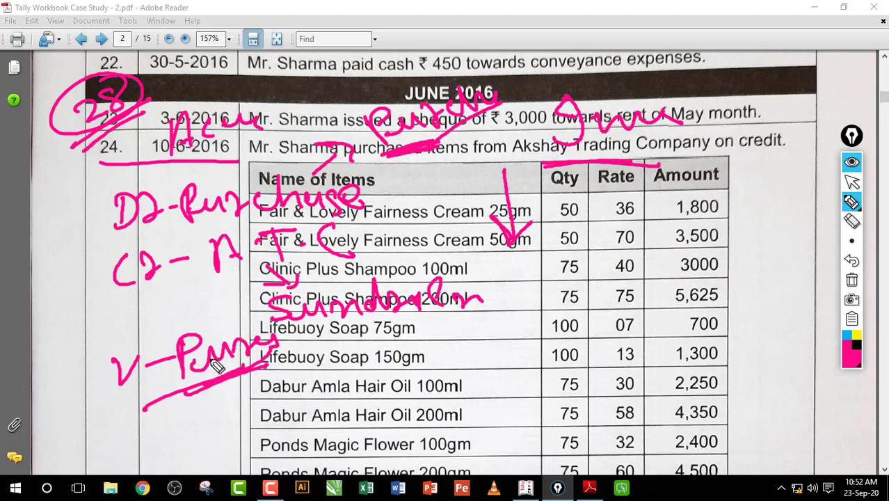
pyautogui.moveTo(288, 104)
pyautogui.mouseDown()
pyautogui.moveTo(175, 100)
pyautogui.moveTo(285, 96)
pyautogui.mouseUp()
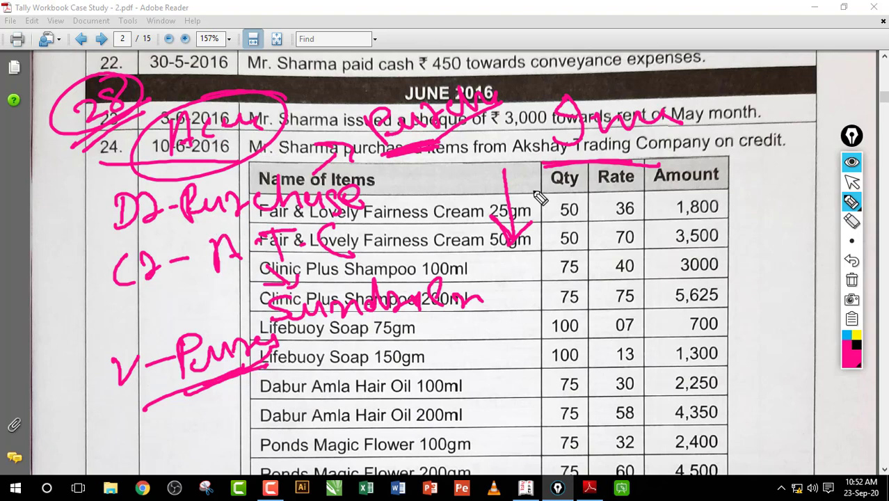
pyautogui.click(852, 281)
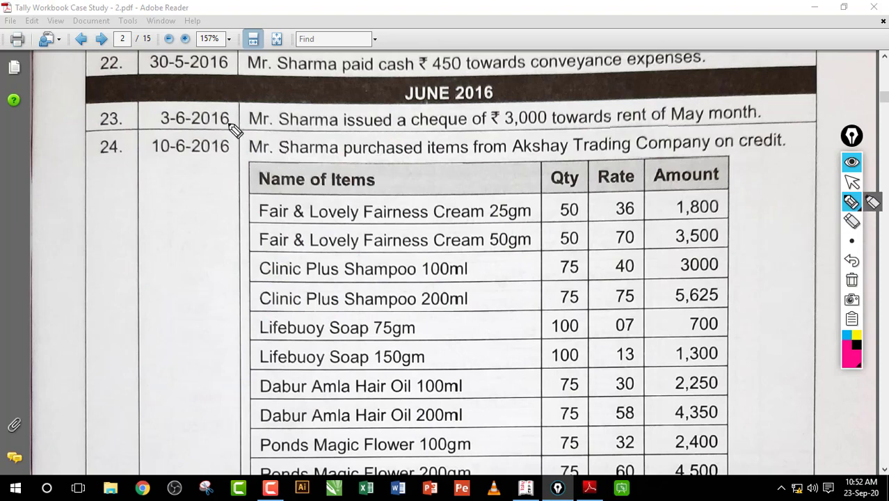
# Step: Write an underlined inventory heading with the pen and list Stock Item, Stock Group and Unit of M. beneath it
pyautogui.moveTo(235, 118)
pyautogui.mouseDown()
pyautogui.moveTo(253, 149)
pyautogui.moveTo(273, 130)
pyautogui.moveTo(306, 124)
pyautogui.mouseUp()
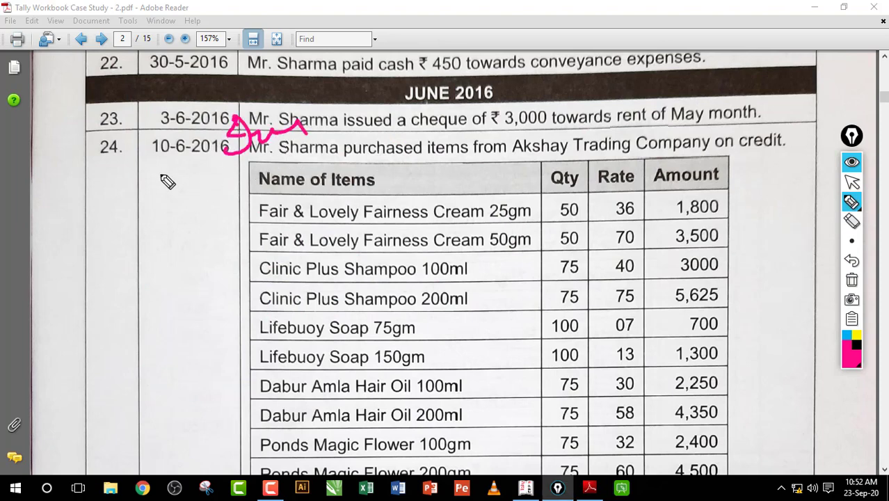
pyautogui.moveTo(158, 174); pyautogui.dragTo(346, 158)
pyautogui.moveTo(174, 203)
pyautogui.mouseDown()
pyautogui.moveTo(178, 221)
pyautogui.moveTo(224, 206)
pyautogui.moveTo(234, 215)
pyautogui.moveTo(298, 214)
pyautogui.moveTo(282, 187)
pyautogui.moveTo(327, 202)
pyautogui.moveTo(379, 203)
pyautogui.mouseUp()
pyautogui.moveTo(178, 263)
pyautogui.mouseDown()
pyautogui.moveTo(205, 251)
pyautogui.moveTo(230, 258)
pyautogui.moveTo(254, 242)
pyautogui.moveTo(295, 270)
pyautogui.moveTo(309, 243)
pyautogui.moveTo(384, 259)
pyautogui.moveTo(391, 245)
pyautogui.mouseUp()
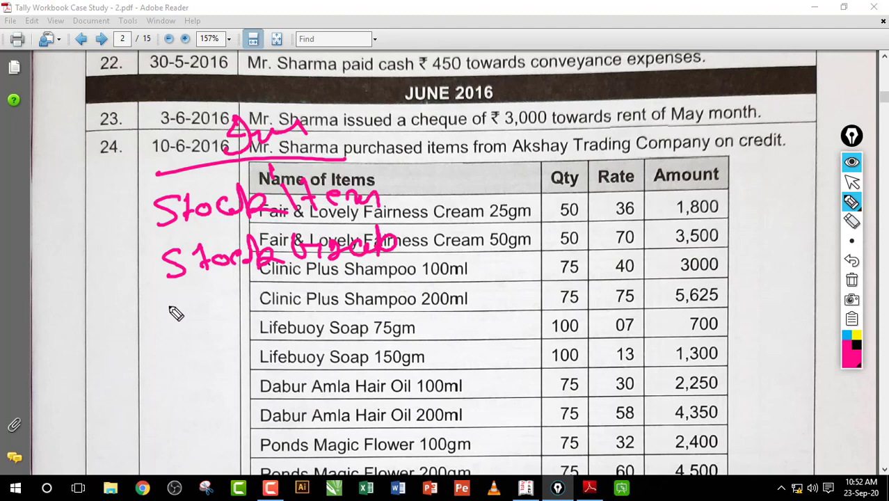
pyautogui.moveTo(172, 311)
pyautogui.mouseDown()
pyautogui.moveTo(235, 317)
pyautogui.moveTo(254, 302)
pyautogui.moveTo(296, 311)
pyautogui.moveTo(306, 279)
pyautogui.moveTo(387, 292)
pyautogui.mouseUp()
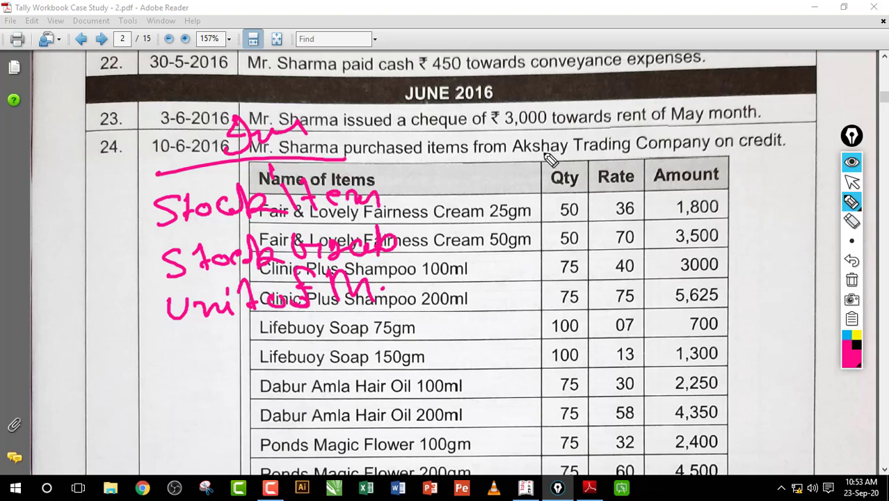
# Step: Write the Dr and Cr accounting checklist over the Qty column, circle it, and underline "items" and "Company" in transaction 24
pyautogui.moveTo(519, 157)
pyautogui.mouseDown()
pyautogui.moveTo(519, 179)
pyautogui.moveTo(575, 179)
pyautogui.moveTo(539, 214)
pyautogui.mouseUp()
pyautogui.moveTo(562, 187)
pyautogui.mouseDown()
pyautogui.moveTo(576, 215)
pyautogui.moveTo(591, 202)
pyautogui.mouseUp()
pyautogui.moveTo(547, 244); pyautogui.dragTo(590, 302)
pyautogui.moveTo(602, 137)
pyautogui.mouseDown()
pyautogui.moveTo(526, 302)
pyautogui.moveTo(606, 149)
pyautogui.moveTo(597, 139)
pyautogui.mouseUp()
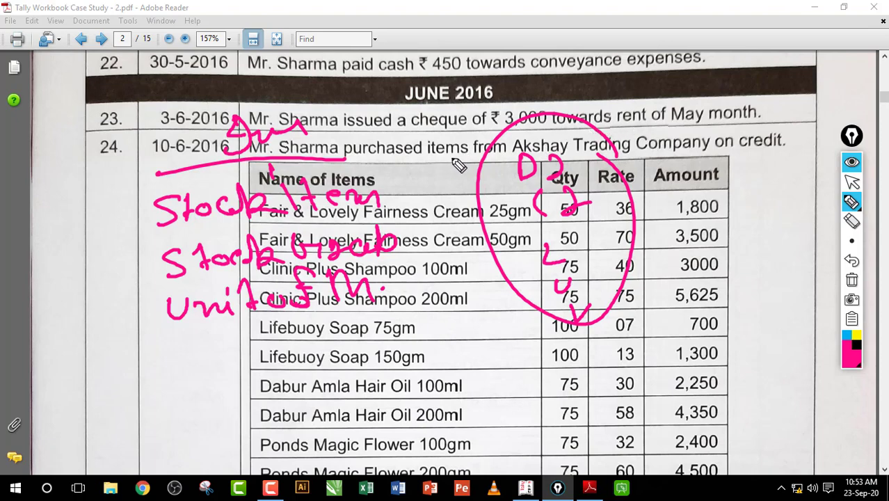
pyautogui.moveTo(433, 162); pyautogui.dragTo(463, 156)
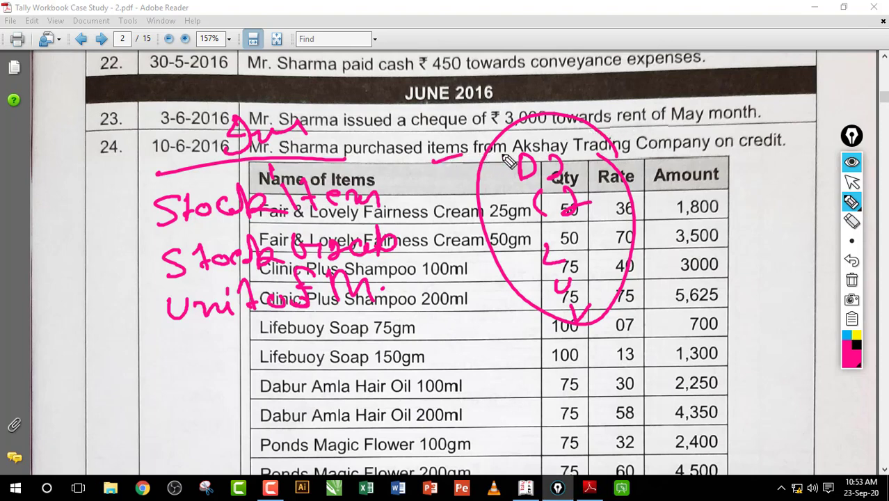
pyautogui.moveTo(645, 152); pyautogui.dragTo(681, 147)
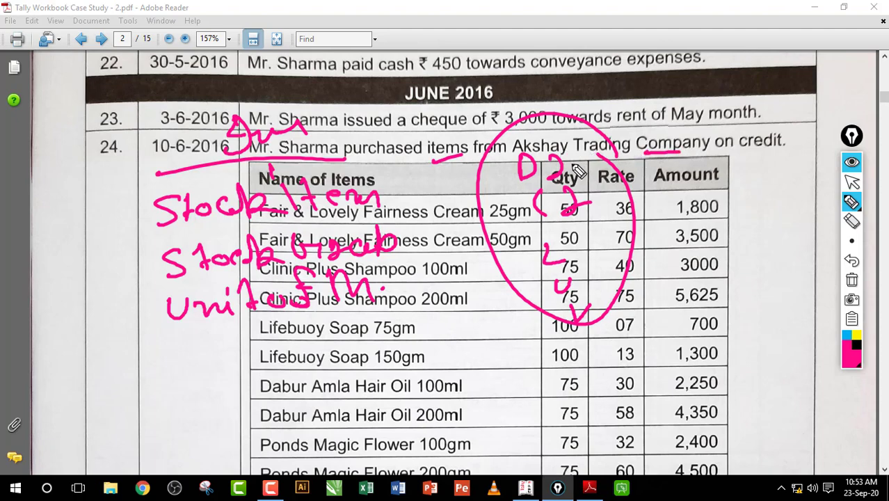
# Step: Draw a pen line beside each entry of the circled checklist and a wavy line down the outer edge of the Amount column
pyautogui.moveTo(577, 171); pyautogui.dragTo(629, 161)
pyautogui.moveTo(586, 214); pyautogui.dragTo(642, 201)
pyautogui.moveTo(588, 245); pyautogui.dragTo(644, 229)
pyautogui.moveTo(586, 277); pyautogui.dragTo(629, 263)
pyautogui.moveTo(600, 303); pyautogui.dragTo(629, 293)
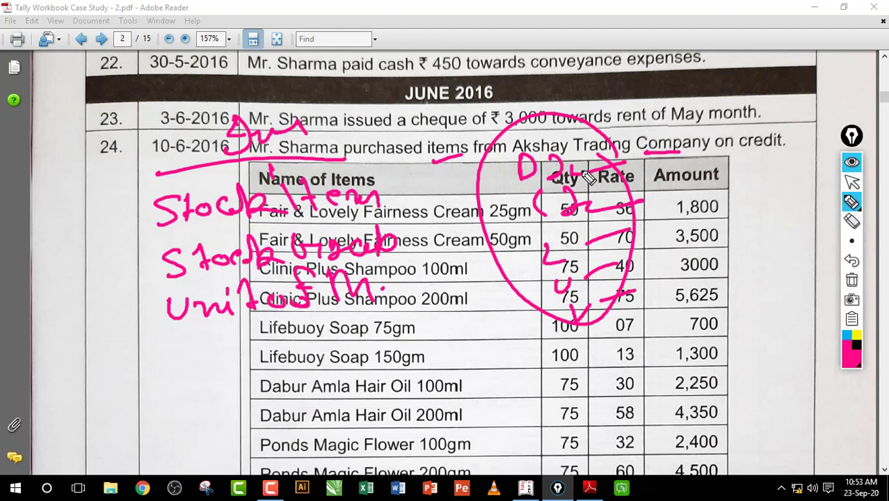
pyautogui.moveTo(751, 147); pyautogui.dragTo(723, 333)
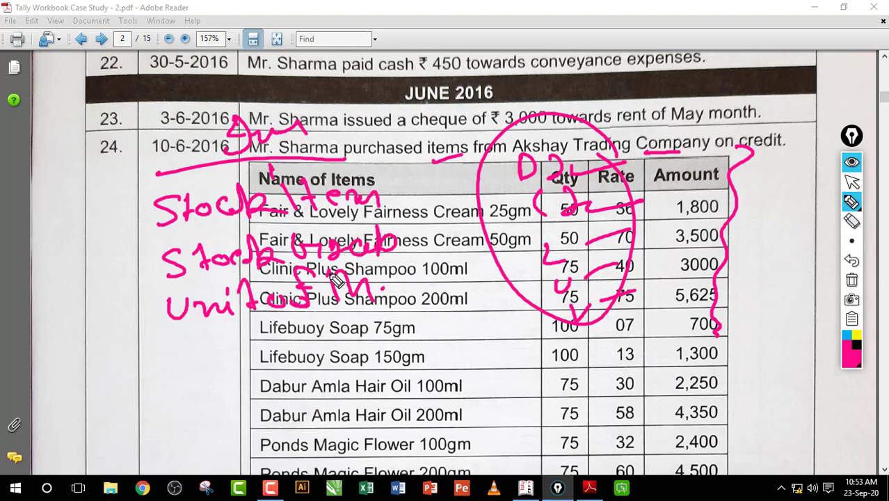
# Step: Erase the circled accounting checklist, the underlines in transaction 24 and the wavy line beside the Amount column
pyautogui.click(852, 221)
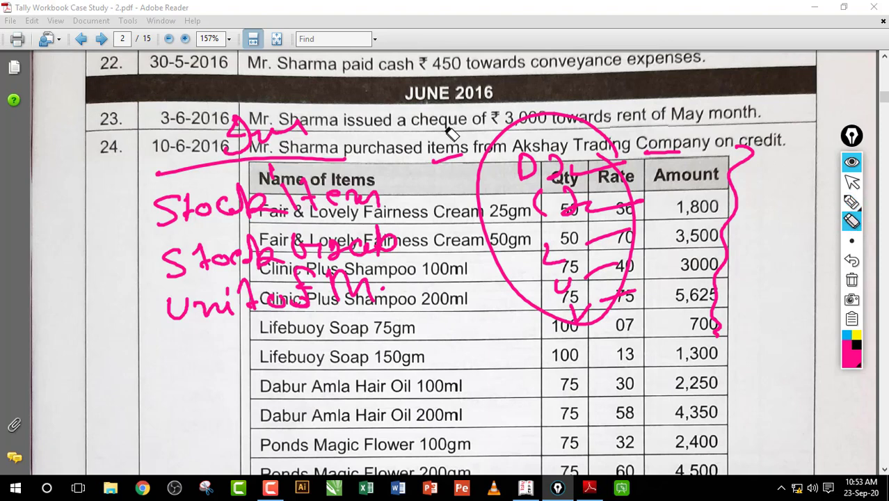
pyautogui.moveTo(450, 133)
pyautogui.mouseDown()
pyautogui.moveTo(561, 150)
pyautogui.moveTo(581, 309)
pyautogui.moveTo(667, 156)
pyautogui.moveTo(642, 182)
pyautogui.mouseUp()
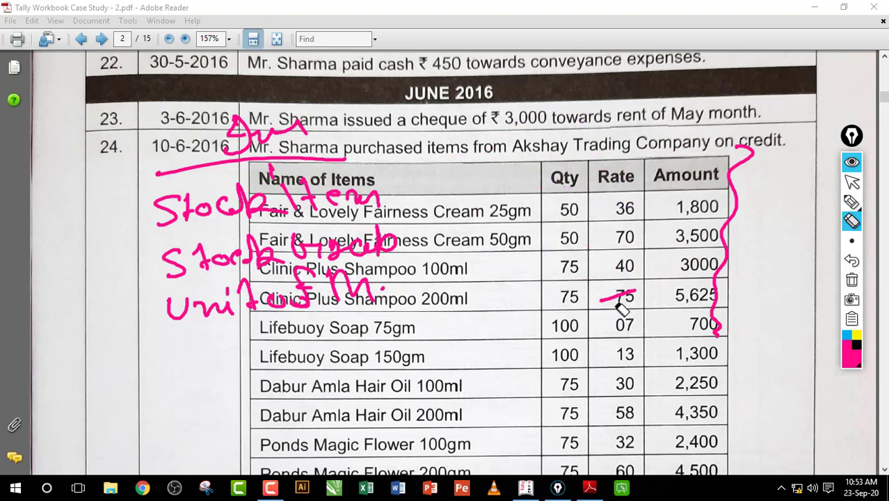
pyautogui.moveTo(621, 308); pyautogui.dragTo(714, 172)
# Step: Draw pen brackets pairing the fairness cream rows and the shampoo rows, with two more brackets beside the rows from Lifebuoy Soap to Ponds
pyautogui.click(851, 201)
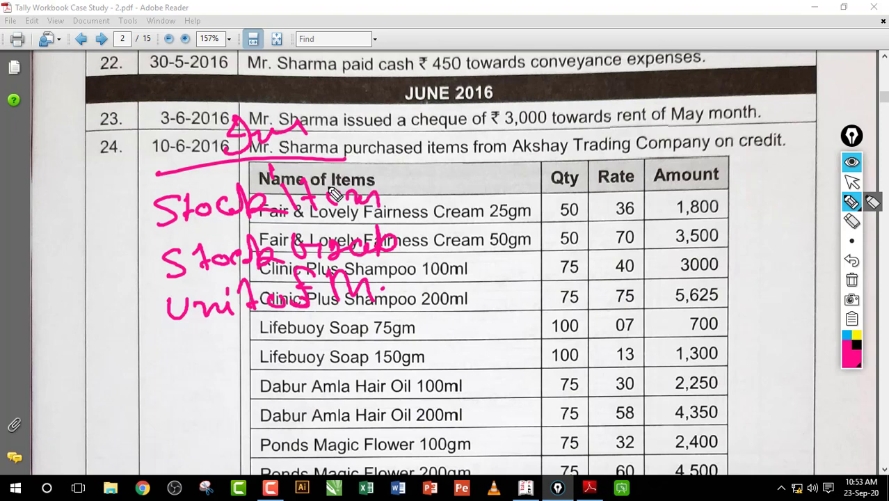
pyautogui.moveTo(532, 208)
pyautogui.mouseDown()
pyautogui.moveTo(548, 208)
pyautogui.moveTo(532, 240)
pyautogui.mouseUp()
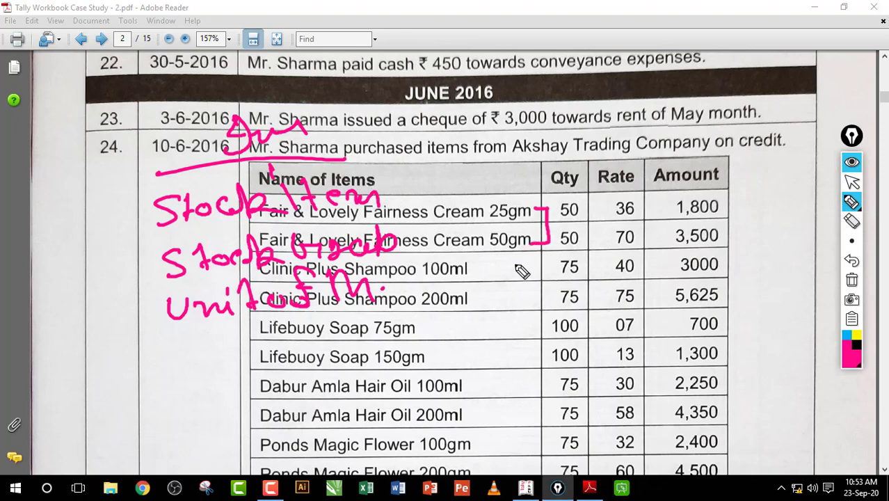
pyautogui.moveTo(485, 265)
pyautogui.mouseDown()
pyautogui.moveTo(499, 275)
pyautogui.moveTo(492, 304)
pyautogui.mouseUp()
pyautogui.moveTo(463, 332)
pyautogui.mouseDown()
pyautogui.moveTo(452, 386)
pyautogui.moveTo(460, 455)
pyautogui.mouseUp()
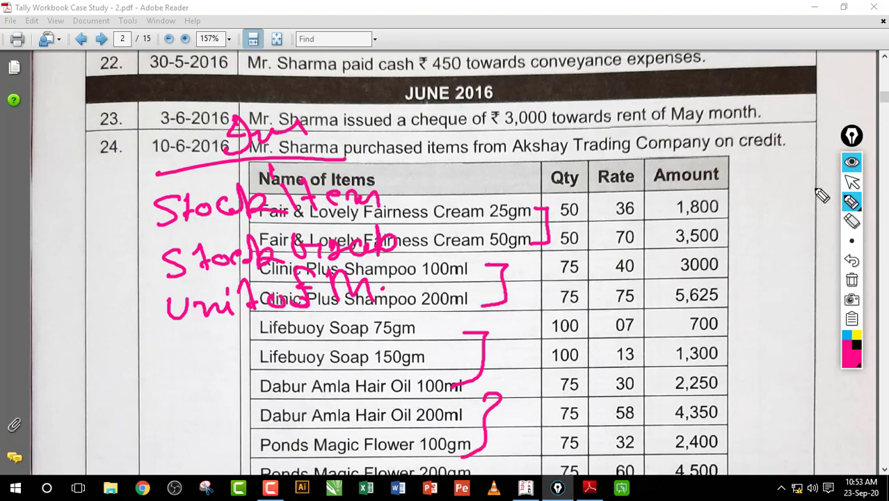
# Step: Bracket the complete item list down to Colgate Total 200gm with an arrow beside it, and erase all the brackets
pyautogui.click(853, 183)
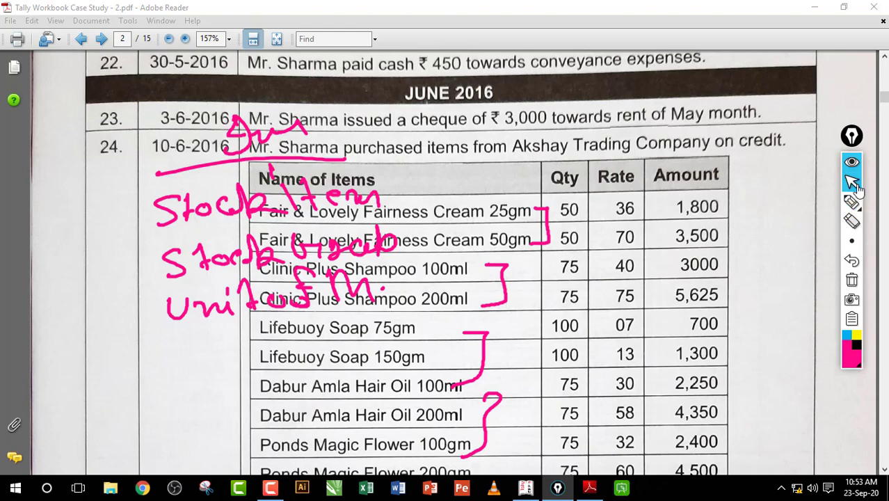
pyautogui.click(883, 471)
pyautogui.click(884, 471)
pyautogui.click(884, 471)
pyautogui.click(884, 471)
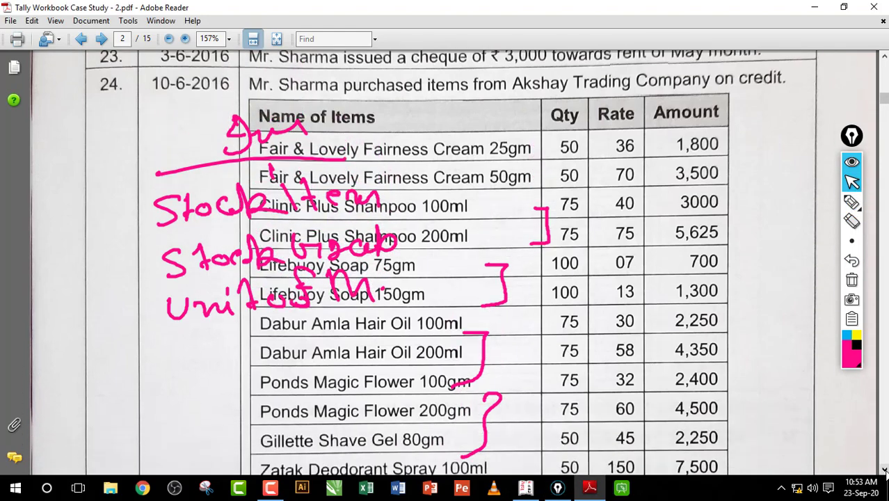
pyautogui.click(884, 470)
pyautogui.click(884, 471)
pyautogui.click(884, 471)
pyautogui.click(884, 470)
pyautogui.click(852, 202)
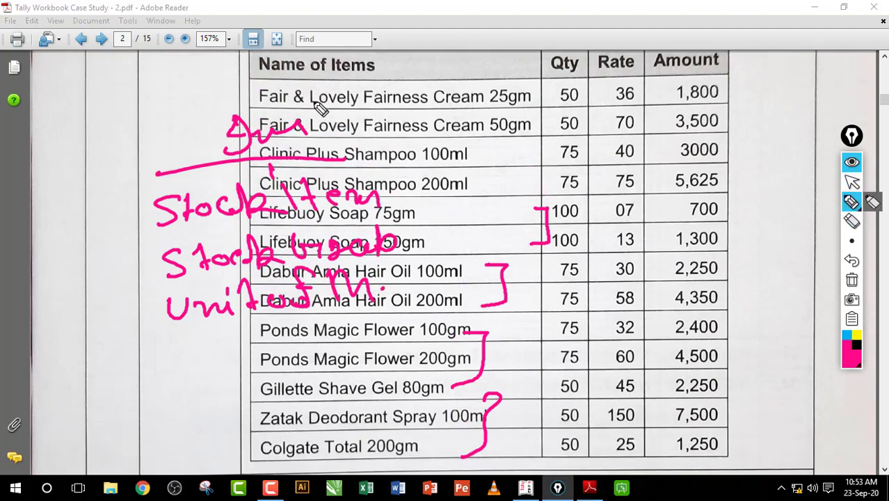
pyautogui.moveTo(537, 90)
pyautogui.mouseDown()
pyautogui.moveTo(565, 93)
pyautogui.moveTo(574, 244)
pyautogui.mouseUp()
pyautogui.moveTo(582, 318)
pyautogui.mouseDown()
pyautogui.moveTo(521, 445)
pyautogui.moveTo(504, 438)
pyautogui.mouseUp()
pyautogui.moveTo(587, 302); pyautogui.dragTo(600, 317)
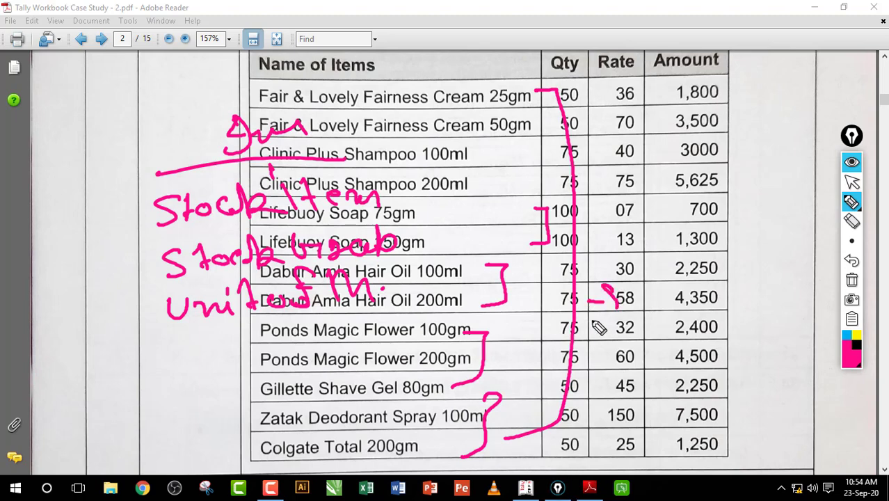
pyautogui.click(852, 221)
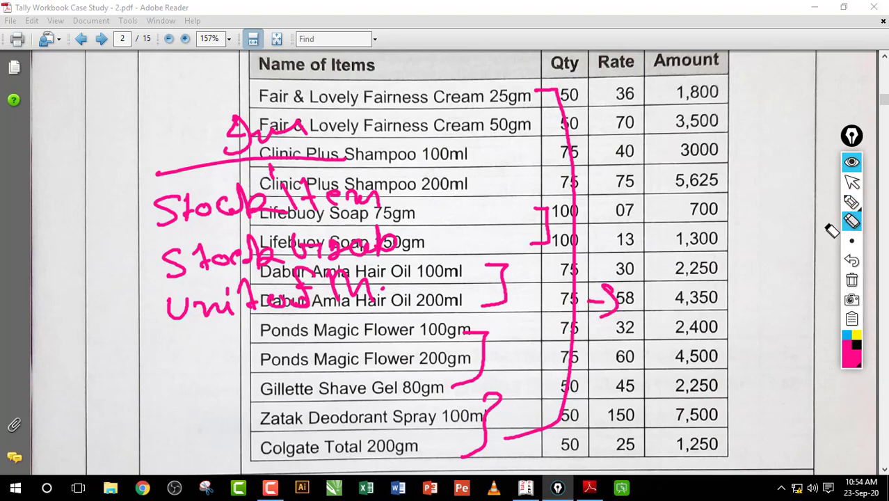
pyautogui.moveTo(573, 202)
pyautogui.mouseDown()
pyautogui.moveTo(470, 403)
pyautogui.moveTo(619, 294)
pyautogui.moveTo(605, 307)
pyautogui.mouseUp()
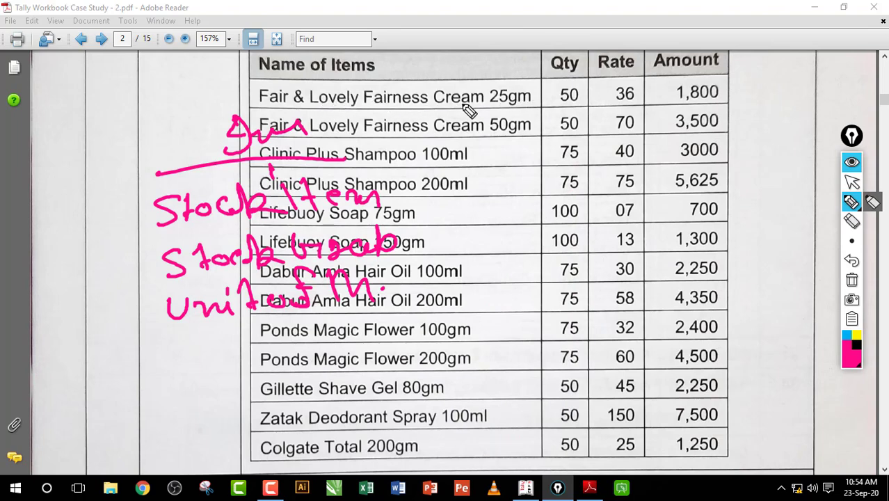
# Step: Underline "Fairness", bracket the two Fair & Lovely rows, and write Face Cream at the end of an arrow from them
pyautogui.moveTo(431, 82)
pyautogui.mouseDown()
pyautogui.moveTo(425, 76)
pyautogui.moveTo(472, 69)
pyautogui.moveTo(500, 77)
pyautogui.moveTo(534, 61)
pyautogui.mouseUp()
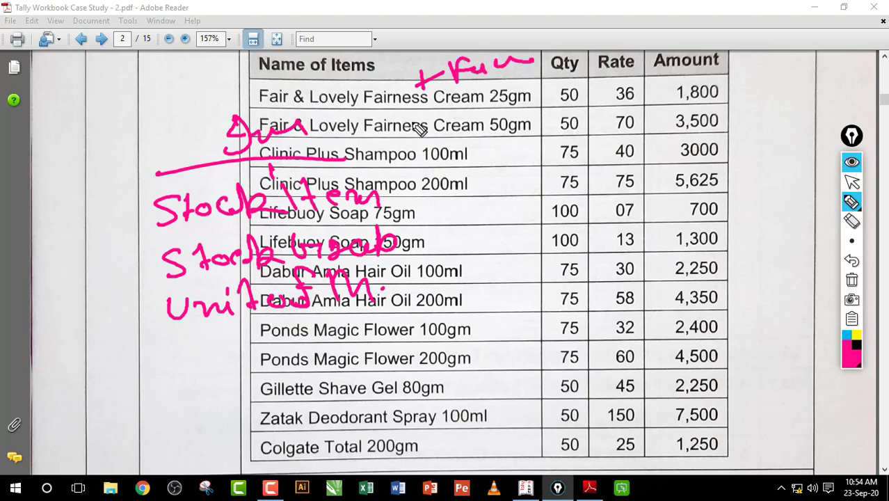
pyautogui.moveTo(365, 132); pyautogui.dragTo(413, 128)
pyautogui.moveTo(532, 91)
pyautogui.mouseDown()
pyautogui.moveTo(540, 123)
pyautogui.moveTo(528, 130)
pyautogui.moveTo(583, 115)
pyautogui.moveTo(615, 129)
pyautogui.mouseUp()
pyautogui.moveTo(614, 115); pyautogui.dragTo(699, 119)
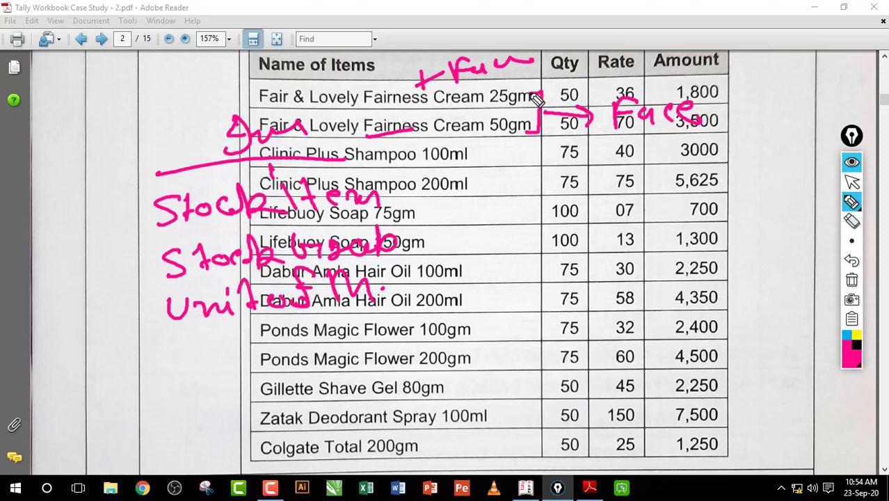
pyautogui.moveTo(685, 111)
pyautogui.mouseDown()
pyautogui.moveTo(726, 99)
pyautogui.moveTo(746, 125)
pyautogui.moveTo(826, 115)
pyautogui.mouseUp()
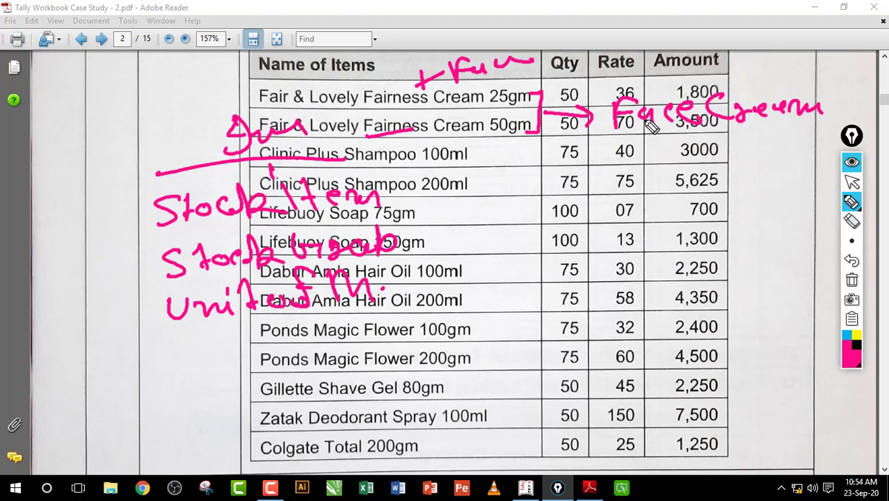
# Step: Draw an arrow above the Face Cream note and a three-branch tree beneath it
pyautogui.moveTo(693, 82)
pyautogui.mouseDown()
pyautogui.moveTo(709, 96)
pyautogui.moveTo(727, 73)
pyautogui.moveTo(732, 84)
pyautogui.mouseUp()
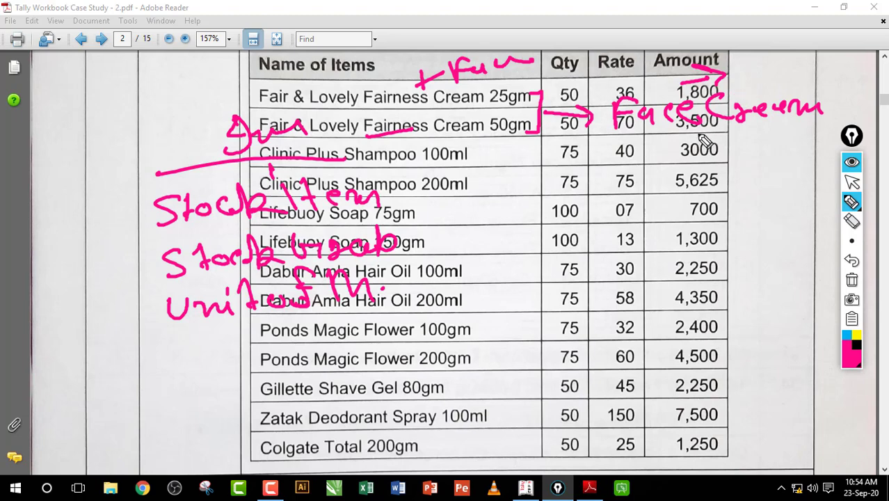
pyautogui.moveTo(695, 139); pyautogui.dragTo(696, 170)
pyautogui.moveTo(602, 151)
pyautogui.mouseDown()
pyautogui.moveTo(750, 150)
pyautogui.moveTo(761, 181)
pyautogui.mouseUp()
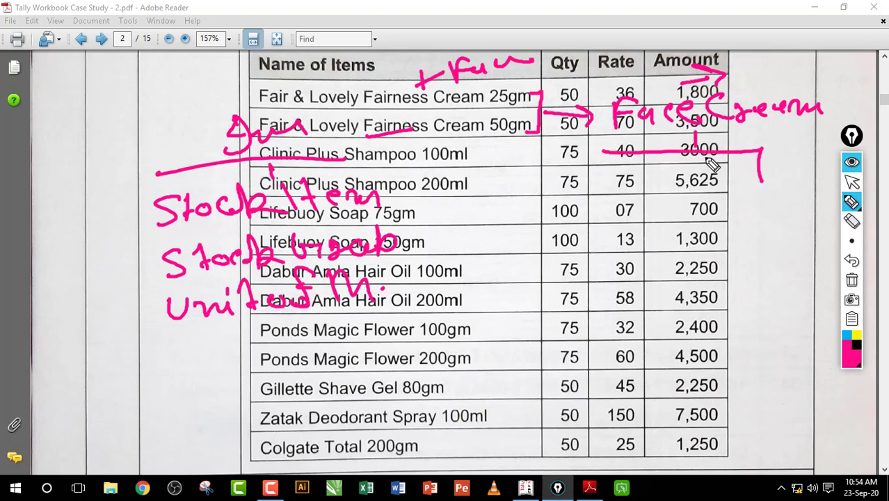
pyautogui.moveTo(610, 150); pyautogui.dragTo(610, 178)
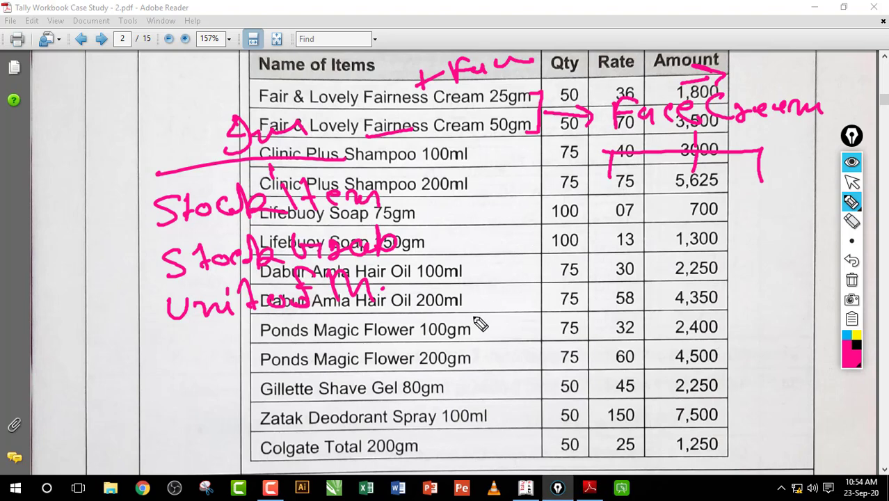
# Step: Write a circled, double-underlined 28 with an arrow beside the Ponds Magic Flower rows, and Accounts above it
pyautogui.moveTo(467, 322)
pyautogui.mouseDown()
pyautogui.moveTo(486, 341)
pyautogui.moveTo(511, 307)
pyautogui.moveTo(525, 323)
pyautogui.moveTo(556, 319)
pyautogui.mouseUp()
pyautogui.moveTo(539, 306); pyautogui.dragTo(549, 337)
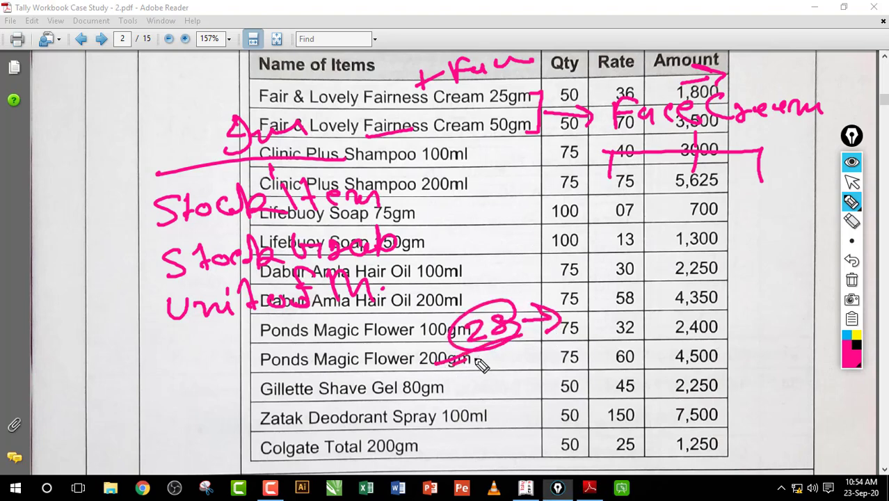
pyautogui.moveTo(438, 364); pyautogui.dragTo(525, 341)
pyautogui.moveTo(475, 277)
pyautogui.mouseDown()
pyautogui.moveTo(526, 288)
pyautogui.moveTo(591, 268)
pyautogui.moveTo(616, 271)
pyautogui.mouseUp()
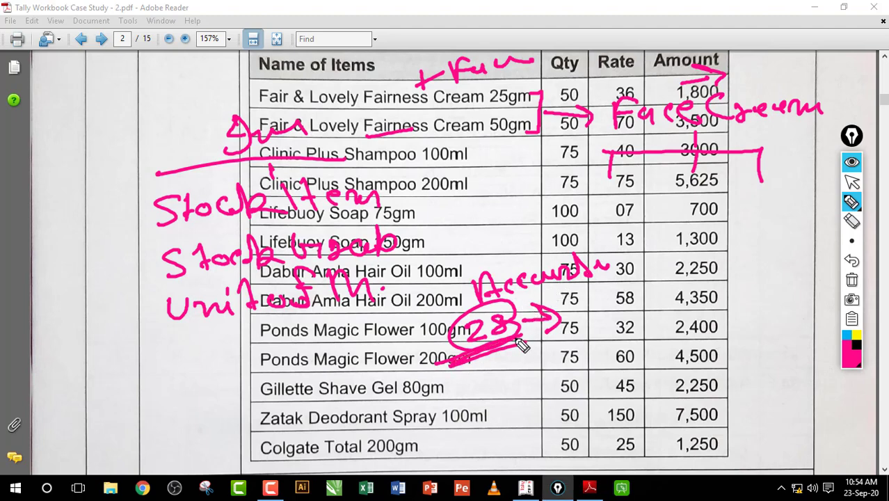
# Step: Write a short bracketed list below the 28 with an arrow to an underlined group note, and erase all these accounts notes
pyautogui.moveTo(498, 387)
pyautogui.mouseDown()
pyautogui.moveTo(536, 383)
pyautogui.moveTo(525, 417)
pyautogui.moveTo(549, 438)
pyautogui.moveTo(567, 431)
pyautogui.mouseUp()
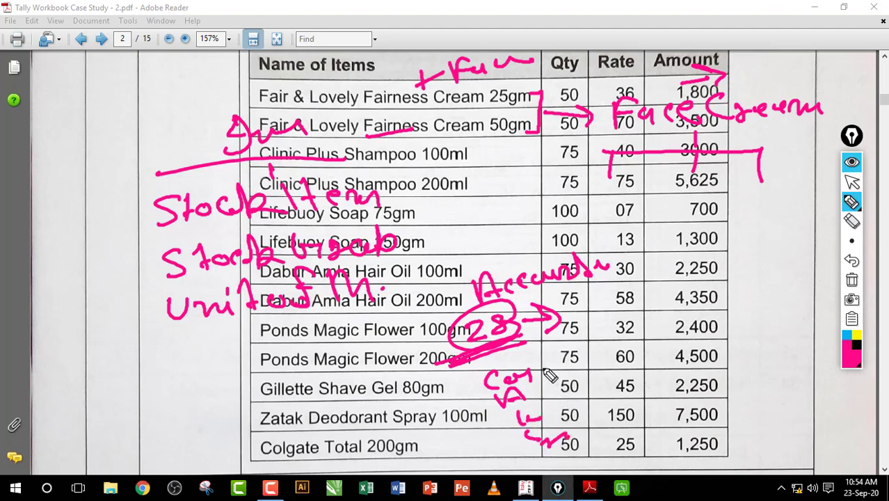
pyautogui.moveTo(549, 376)
pyautogui.mouseDown()
pyautogui.moveTo(574, 412)
pyautogui.moveTo(589, 377)
pyautogui.moveTo(706, 362)
pyautogui.moveTo(617, 398)
pyautogui.mouseUp()
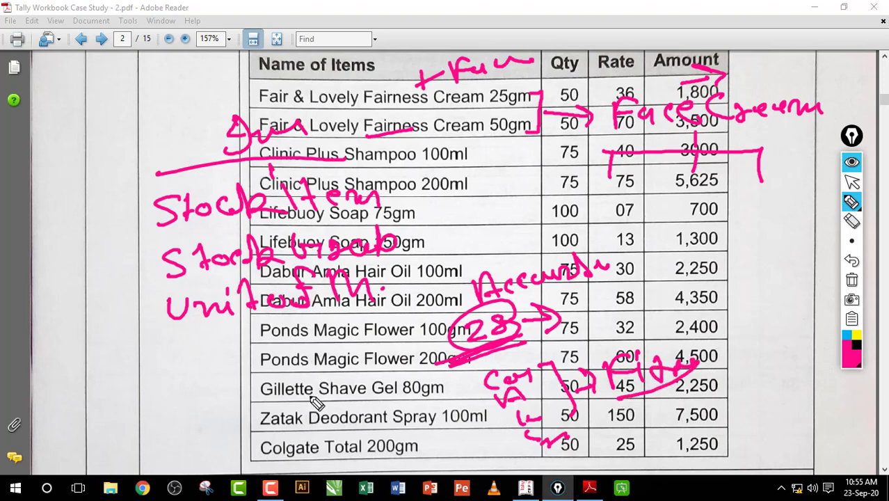
pyautogui.moveTo(306, 405)
pyautogui.mouseDown()
pyautogui.moveTo(320, 391)
pyautogui.moveTo(375, 389)
pyautogui.mouseUp()
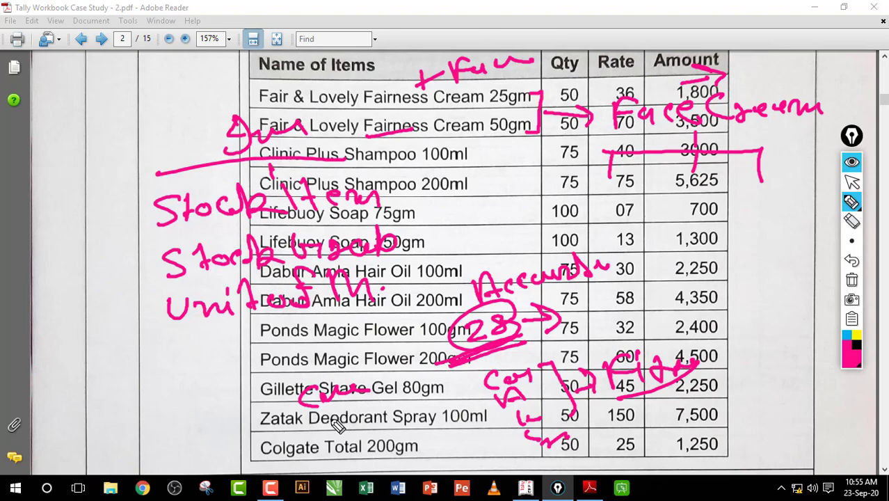
pyautogui.moveTo(463, 356)
pyautogui.mouseDown()
pyautogui.moveTo(487, 313)
pyautogui.moveTo(519, 338)
pyautogui.moveTo(520, 303)
pyautogui.moveTo(549, 348)
pyautogui.moveTo(306, 400)
pyautogui.moveTo(550, 390)
pyautogui.moveTo(556, 424)
pyautogui.moveTo(574, 413)
pyautogui.moveTo(532, 437)
pyautogui.mouseUp()
pyautogui.click(851, 221)
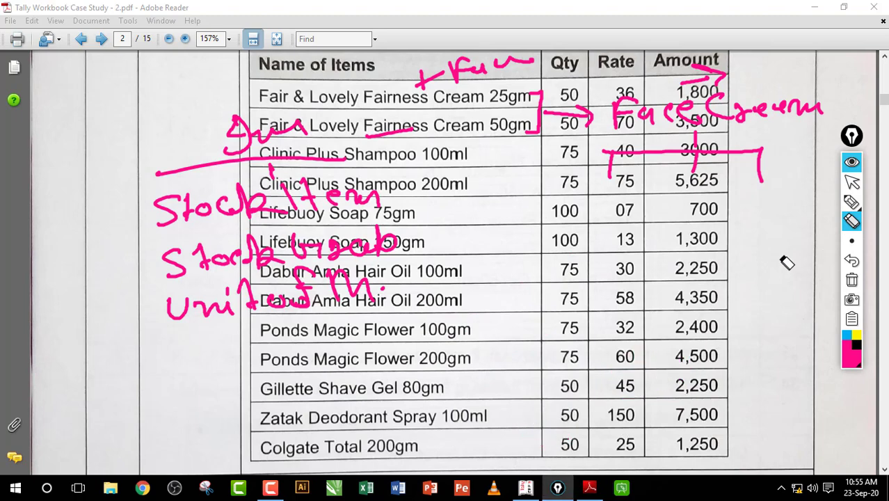
# Step: Write an underlined inventory heading over the Dabur Amla Hair Oil rows, and erase it together with the Face Cream notes
pyautogui.click(851, 202)
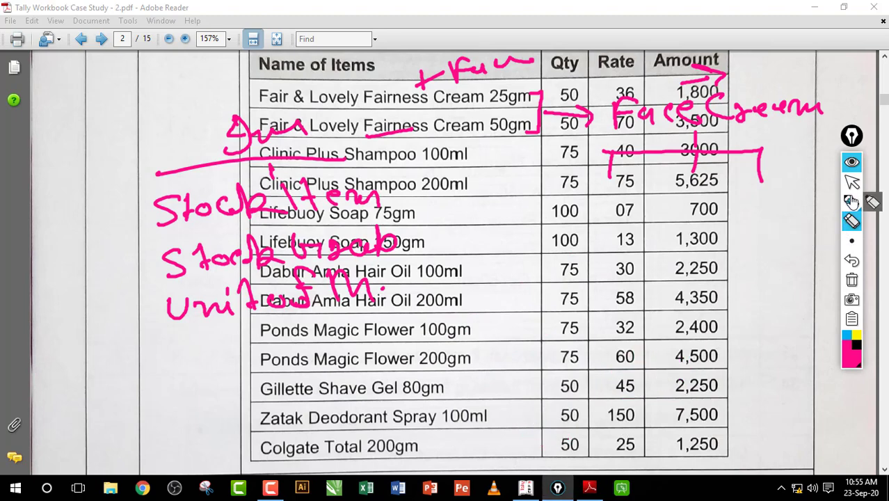
pyautogui.moveTo(498, 286)
pyautogui.mouseDown()
pyautogui.moveTo(562, 288)
pyautogui.moveTo(578, 278)
pyautogui.mouseUp()
pyautogui.moveTo(448, 335); pyautogui.dragTo(600, 306)
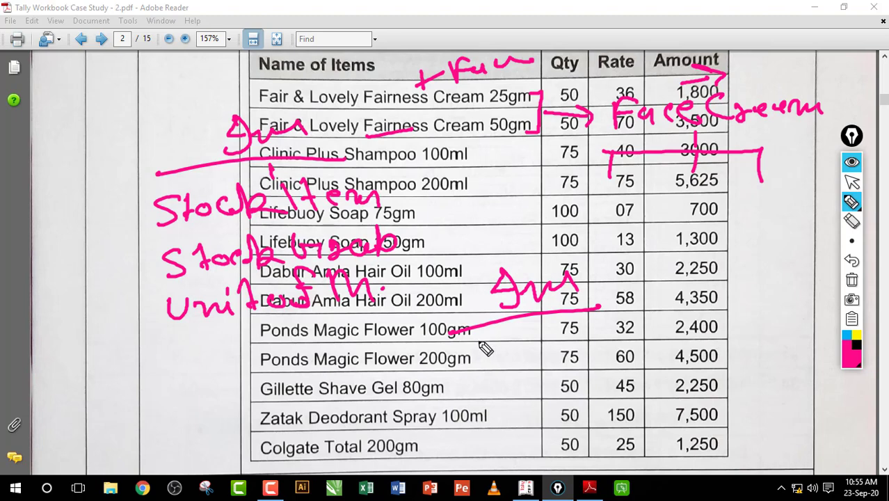
pyautogui.click(851, 222)
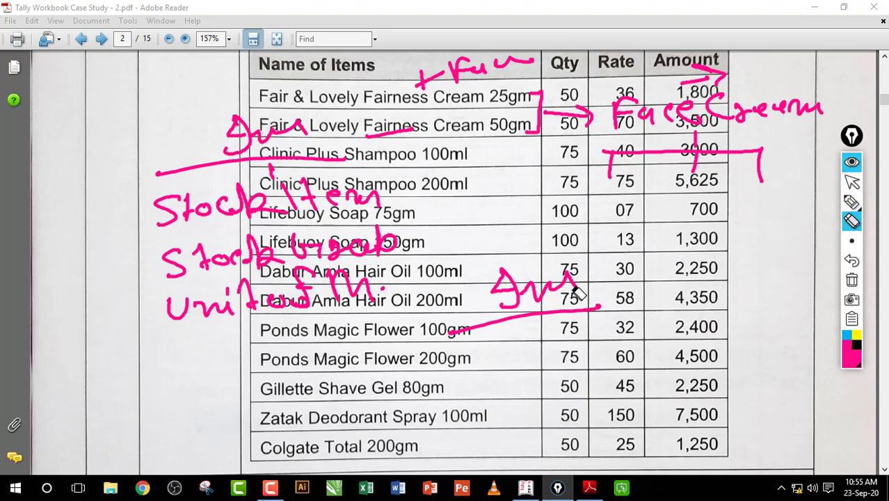
pyautogui.moveTo(578, 294); pyautogui.dragTo(533, 337)
pyautogui.moveTo(432, 125)
pyautogui.mouseDown()
pyautogui.moveTo(452, 77)
pyautogui.moveTo(514, 108)
pyautogui.moveTo(582, 124)
pyautogui.moveTo(737, 83)
pyautogui.moveTo(699, 73)
pyautogui.moveTo(631, 179)
pyautogui.moveTo(726, 131)
pyautogui.moveTo(794, 132)
pyautogui.mouseUp()
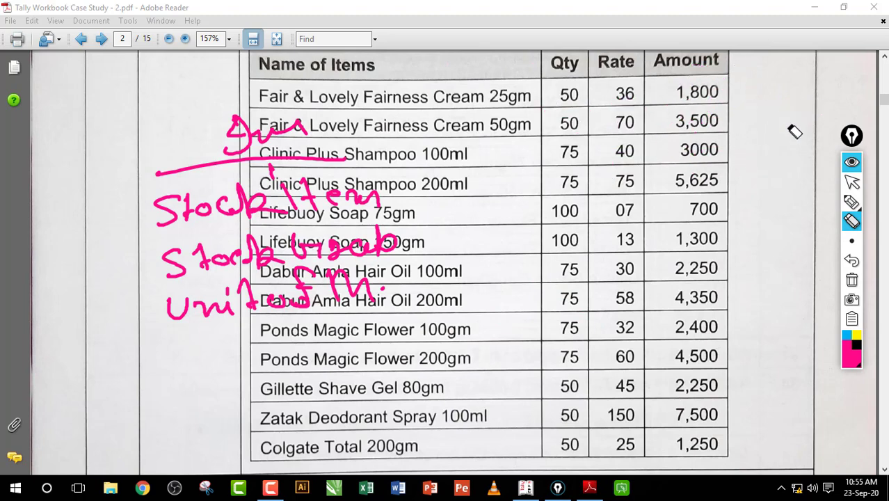
# Step: Write a circled, underlined J.S note over the Qty column and draw an arrow from it down to a circled number
pyautogui.click(852, 202)
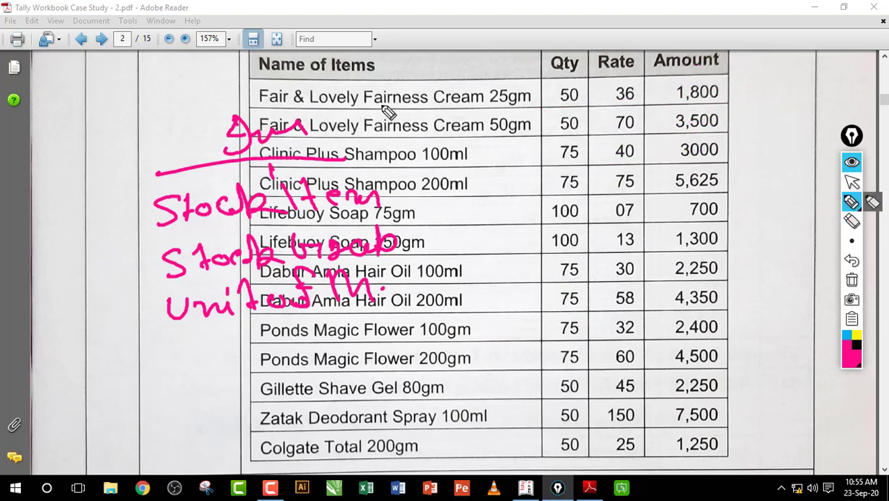
pyautogui.moveTo(511, 148); pyautogui.dragTo(560, 167)
pyautogui.click(553, 157)
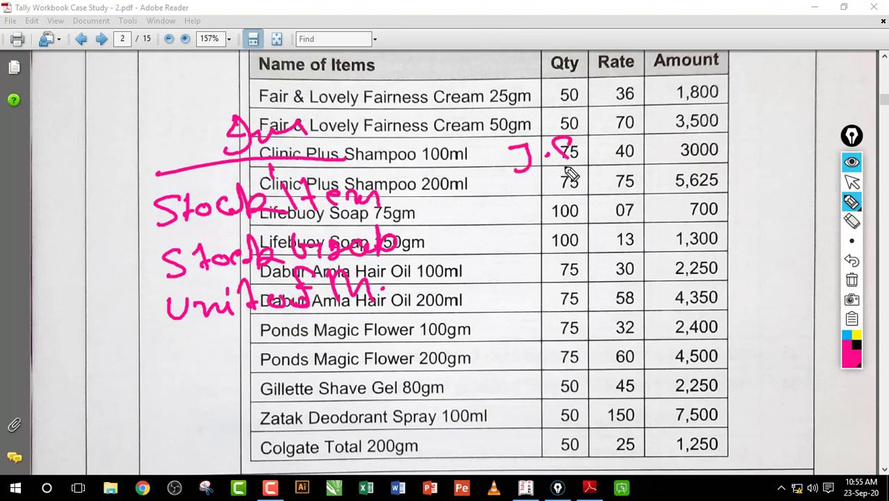
pyautogui.moveTo(508, 185); pyautogui.dragTo(609, 142)
pyautogui.moveTo(575, 114)
pyautogui.mouseDown()
pyautogui.moveTo(587, 199)
pyautogui.moveTo(563, 207)
pyautogui.moveTo(591, 199)
pyautogui.mouseUp()
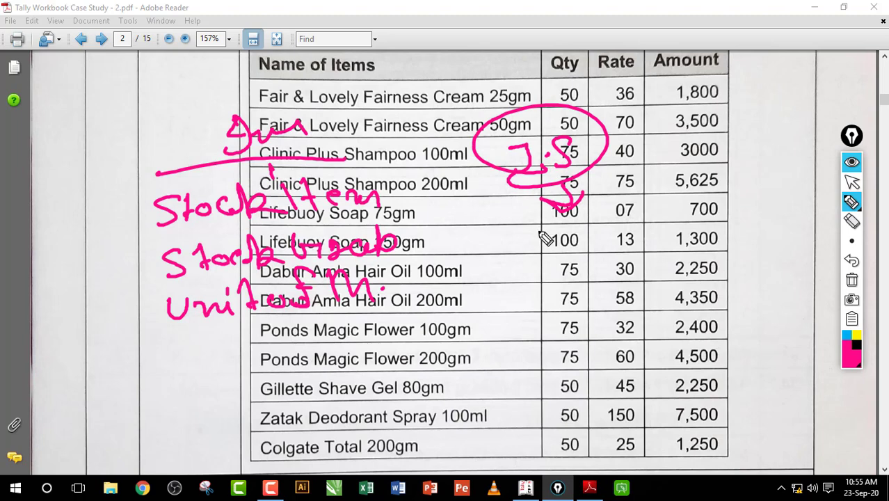
pyautogui.moveTo(532, 230)
pyautogui.mouseDown()
pyautogui.moveTo(532, 258)
pyautogui.moveTo(621, 234)
pyautogui.moveTo(606, 254)
pyautogui.mouseUp()
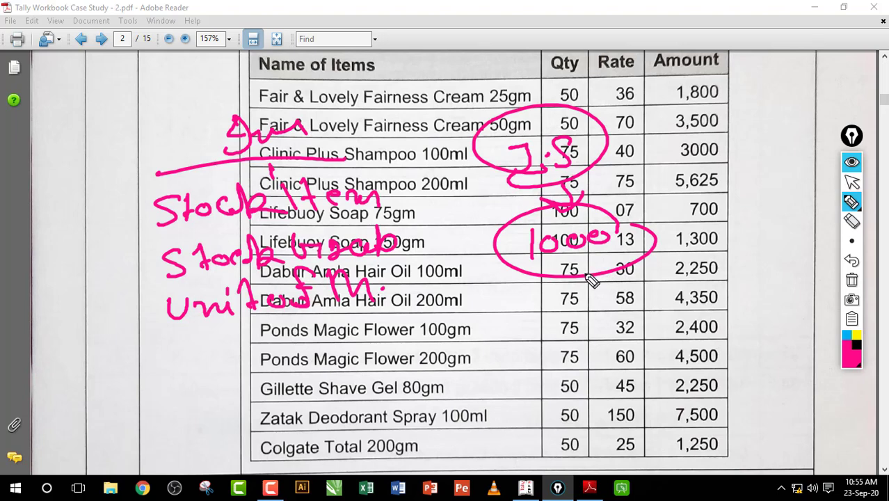
# Step: Write two circled notes over the Dabur Amla Hair Oil 200ml row, one reading BIS, and add notes over the Amount column and Ponds rows
pyautogui.moveTo(432, 326)
pyautogui.mouseDown()
pyautogui.moveTo(472, 312)
pyautogui.moveTo(502, 320)
pyautogui.moveTo(504, 305)
pyautogui.mouseUp()
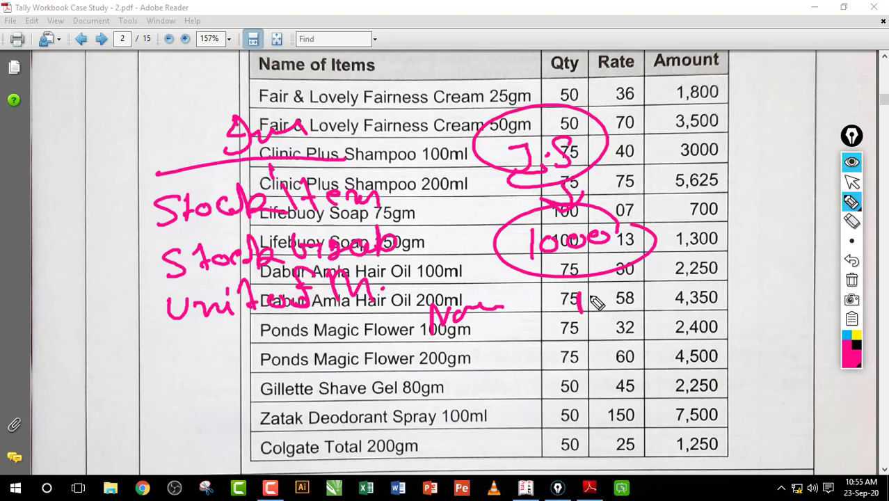
pyautogui.moveTo(579, 292); pyautogui.dragTo(597, 312)
pyautogui.moveTo(606, 292)
pyautogui.mouseDown()
pyautogui.moveTo(608, 311)
pyautogui.moveTo(622, 309)
pyautogui.mouseUp()
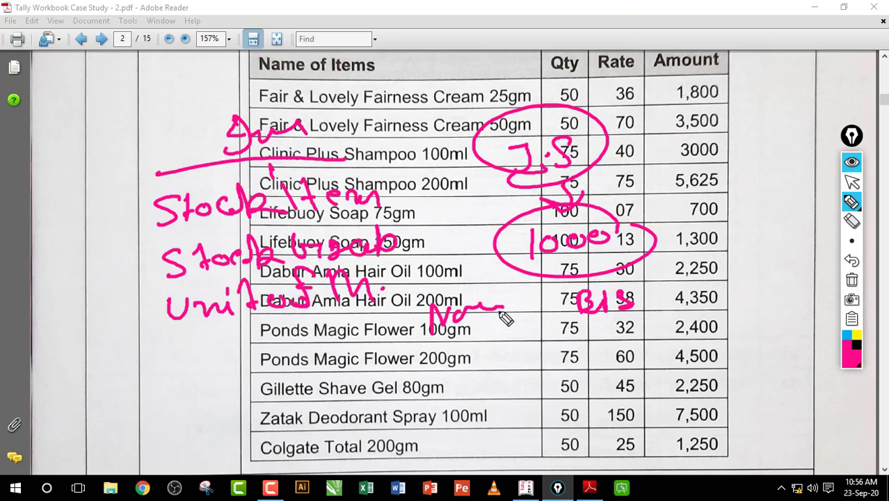
pyautogui.moveTo(502, 311)
pyautogui.mouseDown()
pyautogui.moveTo(424, 284)
pyautogui.moveTo(498, 291)
pyautogui.mouseUp()
pyautogui.moveTo(640, 281)
pyautogui.mouseDown()
pyautogui.moveTo(598, 271)
pyautogui.moveTo(718, 293)
pyautogui.moveTo(758, 290)
pyautogui.mouseUp()
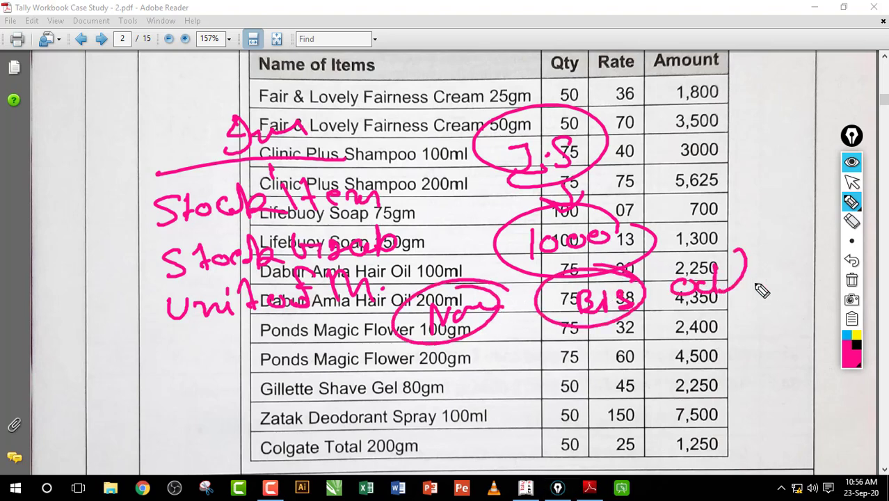
pyautogui.moveTo(291, 339)
pyautogui.mouseDown()
pyautogui.moveTo(306, 358)
pyautogui.moveTo(319, 331)
pyautogui.moveTo(381, 358)
pyautogui.mouseUp()
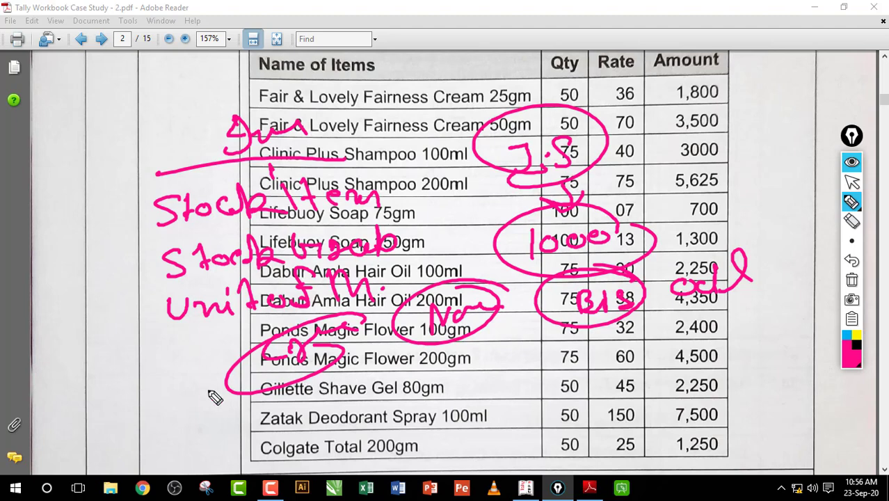
# Step: Write an extra note over the Ponds and Gillette rows, and draw wavy lines below the Nos, BIS and Amount column notes
pyautogui.moveTo(207, 376)
pyautogui.mouseDown()
pyautogui.moveTo(211, 366)
pyautogui.moveTo(277, 354)
pyautogui.moveTo(291, 332)
pyautogui.moveTo(376, 320)
pyautogui.moveTo(369, 335)
pyautogui.moveTo(329, 344)
pyautogui.moveTo(224, 404)
pyautogui.mouseUp()
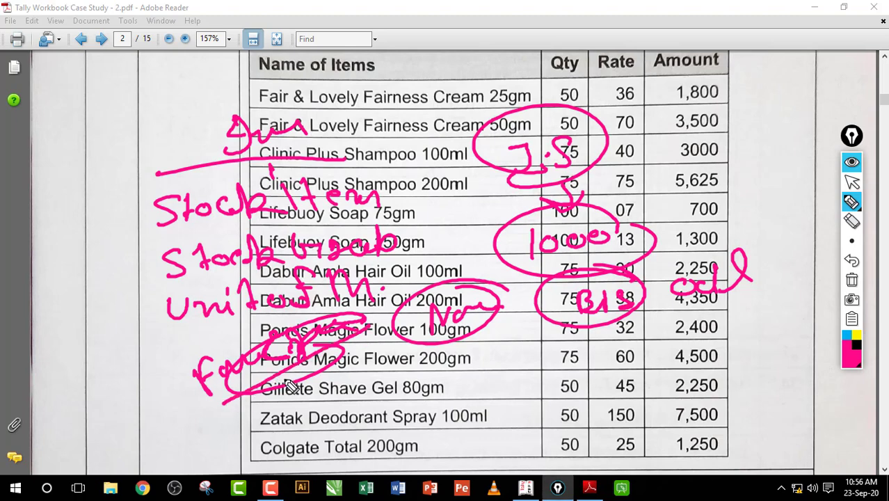
pyautogui.moveTo(293, 375)
pyautogui.mouseDown()
pyautogui.moveTo(306, 398)
pyautogui.moveTo(292, 414)
pyautogui.moveTo(313, 440)
pyautogui.mouseUp()
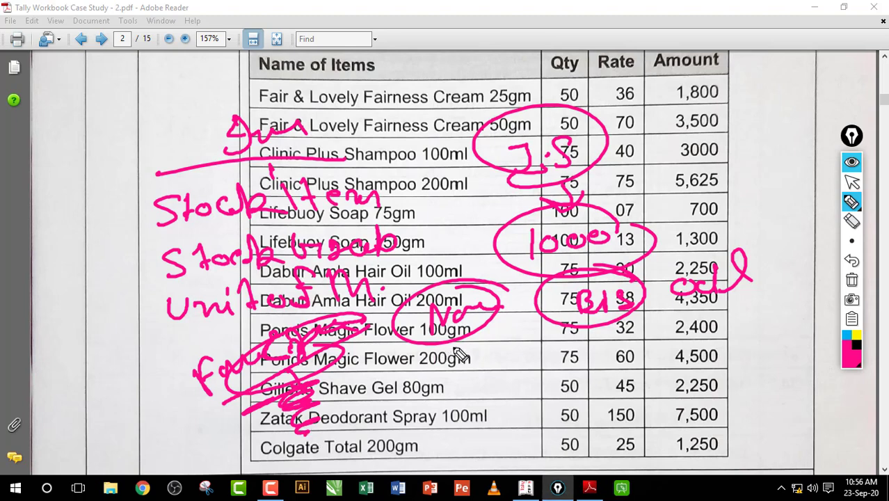
pyautogui.moveTo(459, 348)
pyautogui.mouseDown()
pyautogui.moveTo(472, 355)
pyautogui.moveTo(464, 417)
pyautogui.moveTo(473, 420)
pyautogui.mouseUp()
pyautogui.moveTo(590, 327); pyautogui.dragTo(591, 389)
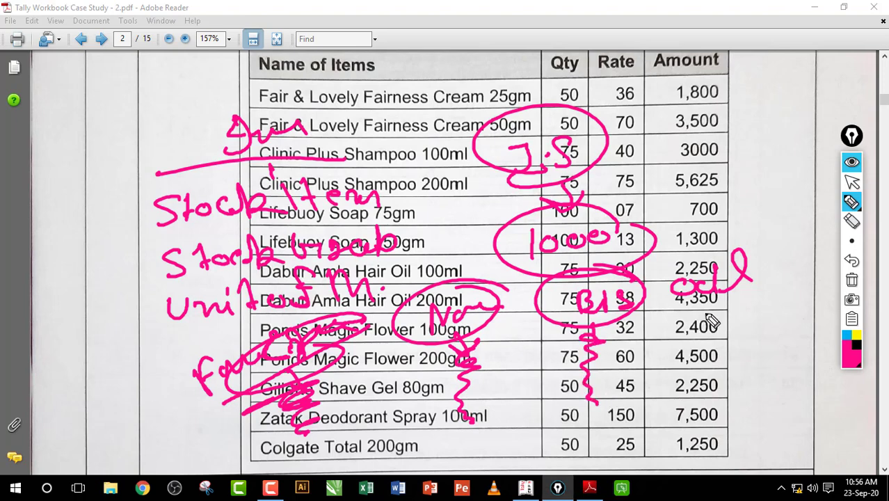
pyautogui.moveTo(716, 299); pyautogui.dragTo(708, 384)
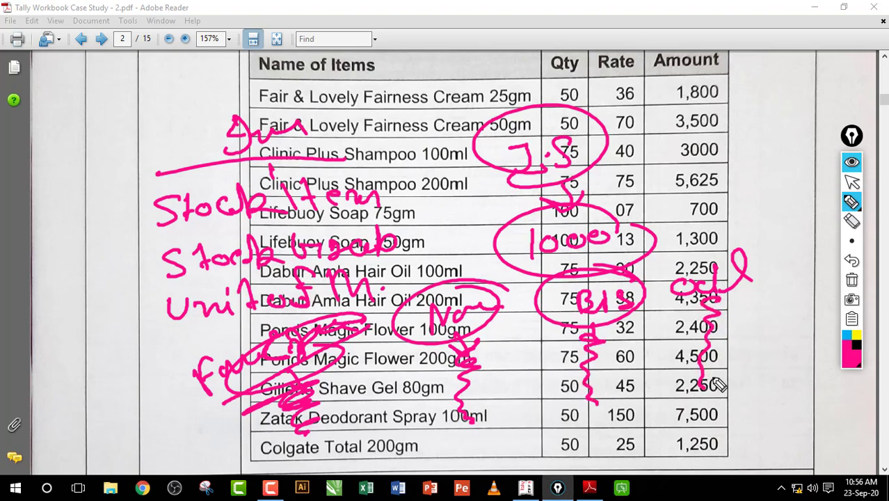
# Step: Draw three long vertical divider lines between the wavy lines below the notes
pyautogui.moveTo(388, 302); pyautogui.dragTo(403, 404)
pyautogui.moveTo(494, 257); pyautogui.dragTo(507, 390)
pyautogui.moveTo(653, 254); pyautogui.dragTo(671, 381)
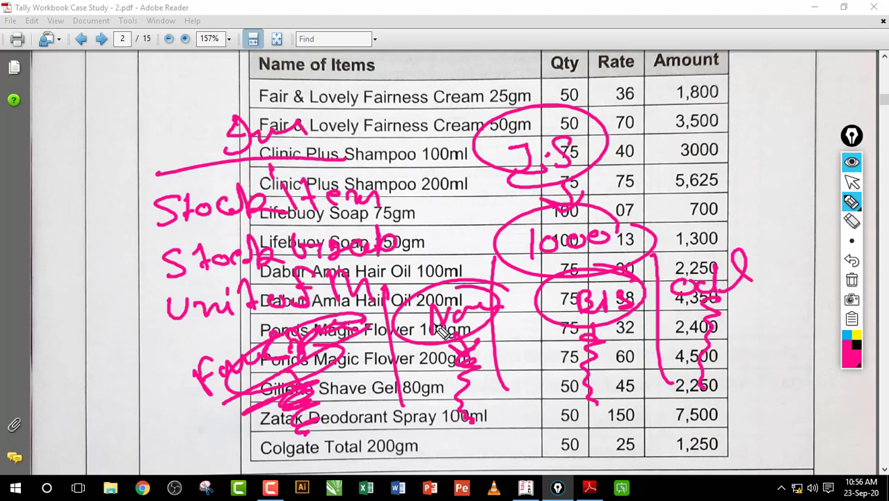
# Step: Erase all the notes except the heading and list of stock item, stock group and unit of measure
pyautogui.moveTo(849, 242)
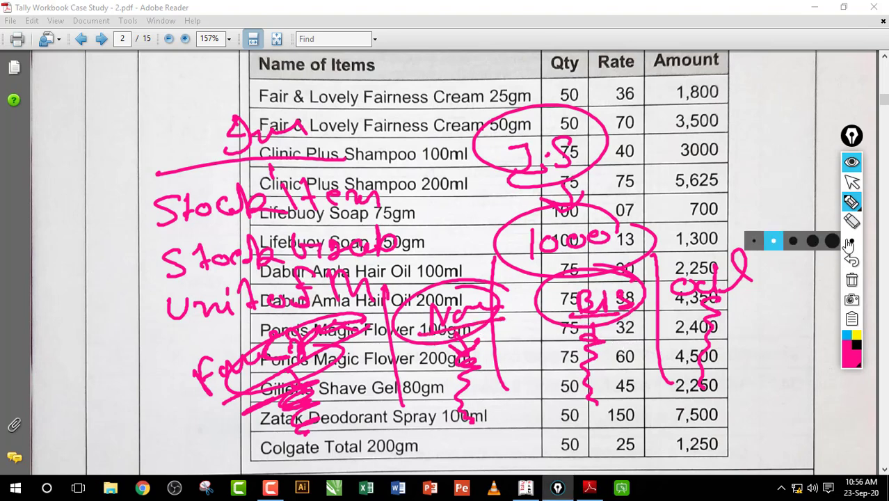
pyautogui.click(852, 221)
pyautogui.moveTo(626, 313)
pyautogui.mouseDown()
pyautogui.moveTo(520, 161)
pyautogui.moveTo(532, 262)
pyautogui.moveTo(655, 333)
pyautogui.moveTo(698, 291)
pyautogui.moveTo(326, 367)
pyautogui.moveTo(317, 342)
pyautogui.moveTo(333, 335)
pyautogui.moveTo(311, 409)
pyautogui.moveTo(535, 367)
pyautogui.mouseUp()
# Step: Bracket the Fair & Lovely, Clinic Plus and Lifebuoy row pairs with arrows to notes reading Face Cream, Shampoo and Soap
pyautogui.click(851, 202)
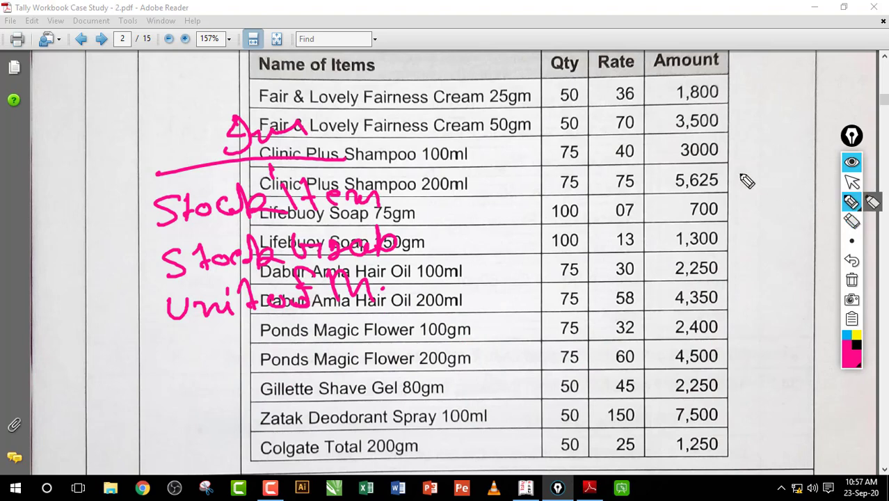
pyautogui.moveTo(538, 96)
pyautogui.mouseDown()
pyautogui.moveTo(550, 132)
pyautogui.moveTo(567, 115)
pyautogui.moveTo(622, 119)
pyautogui.moveTo(599, 123)
pyautogui.moveTo(650, 104)
pyautogui.moveTo(678, 115)
pyautogui.moveTo(717, 104)
pyautogui.moveTo(795, 110)
pyautogui.moveTo(793, 101)
pyautogui.moveTo(843, 110)
pyautogui.mouseUp()
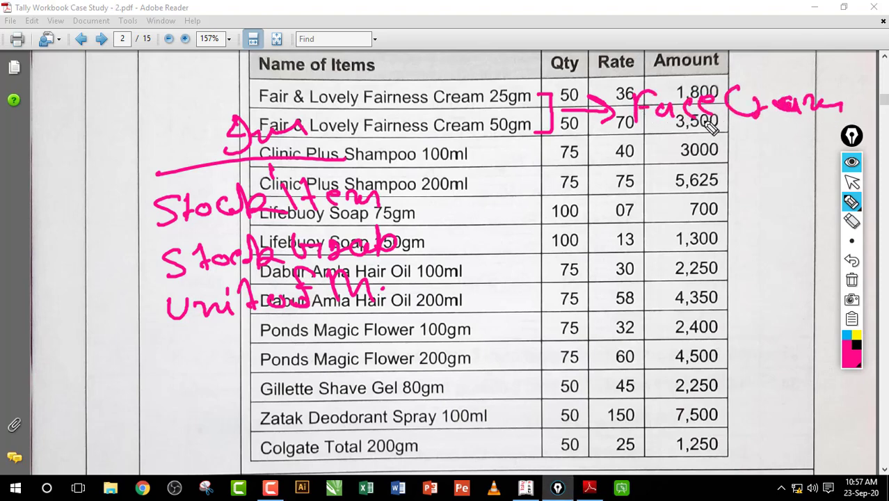
pyautogui.moveTo(489, 154)
pyautogui.mouseDown()
pyautogui.moveTo(560, 181)
pyautogui.moveTo(595, 158)
pyautogui.moveTo(615, 174)
pyautogui.moveTo(712, 174)
pyautogui.moveTo(703, 176)
pyautogui.moveTo(728, 158)
pyautogui.moveTo(752, 165)
pyautogui.mouseUp()
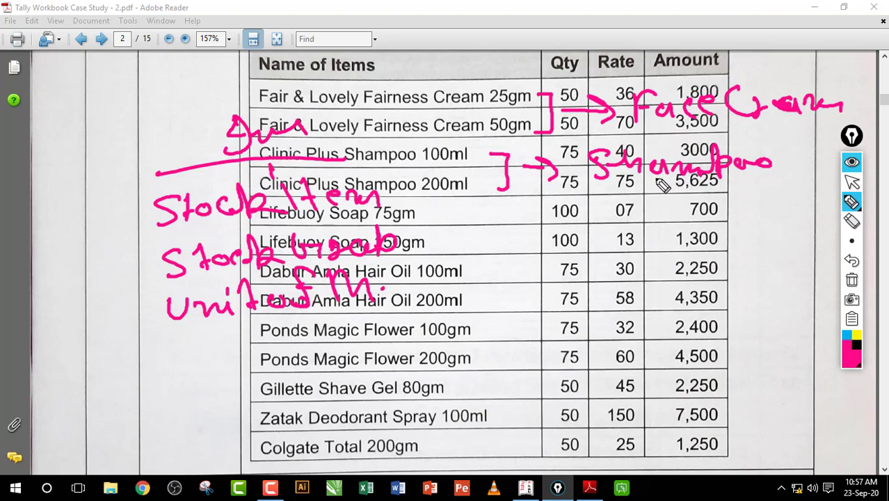
pyautogui.moveTo(474, 207)
pyautogui.mouseDown()
pyautogui.moveTo(495, 215)
pyautogui.moveTo(480, 246)
pyautogui.moveTo(553, 224)
pyautogui.mouseUp()
pyautogui.moveTo(606, 212)
pyautogui.mouseDown()
pyautogui.moveTo(596, 220)
pyautogui.moveTo(621, 232)
pyautogui.moveTo(654, 219)
pyautogui.moveTo(678, 221)
pyautogui.moveTo(674, 228)
pyautogui.mouseUp()
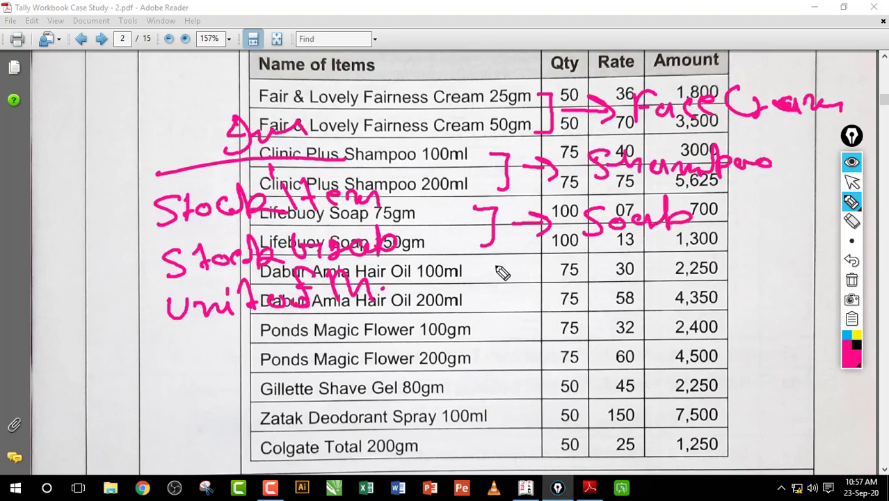
# Step: Bracket the Dabur Amla, Ponds and Gillette–Zatak row pairs with arrows, and bracket the Colgate Total row
pyautogui.moveTo(487, 265)
pyautogui.mouseDown()
pyautogui.moveTo(514, 301)
pyautogui.moveTo(570, 283)
pyautogui.moveTo(572, 292)
pyautogui.mouseUp()
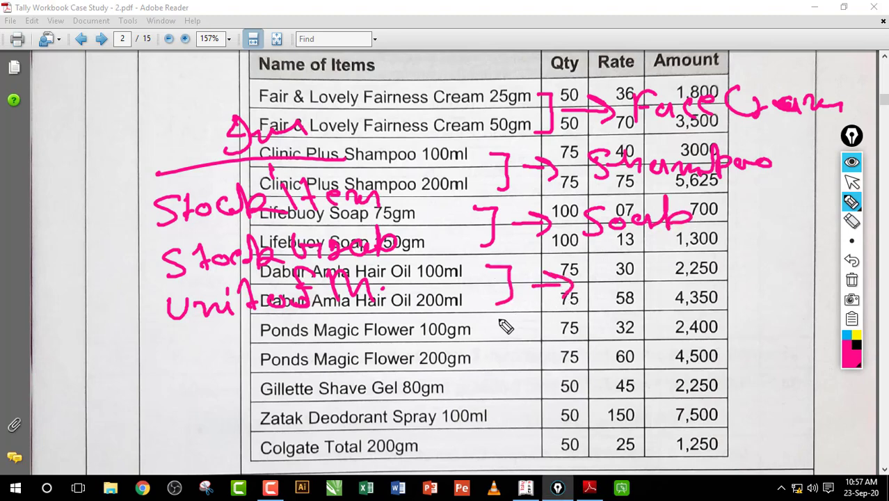
pyautogui.moveTo(493, 322); pyautogui.dragTo(518, 321)
pyautogui.moveTo(521, 357); pyautogui.dragTo(497, 363)
pyautogui.moveTo(536, 344); pyautogui.dragTo(568, 348)
pyautogui.moveTo(494, 383)
pyautogui.mouseDown()
pyautogui.moveTo(503, 425)
pyautogui.moveTo(573, 408)
pyautogui.mouseUp()
pyautogui.moveTo(496, 435)
pyautogui.mouseDown()
pyautogui.moveTo(512, 445)
pyautogui.moveTo(491, 456)
pyautogui.mouseUp()
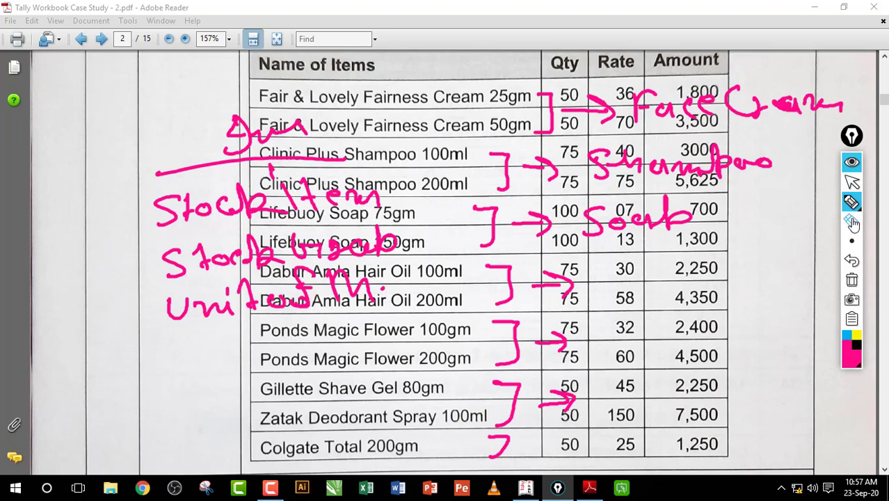
# Step: Erase the brackets, arrows and product group notes over the table
pyautogui.click(852, 223)
pyautogui.moveTo(688, 91)
pyautogui.mouseDown()
pyautogui.moveTo(570, 117)
pyautogui.moveTo(585, 224)
pyautogui.moveTo(512, 313)
pyautogui.moveTo(568, 322)
pyautogui.moveTo(521, 395)
pyautogui.moveTo(591, 402)
pyautogui.mouseUp()
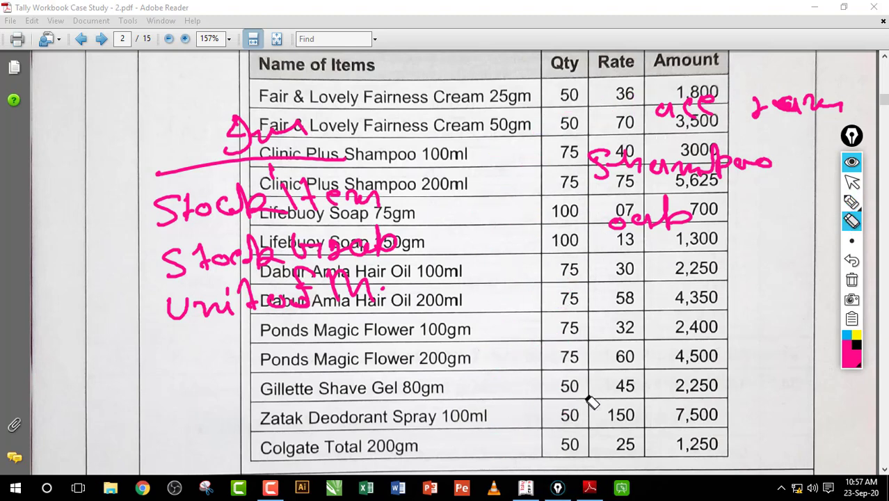
pyautogui.moveTo(705, 202)
pyautogui.mouseDown()
pyautogui.moveTo(611, 221)
pyautogui.moveTo(724, 113)
pyautogui.moveTo(825, 107)
pyautogui.mouseUp()
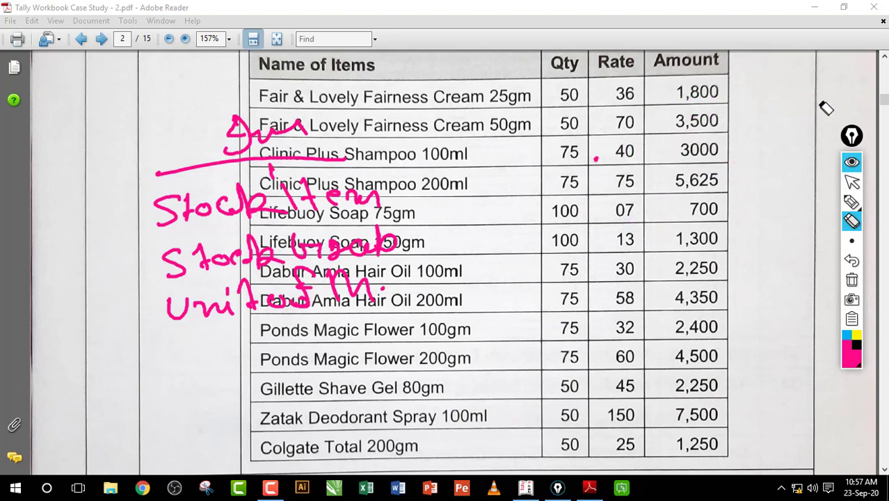
pyautogui.moveTo(607, 163); pyautogui.dragTo(673, 160)
# Step: Draw an arrow from the unit of measure note and a wavy brace along the Qty column, with an arrow to Kg
pyautogui.click(851, 202)
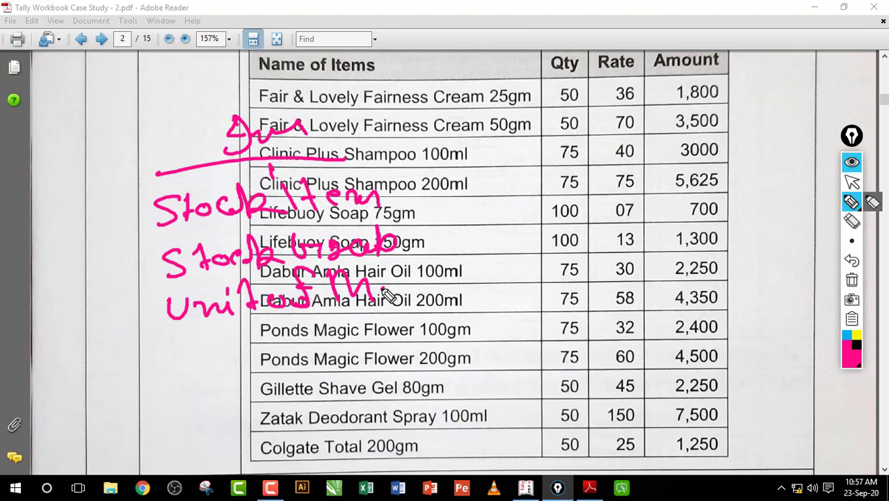
pyautogui.moveTo(383, 287); pyautogui.dragTo(450, 280)
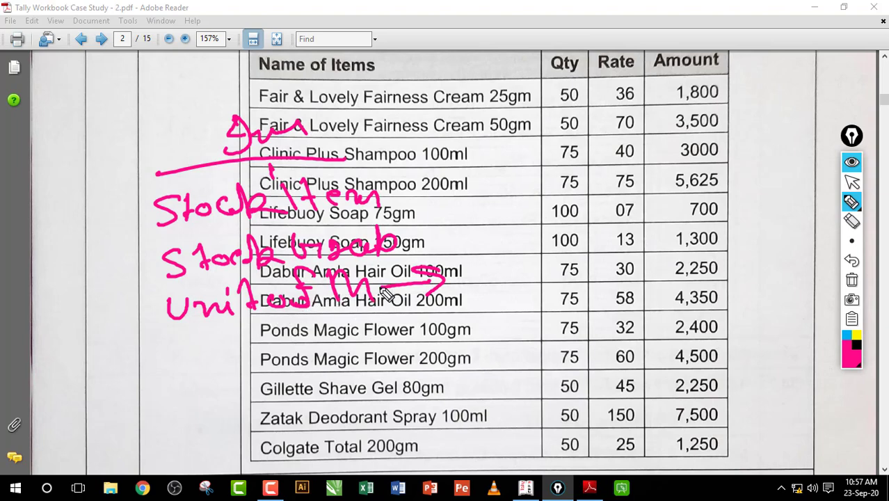
pyautogui.moveTo(536, 92)
pyautogui.mouseDown()
pyautogui.moveTo(556, 124)
pyautogui.moveTo(552, 410)
pyautogui.moveTo(539, 433)
pyautogui.mouseUp()
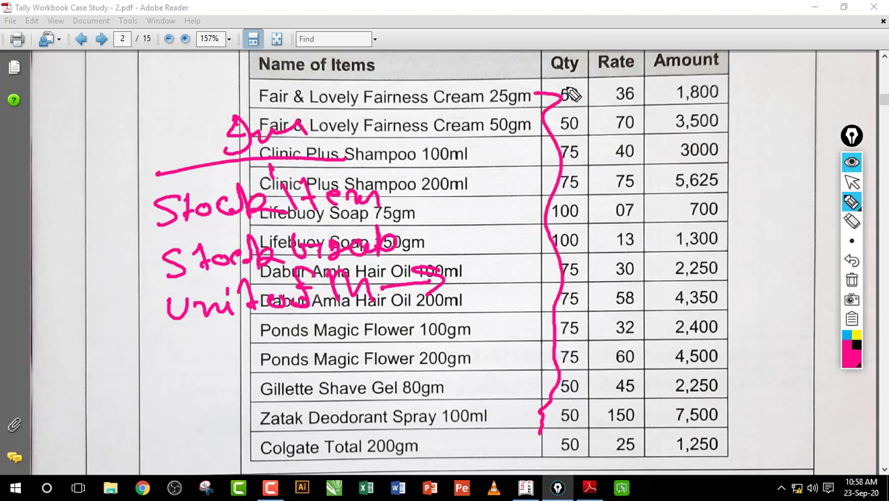
pyautogui.moveTo(564, 108)
pyautogui.mouseDown()
pyautogui.moveTo(656, 123)
pyautogui.moveTo(654, 92)
pyautogui.moveTo(669, 114)
pyautogui.mouseUp()
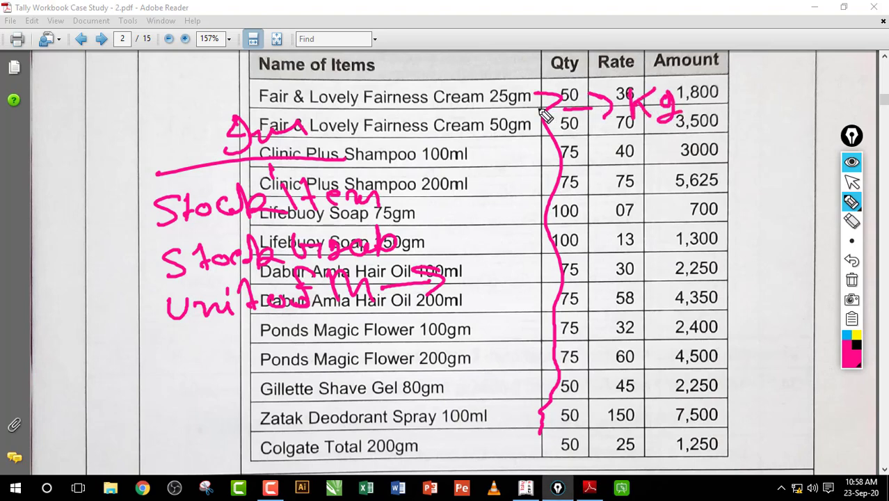
# Step: Add gm beside the Kg note and list further units down the Amount column, ending with Nos
pyautogui.click(692, 104)
pyautogui.moveTo(707, 103)
pyautogui.mouseDown()
pyautogui.moveTo(724, 95)
pyautogui.moveTo(747, 112)
pyautogui.moveTo(767, 109)
pyautogui.mouseUp()
pyautogui.moveTo(643, 165)
pyautogui.mouseDown()
pyautogui.moveTo(647, 151)
pyautogui.moveTo(727, 148)
pyautogui.mouseUp()
pyautogui.moveTo(672, 178); pyautogui.dragTo(749, 175)
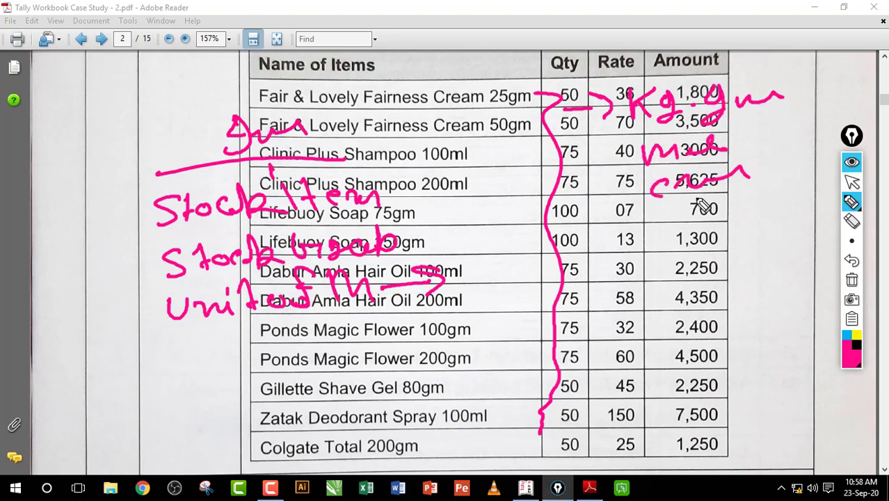
pyautogui.moveTo(664, 207)
pyautogui.mouseDown()
pyautogui.moveTo(673, 224)
pyautogui.moveTo(730, 210)
pyautogui.mouseUp()
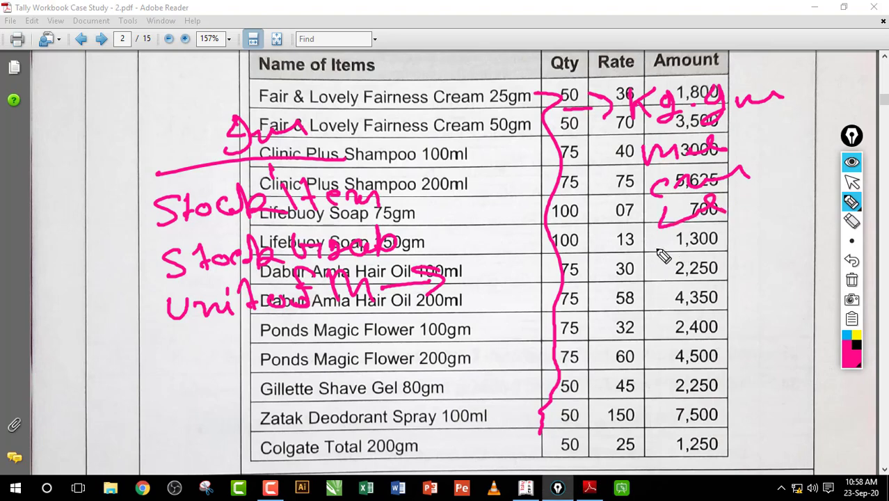
pyautogui.moveTo(657, 274)
pyautogui.mouseDown()
pyautogui.moveTo(685, 255)
pyautogui.moveTo(720, 260)
pyautogui.mouseUp()
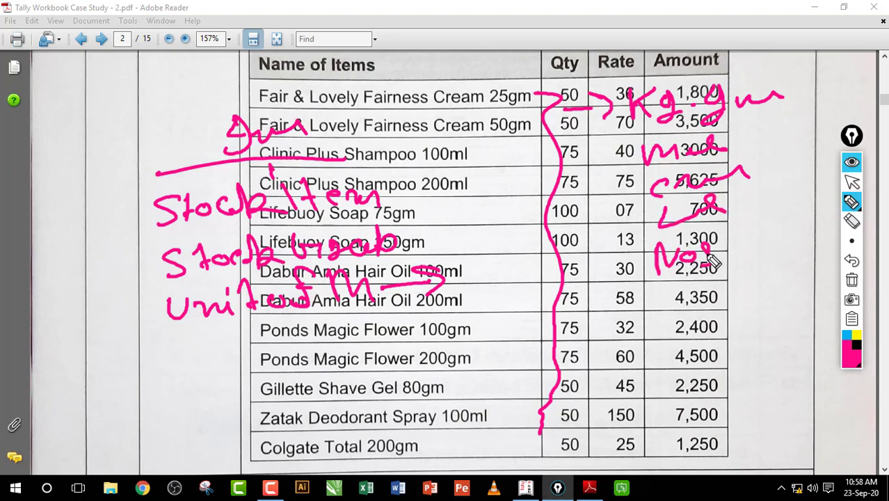
# Step: Draw short marker lines over the Rate column from the second Fair & Lovely row down to Dabur Amla Hair Oil 100ml
pyautogui.moveTo(603, 129); pyautogui.dragTo(634, 125)
pyautogui.moveTo(596, 149); pyautogui.dragTo(634, 145)
pyautogui.moveTo(597, 158); pyautogui.dragTo(634, 154)
pyautogui.moveTo(594, 175); pyautogui.dragTo(634, 171)
pyautogui.moveTo(596, 185); pyautogui.dragTo(634, 182)
pyautogui.moveTo(602, 207); pyautogui.dragTo(634, 204)
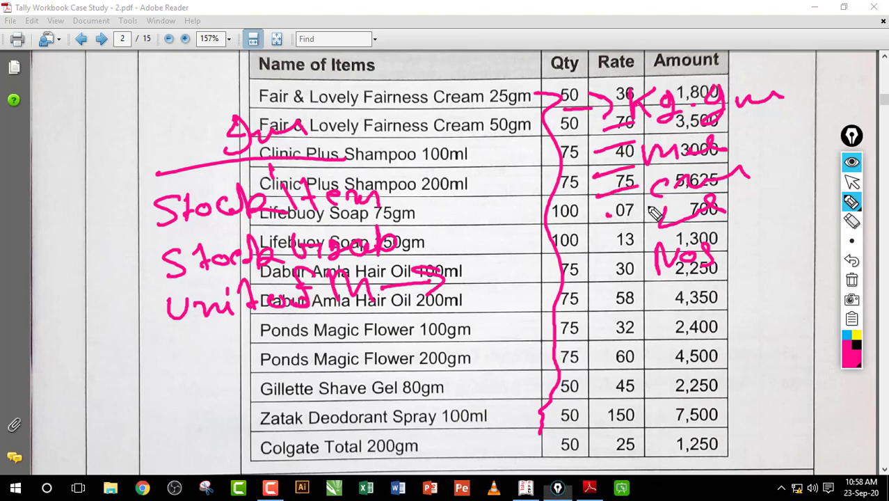
pyautogui.moveTo(602, 242); pyautogui.dragTo(634, 239)
pyautogui.moveTo(602, 264); pyautogui.dragTo(634, 262)
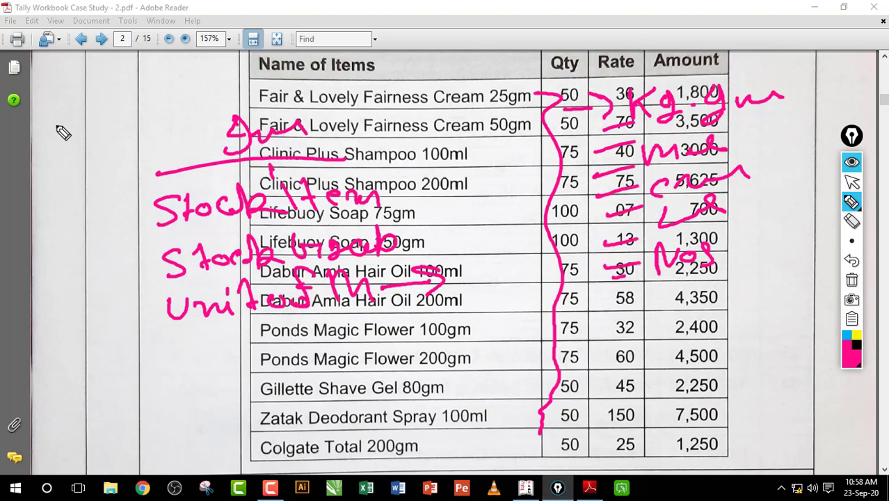
# Step: Write a circled note in the page's blank margin beside the Fair & Lovely rows, and a circled list of data units below it
pyautogui.moveTo(67, 119)
pyautogui.mouseDown()
pyautogui.moveTo(67, 137)
pyautogui.moveTo(123, 103)
pyautogui.moveTo(40, 135)
pyautogui.moveTo(104, 134)
pyautogui.mouseUp()
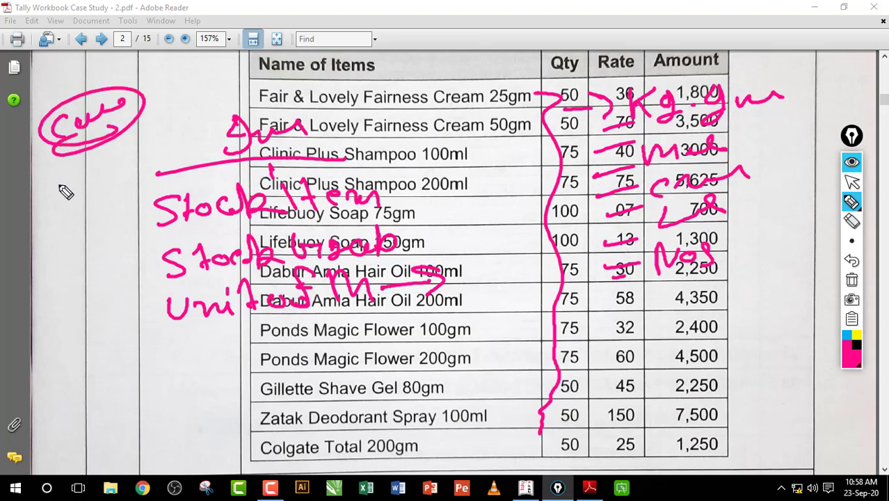
pyautogui.moveTo(63, 173)
pyautogui.mouseDown()
pyautogui.moveTo(64, 200)
pyautogui.moveTo(82, 200)
pyautogui.moveTo(100, 174)
pyautogui.moveTo(103, 209)
pyautogui.moveTo(122, 207)
pyautogui.mouseUp()
pyautogui.moveTo(96, 235); pyautogui.dragTo(106, 241)
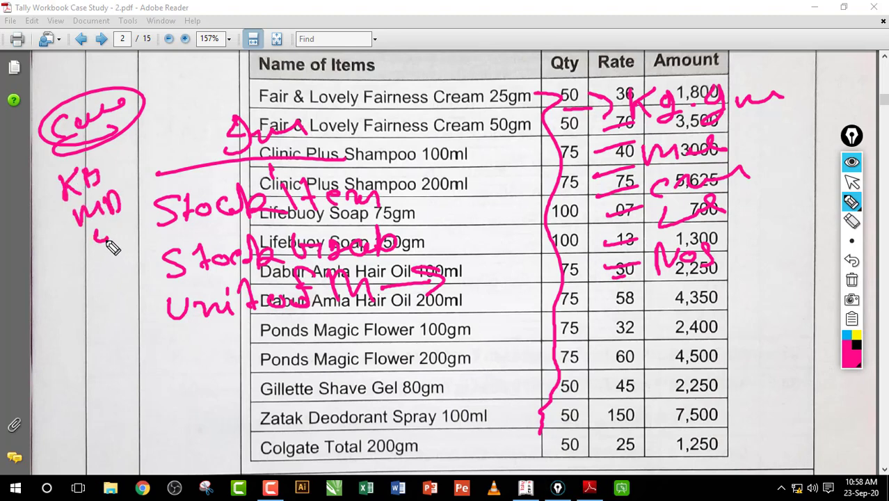
pyautogui.moveTo(111, 194); pyautogui.dragTo(113, 237)
pyautogui.moveTo(49, 194); pyautogui.dragTo(56, 170)
pyautogui.moveTo(94, 222); pyautogui.dragTo(99, 230)
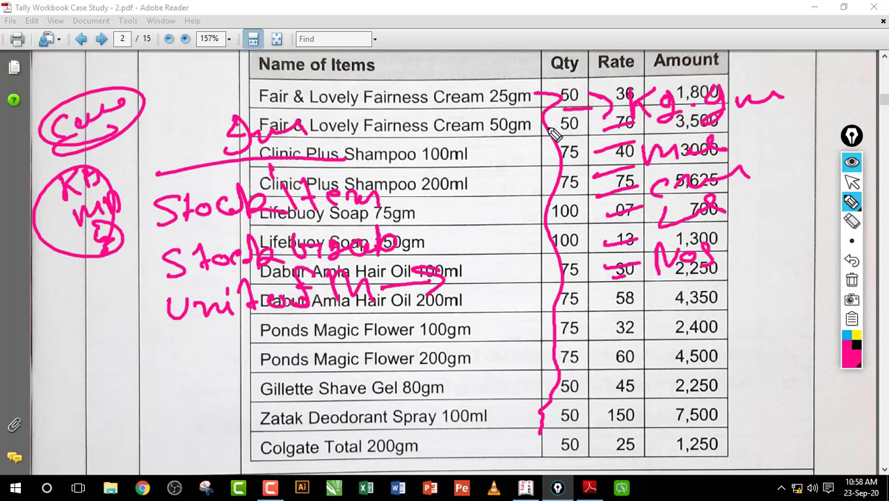
# Step: Circle the Kg note and mark the unit notes over the Clinic Plus 200ml and Lifebuoy 75gm amounts
pyautogui.moveTo(640, 137); pyautogui.dragTo(693, 119)
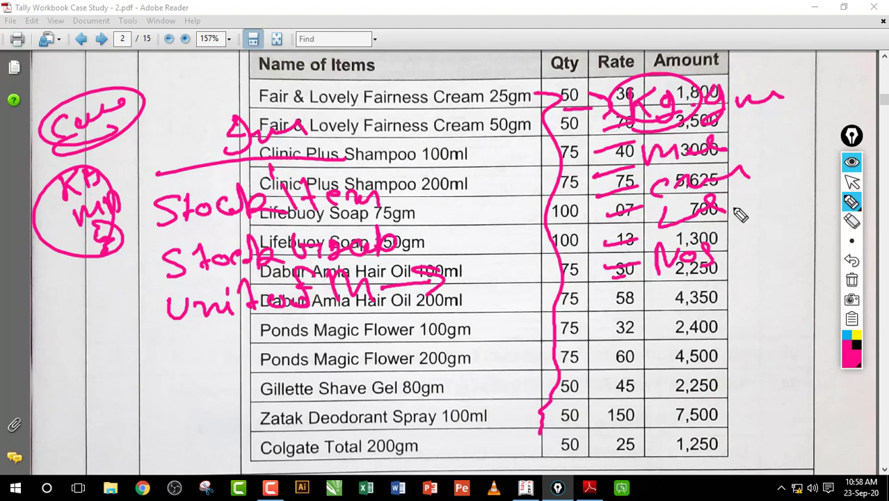
pyautogui.moveTo(742, 205)
pyautogui.mouseDown()
pyautogui.moveTo(720, 234)
pyautogui.moveTo(730, 219)
pyautogui.mouseUp()
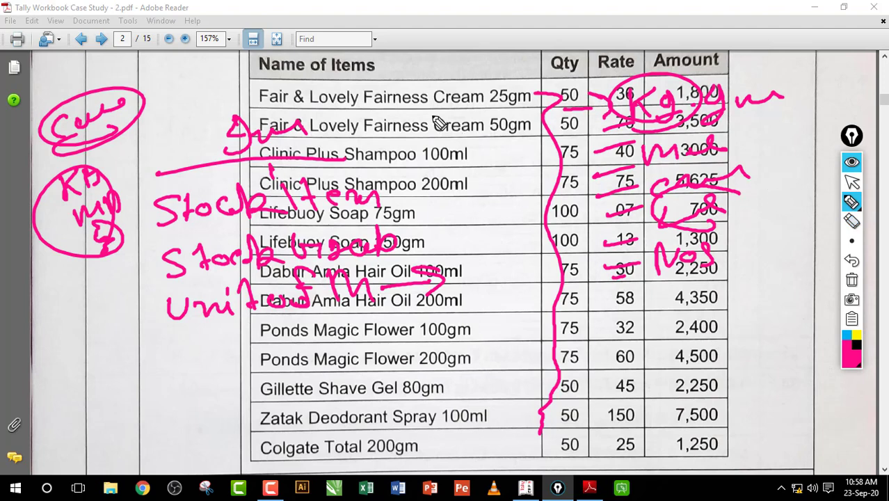
# Step: Underline the first four item rows, draw a wavy line down the rest, and write two circled notes over the header, one reading Nos
pyautogui.moveTo(421, 105); pyautogui.dragTo(452, 104)
pyautogui.moveTo(431, 131); pyautogui.dragTo(484, 128)
pyautogui.moveTo(452, 154); pyautogui.dragTo(496, 153)
pyautogui.moveTo(456, 186); pyautogui.dragTo(497, 184)
pyautogui.moveTo(452, 227); pyautogui.dragTo(414, 430)
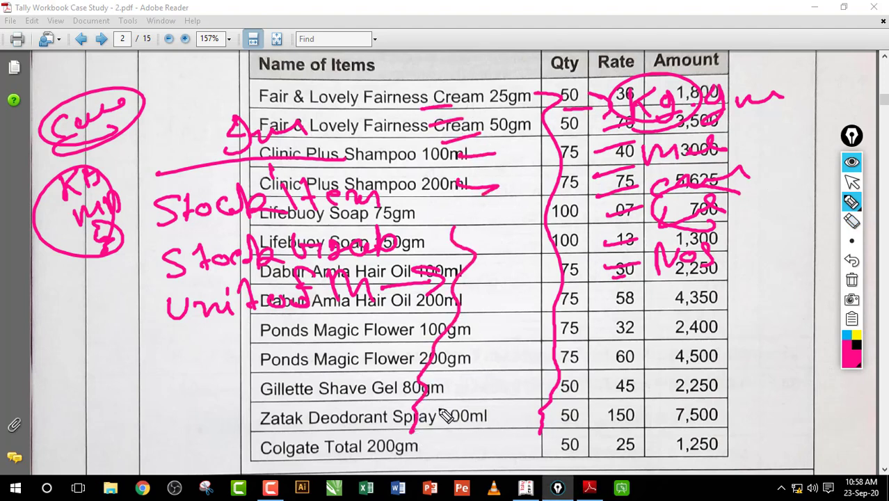
pyautogui.moveTo(407, 93)
pyautogui.mouseDown()
pyautogui.moveTo(490, 66)
pyautogui.moveTo(460, 64)
pyautogui.moveTo(591, 60)
pyautogui.moveTo(581, 28)
pyautogui.moveTo(567, 73)
pyautogui.mouseUp()
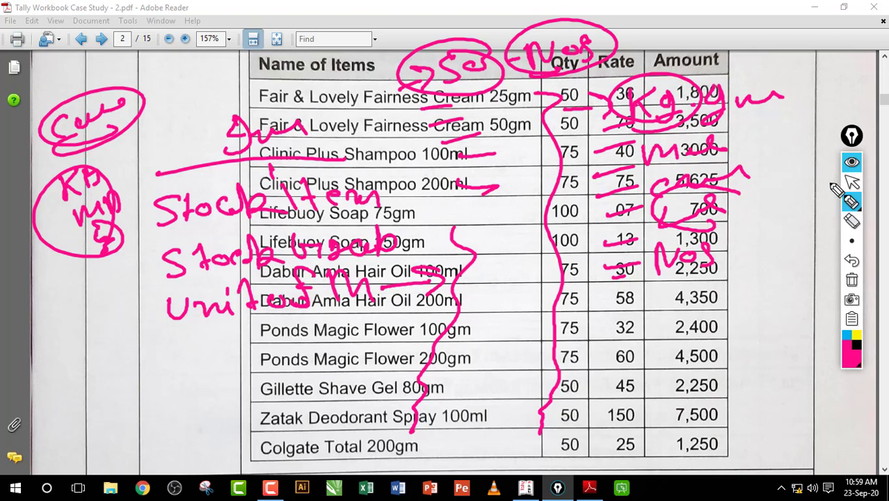
# Step: Erase the circled header notes, item marks, Qty brace and all unit notes over the table's number columns
pyautogui.click(851, 221)
pyautogui.moveTo(588, 55)
pyautogui.mouseDown()
pyautogui.moveTo(452, 84)
pyautogui.moveTo(445, 112)
pyautogui.moveTo(490, 222)
pyautogui.moveTo(435, 295)
pyautogui.moveTo(426, 288)
pyautogui.mouseUp()
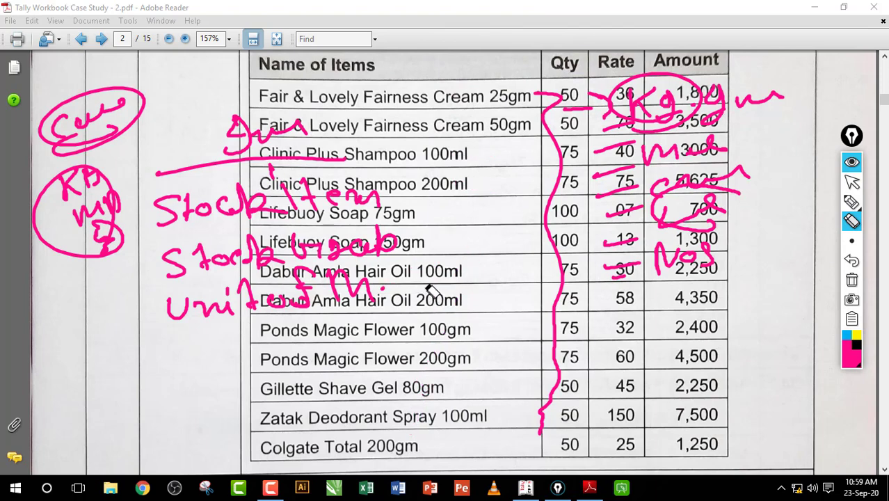
pyautogui.moveTo(559, 254)
pyautogui.mouseDown()
pyautogui.moveTo(598, 122)
pyautogui.moveTo(668, 104)
pyautogui.moveTo(703, 119)
pyautogui.moveTo(700, 177)
pyautogui.moveTo(728, 175)
pyautogui.mouseUp()
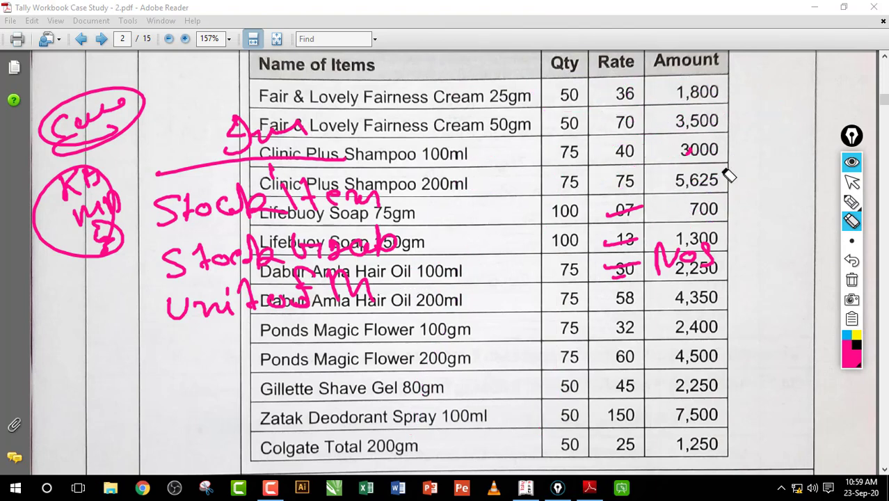
pyautogui.moveTo(624, 250)
pyautogui.mouseDown()
pyautogui.moveTo(639, 283)
pyautogui.moveTo(665, 268)
pyautogui.mouseUp()
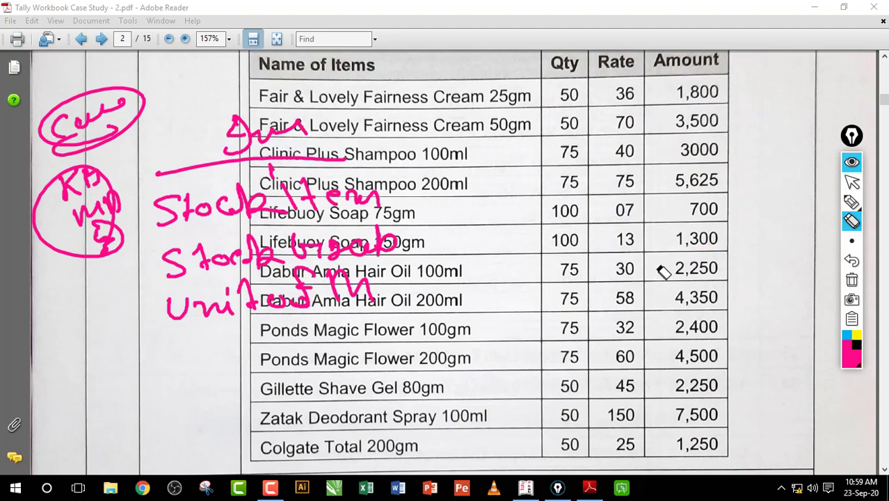
# Step: Circle the quantity 50 and the rate 36 in the Fair & Lovely Fairness Cream 25gm row
pyautogui.click(852, 202)
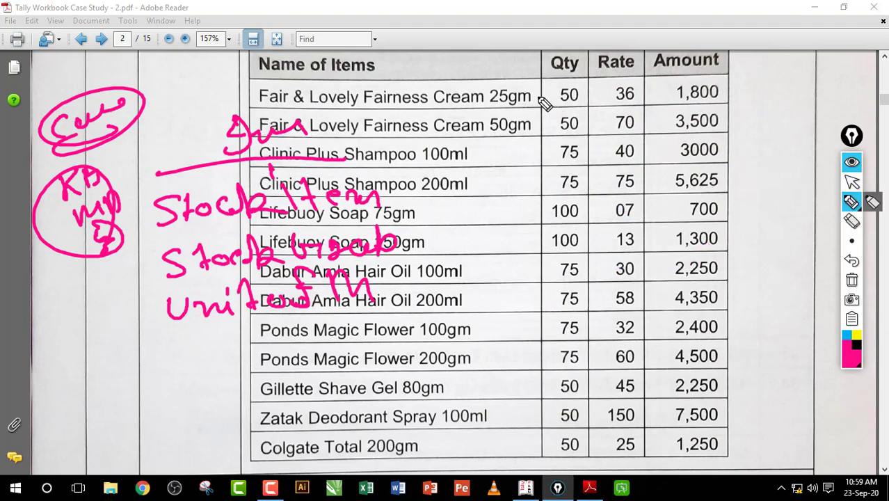
pyautogui.moveTo(571, 113)
pyautogui.mouseDown()
pyautogui.moveTo(549, 87)
pyautogui.moveTo(583, 102)
pyautogui.moveTo(628, 78)
pyautogui.moveTo(612, 108)
pyautogui.moveTo(628, 101)
pyautogui.mouseUp()
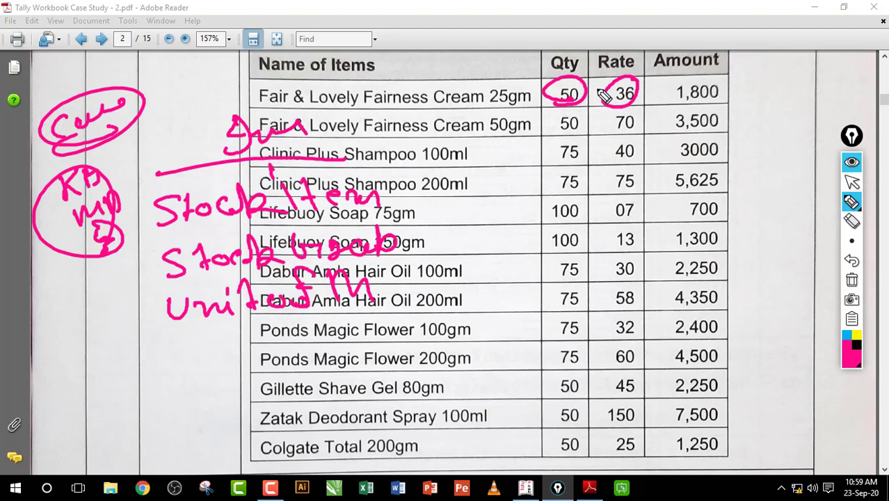
# Step: Mark the Fair & Lovely Fairness Cream 25gm row as 50 × 36 = 1,800, underline the item and column headings, and circle the amount
pyautogui.moveTo(586, 89); pyautogui.dragTo(601, 105)
pyautogui.moveTo(601, 89); pyautogui.dragTo(586, 105)
pyautogui.moveTo(650, 101); pyautogui.dragTo(729, 103)
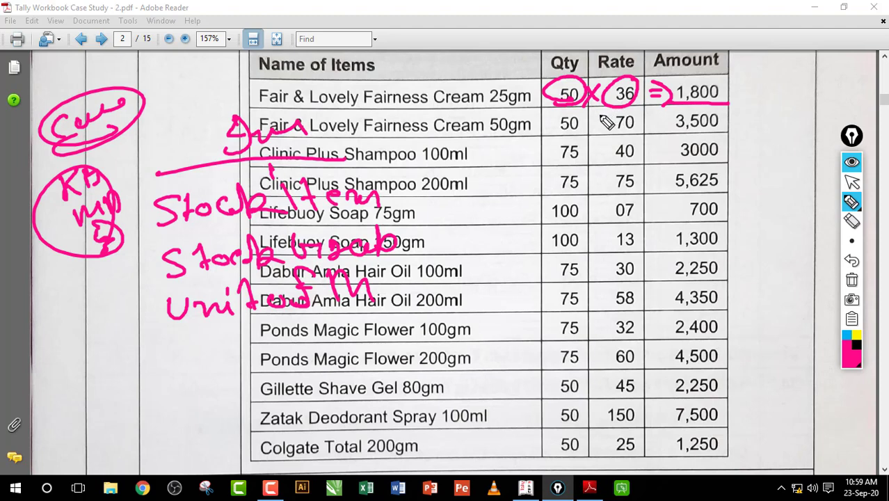
pyautogui.moveTo(451, 110); pyautogui.dragTo(496, 105)
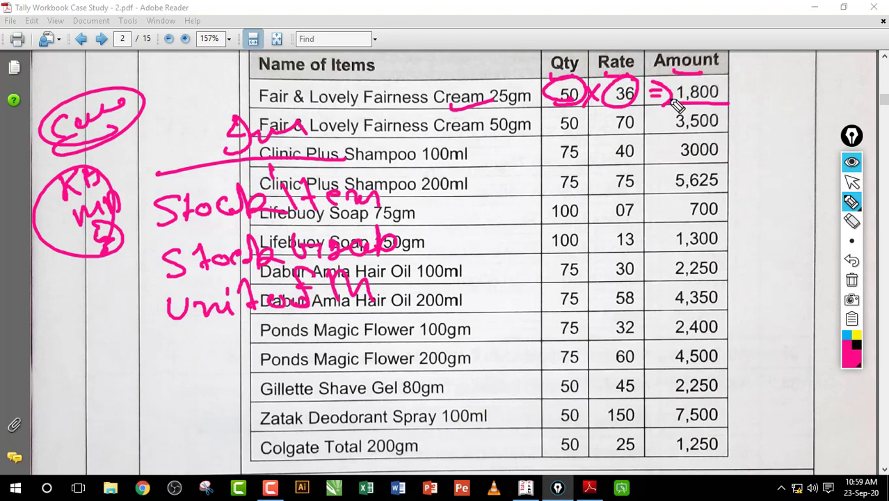
pyautogui.moveTo(716, 105)
pyautogui.mouseDown()
pyautogui.moveTo(675, 78)
pyautogui.moveTo(709, 100)
pyautogui.mouseUp()
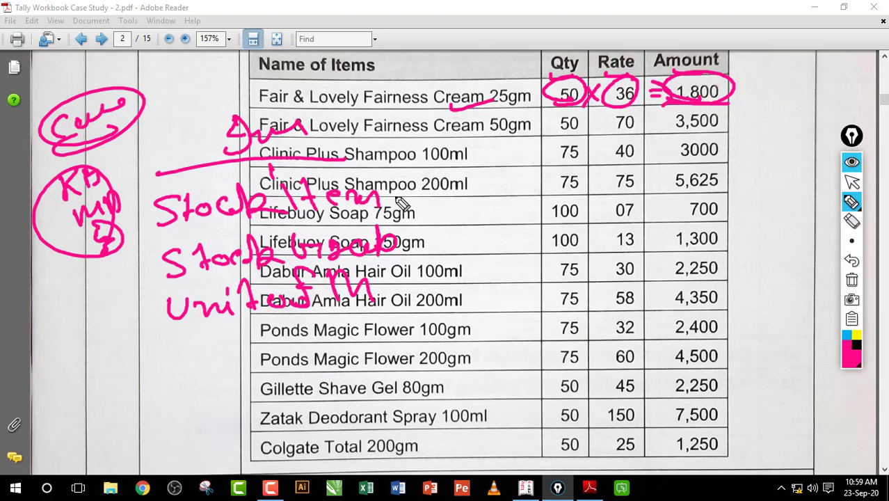
# Step: Draw a tick beside each of the handwritten notes for stock item, stock group and unit of measure
pyautogui.moveTo(394, 188); pyautogui.dragTo(476, 169)
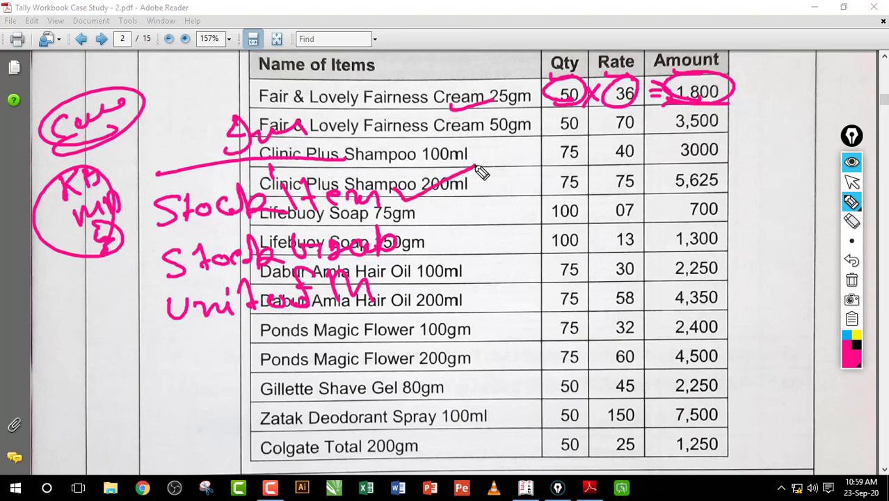
pyautogui.moveTo(410, 234)
pyautogui.mouseDown()
pyautogui.moveTo(418, 242)
pyautogui.moveTo(484, 208)
pyautogui.mouseUp()
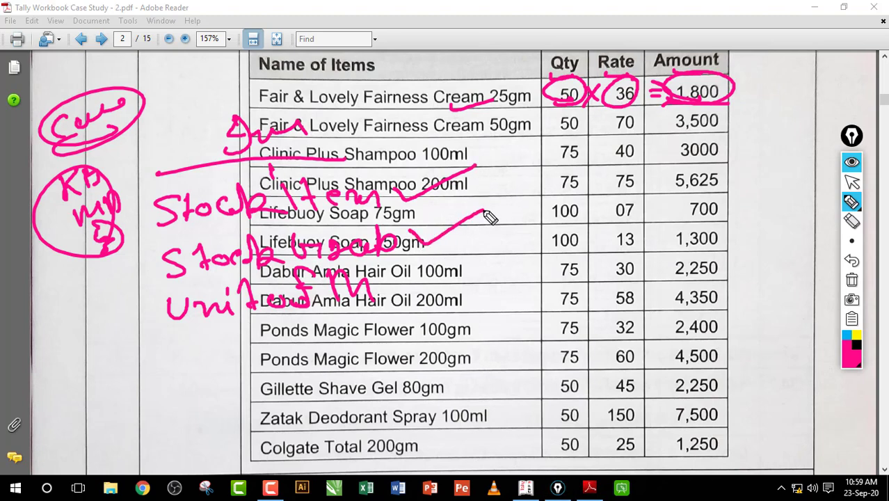
pyautogui.moveTo(402, 274); pyautogui.dragTo(480, 258)
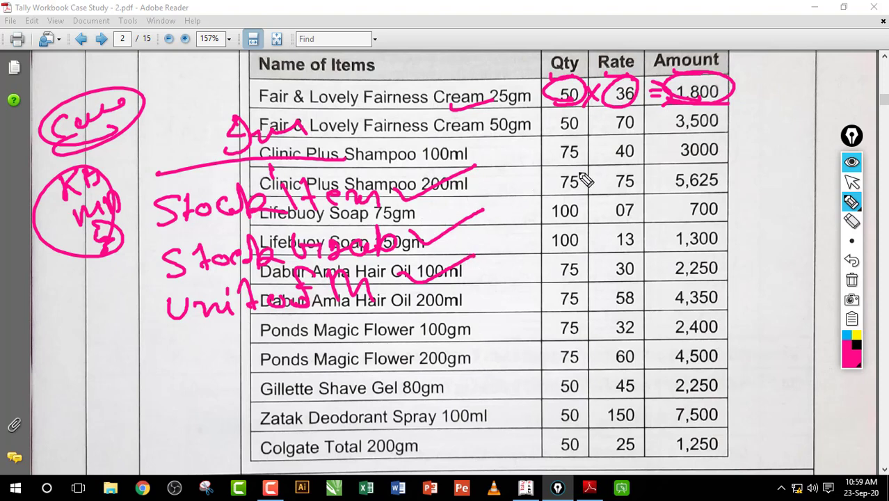
# Step: Clear all pen marks from the page and briefly highlight the words "purchased items" in entry 24
pyautogui.click(850, 280)
pyautogui.click(852, 183)
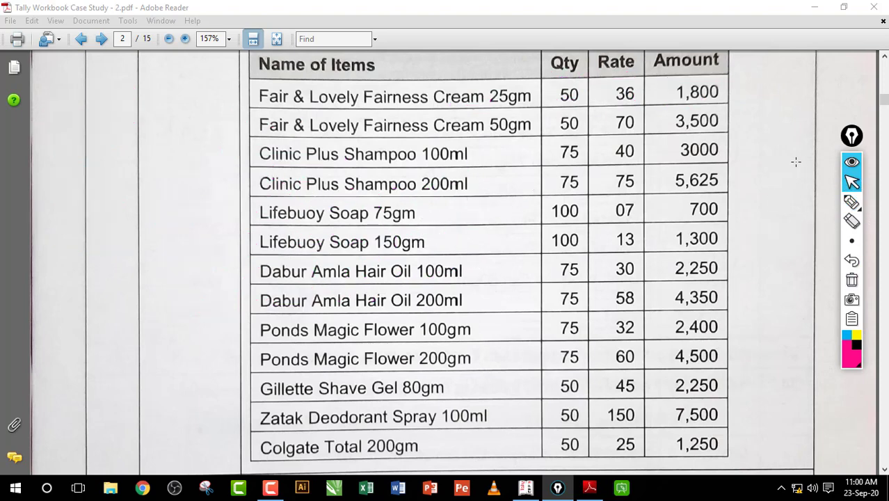
pyautogui.click(884, 59)
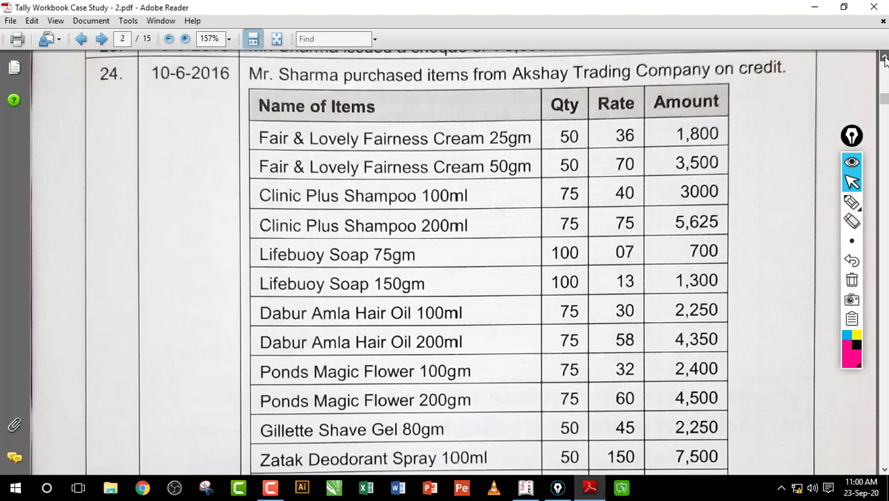
pyautogui.moveTo(342, 64); pyautogui.dragTo(450, 83)
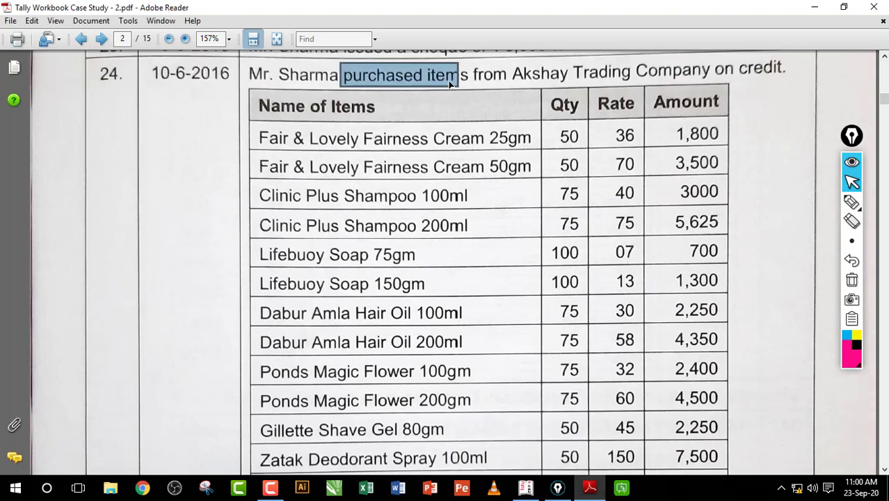
pyautogui.click(416, 77)
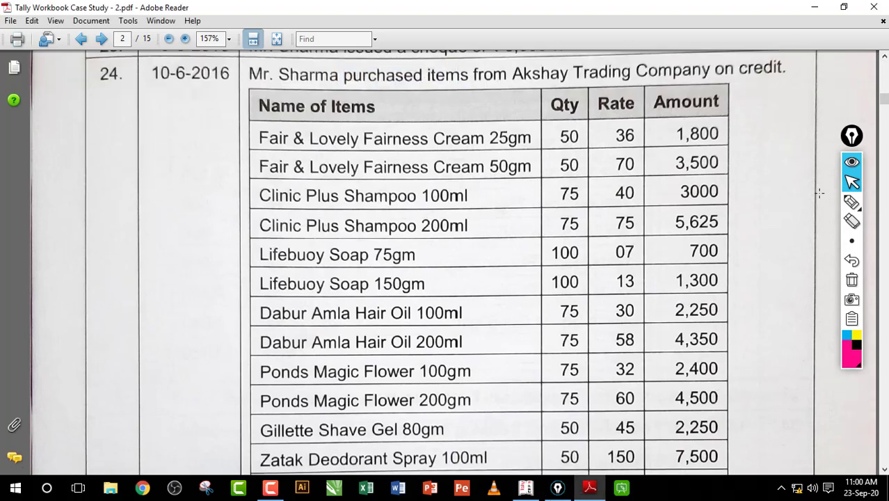
# Step: Write Pur with two short notes beneath it over the item rows, mark around them, and erase everything
pyautogui.click(851, 202)
pyautogui.moveTo(451, 156)
pyautogui.mouseDown()
pyautogui.moveTo(460, 182)
pyautogui.moveTo(511, 156)
pyautogui.moveTo(535, 156)
pyautogui.mouseUp()
pyautogui.moveTo(463, 219)
pyautogui.mouseDown()
pyautogui.moveTo(472, 249)
pyautogui.moveTo(541, 235)
pyautogui.mouseUp()
pyautogui.moveTo(490, 277)
pyautogui.mouseDown()
pyautogui.moveTo(492, 306)
pyautogui.moveTo(556, 279)
pyautogui.mouseUp()
pyautogui.moveTo(588, 235); pyautogui.dragTo(590, 263)
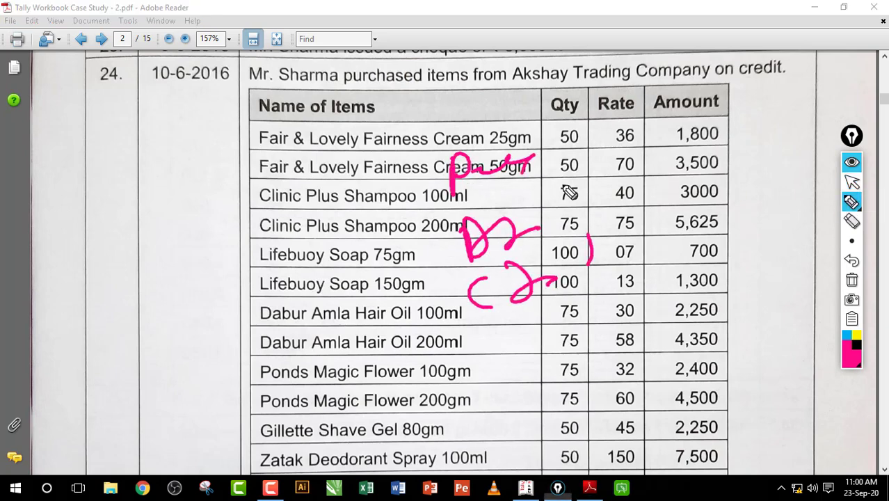
pyautogui.moveTo(569, 192); pyautogui.dragTo(546, 307)
pyautogui.click(851, 279)
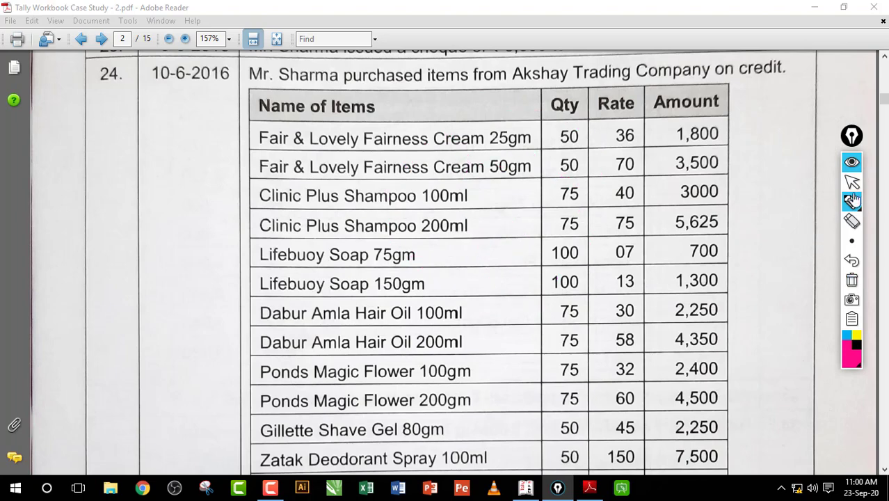
# Step: Put the pen away and switch from the workbook to the voucher creation screen in Tally.ERP 9
pyautogui.click(851, 181)
pyautogui.click(653, 151)
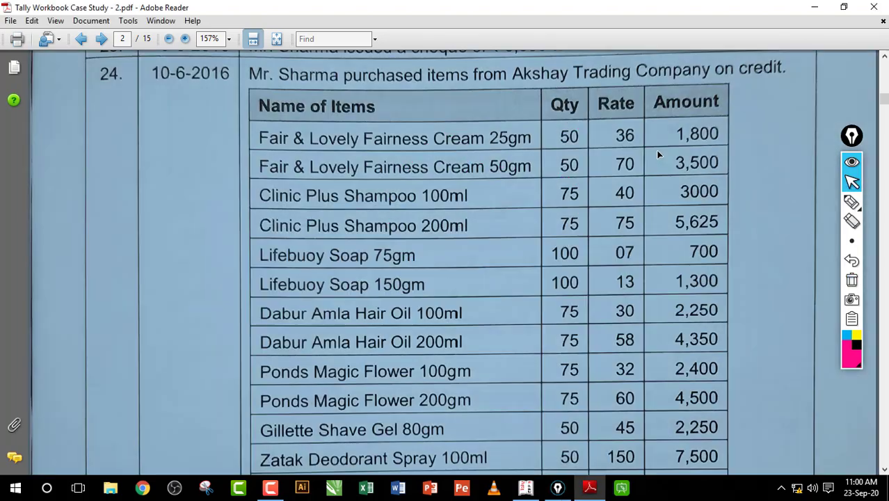
pyautogui.click(526, 491)
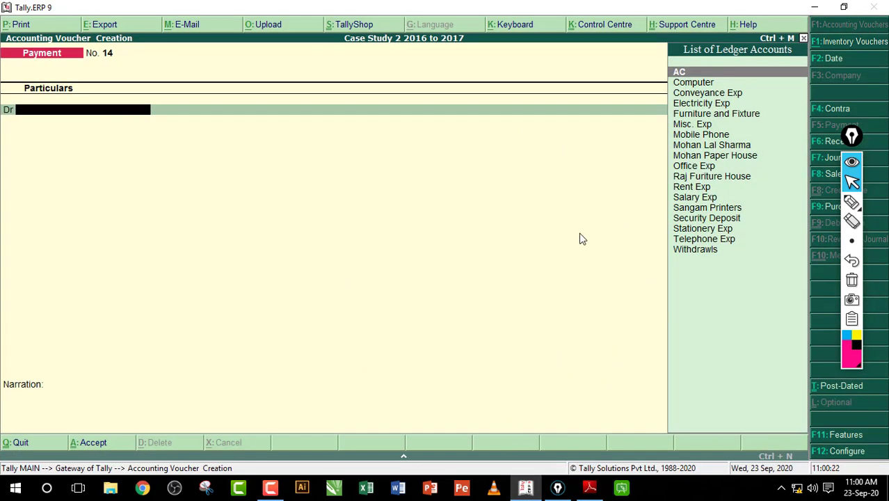
# Step: Write a circled F9 in the middle of the payment voucher and erase it
pyautogui.click(851, 202)
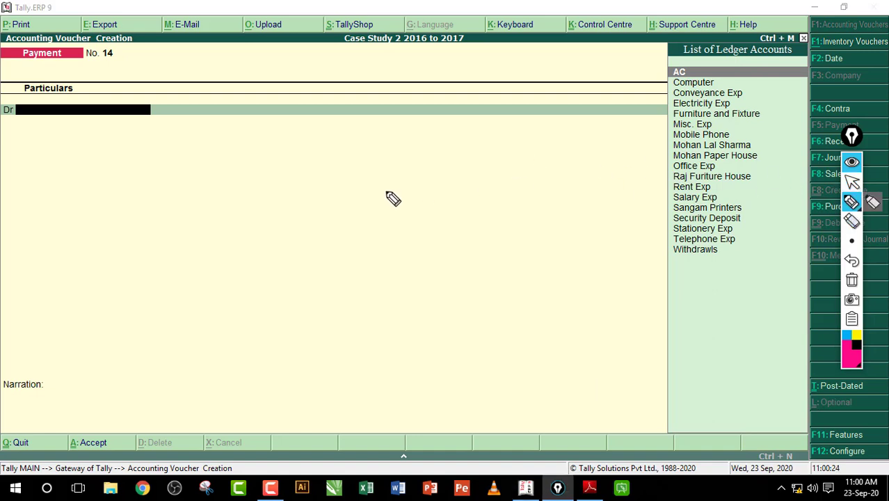
pyautogui.moveTo(394, 182)
pyautogui.mouseDown()
pyautogui.moveTo(414, 172)
pyautogui.moveTo(415, 194)
pyautogui.mouseUp()
pyautogui.moveTo(451, 177); pyautogui.dragTo(437, 215)
pyautogui.moveTo(479, 179); pyautogui.dragTo(565, 184)
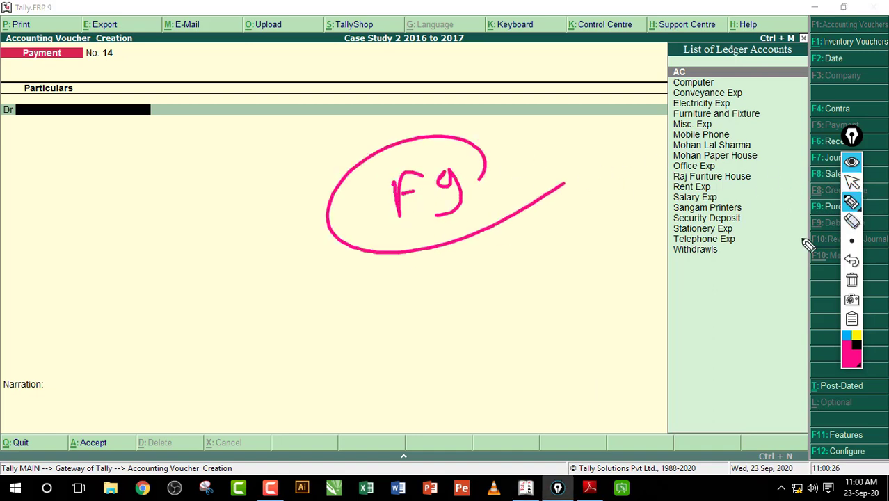
pyautogui.click(847, 278)
# Step: Move the pen palette aside, circle the F9 Purchase voucher option, erase the mark, and move the palette back
pyautogui.moveTo(851, 136); pyautogui.dragTo(748, 134)
pyautogui.click(748, 200)
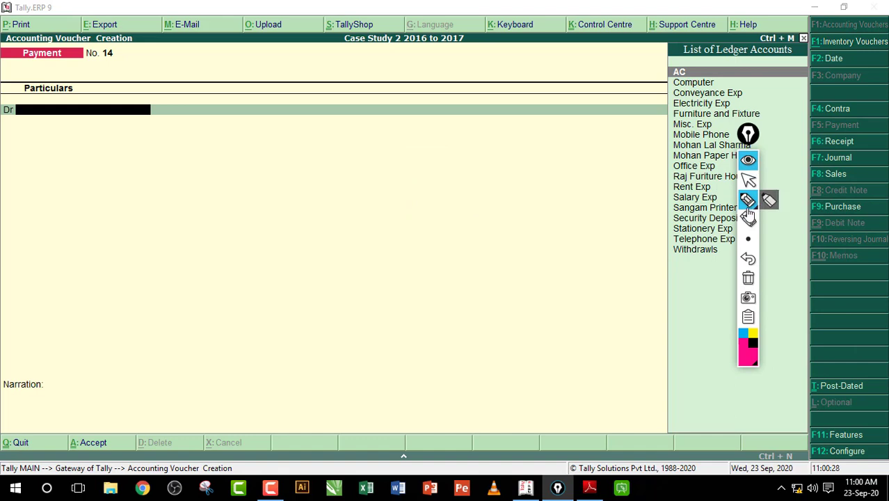
pyautogui.moveTo(878, 208)
pyautogui.mouseDown()
pyautogui.moveTo(823, 198)
pyautogui.moveTo(835, 220)
pyautogui.moveTo(801, 237)
pyautogui.moveTo(793, 231)
pyautogui.mouseUp()
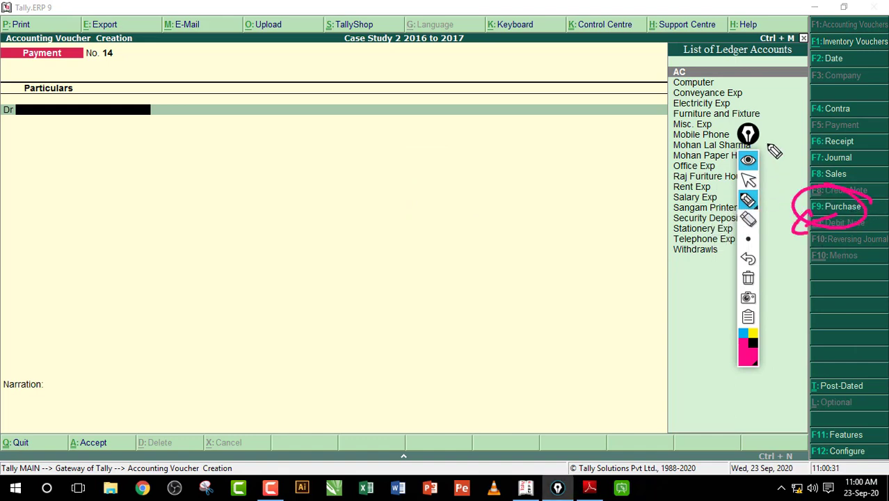
pyautogui.click(747, 278)
pyautogui.moveTo(752, 143); pyautogui.dragTo(848, 177)
# Step: Open a new Purchase voucher in place of the payment voucher
pyautogui.click(574, 175)
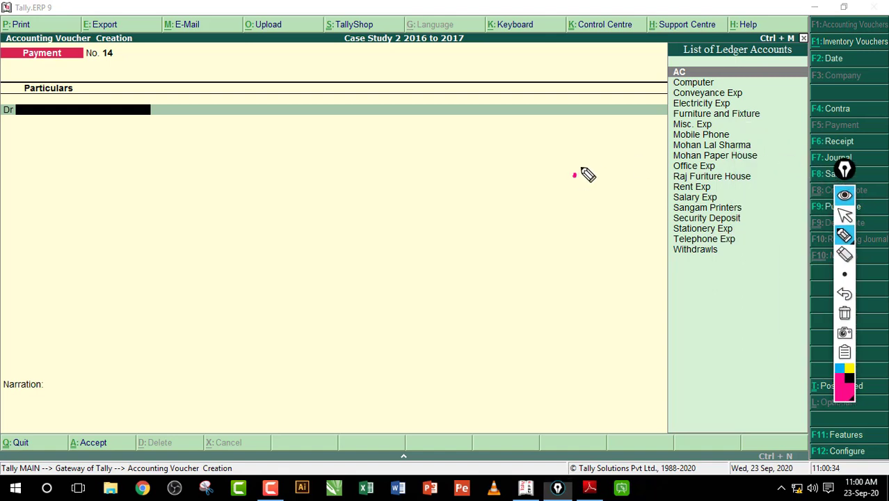
pyautogui.click(844, 216)
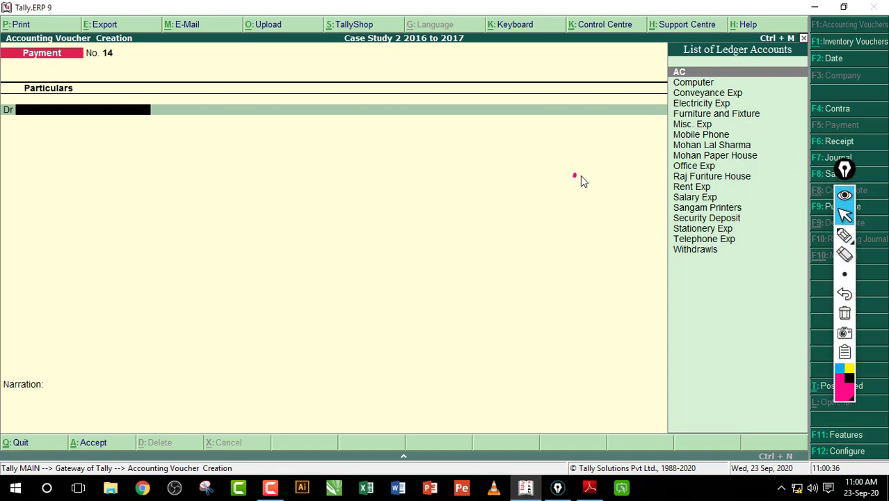
pyautogui.press('F9')
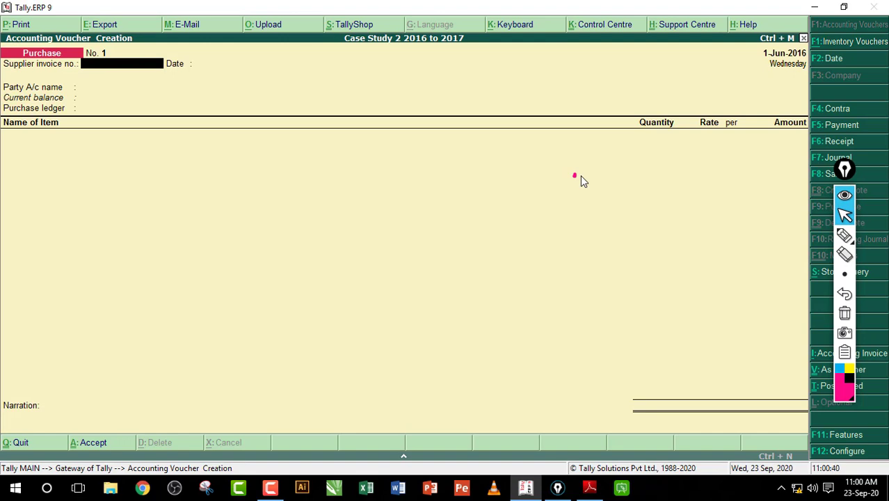
# Step: Circle the Purchase heading of the voucher and erase the mark
pyautogui.click(842, 235)
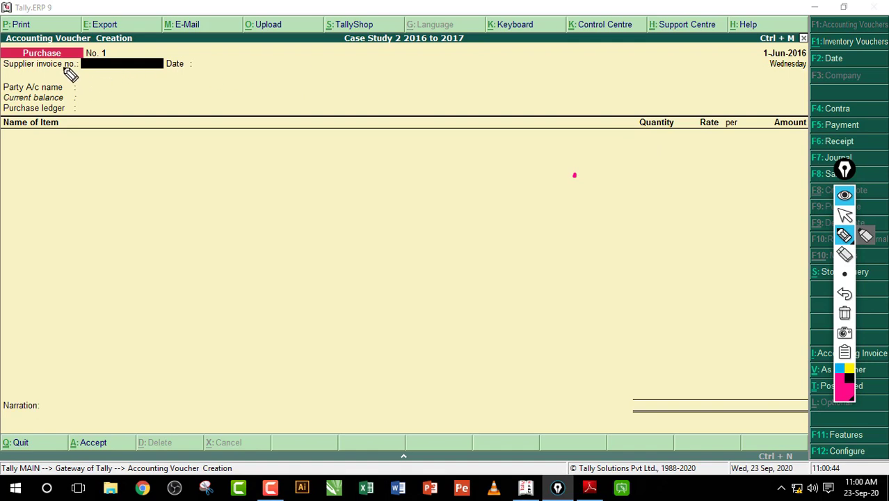
pyautogui.moveTo(35, 65)
pyautogui.mouseDown()
pyautogui.moveTo(24, 72)
pyautogui.moveTo(66, 67)
pyautogui.mouseUp()
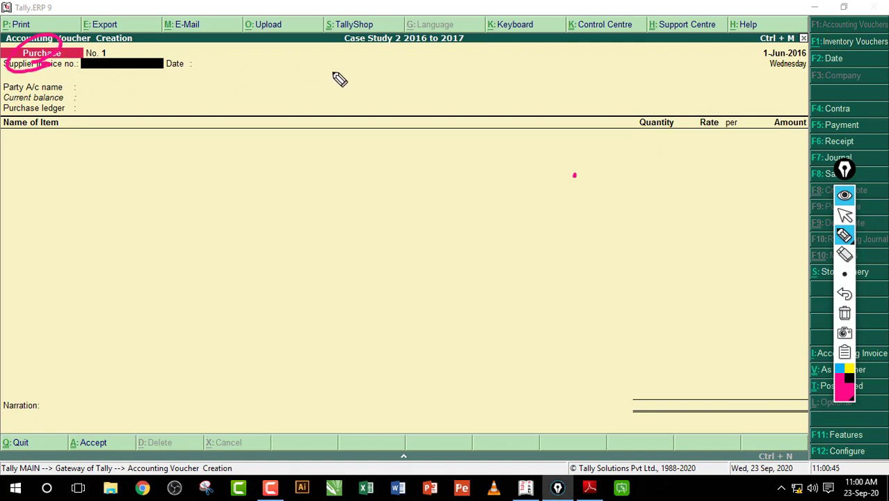
pyautogui.click(844, 312)
# Step: Underline the supplier invoice number label, scribble over its field and the date field, and erase the marks
pyautogui.moveTo(5, 68); pyautogui.dragTo(75, 65)
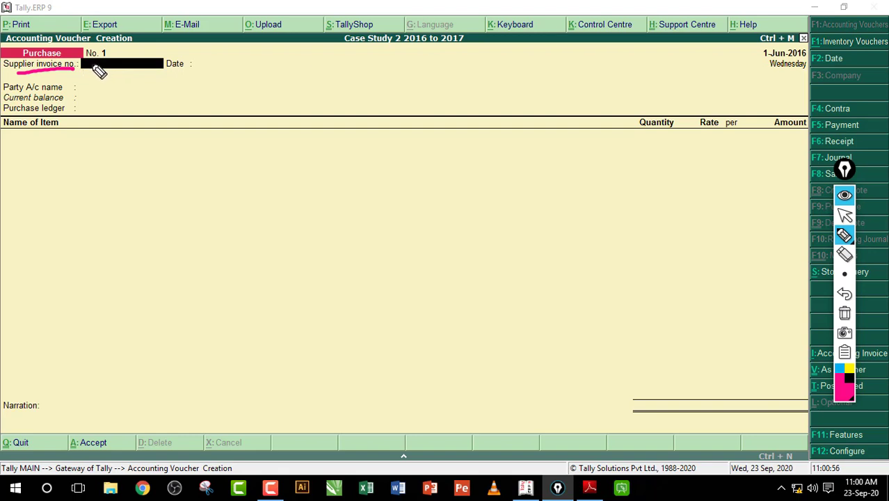
pyautogui.moveTo(102, 65); pyautogui.dragTo(121, 62)
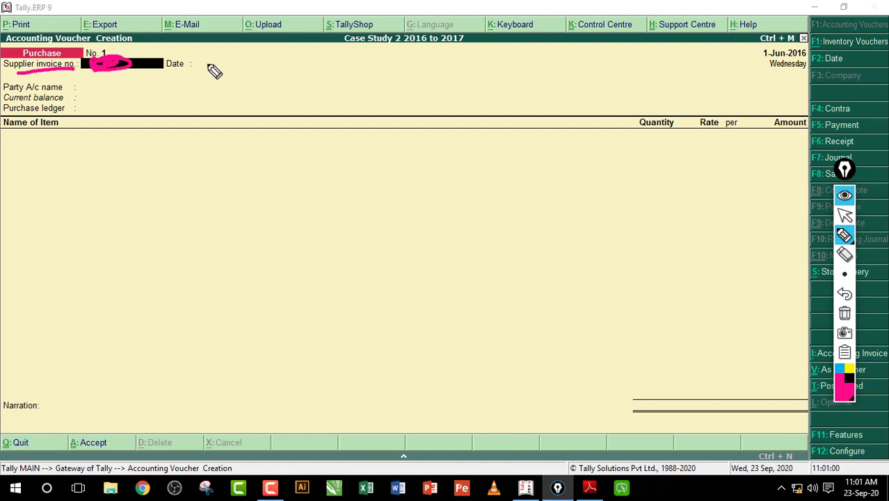
pyautogui.moveTo(221, 56); pyautogui.dragTo(235, 66)
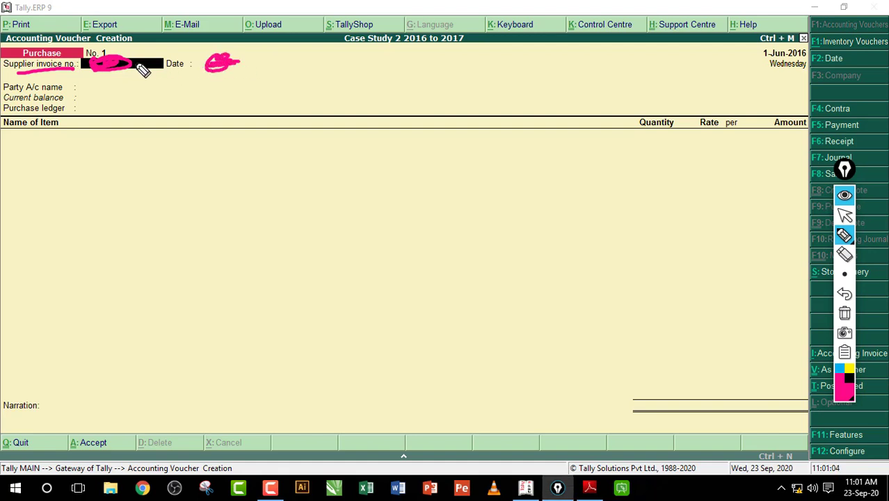
pyautogui.moveTo(119, 66); pyautogui.dragTo(179, 75)
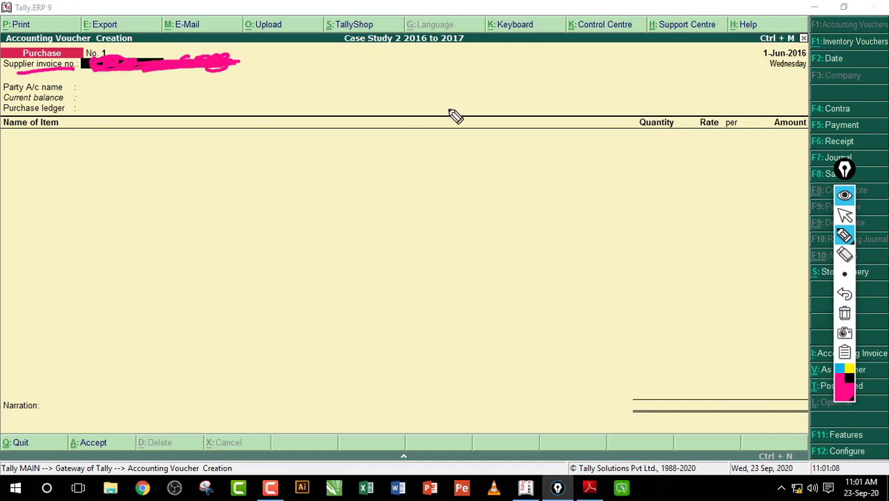
pyautogui.click(844, 314)
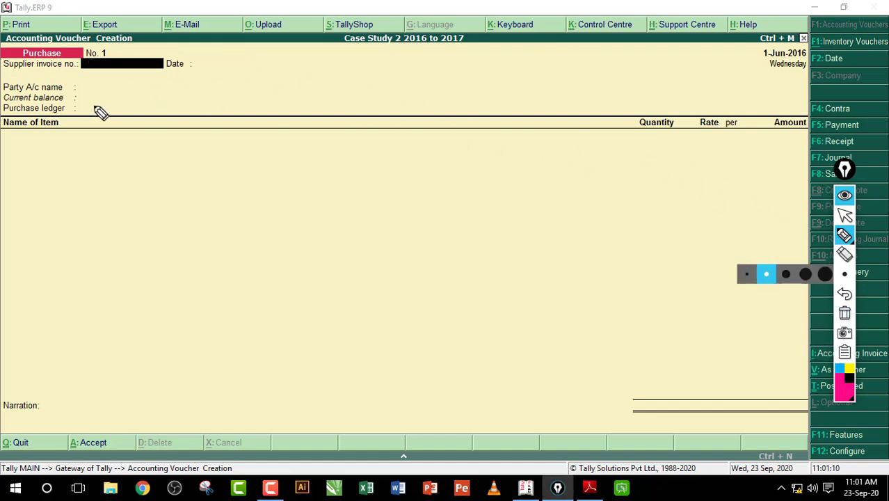
# Step: Mark the Purchase heading, write Cash with an arrow beside the Party A/c name field, and erase the marks
pyautogui.moveTo(107, 84); pyautogui.dragTo(78, 96)
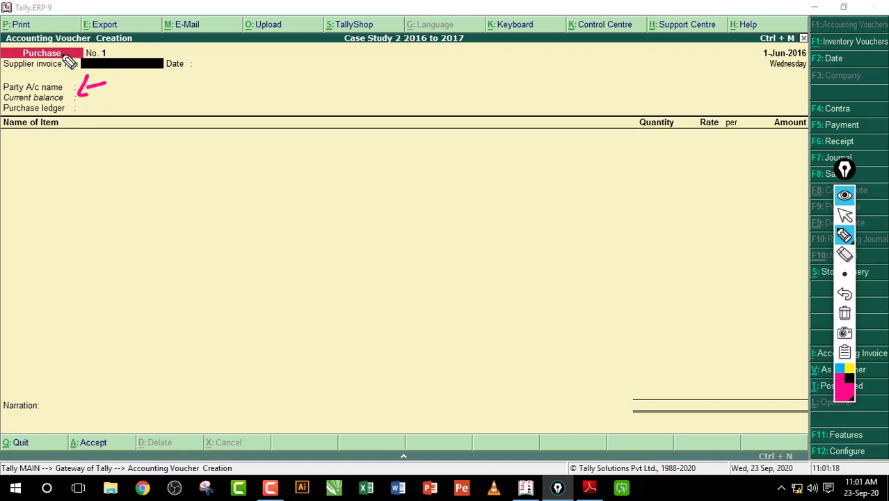
pyautogui.moveTo(72, 43); pyautogui.dragTo(99, 39)
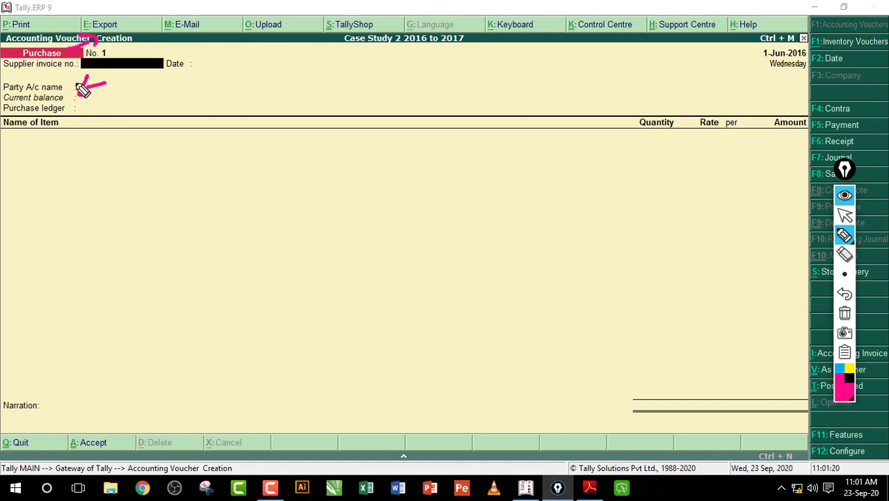
pyautogui.moveTo(73, 87); pyautogui.dragTo(235, 78)
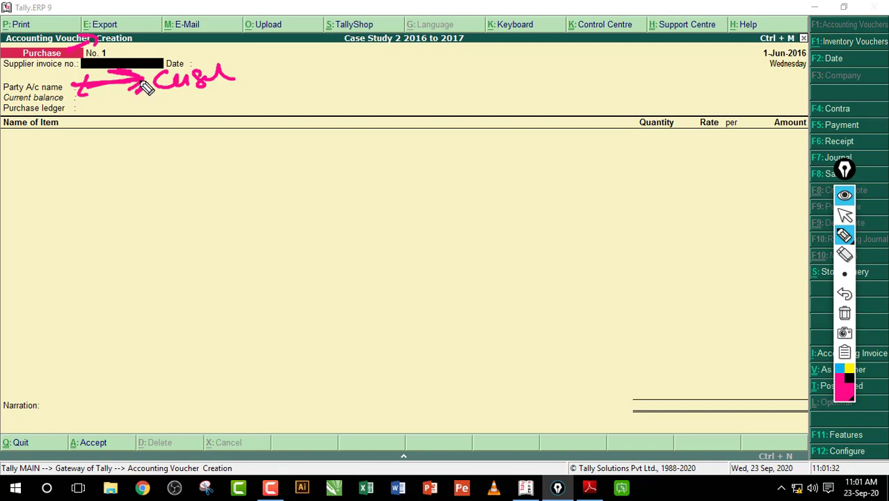
pyautogui.click(844, 313)
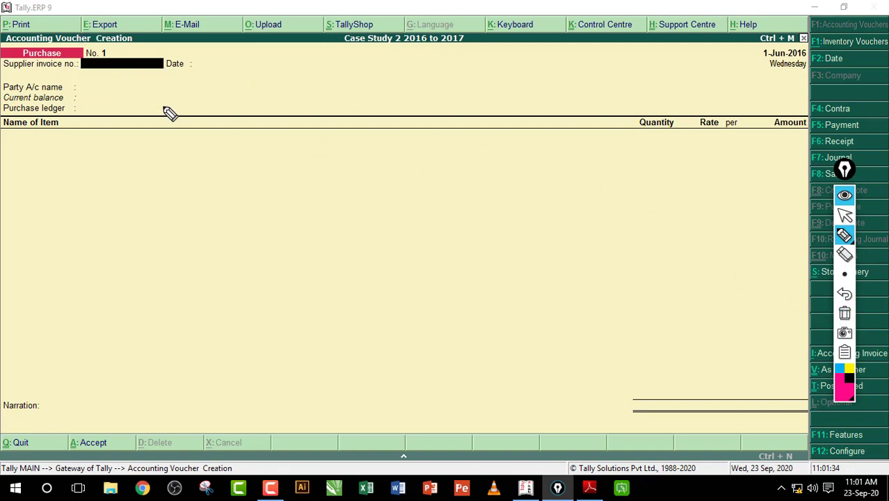
# Step: Write an underlined A.T.C beside the Party A/c name field, with a thick arrow pointing to it
pyautogui.moveTo(87, 85)
pyautogui.mouseDown()
pyautogui.moveTo(124, 84)
pyautogui.moveTo(118, 90)
pyautogui.moveTo(174, 84)
pyautogui.moveTo(192, 69)
pyautogui.moveTo(242, 72)
pyautogui.mouseUp()
pyautogui.moveTo(150, 99); pyautogui.dragTo(264, 72)
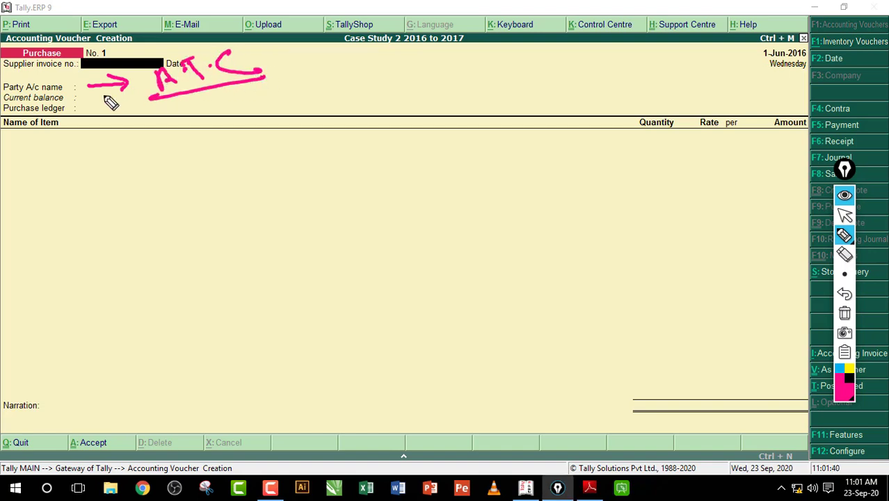
pyautogui.moveTo(106, 72)
pyautogui.mouseDown()
pyautogui.moveTo(139, 84)
pyautogui.moveTo(119, 92)
pyautogui.mouseUp()
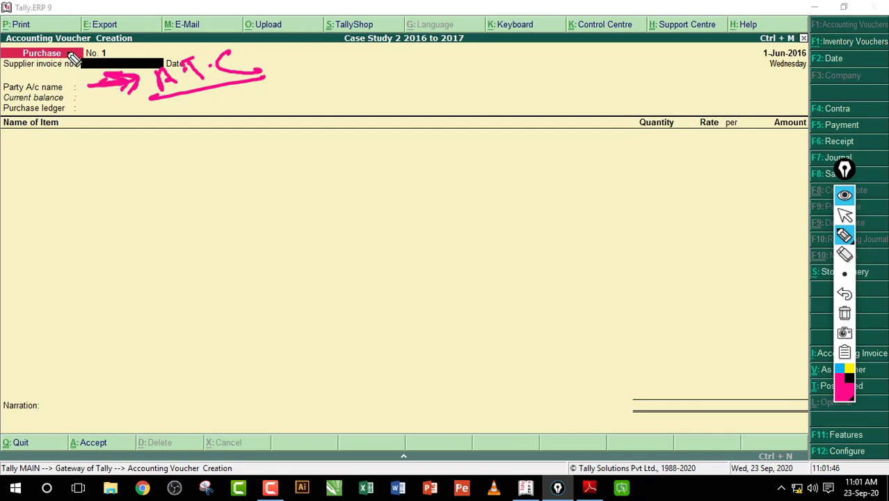
# Step: Tick the Purchase heading and write notes for purchase and sales in the item area, separated by a long dividing line
pyautogui.moveTo(70, 51); pyautogui.dragTo(89, 43)
pyautogui.moveTo(306, 162)
pyautogui.mouseDown()
pyautogui.moveTo(306, 176)
pyautogui.moveTo(367, 186)
pyautogui.moveTo(385, 165)
pyautogui.mouseUp()
pyautogui.moveTo(523, 154)
pyautogui.mouseDown()
pyautogui.moveTo(532, 173)
pyautogui.moveTo(586, 165)
pyautogui.moveTo(604, 180)
pyautogui.mouseUp()
pyautogui.moveTo(451, 118); pyautogui.dragTo(509, 369)
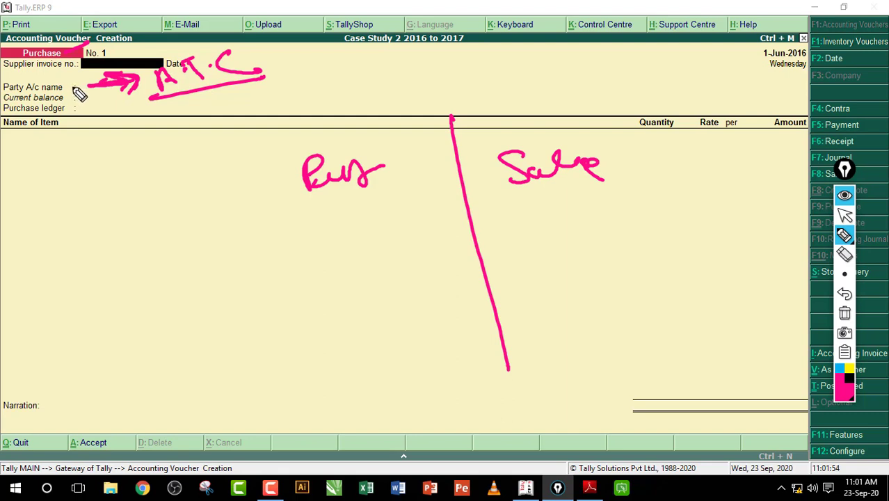
# Step: Draw a wavy line down from the Party A/c name field and write a Pur. note with Dr and Cr beneath it
pyautogui.moveTo(82, 91); pyautogui.dragTo(82, 208)
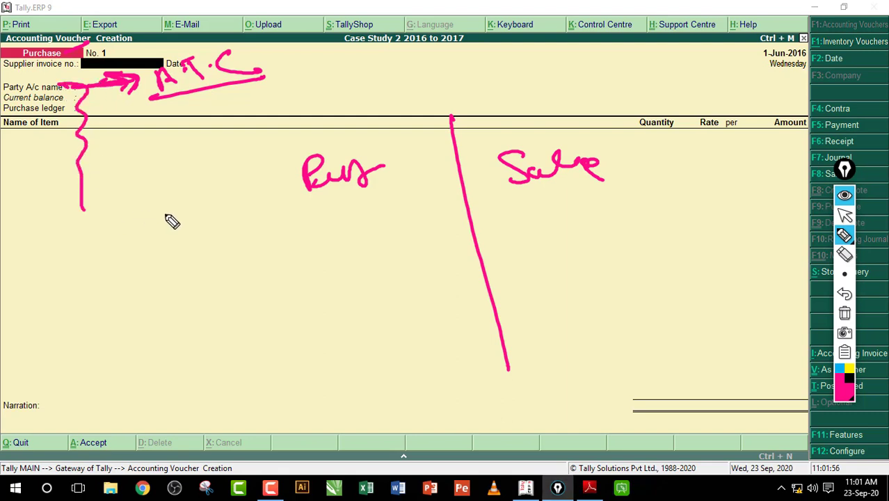
pyautogui.moveTo(165, 257); pyautogui.dragTo(228, 252)
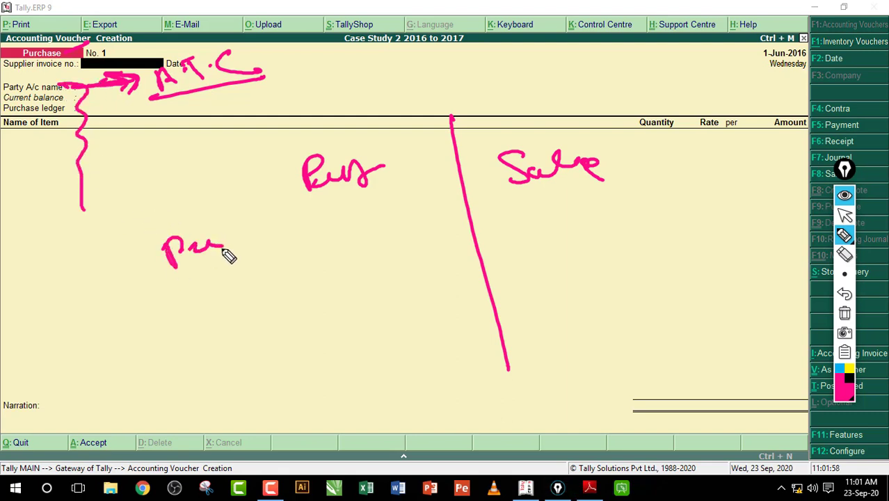
pyautogui.click(231, 256)
pyautogui.moveTo(184, 285)
pyautogui.mouseDown()
pyautogui.moveTo(202, 308)
pyautogui.moveTo(224, 298)
pyautogui.moveTo(198, 339)
pyautogui.mouseUp()
pyautogui.moveTo(217, 328); pyautogui.dragTo(241, 321)
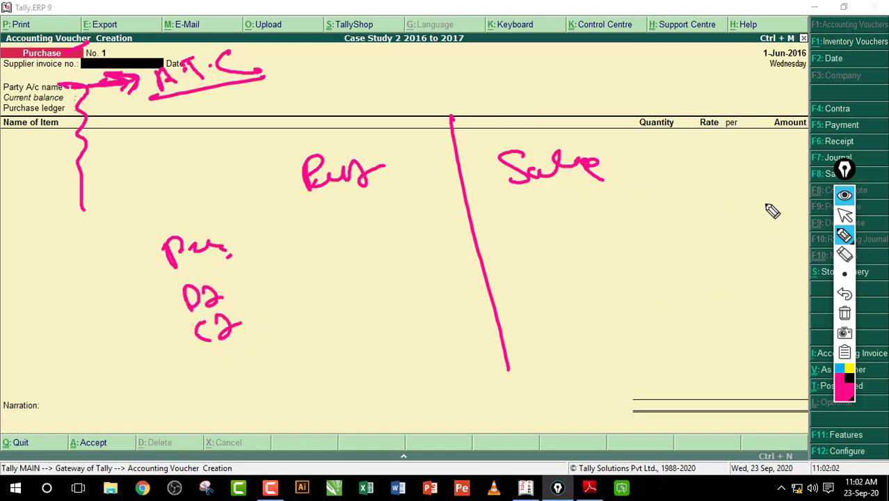
# Step: Compare the Payment, Contra, Receipt, Journal, Purchase and Sales voucher screens, ending on the Purchase voucher
pyautogui.click(844, 215)
pyautogui.click(540, 239)
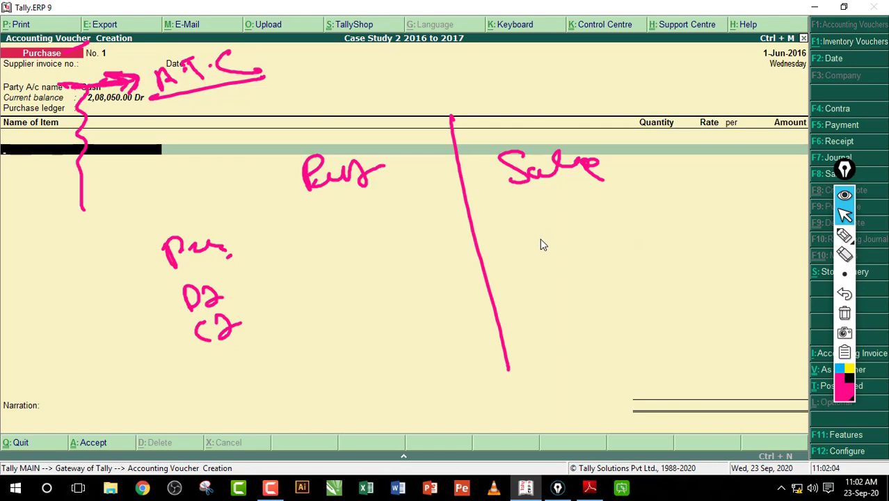
pyautogui.press('F5')
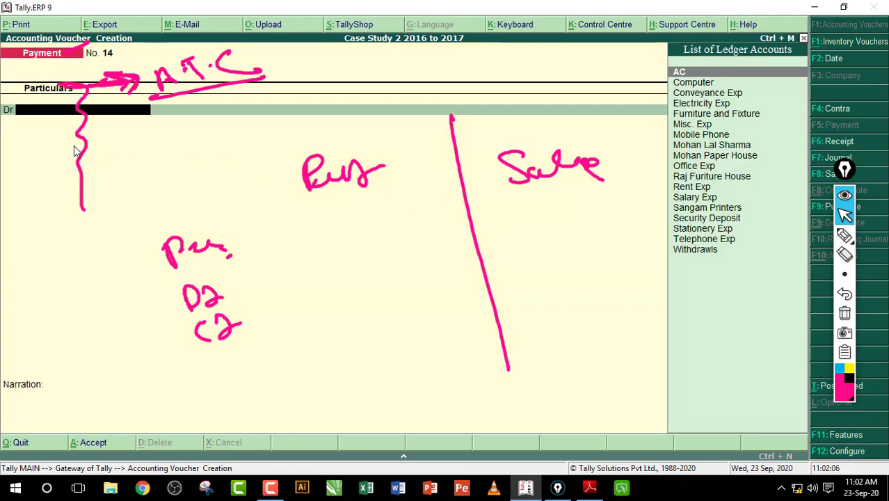
pyautogui.press('F4')
pyautogui.press('F6')
pyautogui.press('F7')
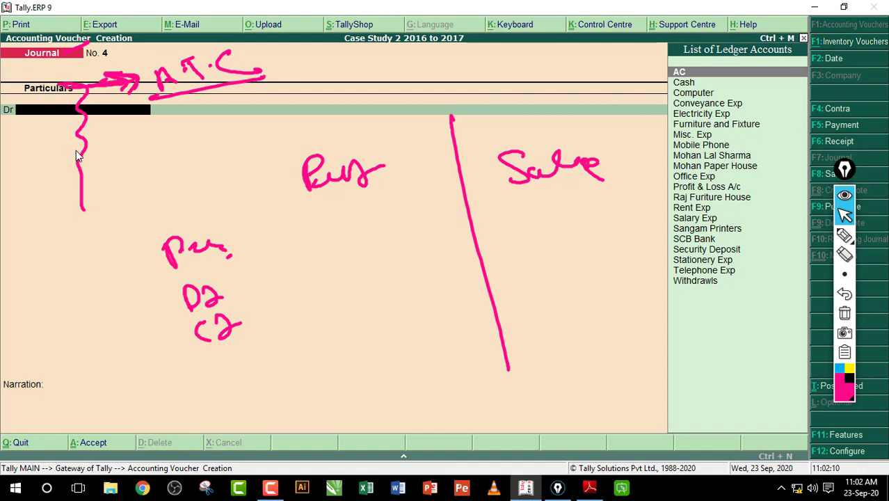
pyautogui.press('F9')
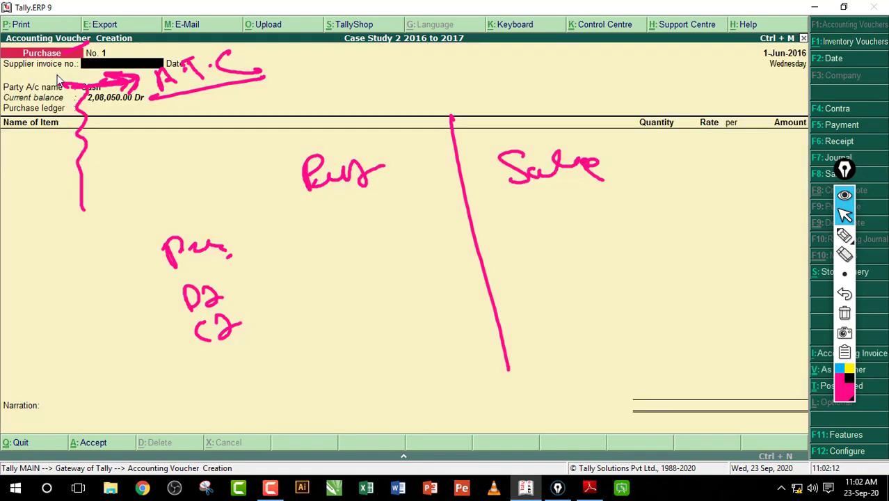
pyautogui.press('F8')
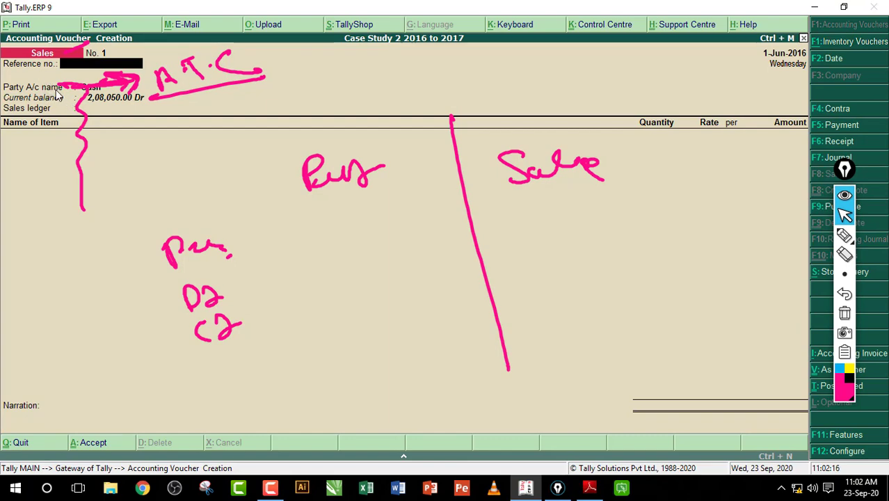
pyautogui.press('F9')
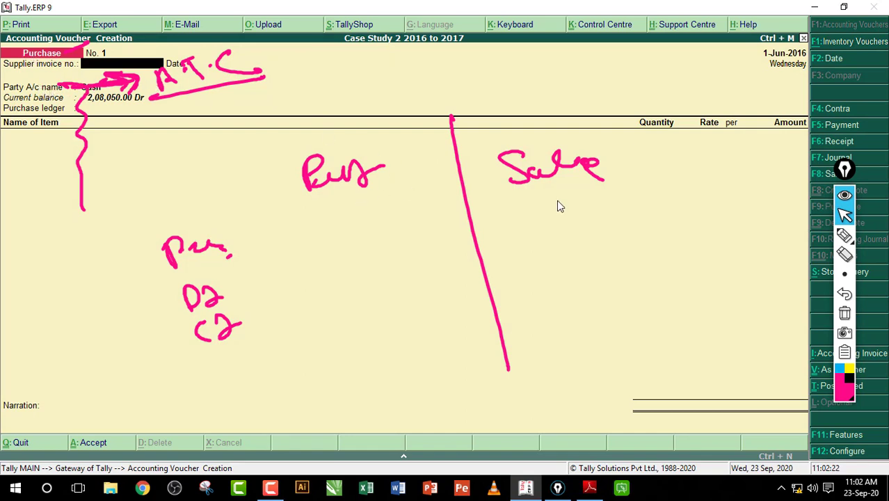
# Step: Write Cr - Cash and Cr - A.T.R under the purchase note, and clear all annotations
pyautogui.click(843, 238)
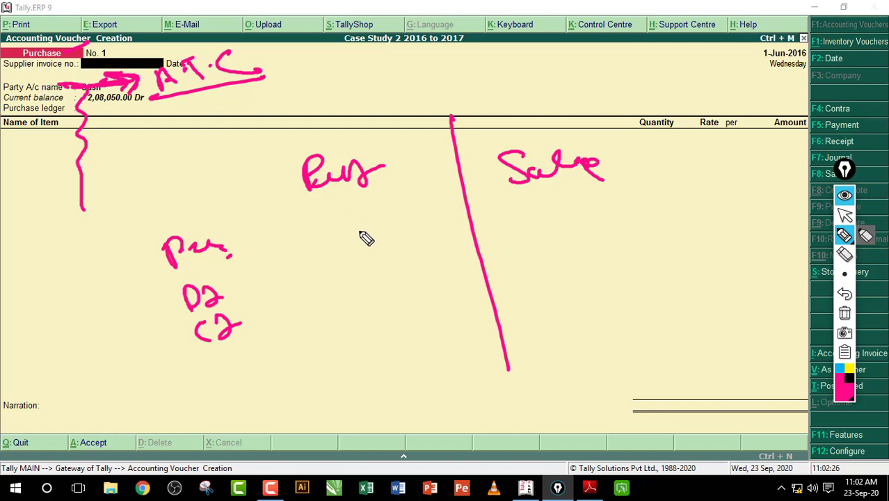
pyautogui.moveTo(332, 218)
pyautogui.mouseDown()
pyautogui.moveTo(325, 237)
pyautogui.moveTo(361, 233)
pyautogui.mouseUp()
pyautogui.moveTo(370, 219); pyautogui.dragTo(379, 218)
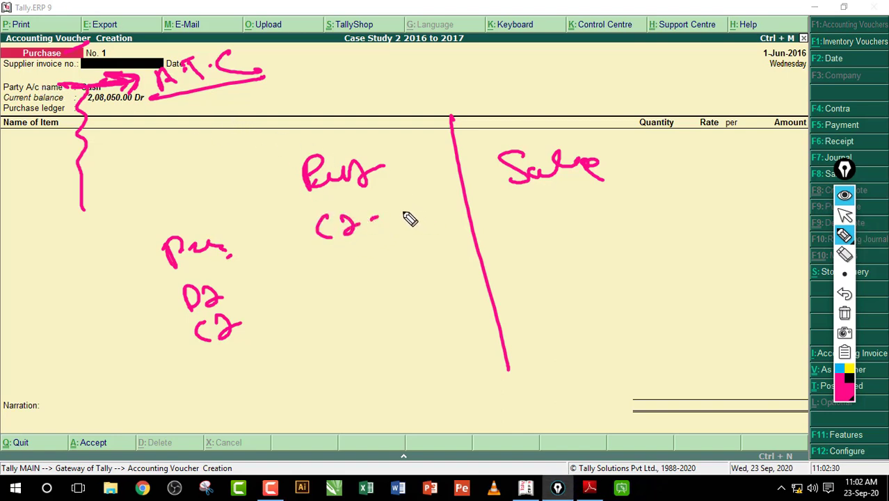
pyautogui.moveTo(401, 213)
pyautogui.mouseDown()
pyautogui.moveTo(440, 224)
pyautogui.moveTo(472, 198)
pyautogui.moveTo(387, 253)
pyautogui.mouseUp()
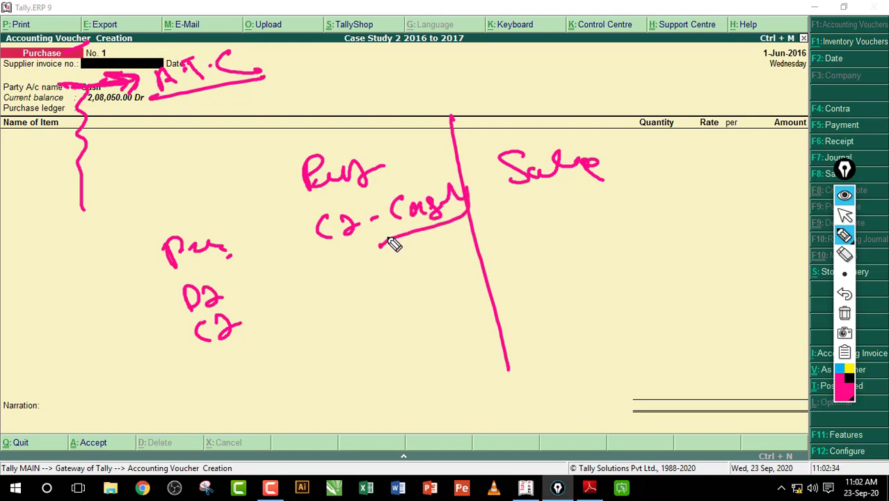
pyautogui.moveTo(353, 281)
pyautogui.mouseDown()
pyautogui.moveTo(417, 288)
pyautogui.moveTo(464, 263)
pyautogui.moveTo(477, 276)
pyautogui.moveTo(488, 266)
pyautogui.mouseUp()
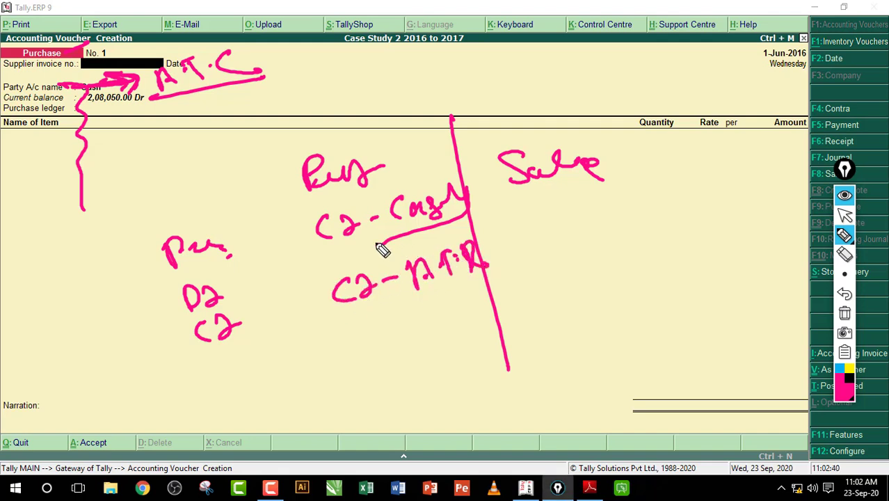
pyautogui.click(845, 313)
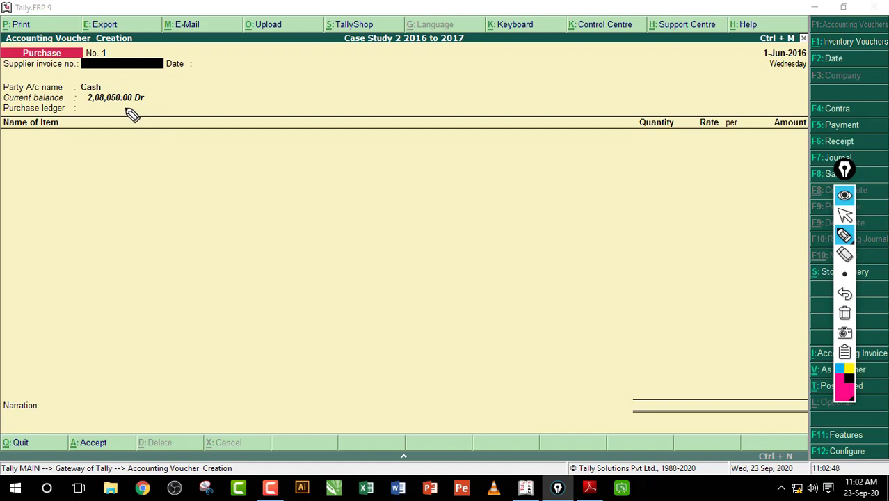
# Step: Write Dr - Cash in the item area with a second Dr line for a customer below it, and clear the annotations
pyautogui.moveTo(323, 174)
pyautogui.mouseDown()
pyautogui.moveTo(314, 197)
pyautogui.moveTo(356, 176)
pyautogui.moveTo(392, 183)
pyautogui.moveTo(383, 210)
pyautogui.moveTo(415, 226)
pyautogui.moveTo(479, 212)
pyautogui.moveTo(528, 221)
pyautogui.moveTo(393, 179)
pyautogui.moveTo(452, 228)
pyautogui.mouseUp()
pyautogui.click(844, 254)
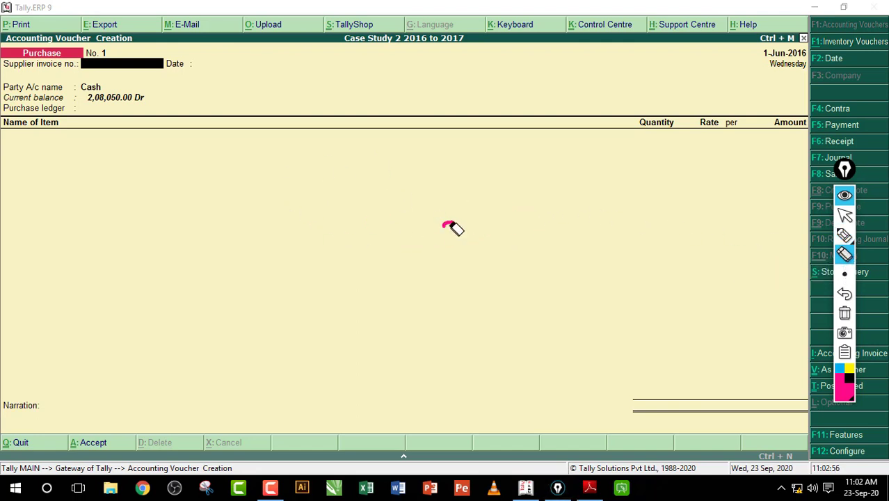
pyautogui.click(844, 234)
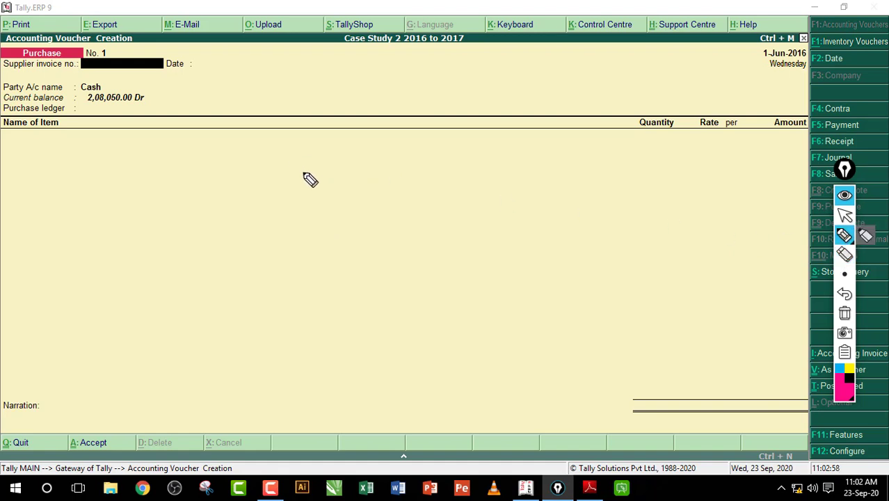
pyautogui.moveTo(329, 179)
pyautogui.mouseDown()
pyautogui.moveTo(333, 199)
pyautogui.moveTo(371, 207)
pyautogui.moveTo(452, 169)
pyautogui.moveTo(477, 188)
pyautogui.moveTo(526, 155)
pyautogui.moveTo(560, 180)
pyautogui.mouseUp()
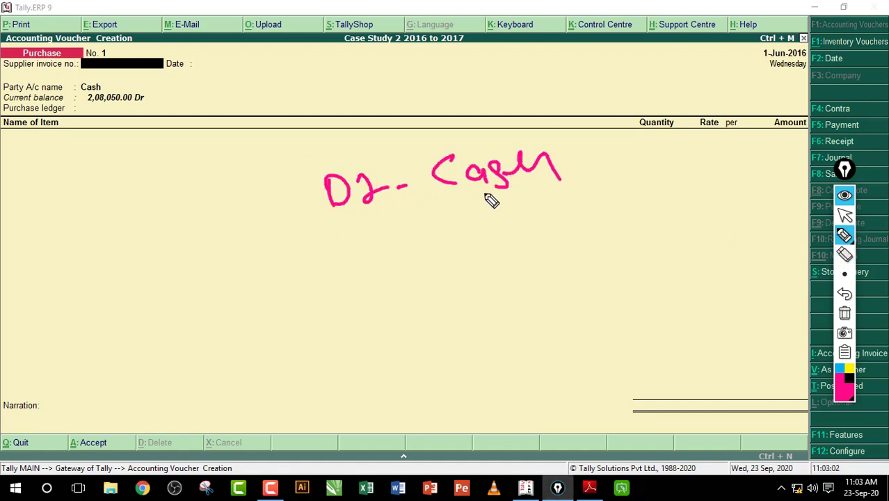
pyautogui.moveTo(360, 245)
pyautogui.mouseDown()
pyautogui.moveTo(393, 284)
pyautogui.moveTo(438, 257)
pyautogui.moveTo(620, 231)
pyautogui.mouseUp()
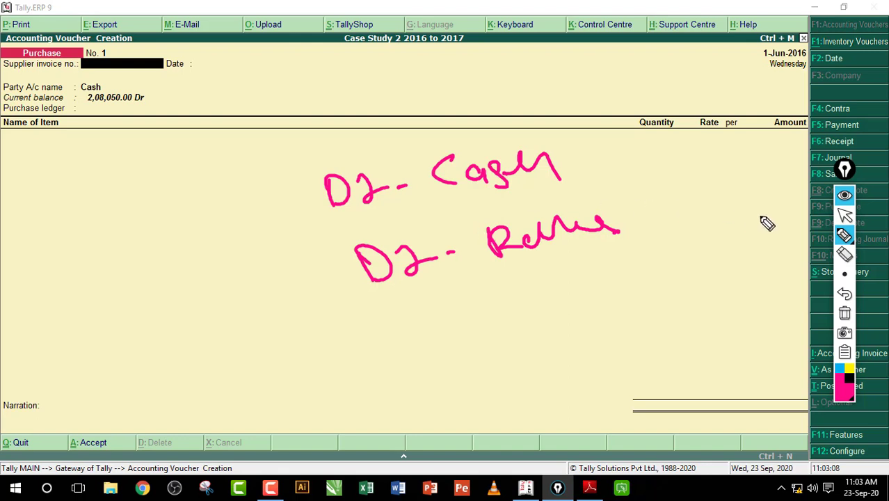
pyautogui.click(845, 313)
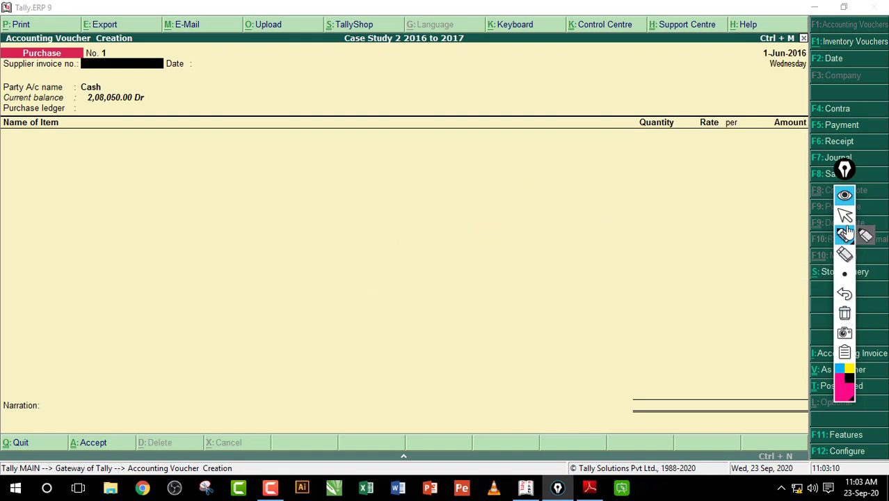
# Step: Resume the Purchase voucher at the Party A/c name field, leaving the supplier invoice number and date blank
pyautogui.click(844, 215)
pyautogui.click(277, 93)
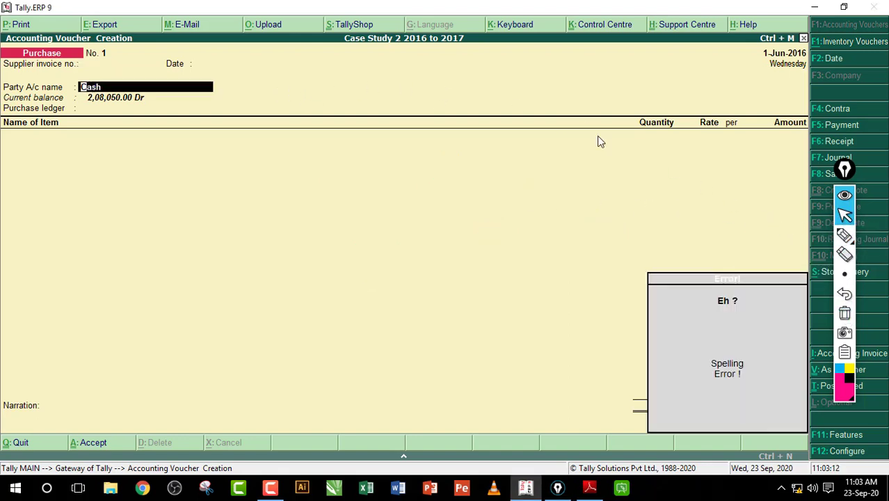
pyautogui.press('Up')
pyautogui.press('Up')
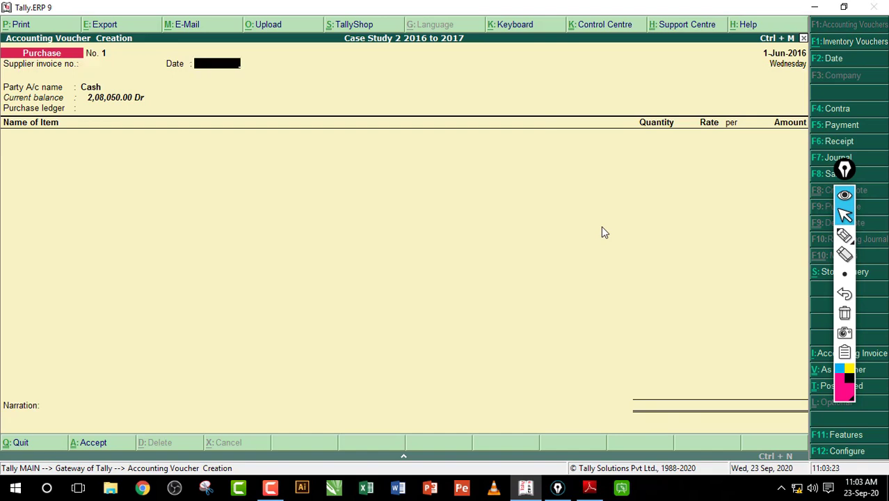
pyautogui.press('Return')
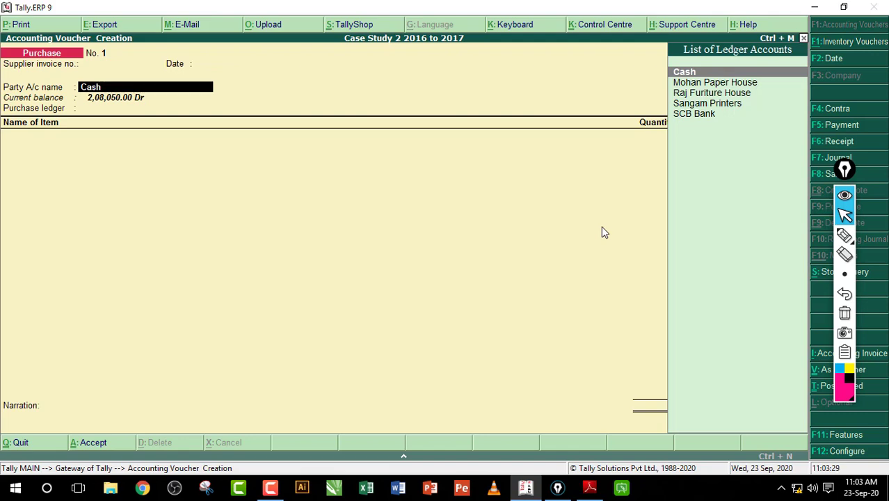
# Step: Check the supplier's name in transaction 24 of the workbook PDF and return to Tally.ERP 9
pyautogui.click(589, 487)
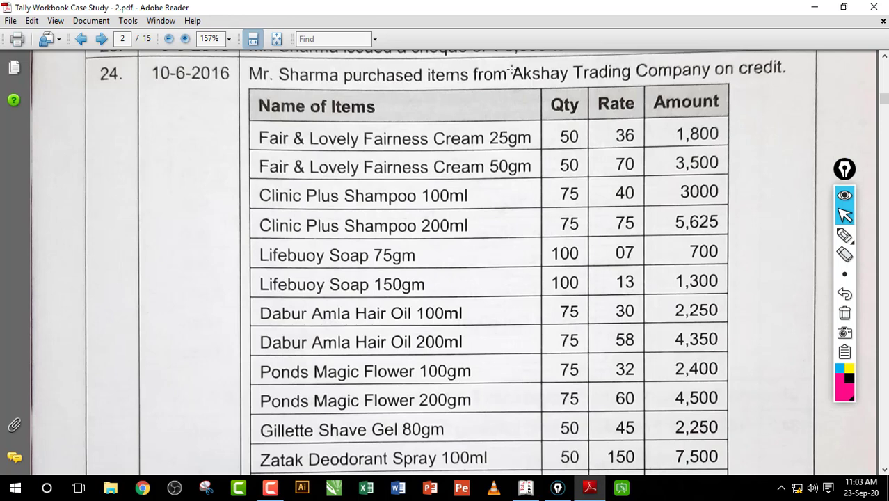
pyautogui.moveTo(513, 74); pyautogui.dragTo(688, 84)
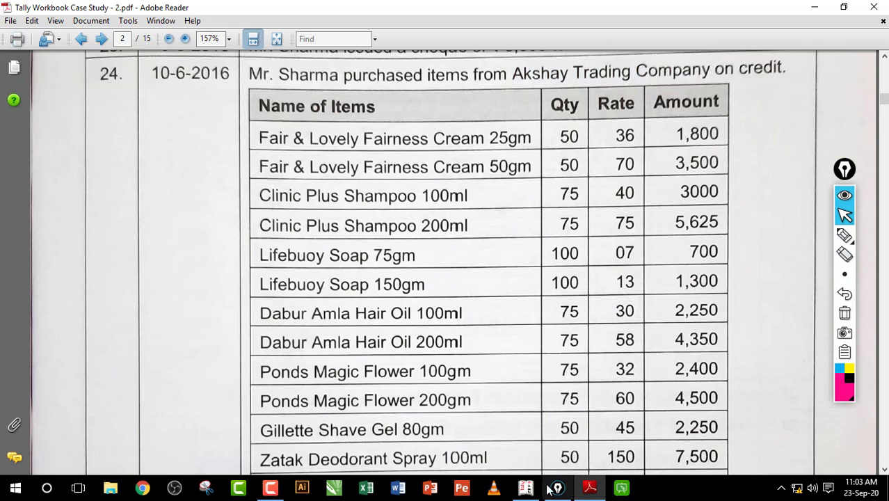
pyautogui.click(525, 487)
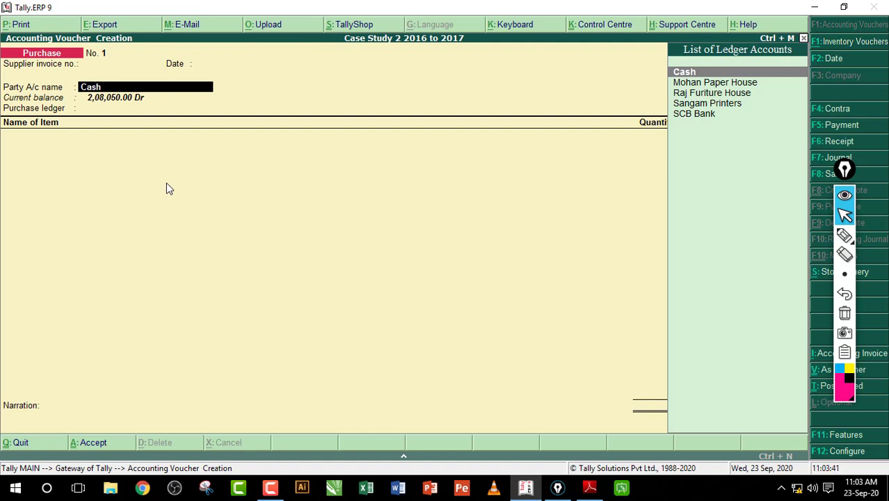
# Step: Create a party ledger named Akshay Teading Company under the Sundry Creditors group
pyautogui.hotkey('alt', 'c')
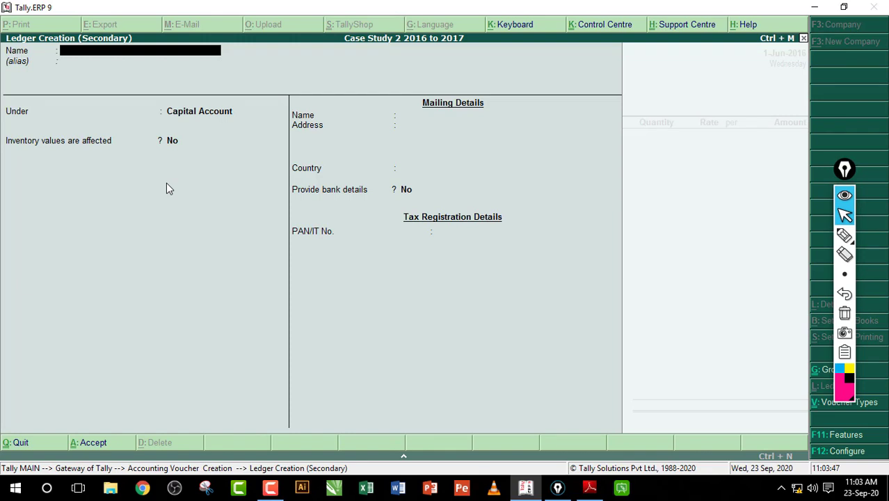
pyautogui.write('Akshay Teading Company')
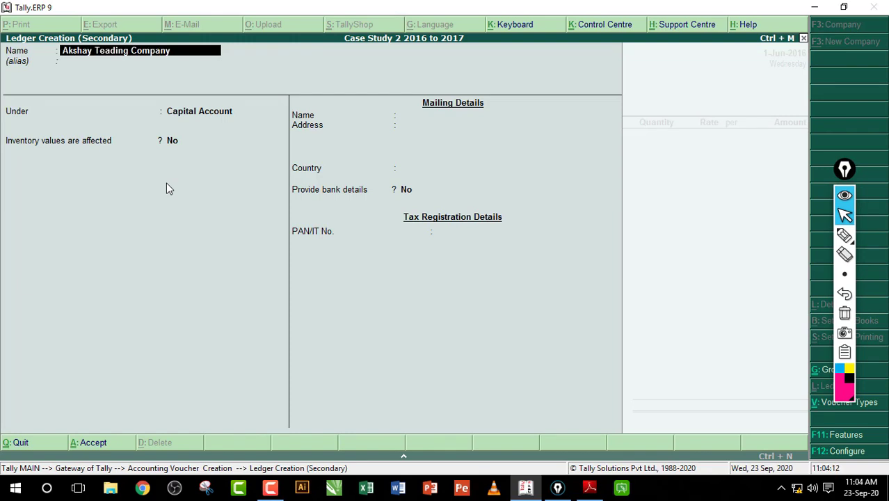
pyautogui.press('Return')
pyautogui.press('Return')
pyautogui.write('S')
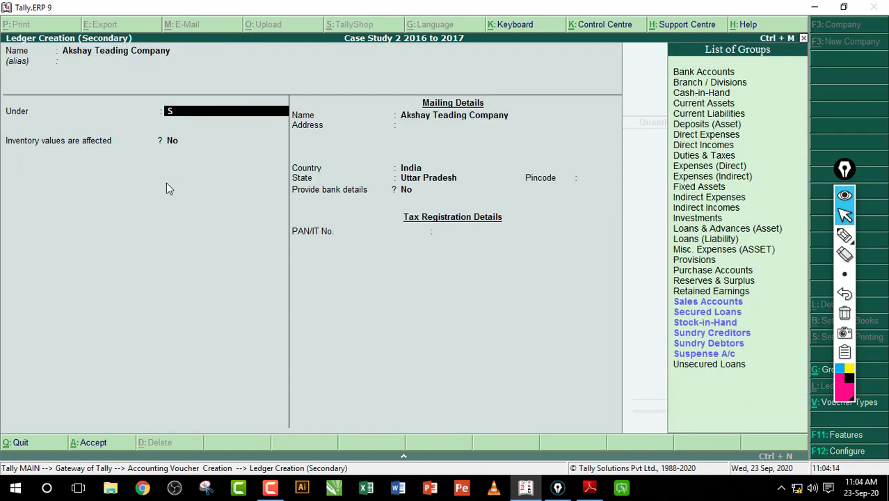
pyautogui.press('Down')
pyautogui.press('Down')
pyautogui.press('Down')
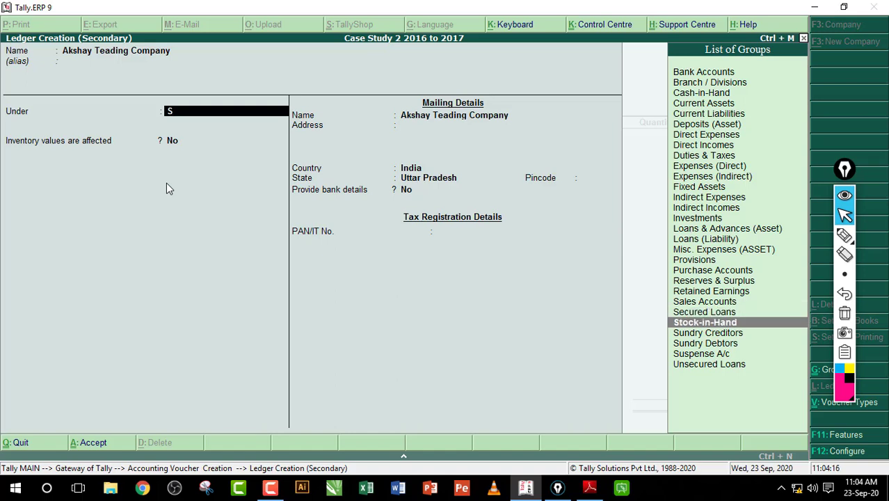
pyautogui.press('Return')
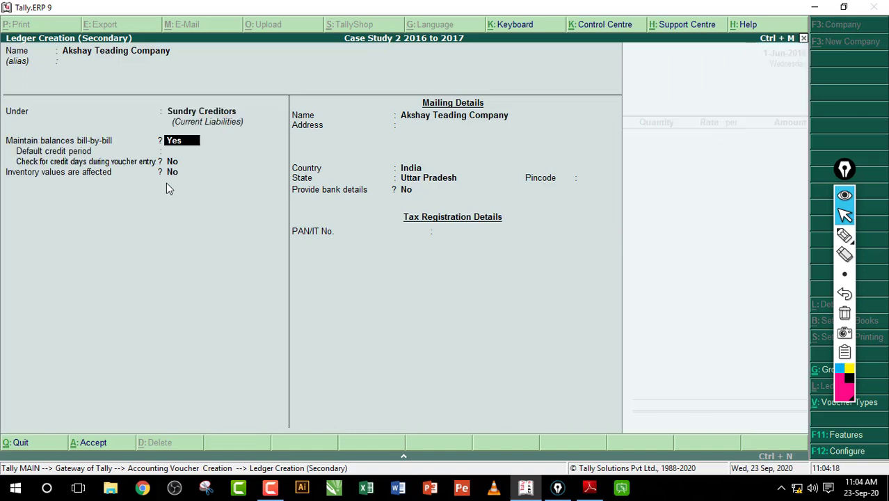
# Step: Keep bill-by-bill balances at Yes and the default mailing and tax details, and save the supplier ledger
pyautogui.press('Return')
pyautogui.press('Return')
pyautogui.press('Return')
pyautogui.press('Return')
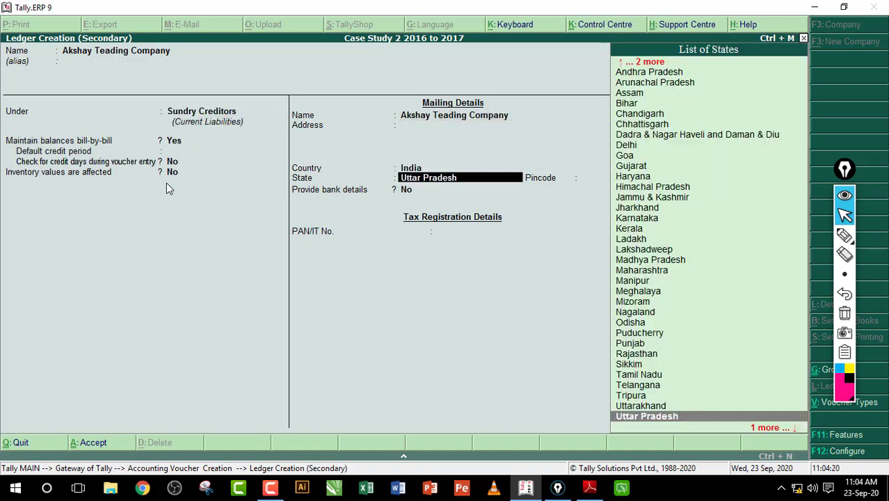
pyautogui.press('Return')
pyautogui.press('Return')
pyautogui.press('Return')
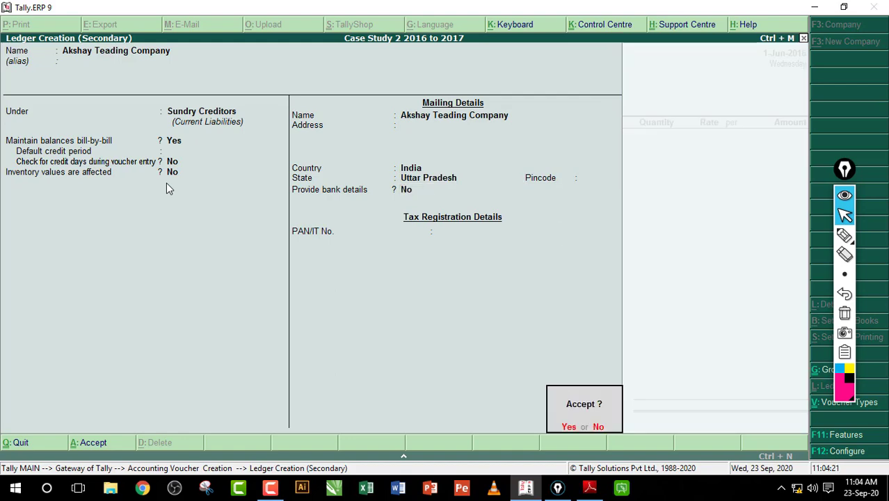
pyautogui.press('Return')
# Step: Use the new supplier as the voucher's party and accept its default party details, advancing to the Purchase ledger field
pyautogui.press('Return')
pyautogui.press('Return')
pyautogui.press('Return')
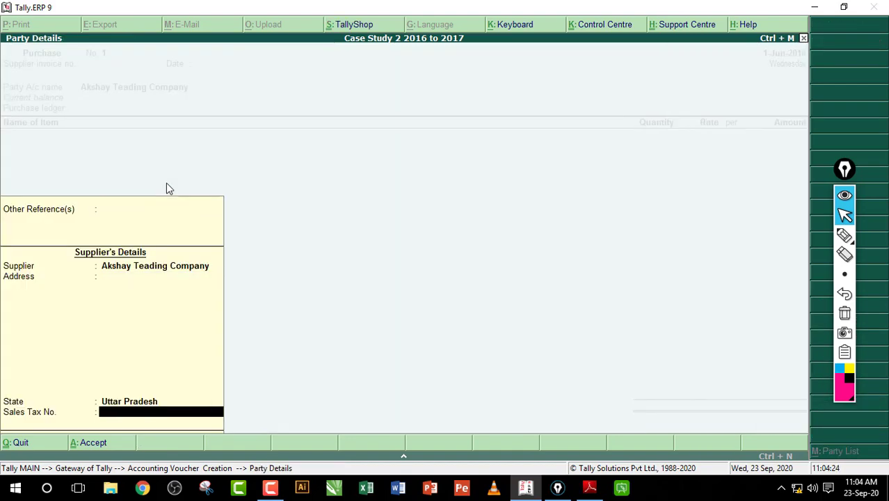
pyautogui.press('Return')
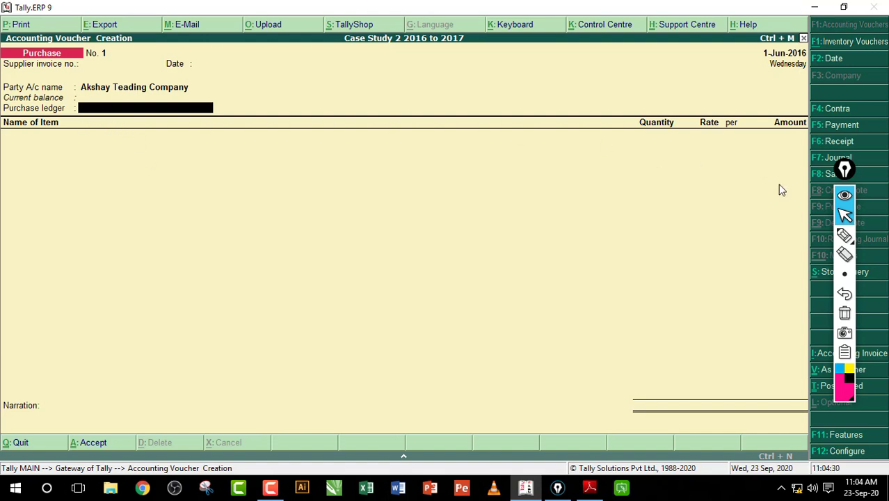
# Step: Underline and tick the party account name with the annotation pen, and clear the markings from the voucher
pyautogui.click(843, 235)
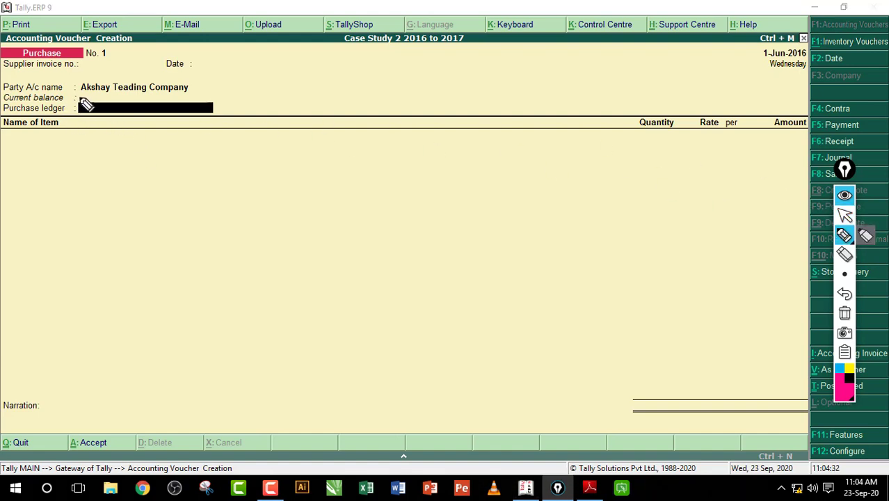
pyautogui.moveTo(83, 98)
pyautogui.mouseDown()
pyautogui.moveTo(208, 101)
pyautogui.moveTo(198, 89)
pyautogui.moveTo(210, 94)
pyautogui.moveTo(207, 86)
pyautogui.moveTo(244, 75)
pyautogui.moveTo(192, 87)
pyautogui.moveTo(210, 95)
pyautogui.mouseUp()
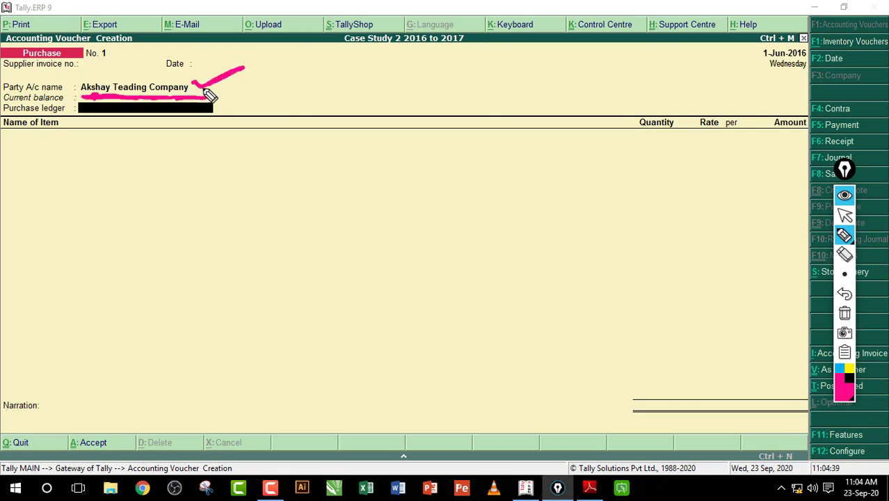
pyautogui.click(841, 312)
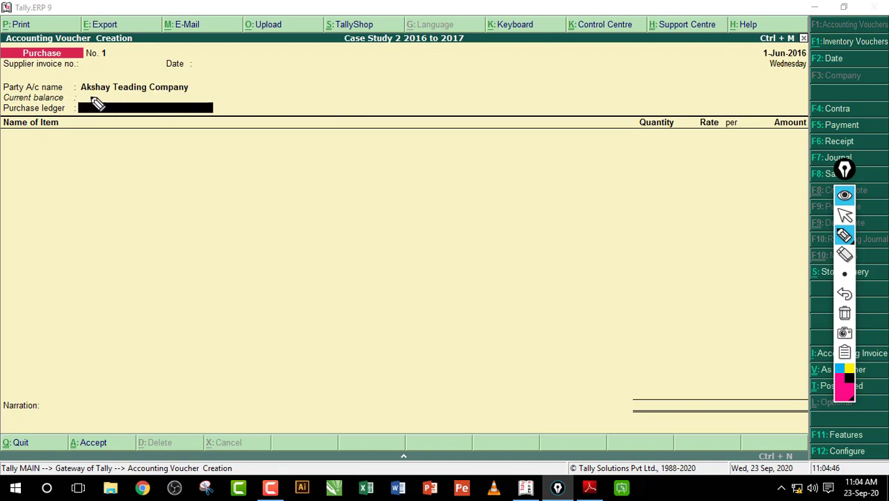
pyautogui.moveTo(86, 98); pyautogui.dragTo(115, 98)
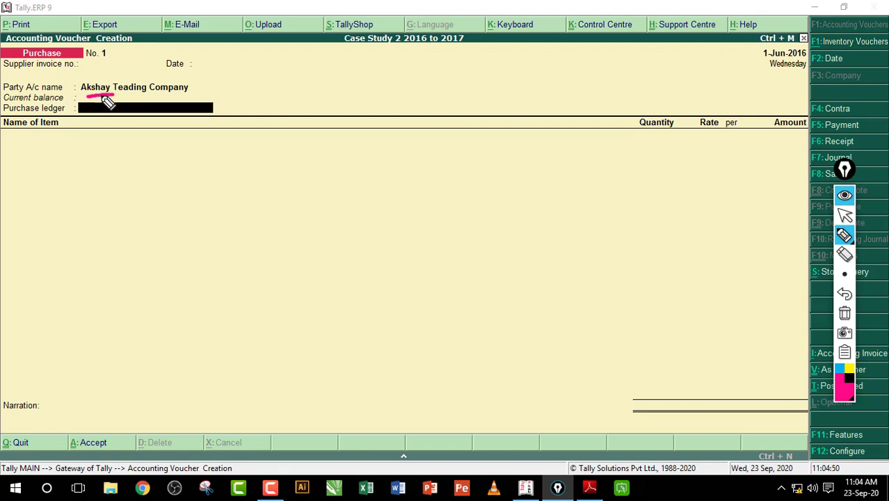
pyautogui.moveTo(98, 99); pyautogui.dragTo(159, 98)
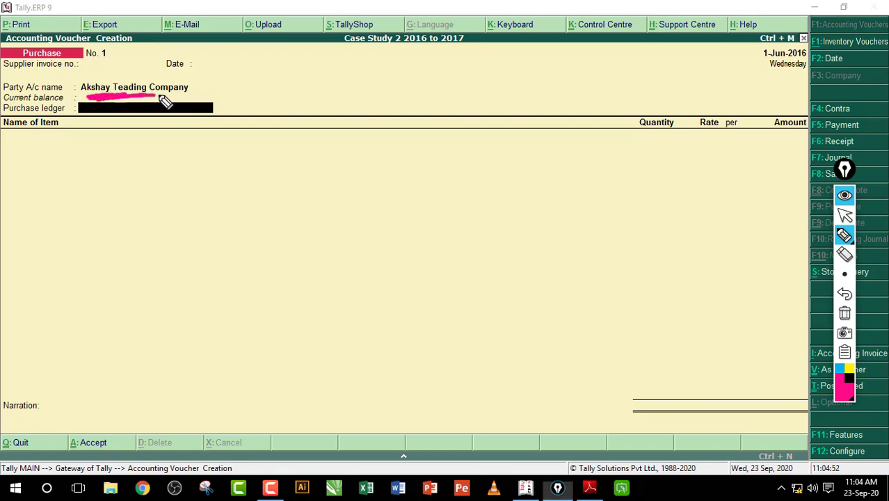
pyautogui.moveTo(82, 99)
pyautogui.mouseDown()
pyautogui.moveTo(208, 99)
pyautogui.moveTo(198, 91)
pyautogui.moveTo(224, 82)
pyautogui.mouseUp()
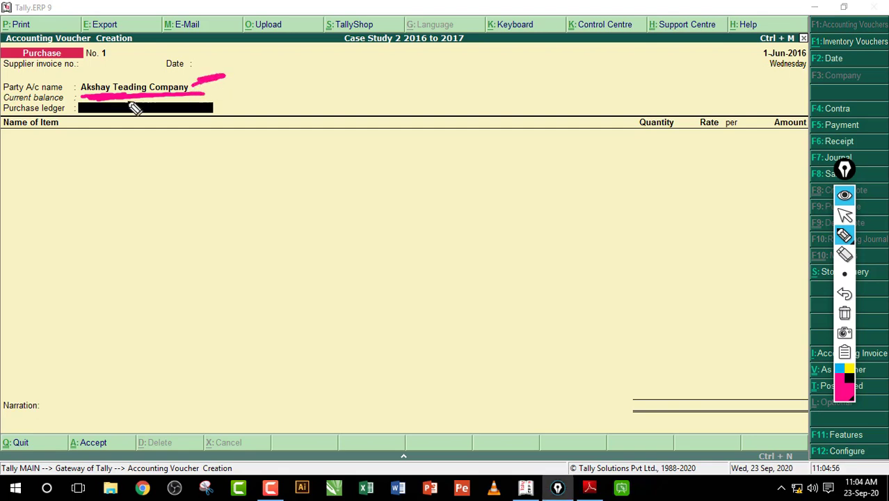
pyautogui.click(844, 314)
pyautogui.click(844, 215)
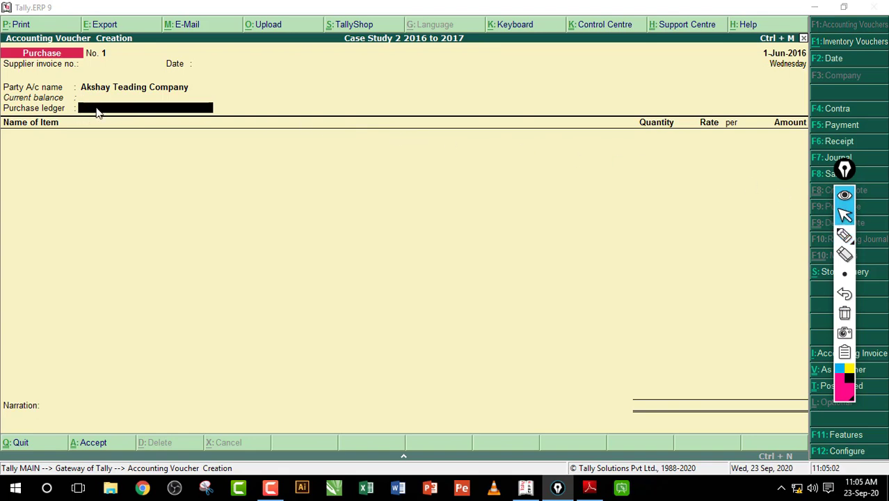
# Step: Point an arrow at the Purchase ledger field, clear it, and move the annotation toolbar off the voucher's command list
pyautogui.click(844, 236)
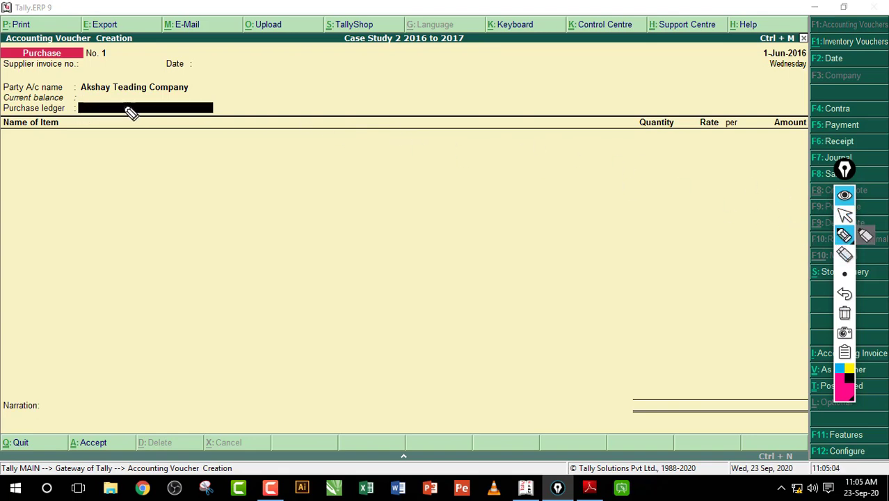
pyautogui.moveTo(79, 117)
pyautogui.mouseDown()
pyautogui.moveTo(125, 105)
pyautogui.moveTo(78, 114)
pyautogui.mouseUp()
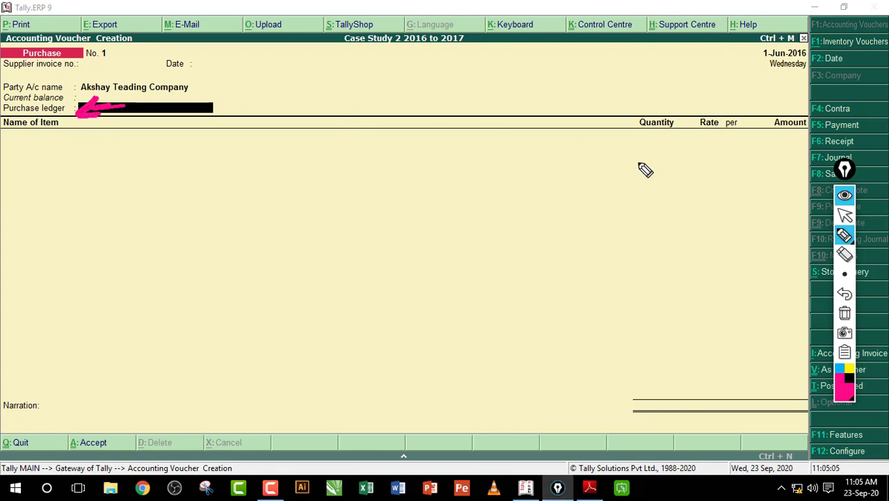
pyautogui.click(844, 314)
pyautogui.click(845, 216)
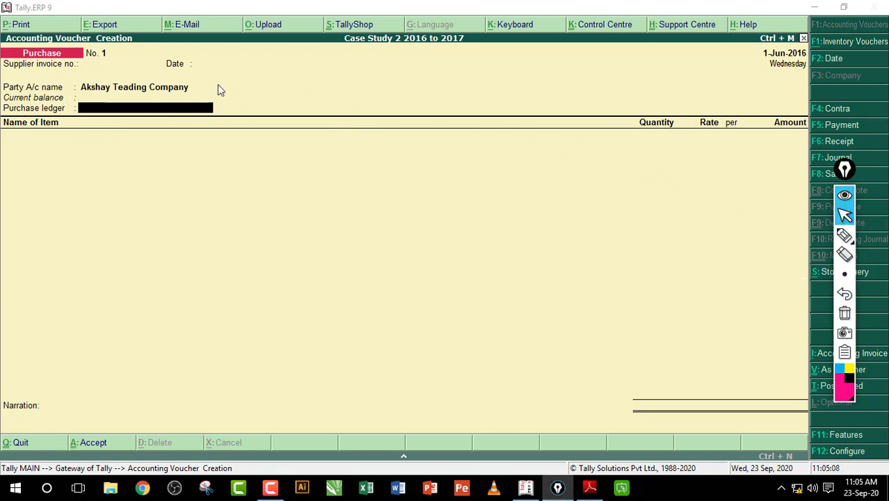
pyautogui.click(29, 120)
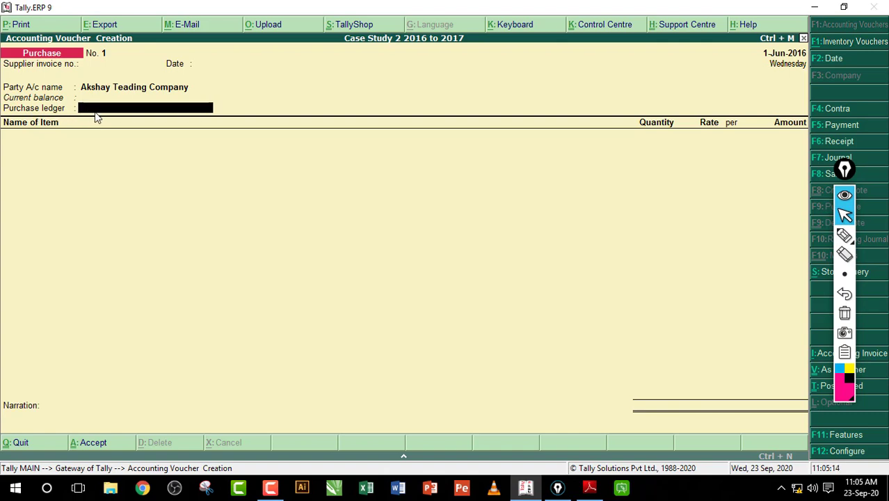
pyautogui.moveTo(846, 171); pyautogui.dragTo(780, 199)
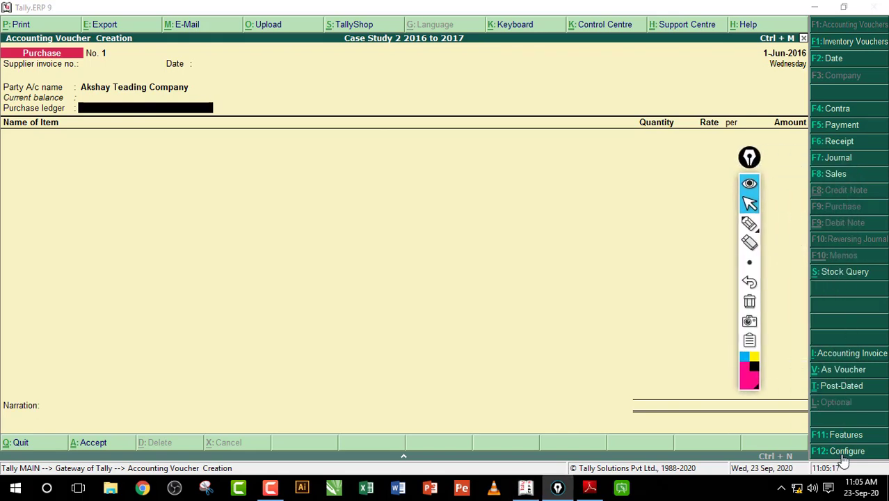
# Step: Inspect the common ledger account option for item allocation in the Purchase configuration, marking it and clearing the marks before closing
pyautogui.press('Return')
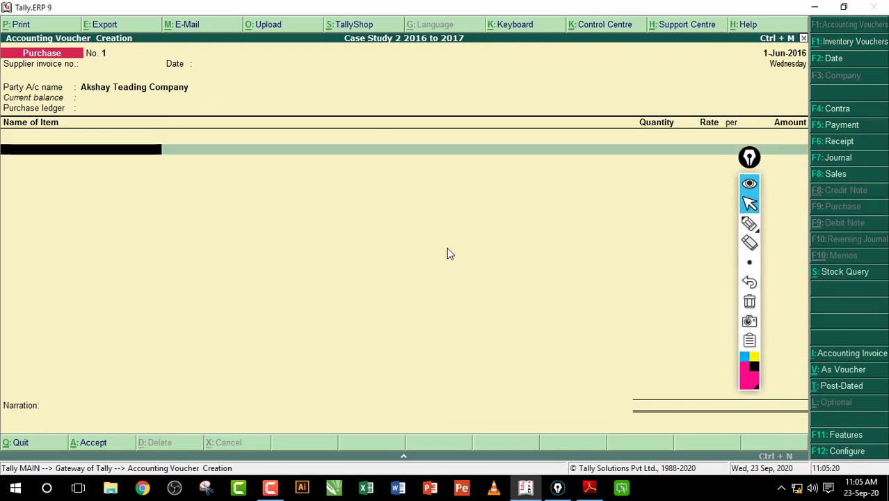
pyautogui.press('F12')
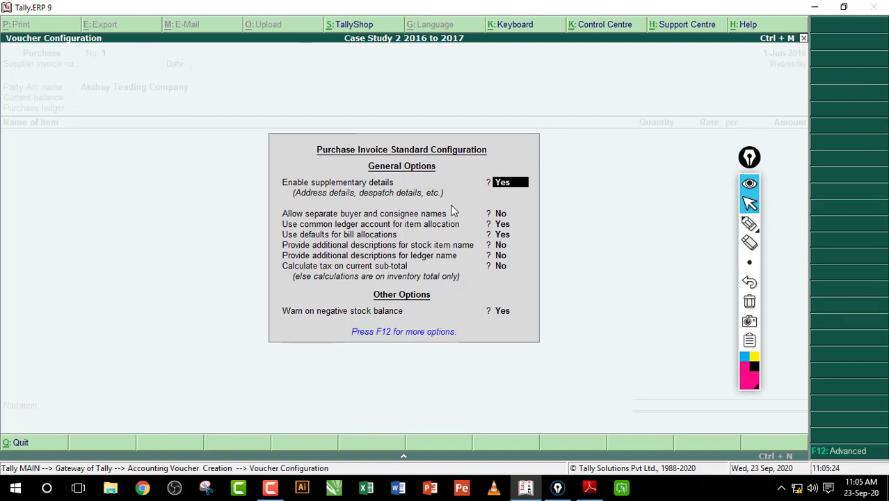
pyautogui.click(749, 223)
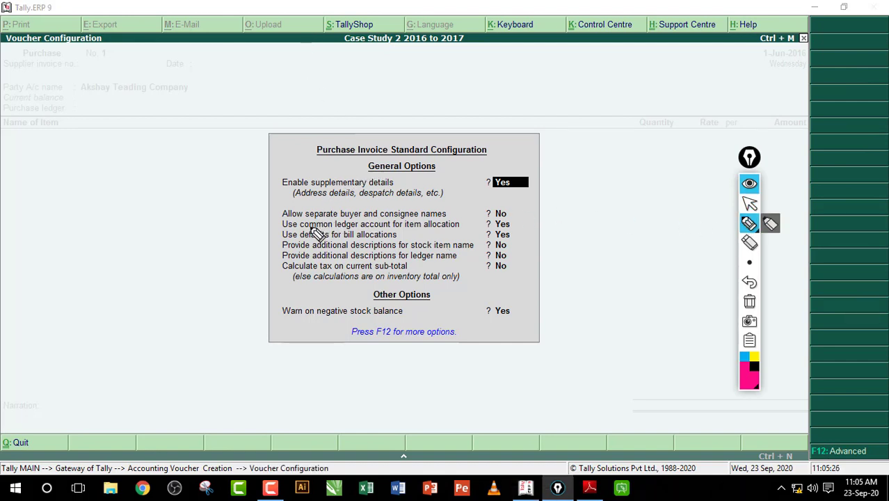
pyautogui.moveTo(311, 227); pyautogui.dragTo(422, 227)
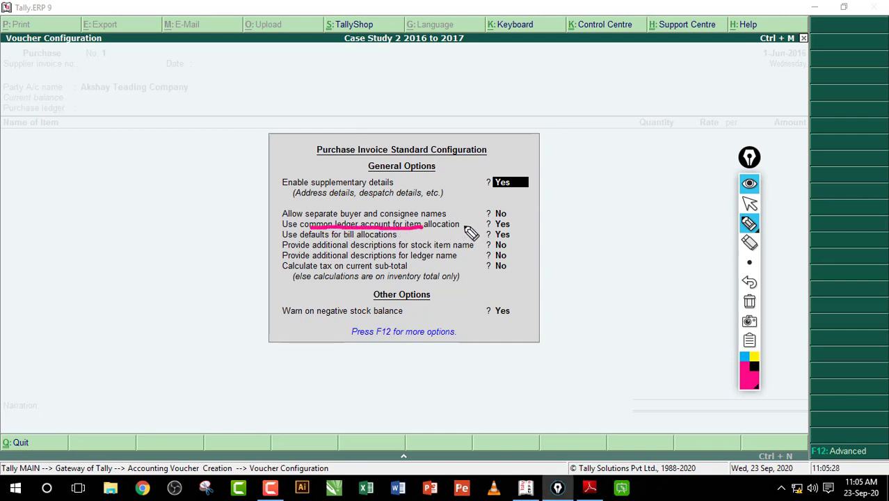
pyautogui.moveTo(477, 227); pyautogui.dragTo(519, 227)
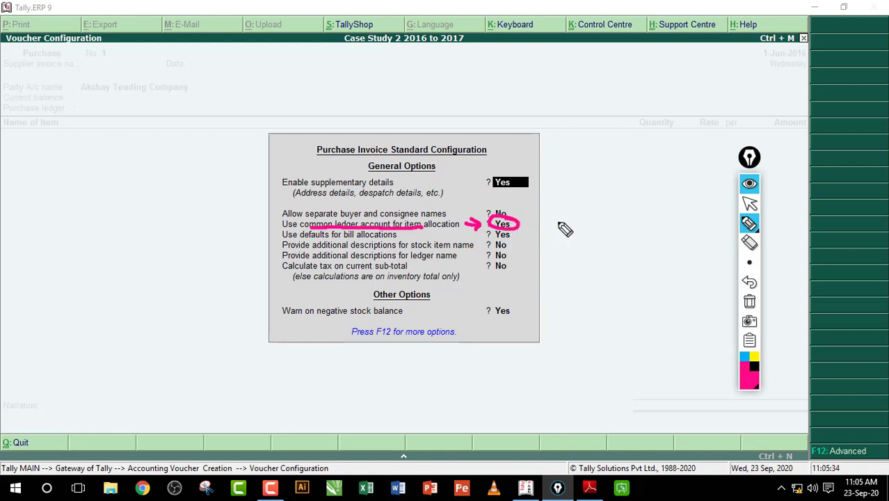
pyautogui.click(749, 301)
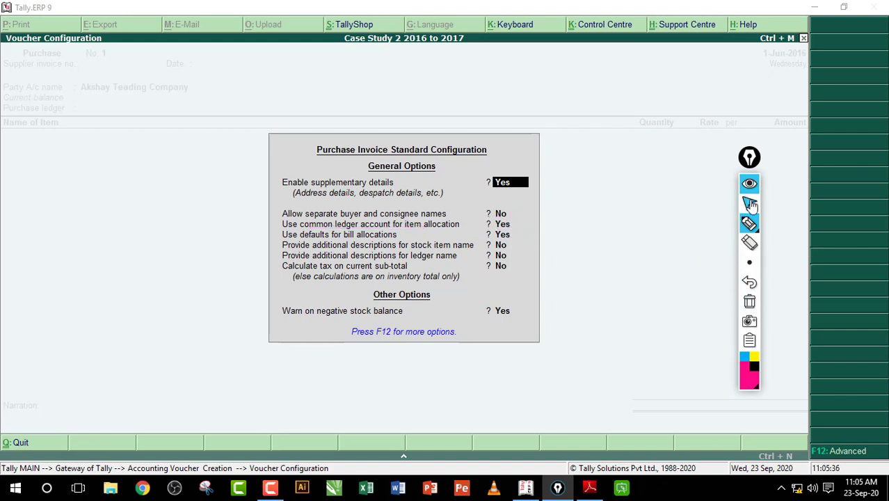
pyautogui.click(749, 202)
pyautogui.press('Escape')
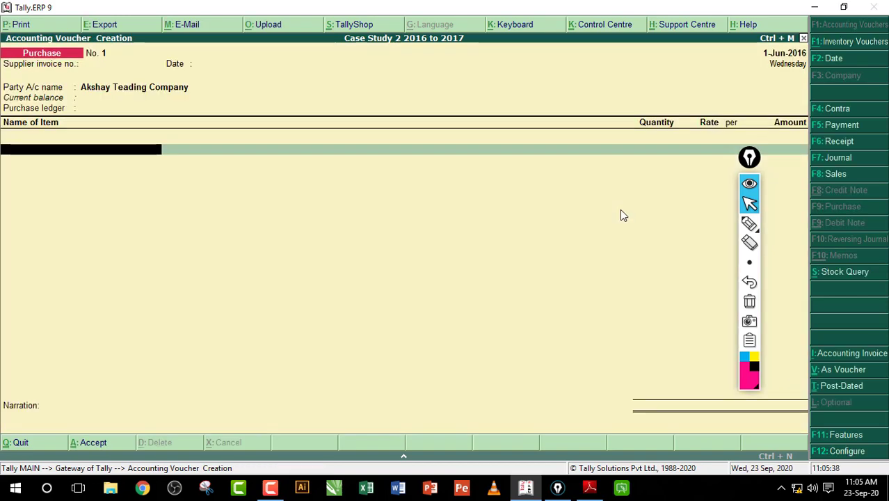
# Step: Reopen the Purchase invoice configuration, keep the common ledger account for item allocation at Yes, and accept the settings
pyautogui.press('F12')
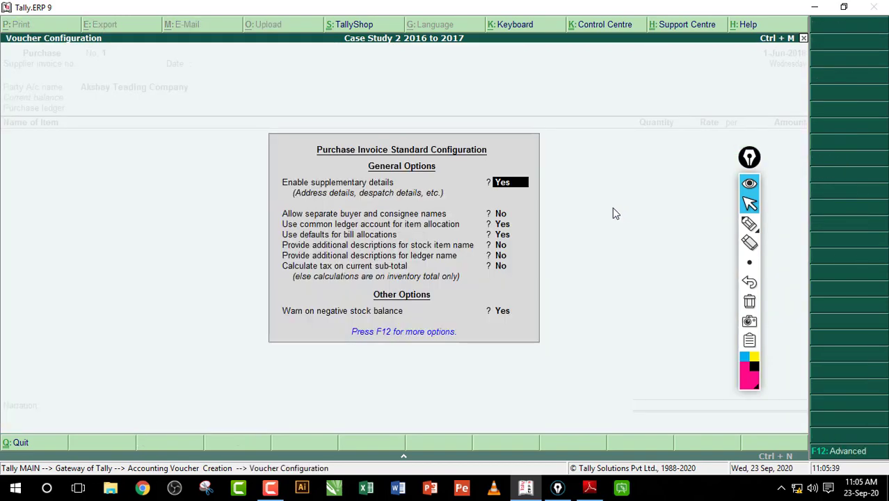
pyautogui.click(503, 224)
pyautogui.hotkey('ctrl', 'a')
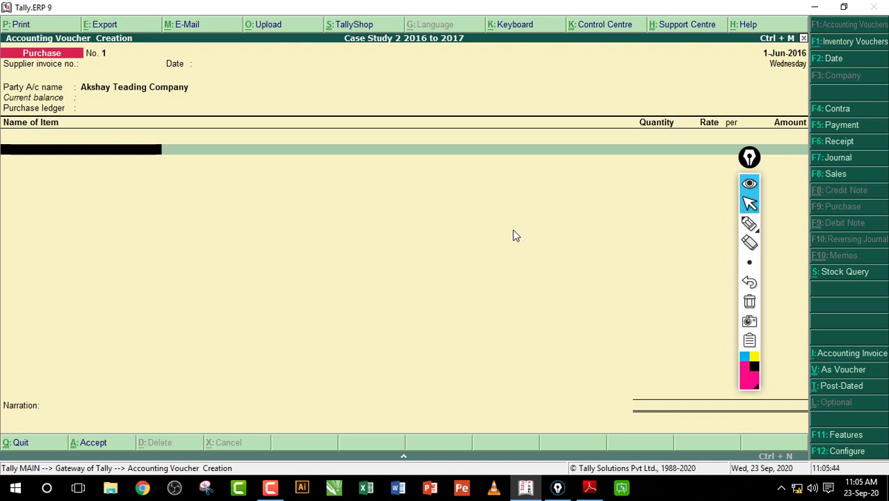
# Step: Review the Payment voucher's configuration options, marking the list with the pen, clear the marks and close the configuration
pyautogui.press('F5')
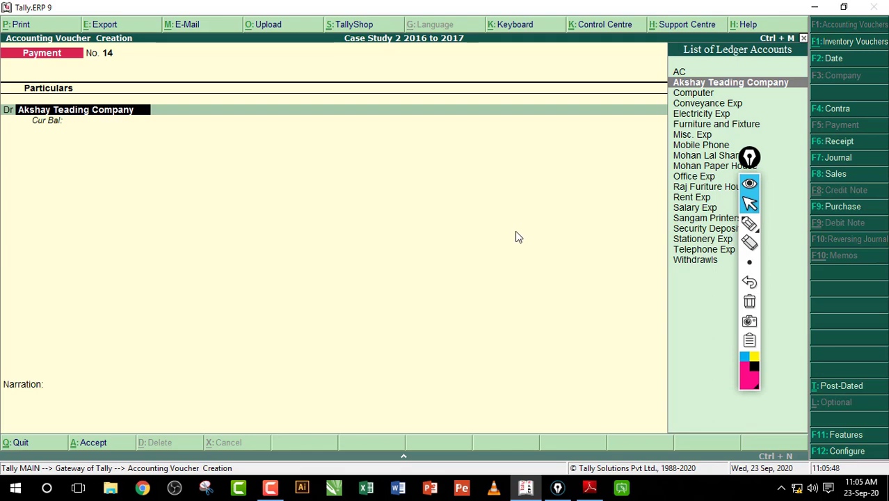
pyautogui.press('F12')
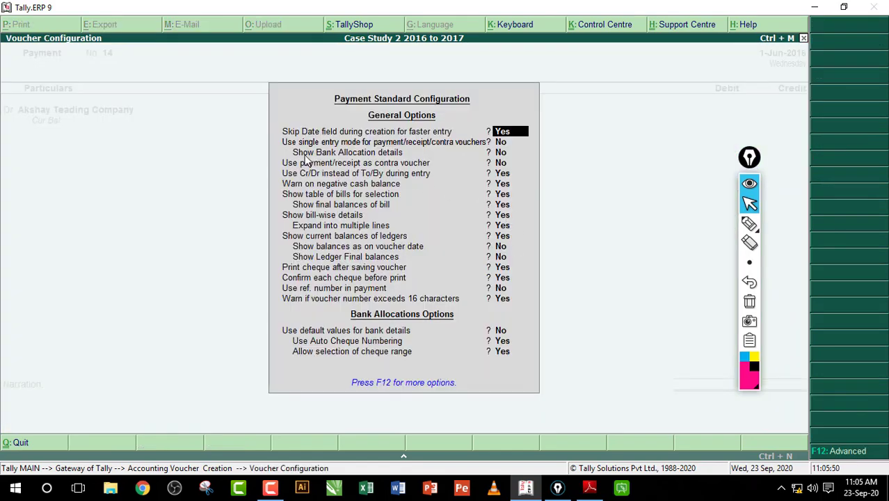
pyautogui.click(749, 223)
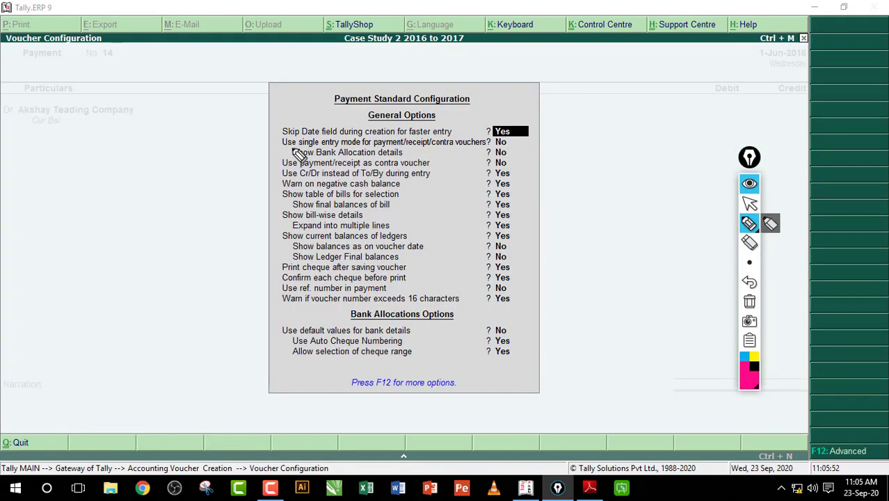
pyautogui.moveTo(309, 127); pyautogui.dragTo(277, 217)
pyautogui.moveTo(268, 248)
pyautogui.mouseDown()
pyautogui.moveTo(287, 376)
pyautogui.moveTo(295, 377)
pyautogui.mouseUp()
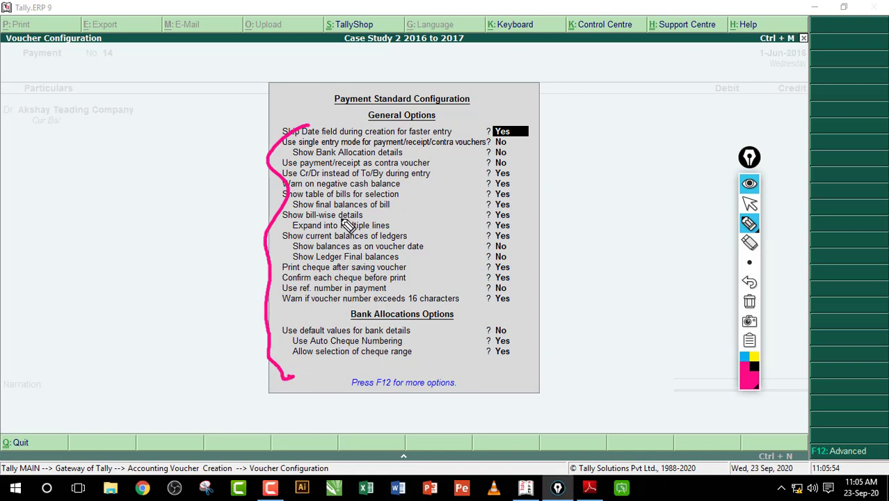
pyautogui.moveTo(309, 210); pyautogui.dragTo(379, 192)
pyautogui.moveTo(321, 239); pyautogui.dragTo(402, 230)
pyautogui.moveTo(323, 299); pyautogui.dragTo(459, 277)
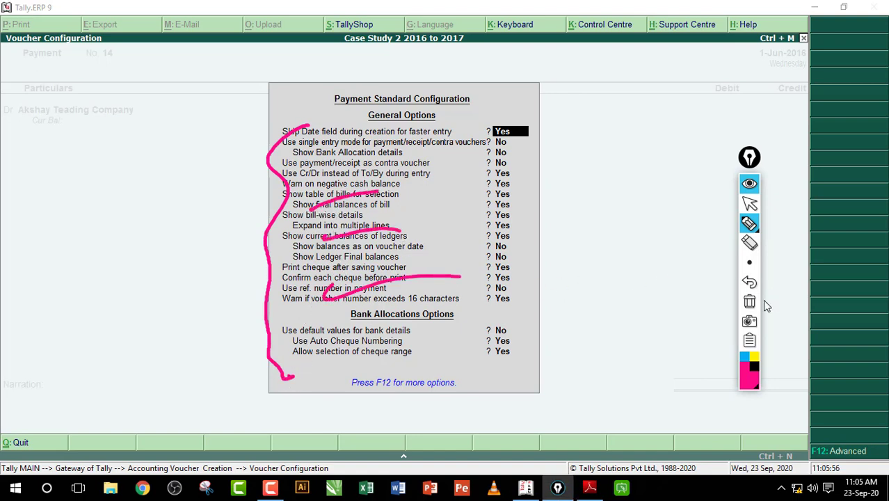
pyautogui.click(750, 302)
pyautogui.click(749, 203)
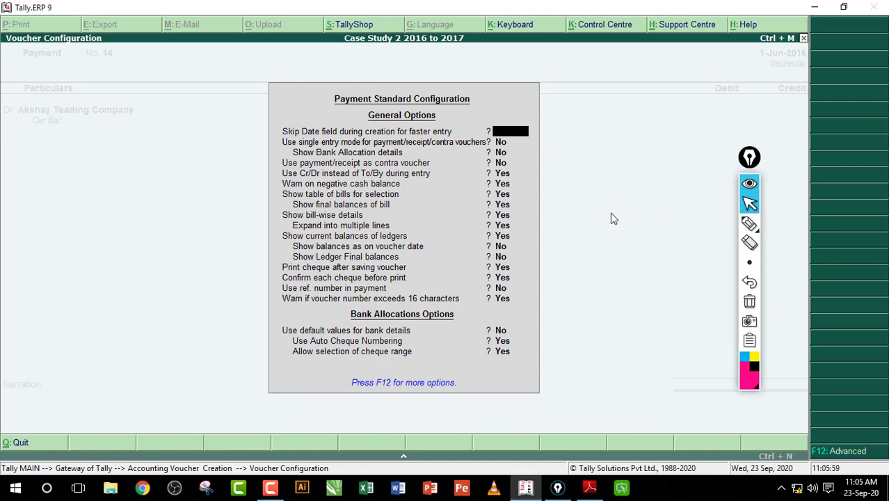
pyautogui.press('Escape')
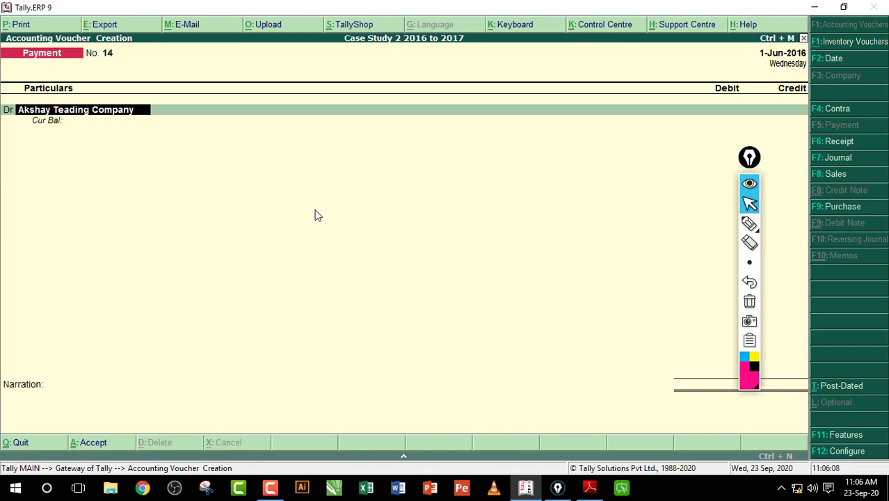
# Step: Return to the Purchase voucher's configuration, mark the common ledger account option and its Yes value, and clear the marks
pyautogui.press('F9')
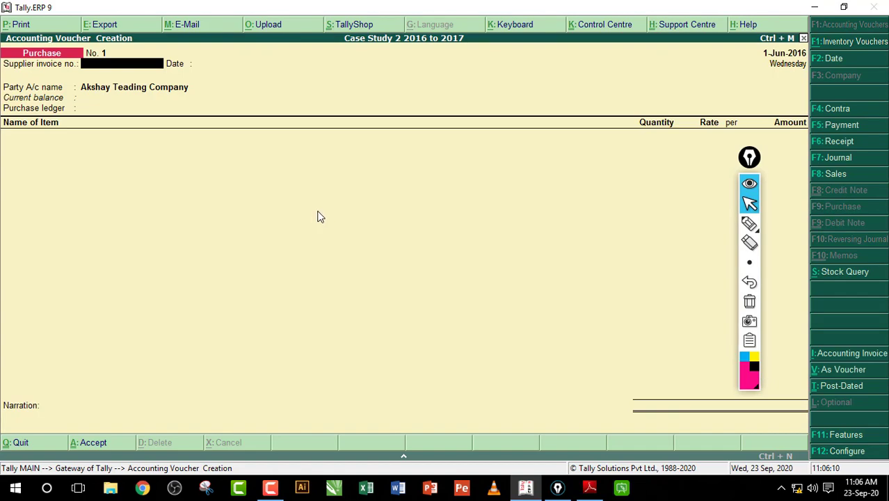
pyautogui.press('F12')
pyautogui.click(749, 223)
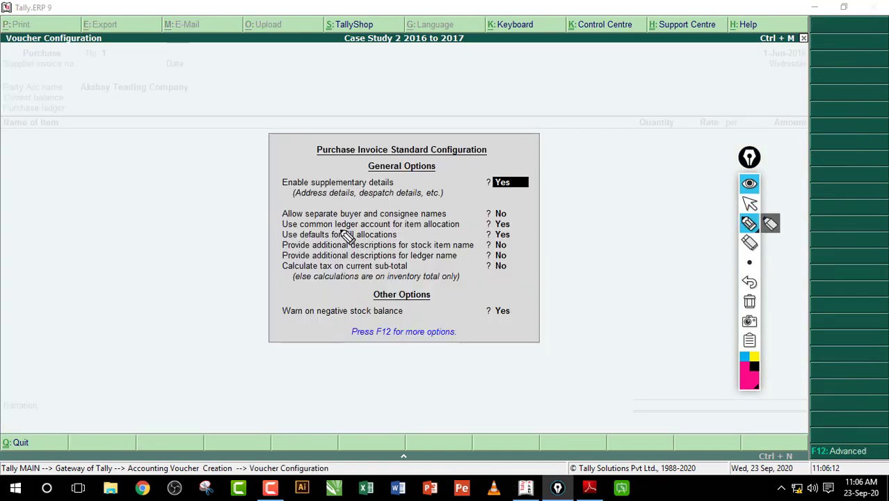
pyautogui.moveTo(321, 228)
pyautogui.mouseDown()
pyautogui.moveTo(514, 222)
pyautogui.moveTo(484, 218)
pyautogui.mouseUp()
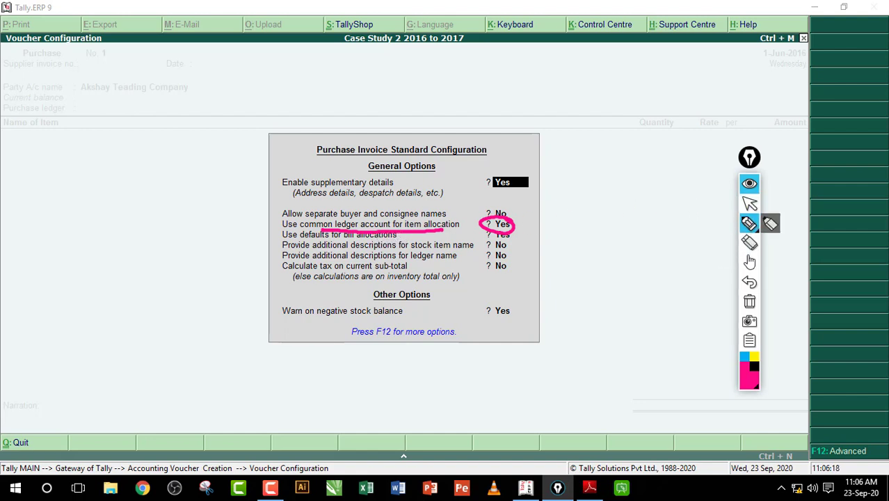
pyautogui.click(749, 300)
# Step: Bracket the Yes/No values of the Purchase invoice configuration with the pen, and remove the marking
pyautogui.moveTo(528, 170)
pyautogui.mouseDown()
pyautogui.moveTo(538, 240)
pyautogui.moveTo(523, 314)
pyautogui.mouseUp()
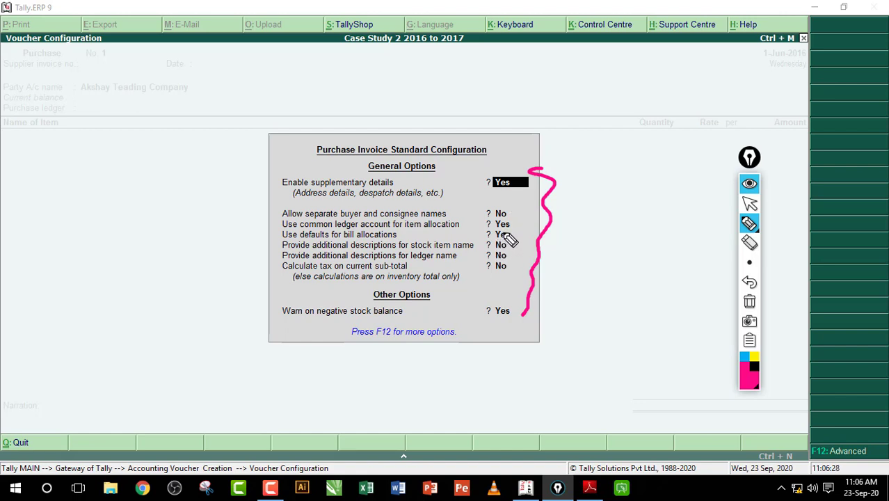
pyautogui.click(750, 203)
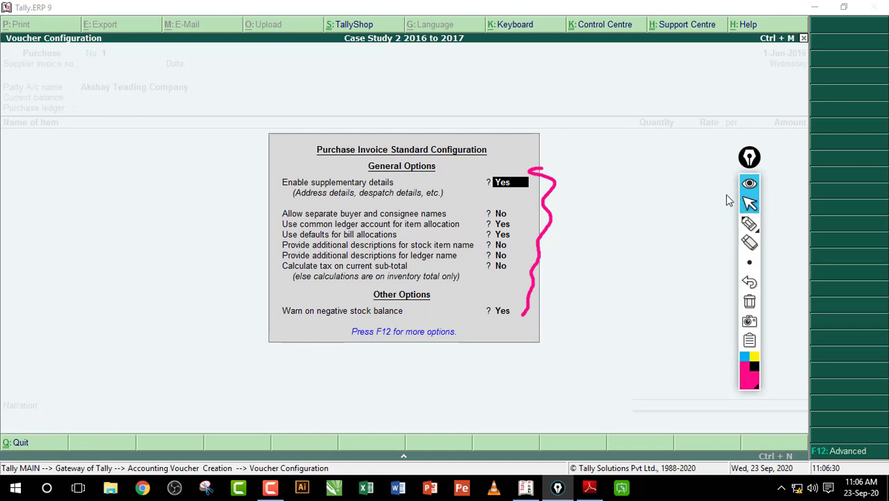
pyautogui.click(749, 241)
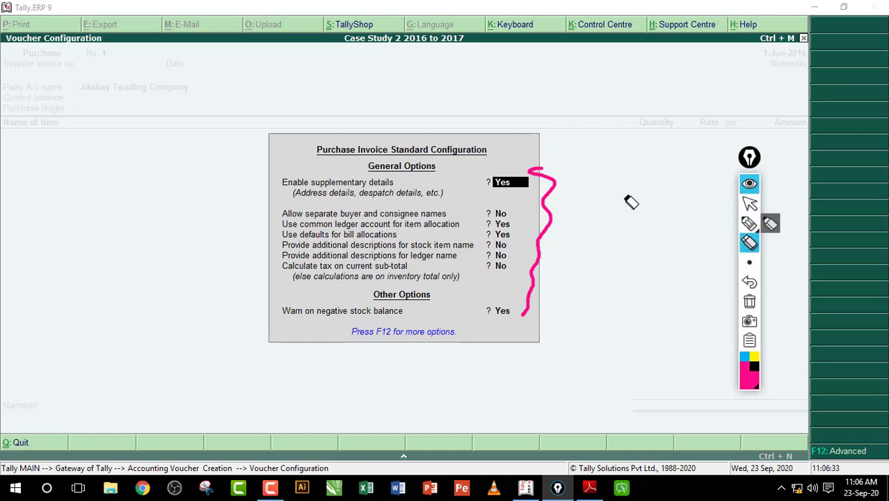
pyautogui.click(749, 203)
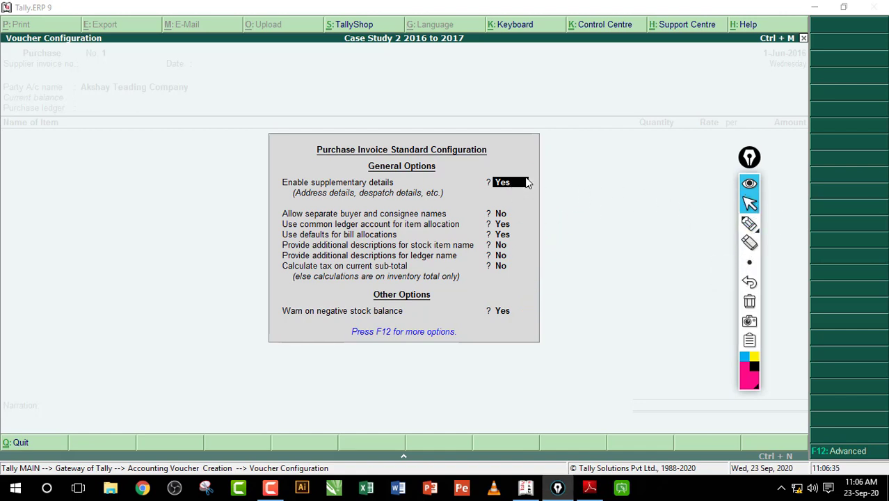
# Step: Set Enable supplementary details to No in the Purchase invoice configuration, mark that option with the pen, and clear the marks
pyautogui.click(350, 189)
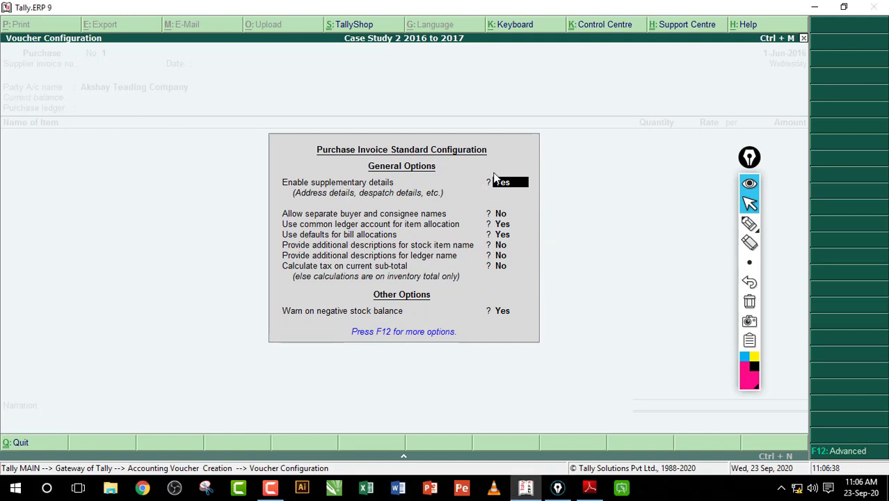
pyautogui.press('n')
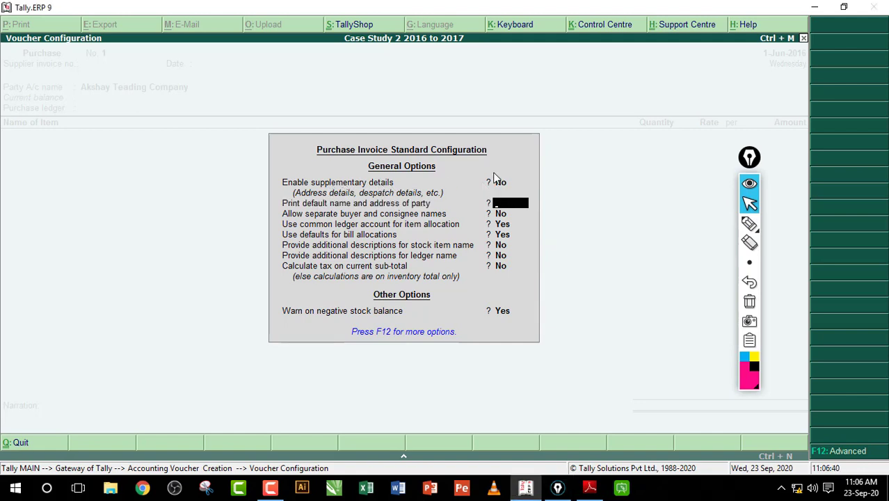
pyautogui.click(749, 223)
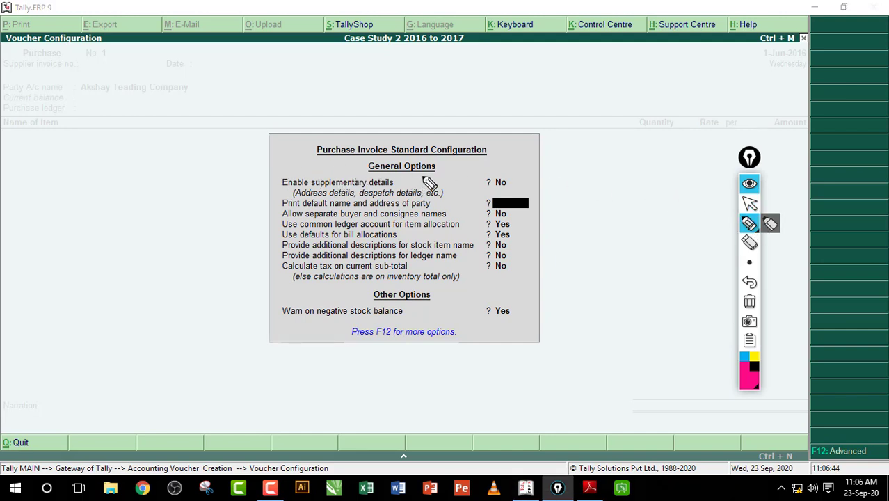
pyautogui.moveTo(425, 176); pyautogui.dragTo(397, 183)
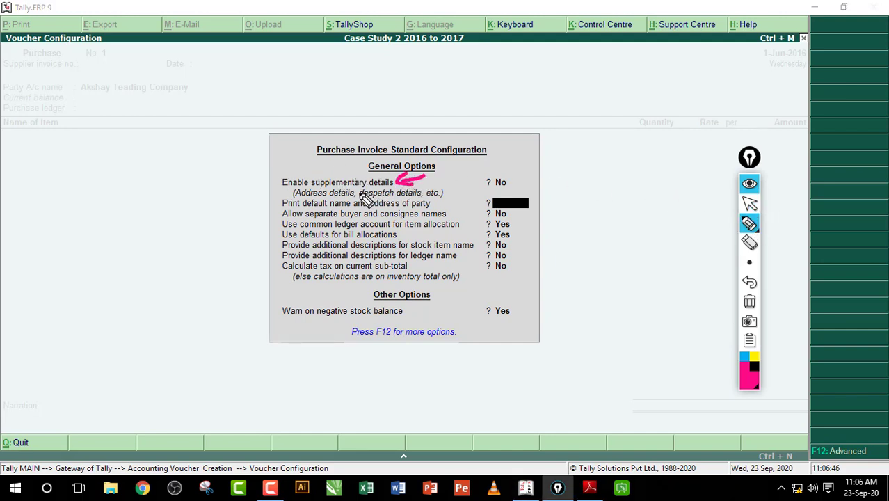
pyautogui.moveTo(319, 197); pyautogui.dragTo(421, 197)
pyautogui.moveTo(575, 144)
pyautogui.mouseDown()
pyautogui.moveTo(582, 145)
pyautogui.moveTo(563, 165)
pyautogui.moveTo(591, 155)
pyautogui.mouseUp()
pyautogui.moveTo(577, 189)
pyautogui.mouseDown()
pyautogui.moveTo(607, 198)
pyautogui.moveTo(589, 212)
pyautogui.mouseUp()
pyautogui.moveTo(442, 182); pyautogui.dragTo(402, 186)
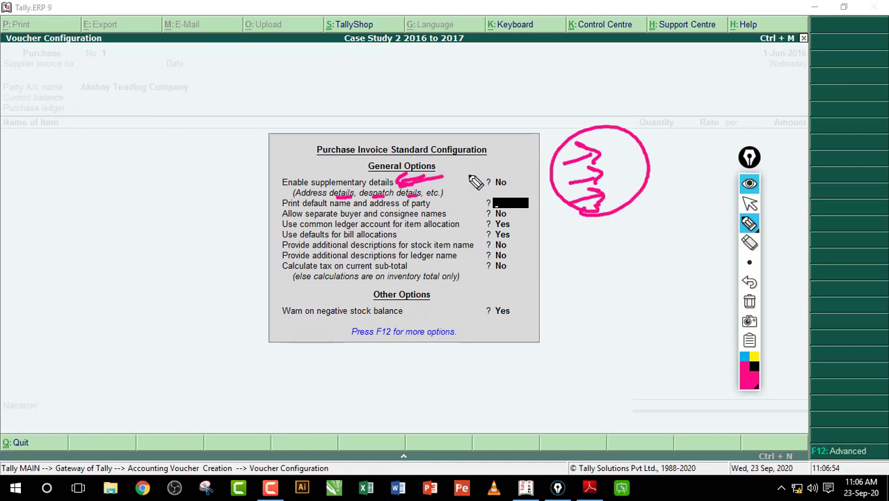
pyautogui.click(749, 301)
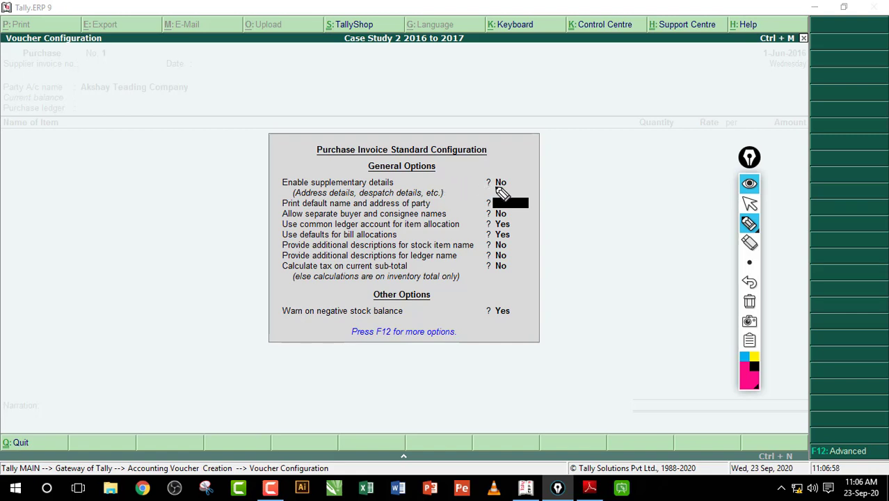
# Step: Circle the No value of Enable supplementary details with the pen, mark beside the common ledger account value, and remove the marks
pyautogui.moveTo(518, 173)
pyautogui.mouseDown()
pyautogui.moveTo(486, 179)
pyautogui.moveTo(500, 203)
pyautogui.mouseUp()
pyautogui.click(749, 282)
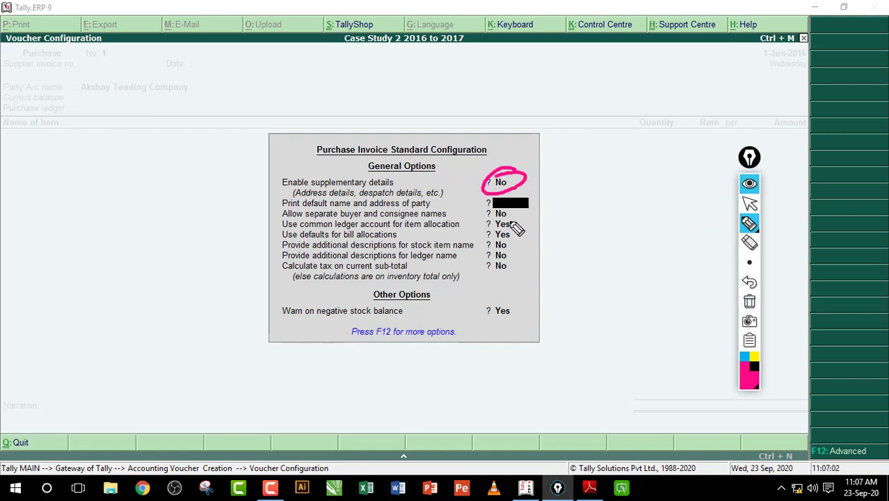
pyautogui.moveTo(519, 231); pyautogui.dragTo(554, 222)
pyautogui.click(749, 301)
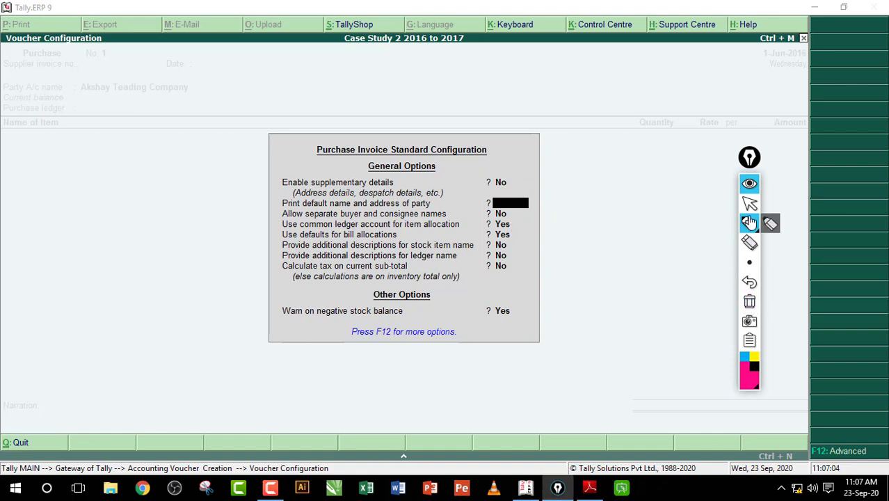
# Step: Accept the remaining Purchase invoice settings, leave the supplier invoice number and date blank, and advance to the Purchase ledger field
pyautogui.click(749, 203)
pyautogui.click(626, 209)
pyautogui.press('Return')
pyautogui.press('Return')
pyautogui.press('Return')
pyautogui.press('Return')
pyautogui.press('Return')
pyautogui.press('Return')
pyautogui.press('Return')
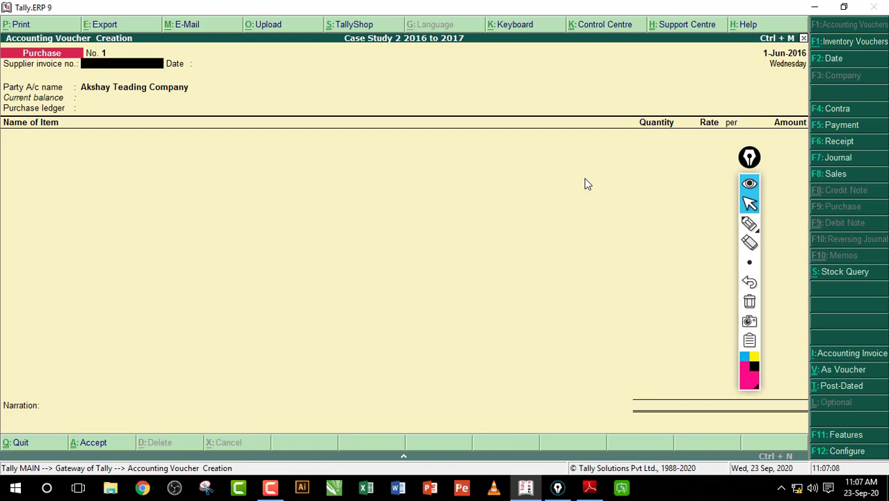
pyautogui.press('Return')
pyautogui.press('Return')
pyautogui.press('Return')
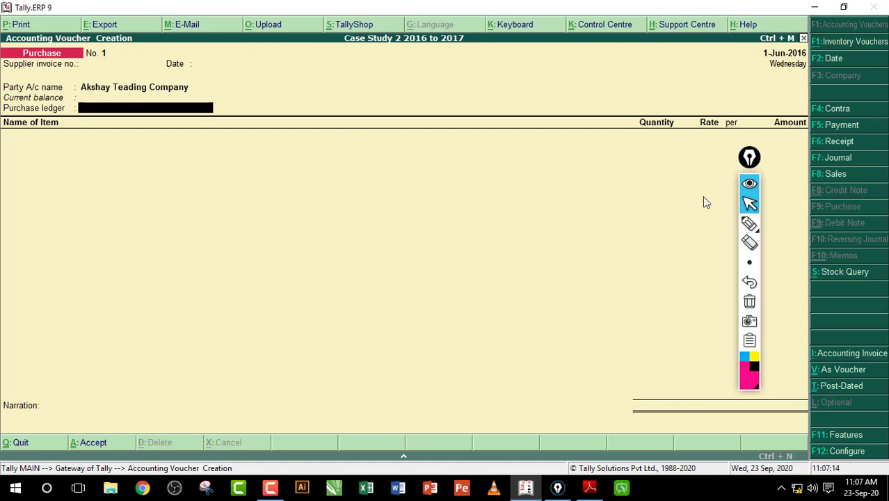
# Step: Annotate the party account as Cr and the purchase ledger as Dr with the pen, add handwritten notes below, and clear everything
pyautogui.click(749, 223)
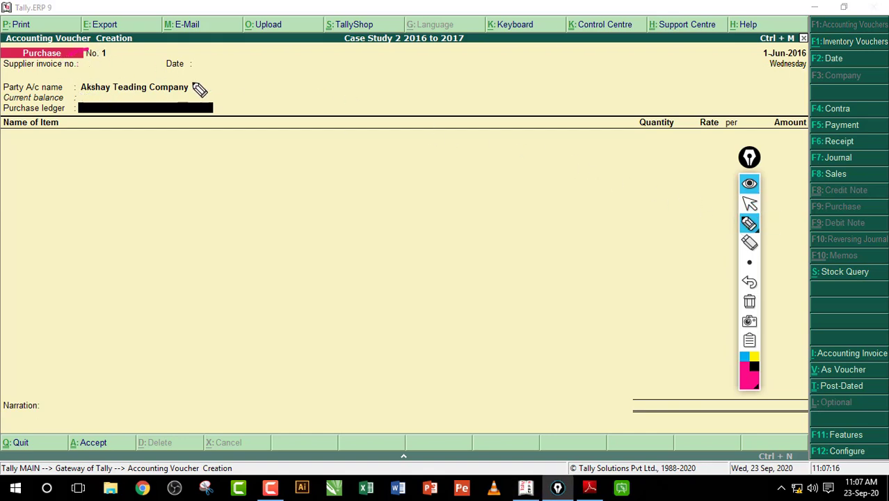
pyautogui.moveTo(232, 82)
pyautogui.mouseDown()
pyautogui.moveTo(224, 91)
pyautogui.moveTo(222, 84)
pyautogui.moveTo(278, 80)
pyautogui.moveTo(270, 74)
pyautogui.mouseUp()
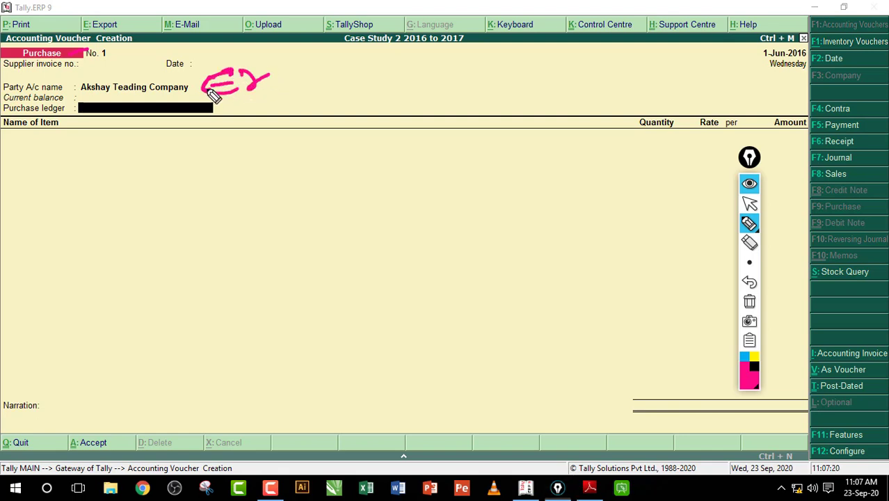
pyautogui.moveTo(87, 109)
pyautogui.mouseDown()
pyautogui.moveTo(223, 103)
pyautogui.moveTo(283, 123)
pyautogui.moveTo(300, 107)
pyautogui.mouseUp()
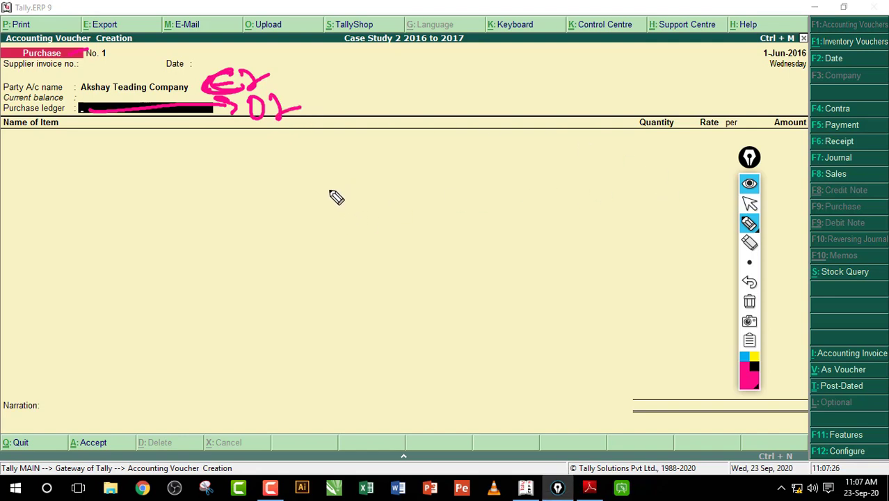
pyautogui.moveTo(333, 188)
pyautogui.mouseDown()
pyautogui.moveTo(373, 200)
pyautogui.moveTo(412, 186)
pyautogui.mouseUp()
pyautogui.moveTo(459, 158)
pyautogui.mouseDown()
pyautogui.moveTo(463, 183)
pyautogui.moveTo(499, 208)
pyautogui.mouseUp()
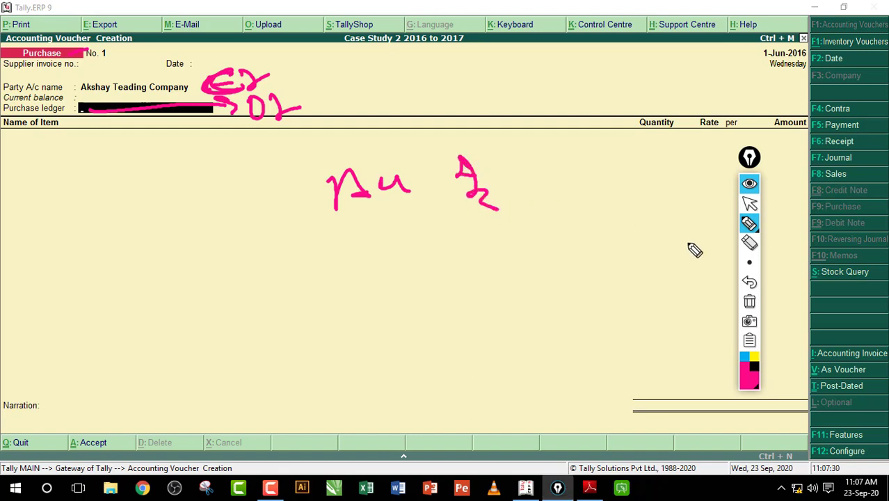
pyautogui.click(751, 303)
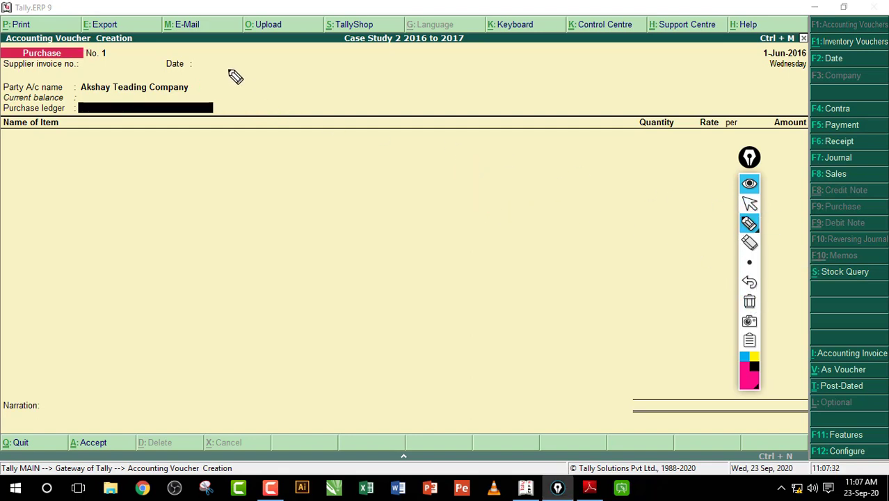
# Step: Bracket the voucher's account header and the item area with the pen, label both parts, and clear the drawing
pyautogui.moveTo(213, 71)
pyautogui.mouseDown()
pyautogui.moveTo(249, 109)
pyautogui.moveTo(341, 84)
pyautogui.moveTo(391, 82)
pyautogui.mouseUp()
pyautogui.moveTo(19, 137)
pyautogui.mouseDown()
pyautogui.moveTo(274, 229)
pyautogui.moveTo(133, 294)
pyautogui.mouseUp()
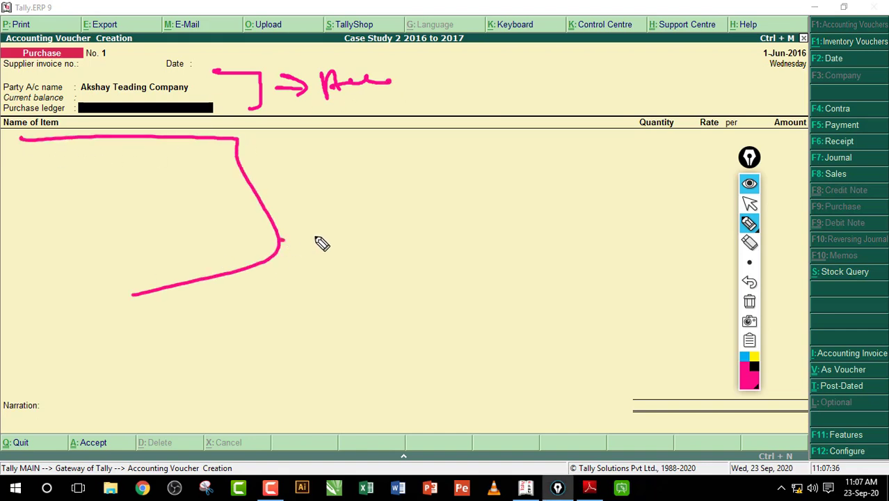
pyautogui.moveTo(279, 240); pyautogui.dragTo(320, 239)
pyautogui.moveTo(313, 220); pyautogui.dragTo(322, 245)
pyautogui.moveTo(360, 207)
pyautogui.mouseDown()
pyautogui.moveTo(375, 221)
pyautogui.moveTo(366, 243)
pyautogui.mouseUp()
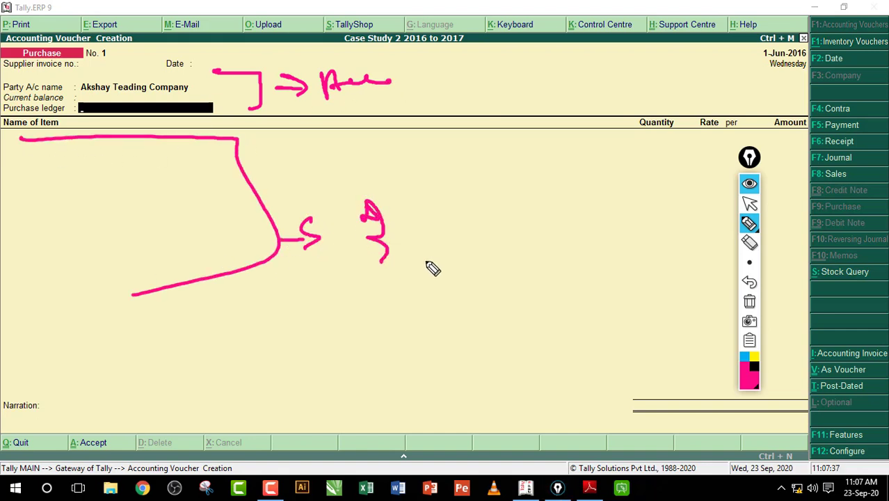
pyautogui.click(748, 301)
# Step: Mark the Akshay Teading Company party account as Cr and the empty purchase ledger as Dr with pen arrows
pyautogui.moveTo(197, 86); pyautogui.dragTo(250, 90)
pyautogui.moveTo(264, 79)
pyautogui.mouseDown()
pyautogui.moveTo(277, 93)
pyautogui.moveTo(293, 83)
pyautogui.mouseUp()
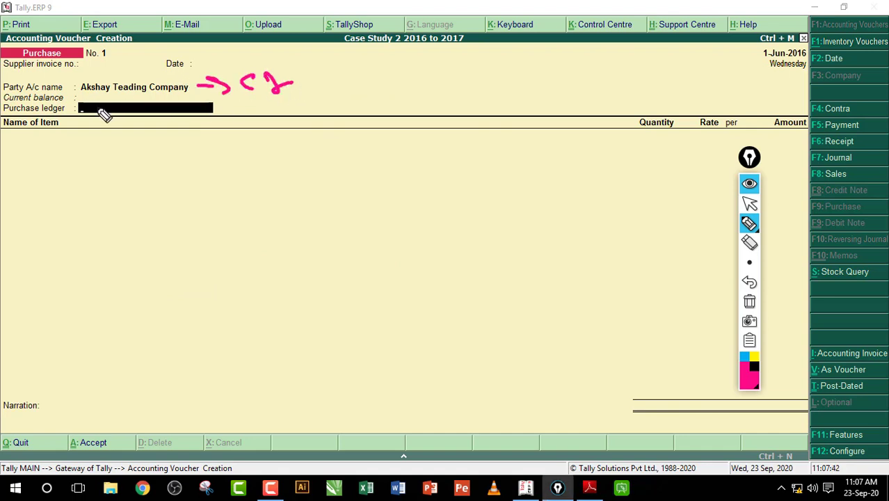
pyautogui.moveTo(95, 107); pyautogui.dragTo(199, 108)
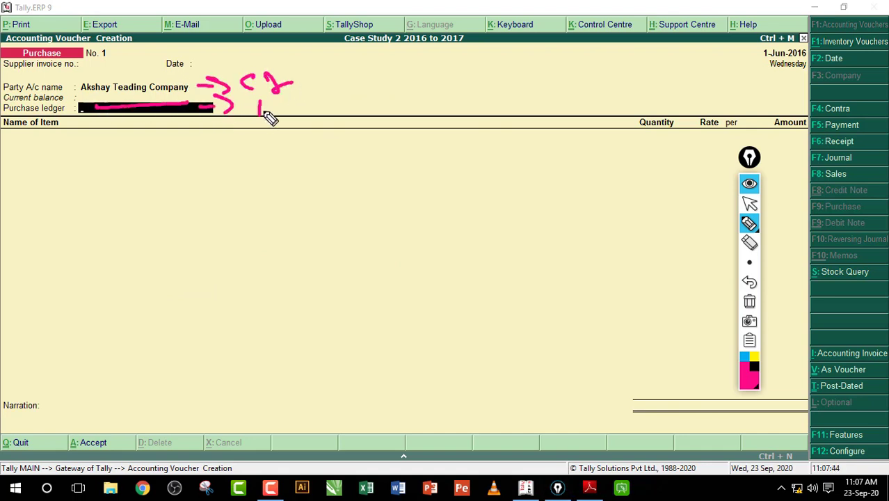
pyautogui.moveTo(259, 104)
pyautogui.mouseDown()
pyautogui.moveTo(284, 109)
pyautogui.moveTo(284, 119)
pyautogui.moveTo(300, 106)
pyautogui.mouseUp()
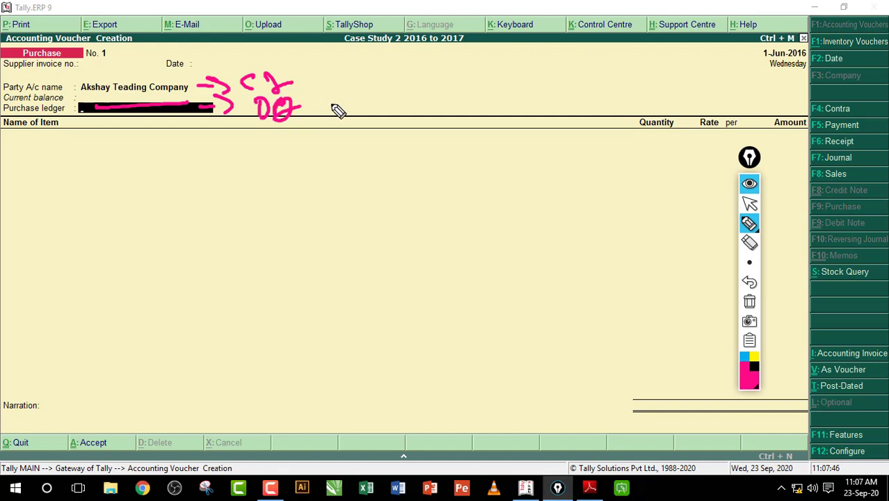
# Step: Write a Sale comparison with Dr above Cr in the voucher header, erase it, and clear all remaining pen marks
pyautogui.moveTo(481, 47)
pyautogui.mouseDown()
pyautogui.moveTo(466, 69)
pyautogui.moveTo(512, 64)
pyautogui.mouseUp()
pyautogui.moveTo(516, 48); pyautogui.dragTo(518, 66)
pyautogui.moveTo(508, 58); pyautogui.dragTo(528, 51)
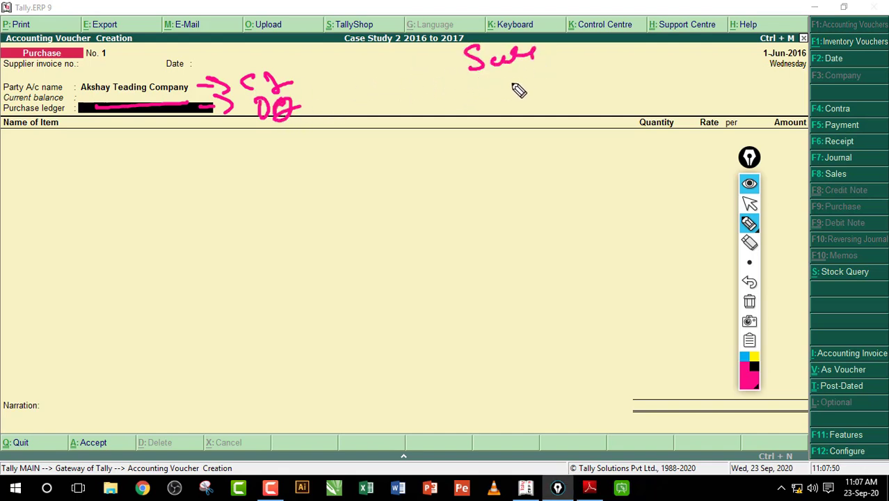
pyautogui.moveTo(464, 80); pyautogui.dragTo(533, 79)
pyautogui.moveTo(559, 67)
pyautogui.mouseDown()
pyautogui.moveTo(559, 91)
pyautogui.moveTo(621, 89)
pyautogui.mouseUp()
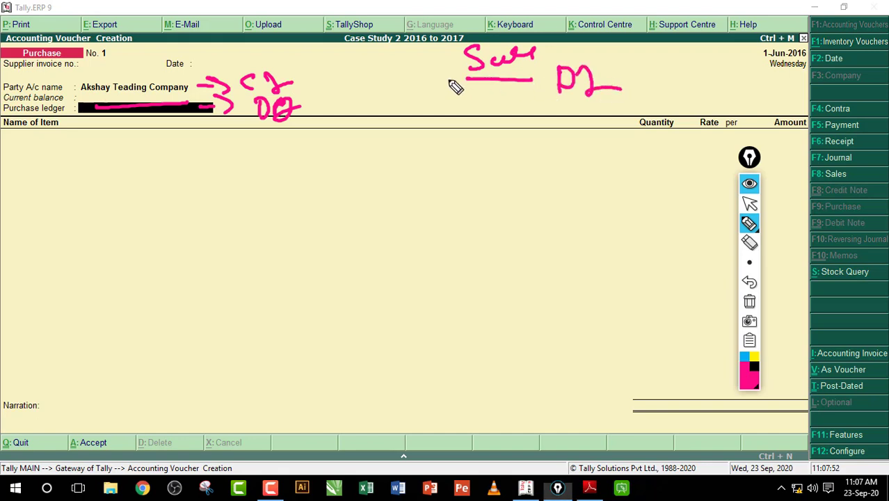
pyautogui.moveTo(572, 105)
pyautogui.mouseDown()
pyautogui.moveTo(561, 116)
pyautogui.moveTo(572, 123)
pyautogui.mouseUp()
pyautogui.moveTo(583, 110); pyautogui.dragTo(618, 115)
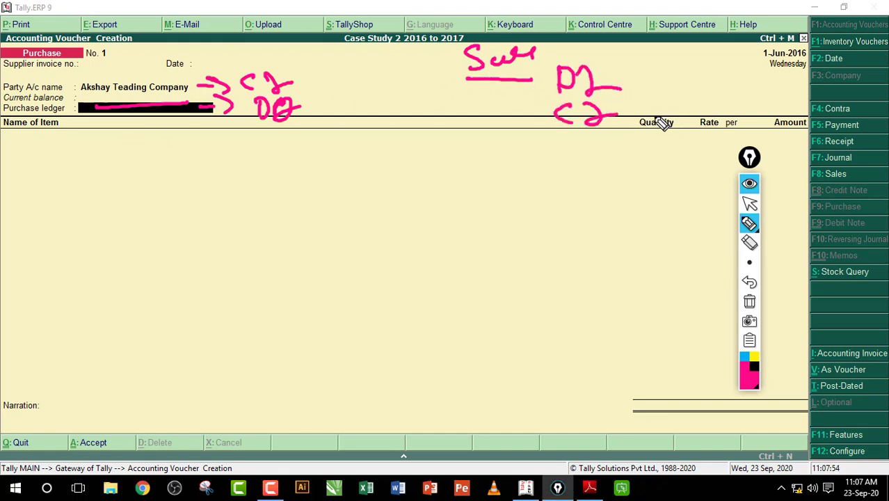
pyautogui.click(748, 242)
pyautogui.moveTo(591, 144)
pyautogui.mouseDown()
pyautogui.moveTo(532, 101)
pyautogui.moveTo(466, 82)
pyautogui.mouseUp()
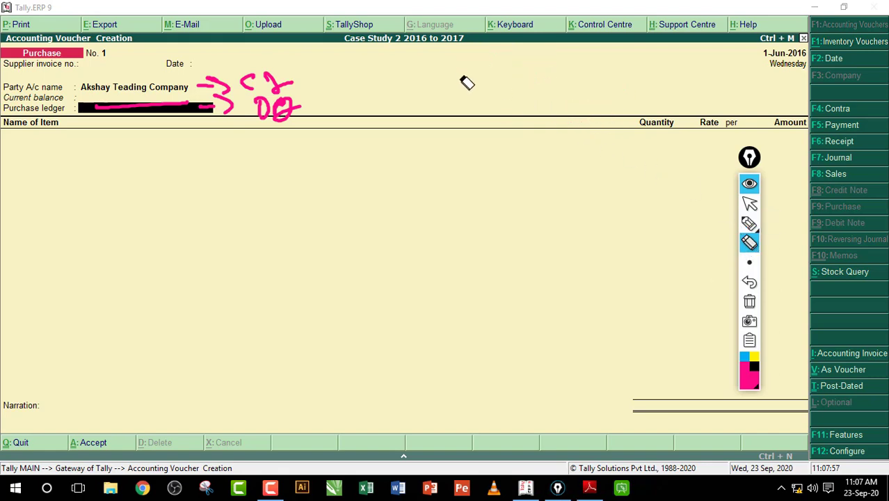
pyautogui.click(749, 204)
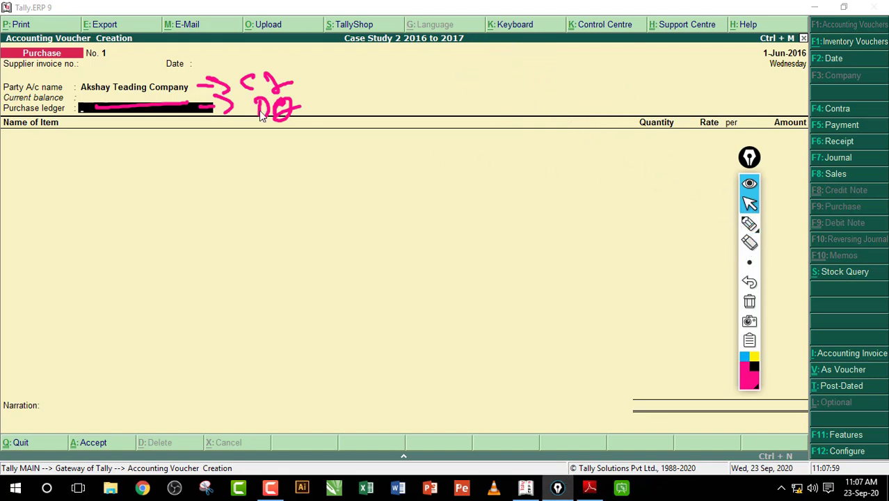
pyautogui.click(749, 301)
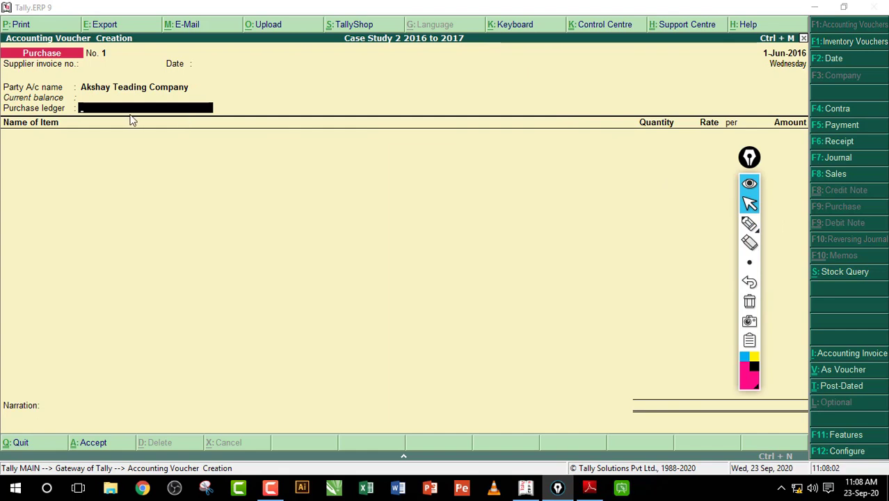
# Step: Start a new ledger named Purchase A\c from the Purchase ledger field and place it under Purchase Accounts
pyautogui.click(71, 112)
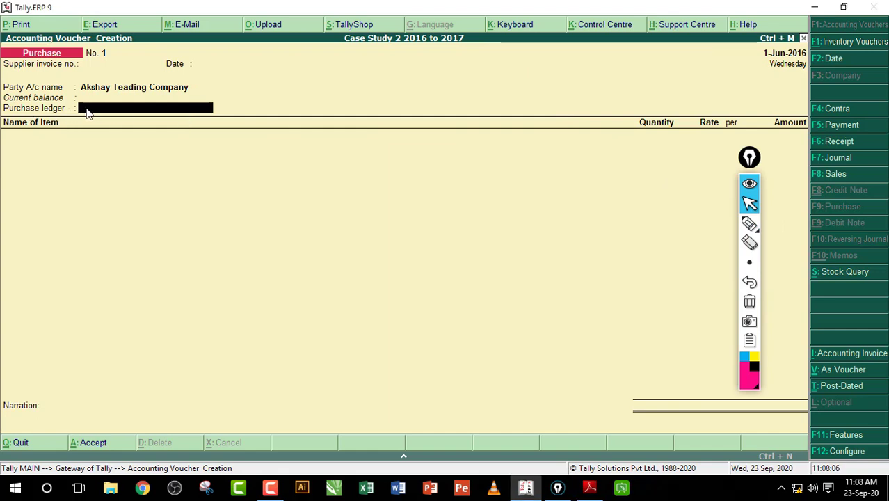
pyautogui.hotkey('alt', 'c')
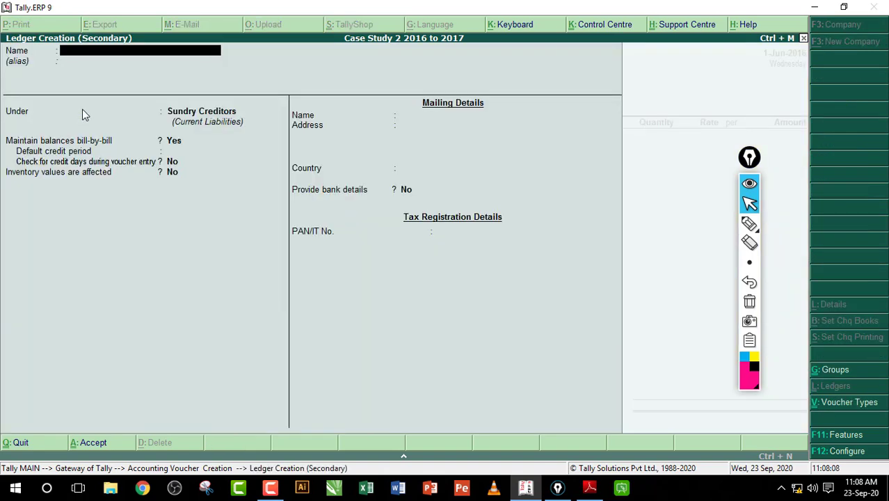
pyautogui.write('Purchase A\\c')
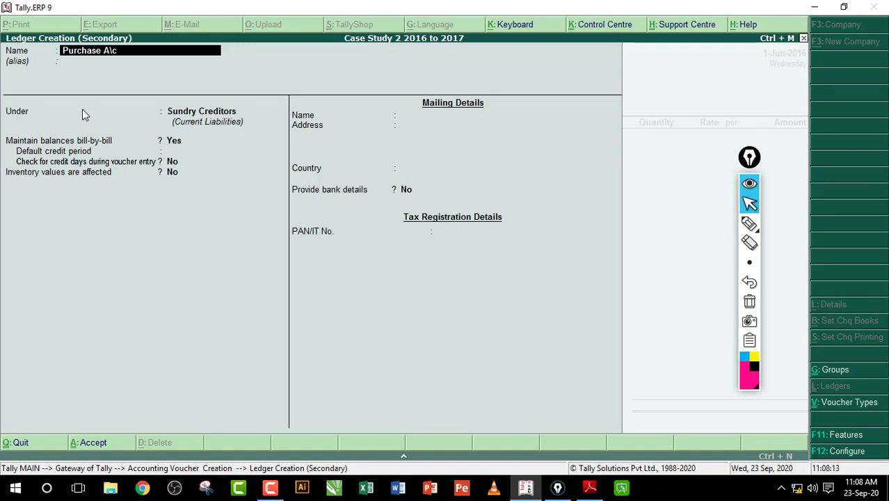
pyautogui.press('Return')
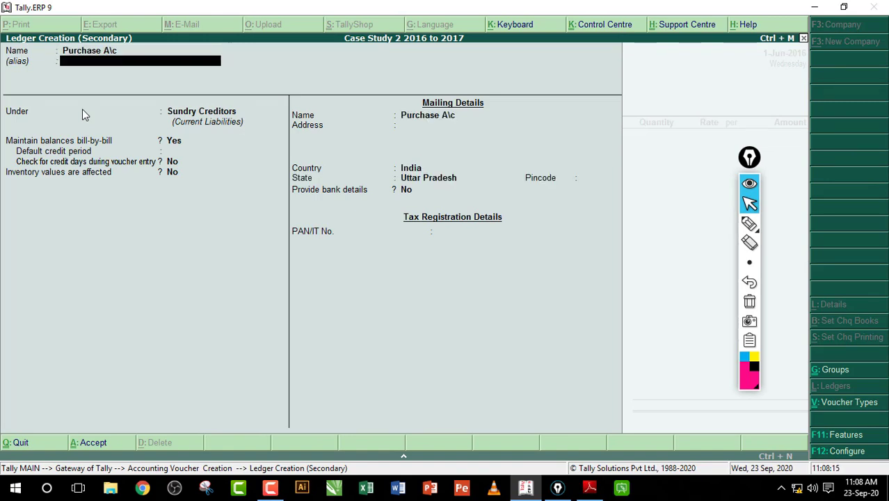
pyautogui.press('Return')
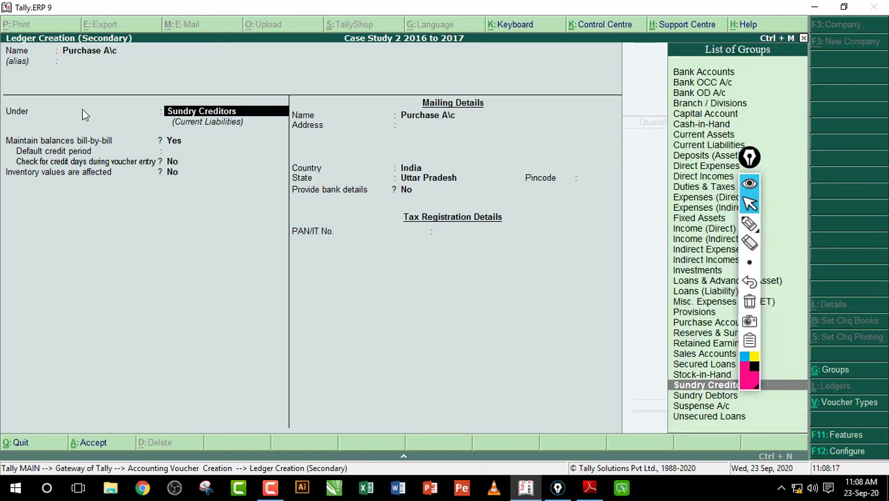
pyautogui.write('P')
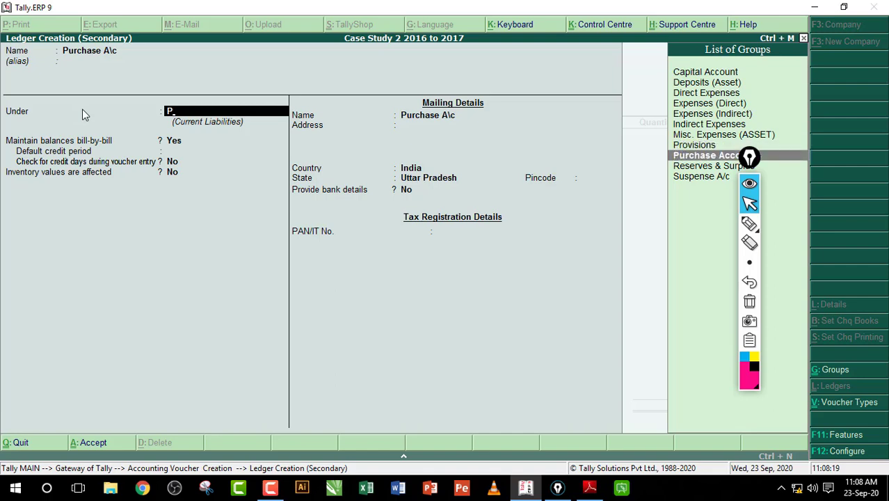
pyautogui.press('Return')
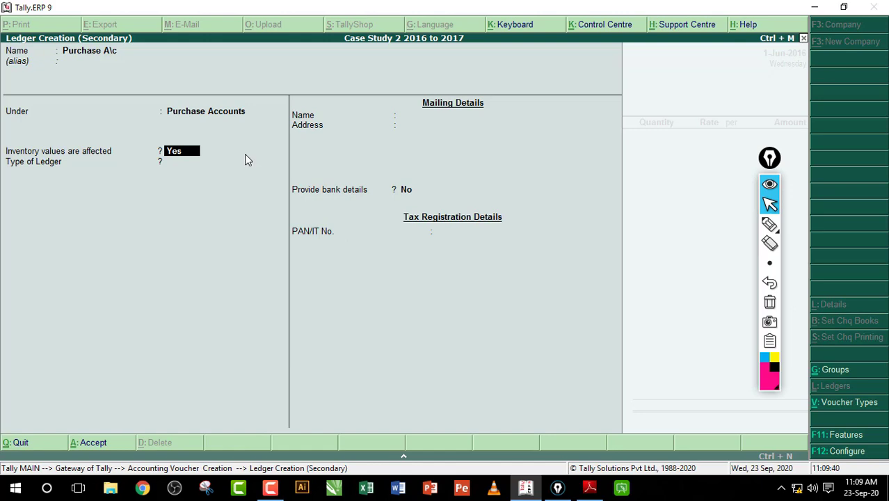
# Step: Check the company's Accounting Features and return to the Purchase A\c ledger creation at the Inventory values are affected setting
pyautogui.press('F11')
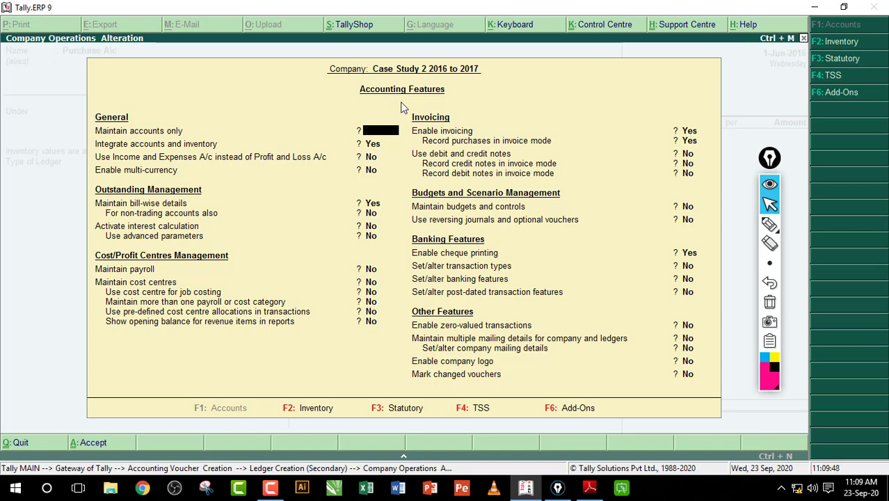
pyautogui.press('Escape')
pyautogui.press('y')
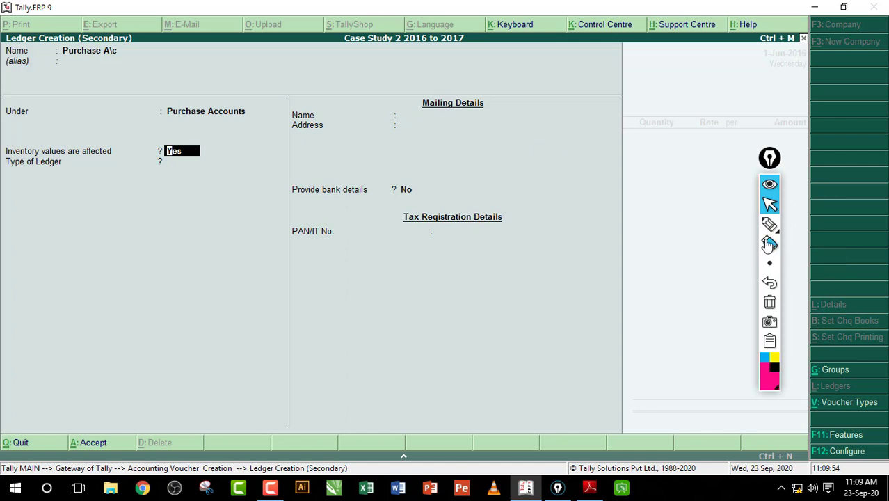
# Step: Circle the Features option with the pen, remove the mark, and return to the pointer
pyautogui.click(769, 224)
pyautogui.moveTo(843, 449)
pyautogui.mouseDown()
pyautogui.moveTo(807, 418)
pyautogui.moveTo(850, 451)
pyautogui.mouseUp()
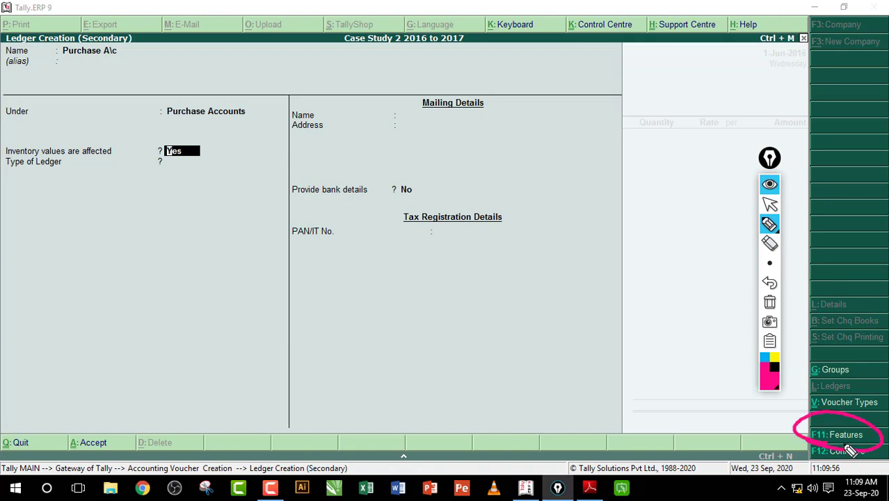
pyautogui.click(774, 275)
pyautogui.click(770, 204)
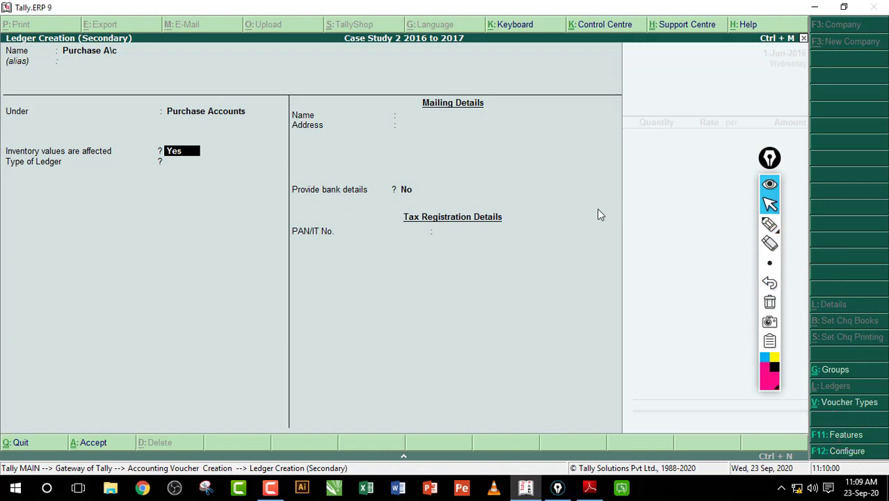
# Step: Open the company's Accounting Features and handwrite a pen note beside the heading
pyautogui.press('F11')
pyautogui.click(769, 223)
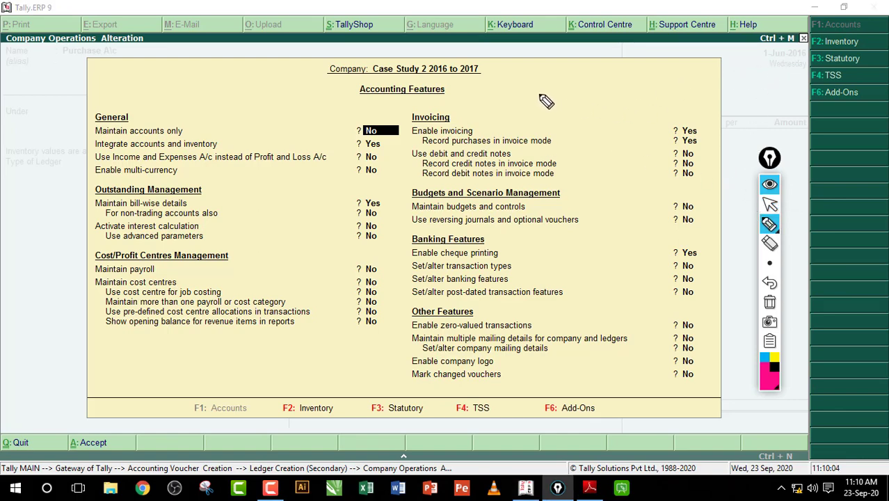
pyautogui.moveTo(544, 108)
pyautogui.mouseDown()
pyautogui.moveTo(560, 79)
pyautogui.moveTo(599, 103)
pyautogui.moveTo(644, 77)
pyautogui.moveTo(658, 104)
pyautogui.moveTo(723, 78)
pyautogui.mouseUp()
pyautogui.moveTo(709, 79)
pyautogui.mouseDown()
pyautogui.moveTo(709, 103)
pyautogui.moveTo(723, 108)
pyautogui.moveTo(754, 87)
pyautogui.mouseUp()
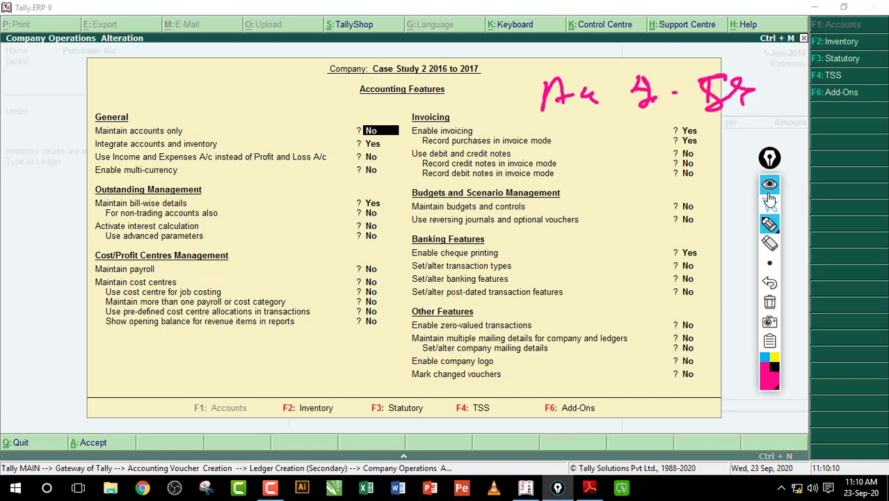
pyautogui.click(769, 203)
pyautogui.click(638, 149)
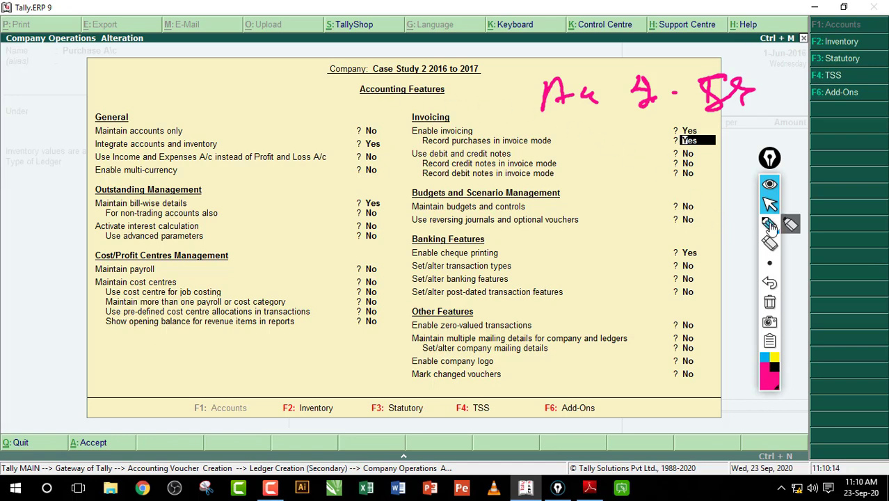
# Step: View the Inventory Features and the Statutory and Taxation features, mark the Statutory and Taxation heading with the pen, and clear all marks
pyautogui.press('F2')
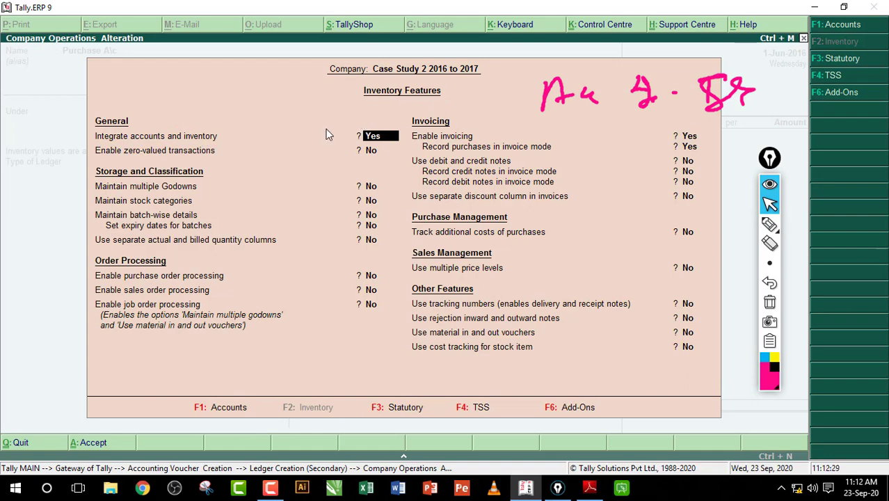
pyautogui.press('F3')
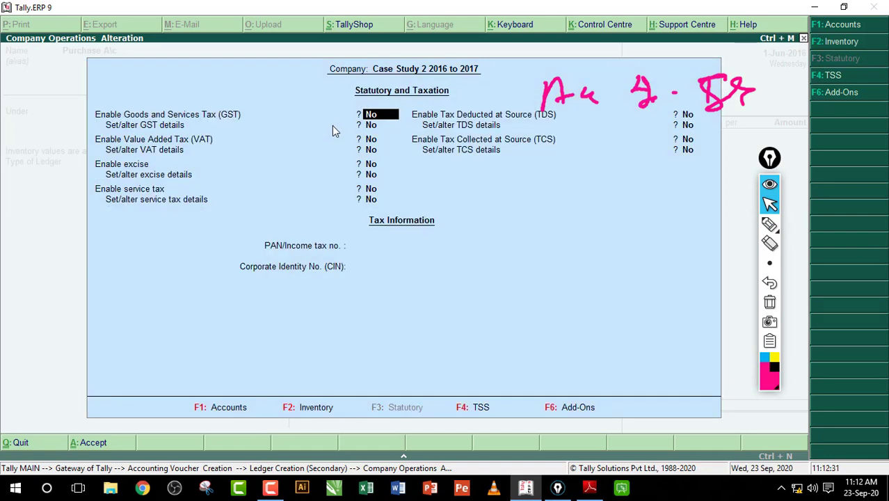
pyautogui.click(769, 223)
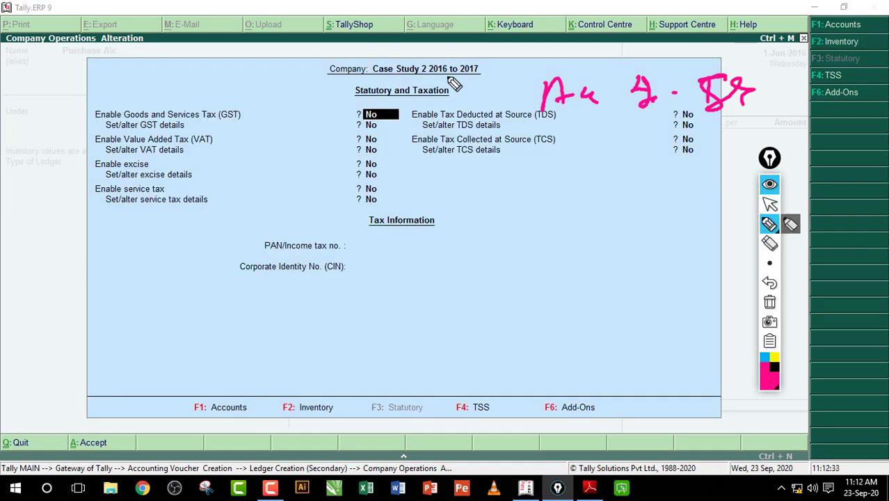
pyautogui.moveTo(363, 108)
pyautogui.mouseDown()
pyautogui.moveTo(333, 89)
pyautogui.moveTo(379, 106)
pyautogui.mouseUp()
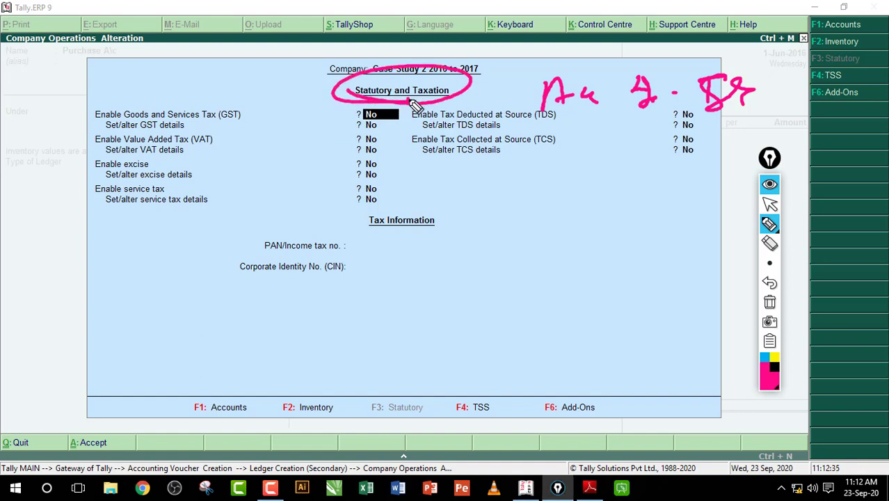
pyautogui.click(770, 301)
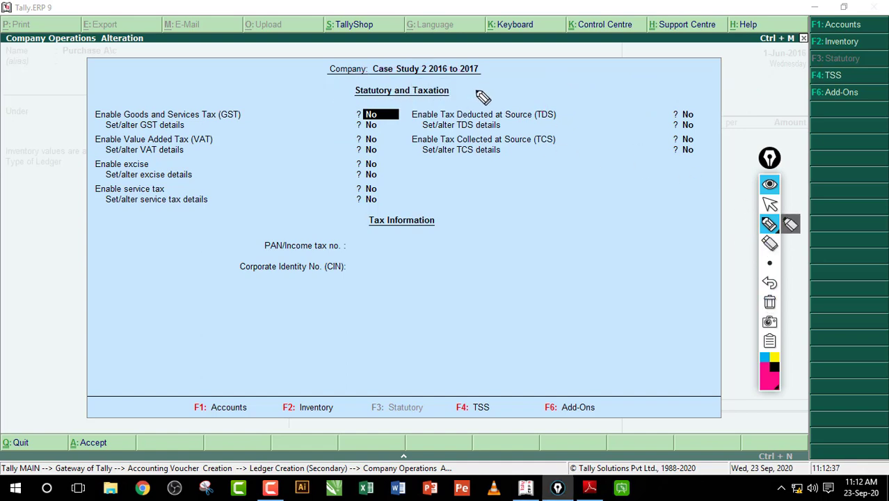
pyautogui.moveTo(516, 82)
pyautogui.mouseDown()
pyautogui.moveTo(472, 94)
pyautogui.moveTo(485, 99)
pyautogui.mouseUp()
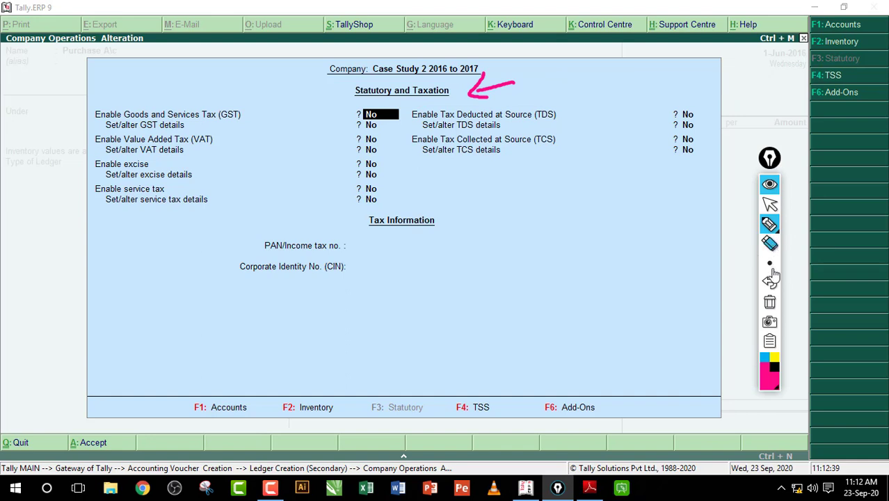
pyautogui.click(769, 301)
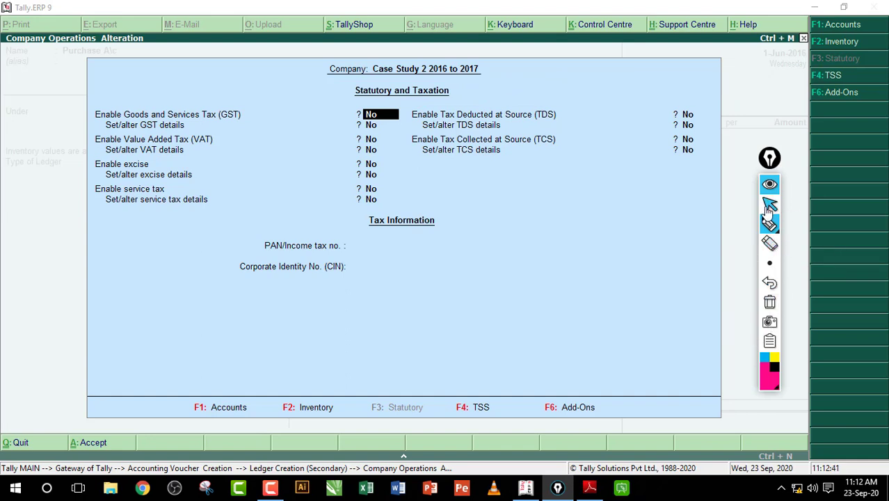
pyautogui.click(768, 207)
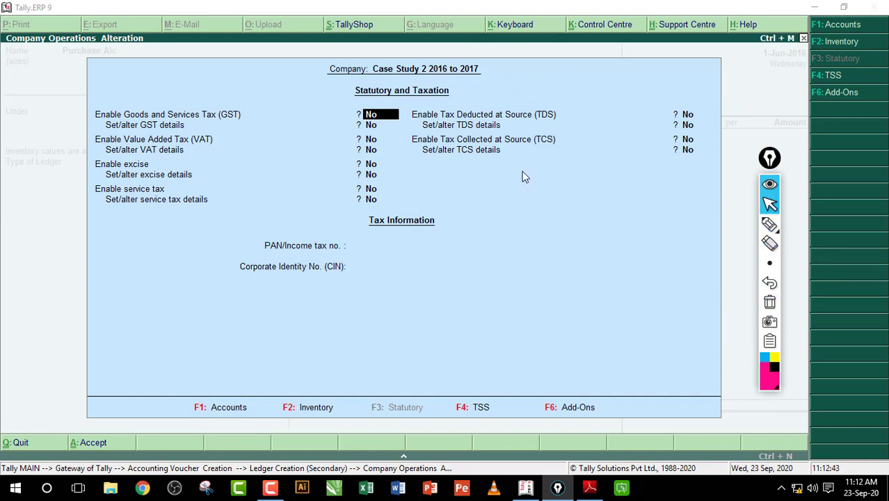
# Step: Return to the Accounting Features, bracket the options from Invoicing to Other Features with the pen, and clear the mark
pyautogui.hotkey('ctrl', 'a')
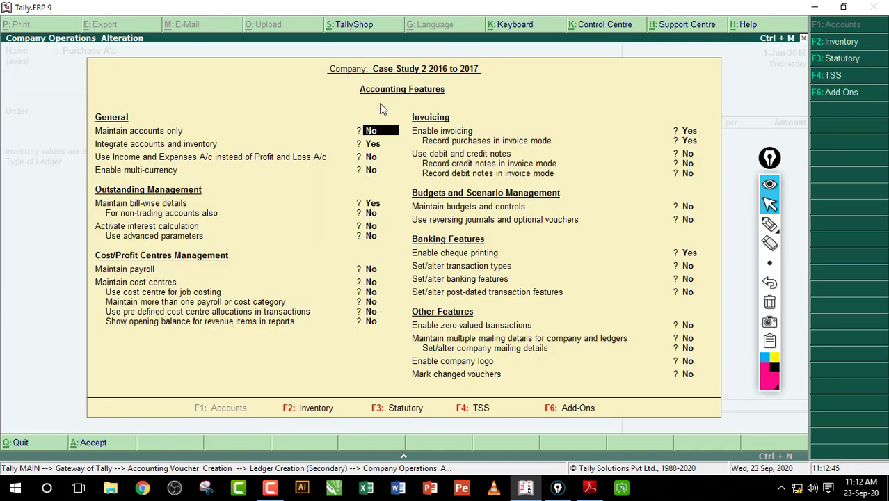
pyautogui.click(768, 223)
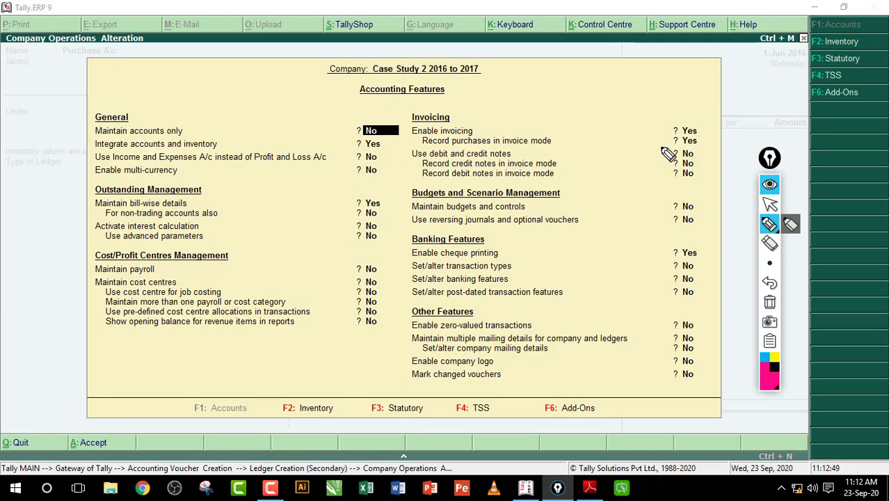
pyautogui.moveTo(648, 118)
pyautogui.mouseDown()
pyautogui.moveTo(702, 262)
pyautogui.moveTo(694, 400)
pyautogui.mouseUp()
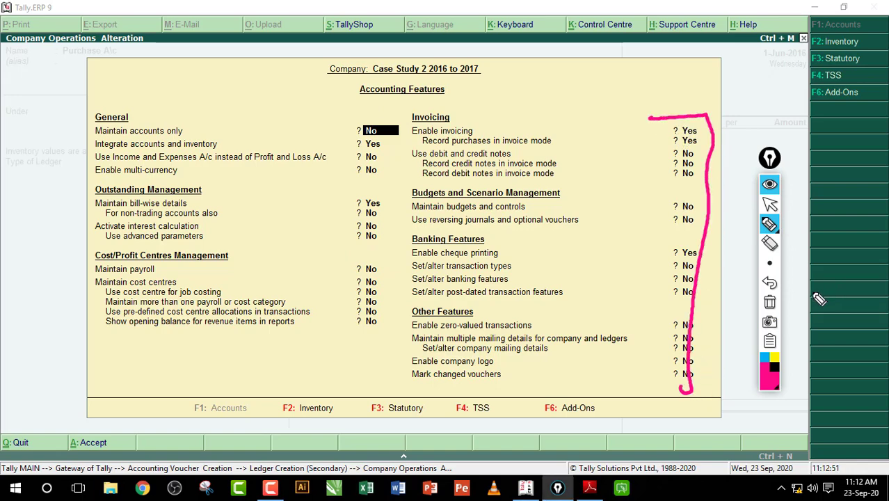
pyautogui.click(769, 302)
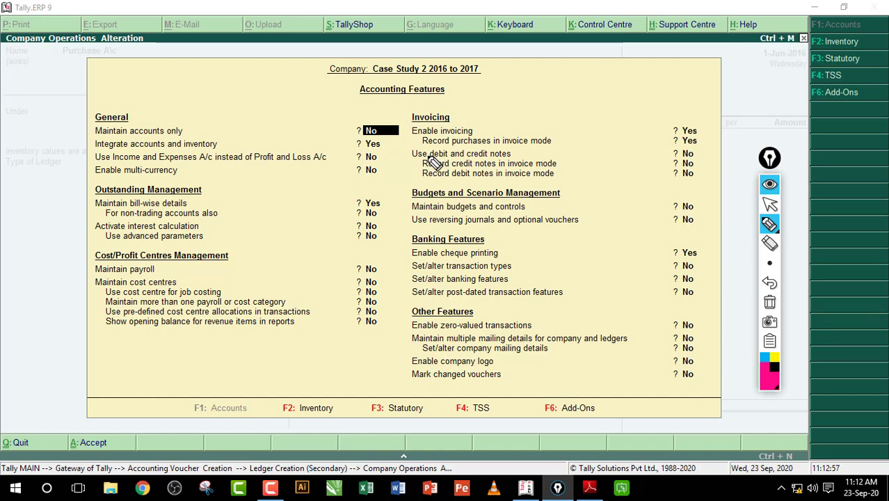
pyautogui.click(769, 203)
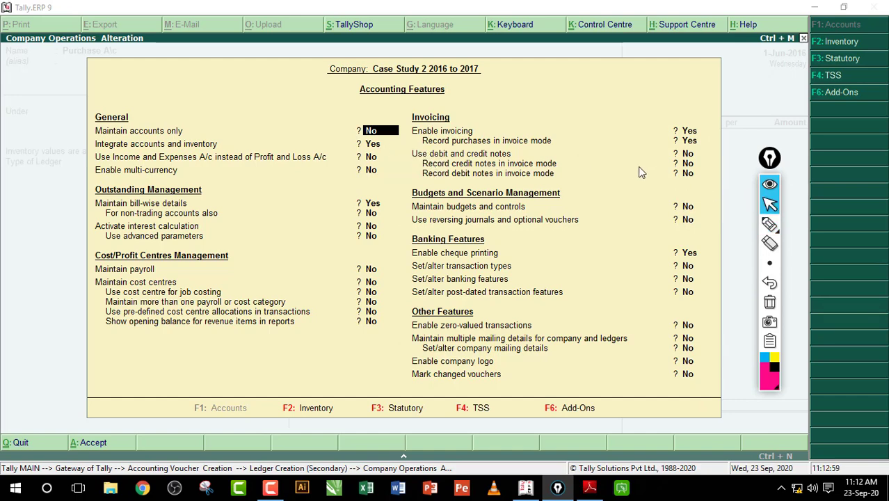
# Step: Review the Inventory, Statutory and Accounting features again and return to the Purchase A\c ledger creation
pyautogui.press('F2')
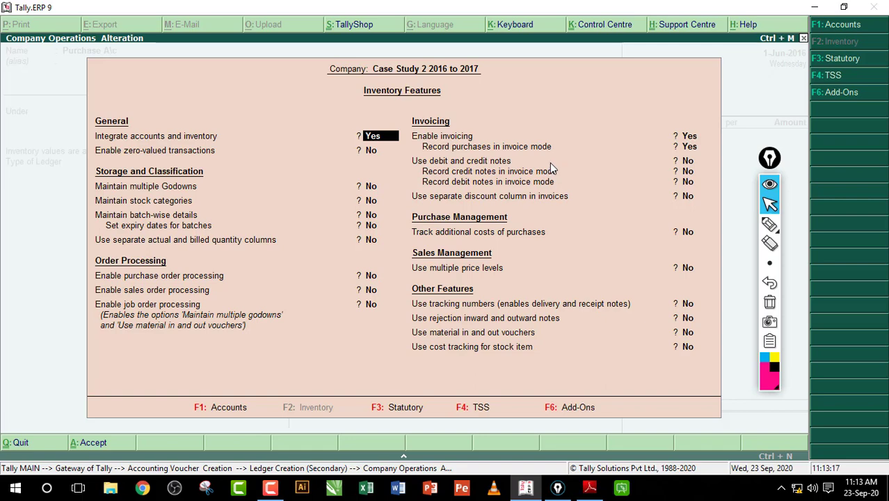
pyautogui.press('F3')
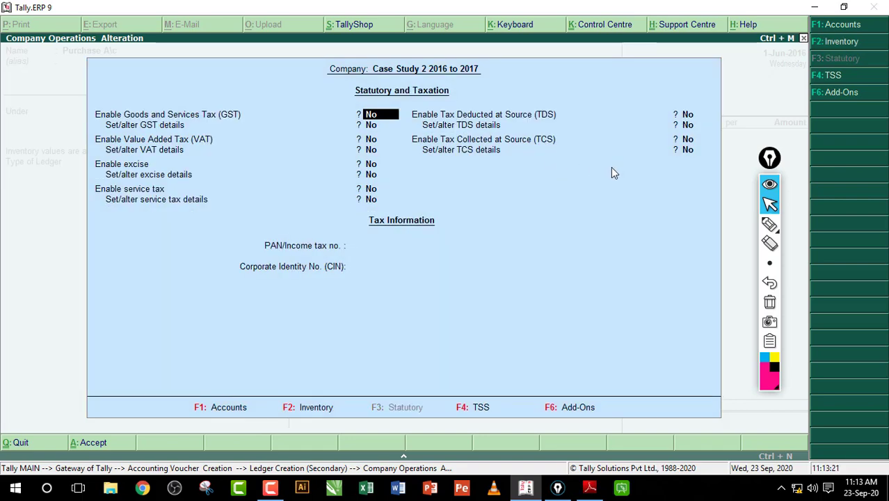
pyautogui.press('F1')
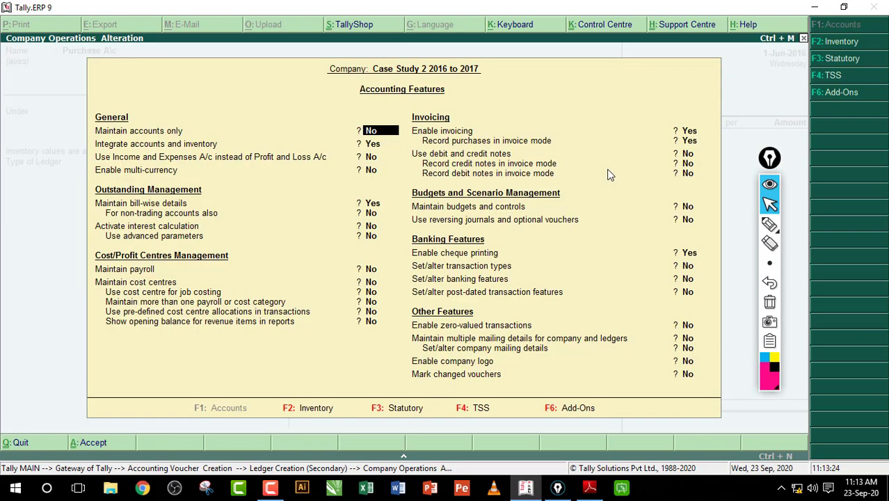
pyautogui.press('Escape')
pyautogui.press('y')
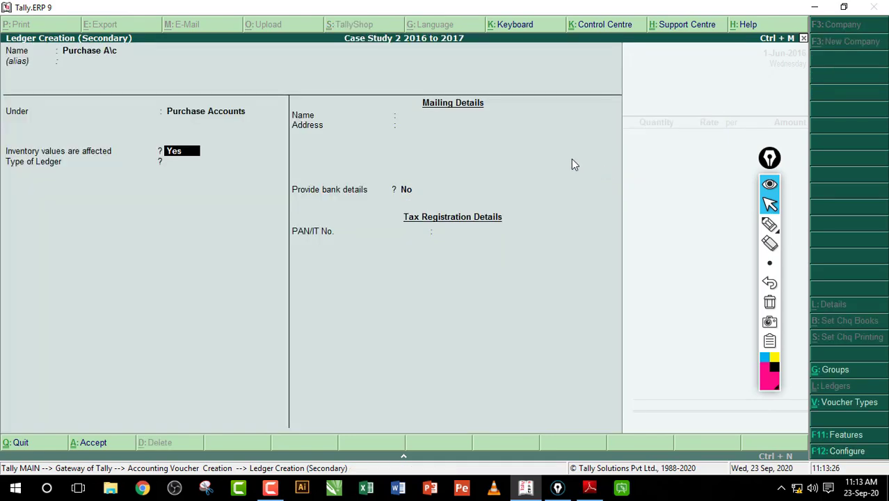
# Step: Point a pen arrow at the Inventory values are affected setting and clear it
pyautogui.click(770, 224)
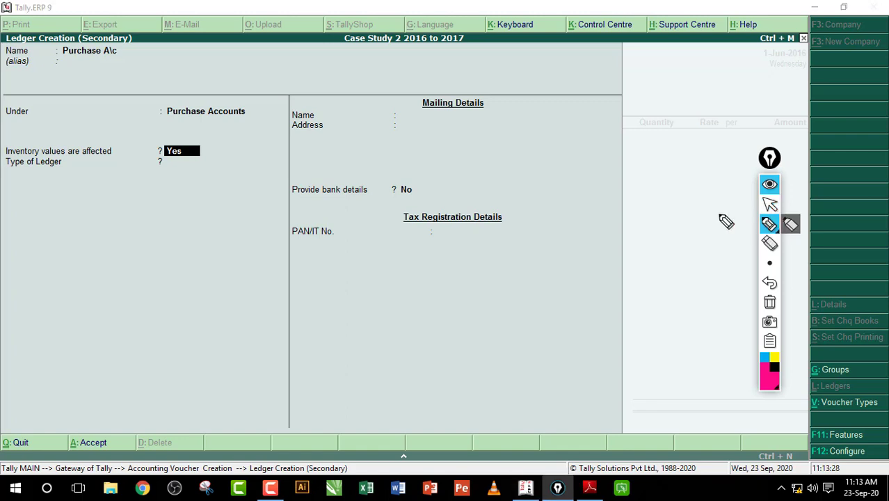
pyautogui.moveTo(125, 149)
pyautogui.mouseDown()
pyautogui.moveTo(149, 148)
pyautogui.moveTo(143, 159)
pyautogui.mouseUp()
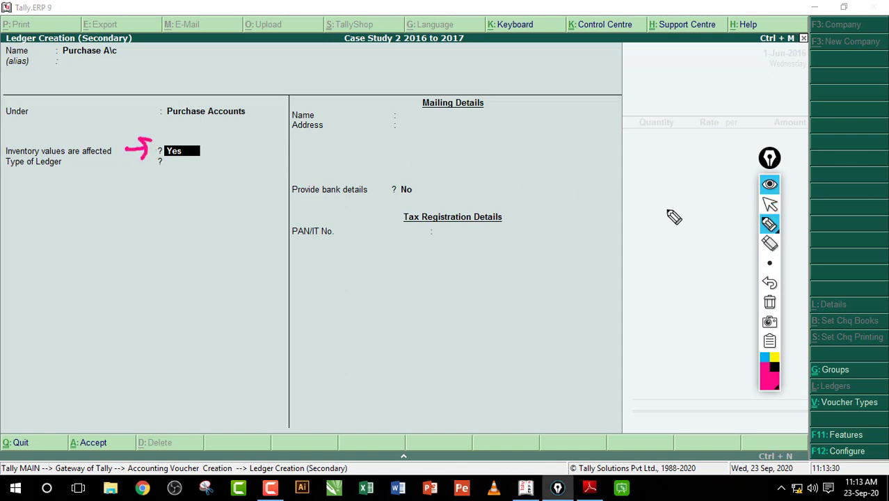
pyautogui.click(769, 302)
pyautogui.click(769, 204)
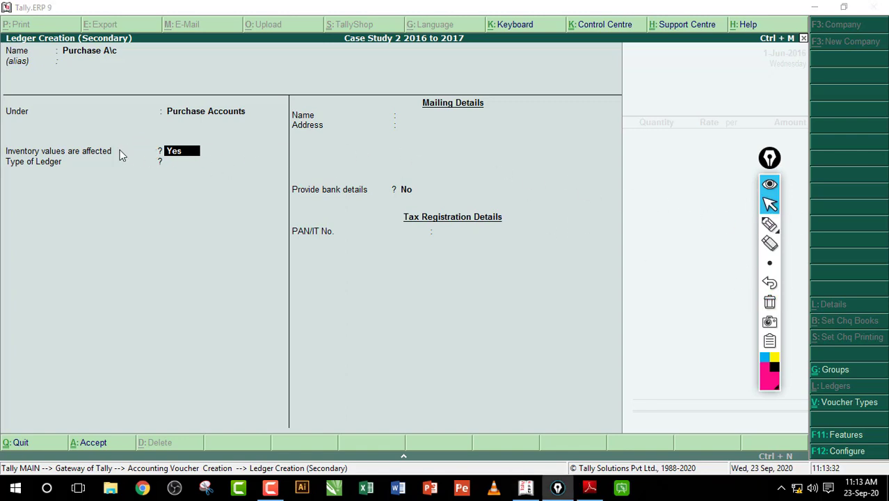
# Step: Keep Inventory values are affected at Yes, set the type of ledger to Not Applicable, and save the Purchase A\c ledger
pyautogui.click(117, 54)
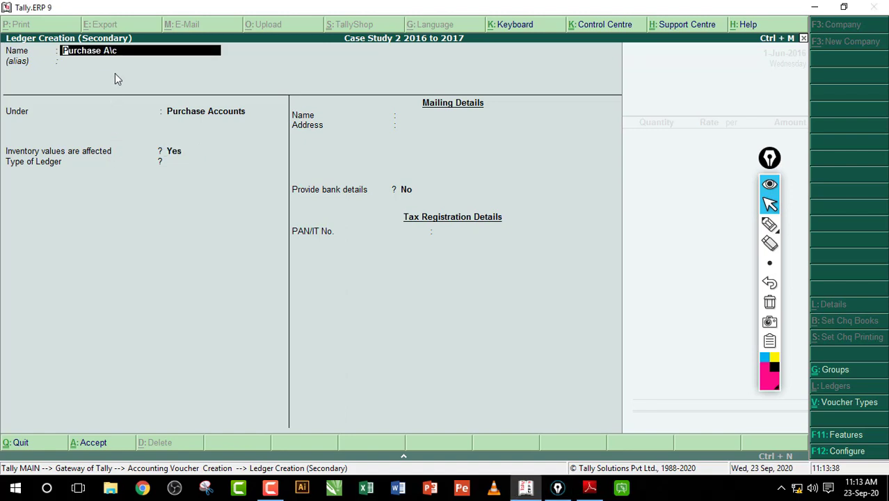
pyautogui.press('Return')
pyautogui.press('Return')
pyautogui.press('Return')
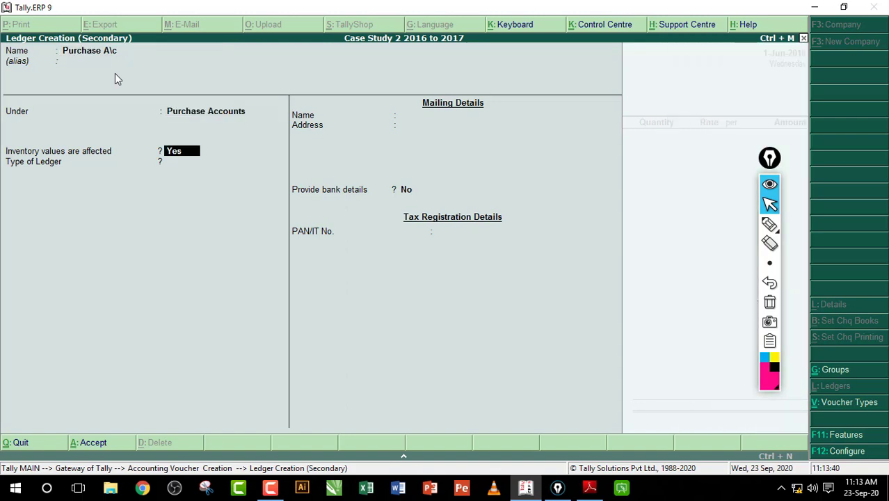
pyautogui.press('Return')
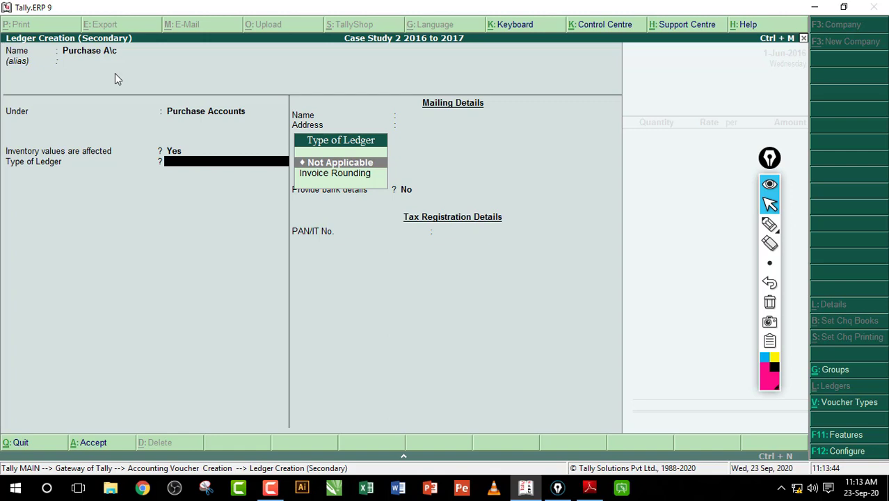
pyautogui.press('Return')
pyautogui.press('Return')
pyautogui.press('Return')
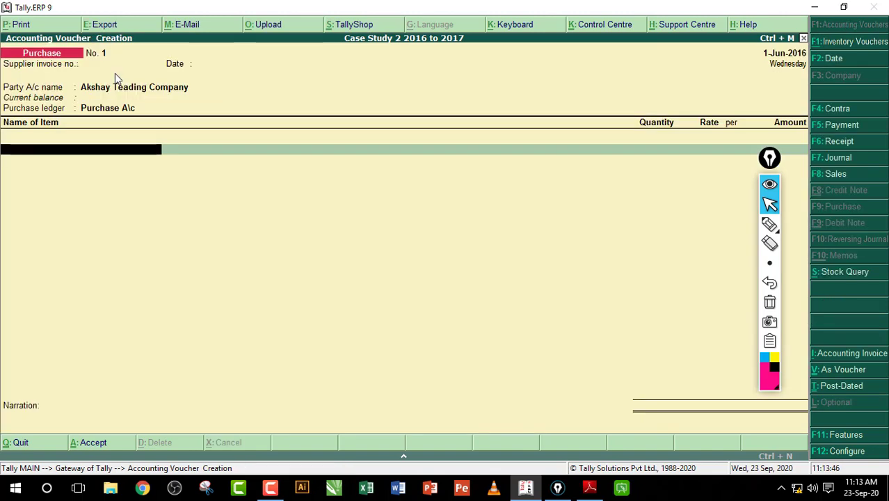
# Step: Mark the Akshay Teading Company party account and the Purchase A\c ledger with pen strokes and clear them
pyautogui.click(769, 224)
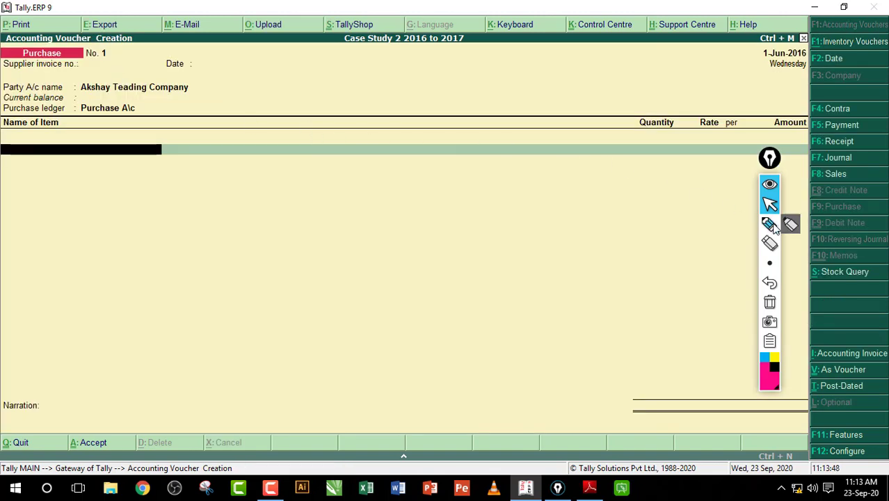
pyautogui.moveTo(141, 105)
pyautogui.mouseDown()
pyautogui.moveTo(180, 104)
pyautogui.moveTo(221, 84)
pyautogui.mouseUp()
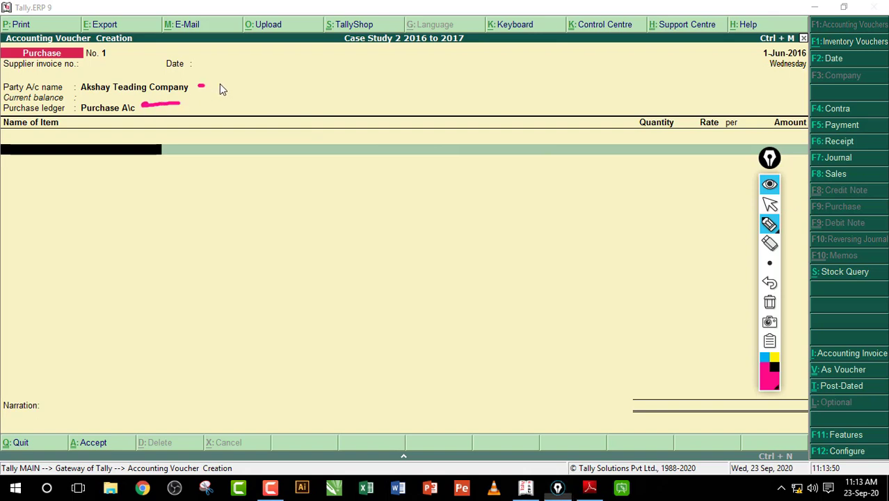
pyautogui.click(769, 301)
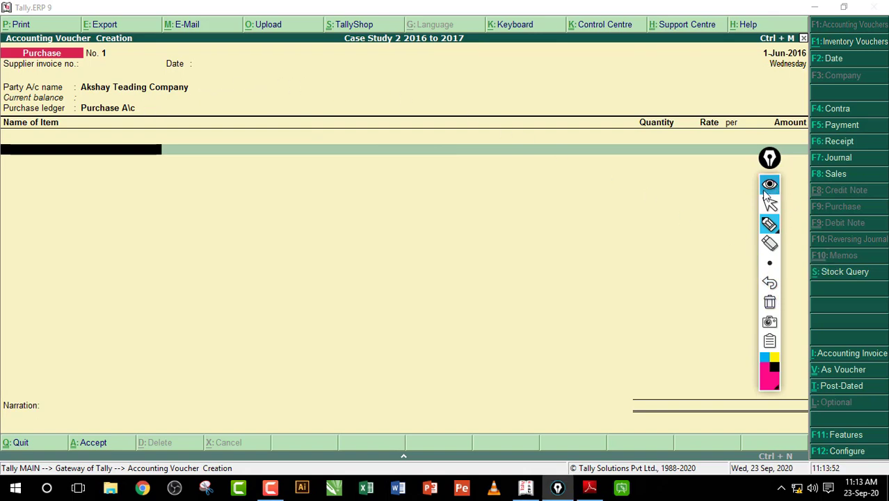
pyautogui.click(770, 203)
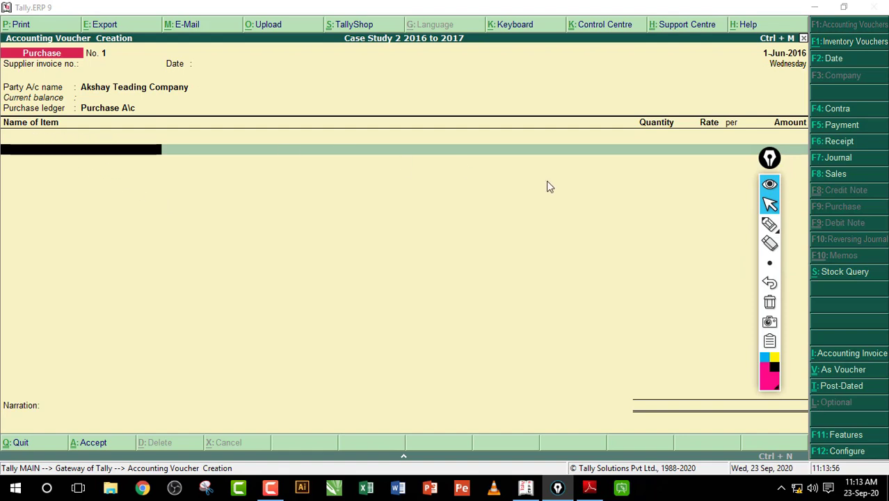
# Step: Point a pen arrow at the empty Name of Item field and switch to Adobe Reader to view the item list of transaction 24
pyautogui.hotkey('ctrl', 'F2')
pyautogui.moveTo(179, 144)
pyautogui.mouseDown()
pyautogui.moveTo(164, 155)
pyautogui.moveTo(197, 144)
pyautogui.mouseUp()
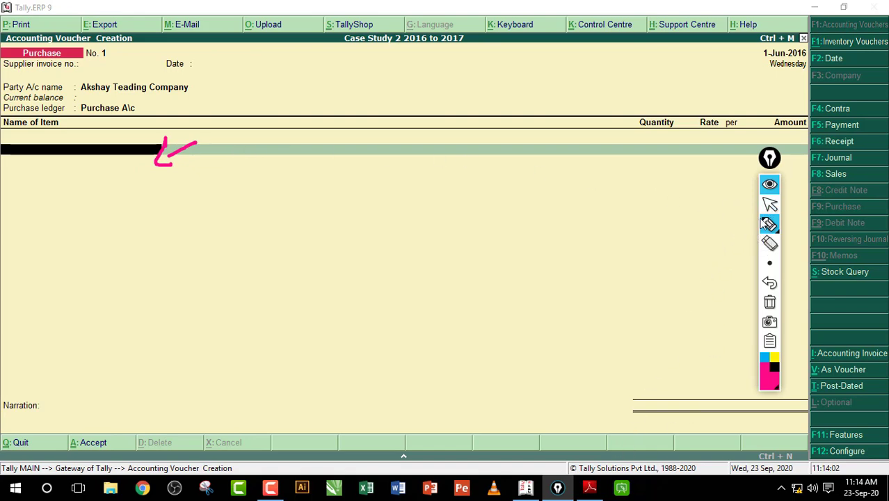
pyautogui.click(769, 203)
pyautogui.hotkey('alt', 'Tab')
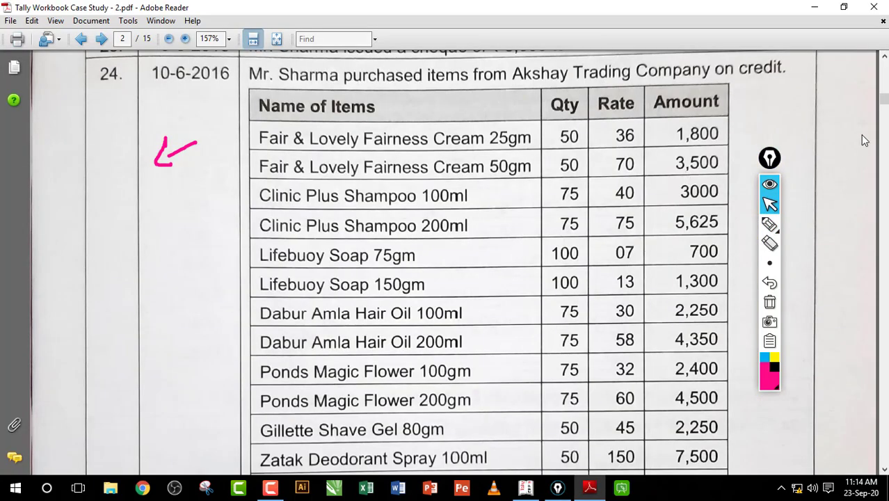
# Step: Tick Fair & Lovely Fairness Cream 25gm in transaction 24's item list, underline its 25gm size, and switch back to Tally.ERP 9
pyautogui.scroll(-1, 838, 376)
pyautogui.click(883, 469)
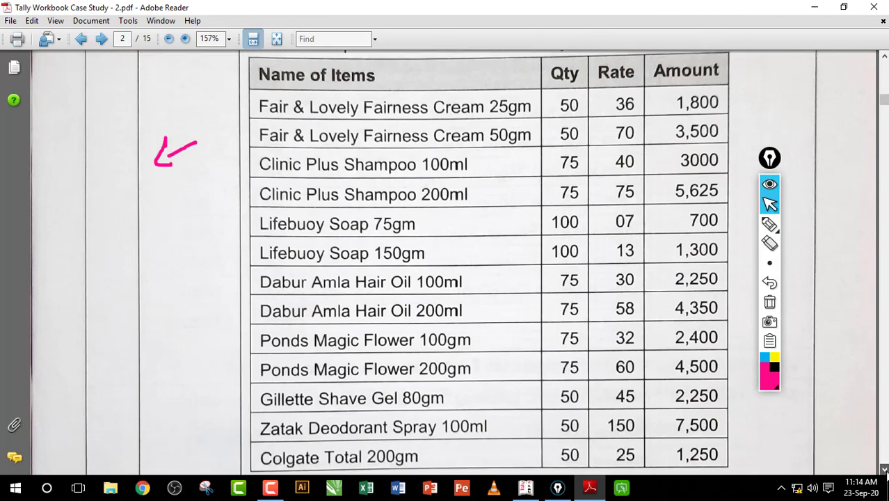
pyautogui.scroll(-1, 487, 278)
pyautogui.click(770, 223)
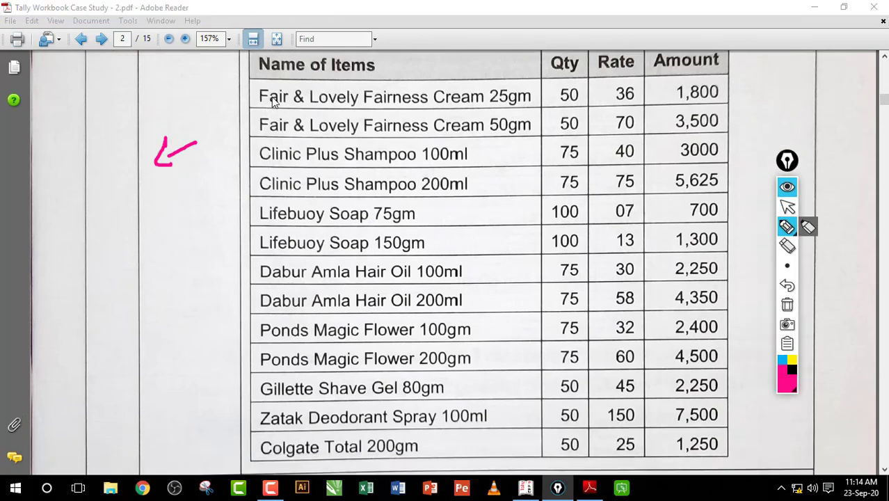
pyautogui.moveTo(221, 96); pyautogui.dragTo(254, 102)
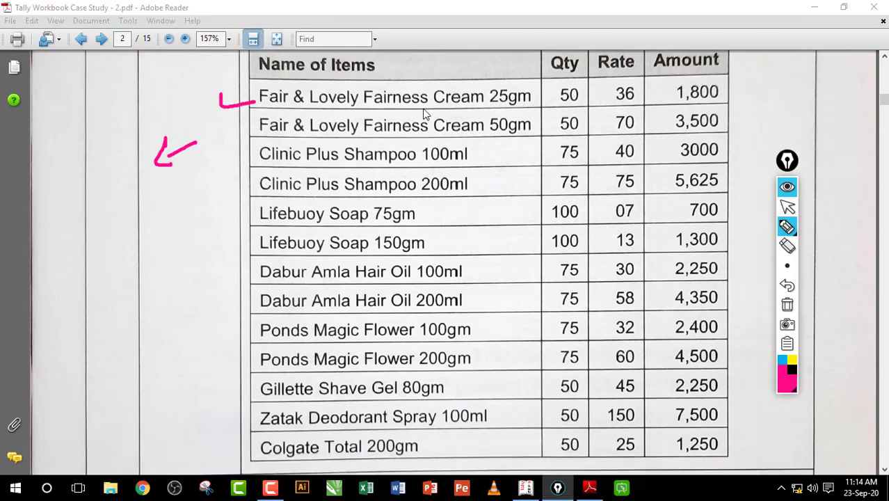
pyautogui.moveTo(497, 107); pyautogui.dragTo(527, 109)
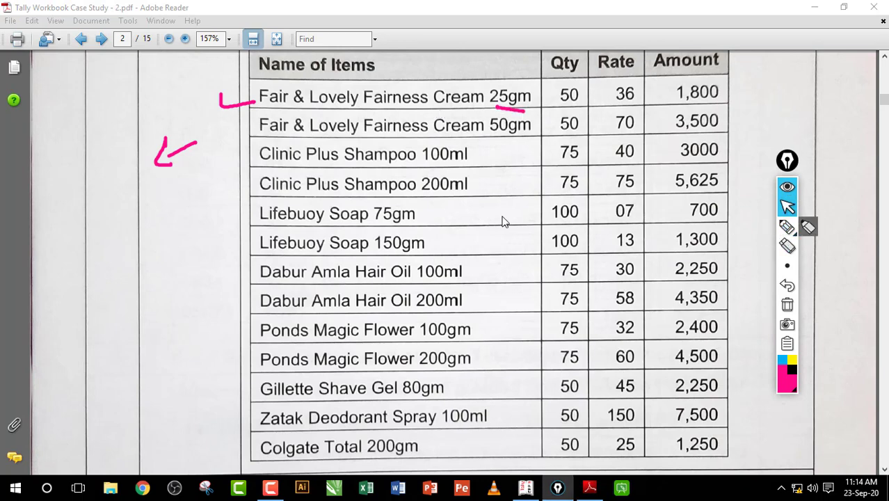
pyautogui.click(525, 487)
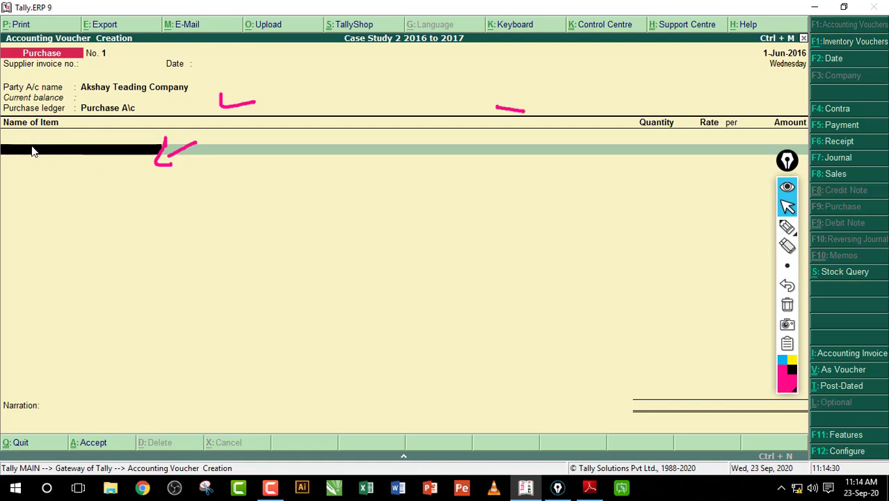
# Step: Point pen arrows at the party account and purchase ledger, circle the Name of Item heading and empty field, and clear all marks
pyautogui.hotkey('alt', 'c')
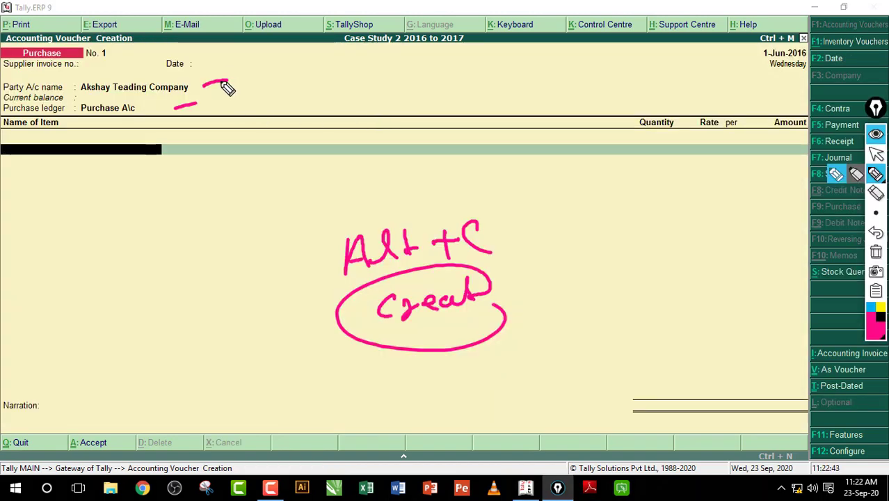
pyautogui.moveTo(197, 87); pyautogui.dragTo(247, 83)
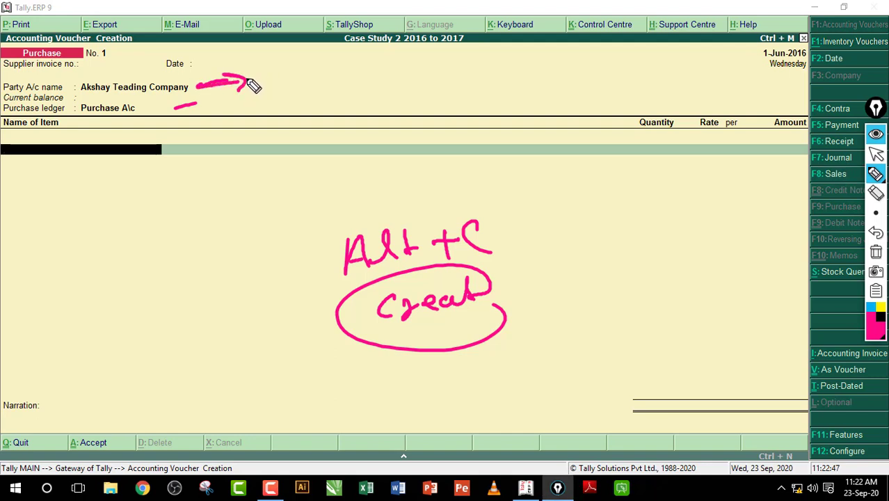
pyautogui.moveTo(195, 109); pyautogui.dragTo(221, 104)
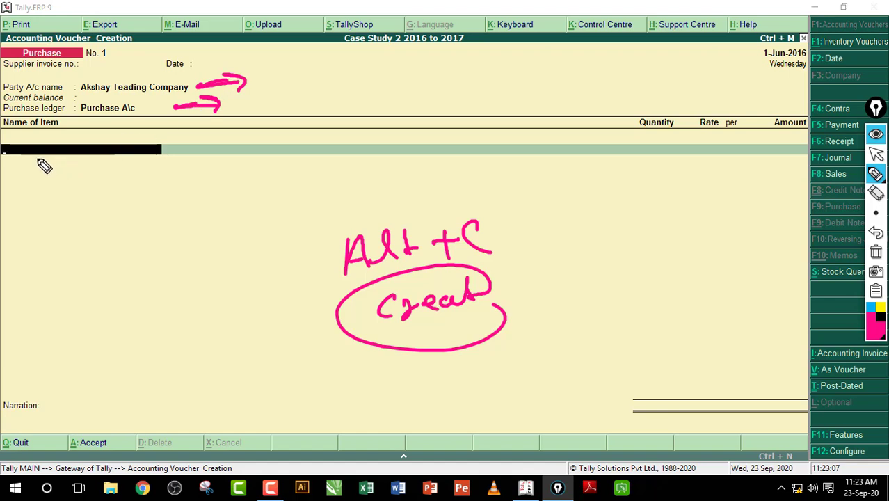
pyautogui.moveTo(84, 152); pyautogui.dragTo(98, 150)
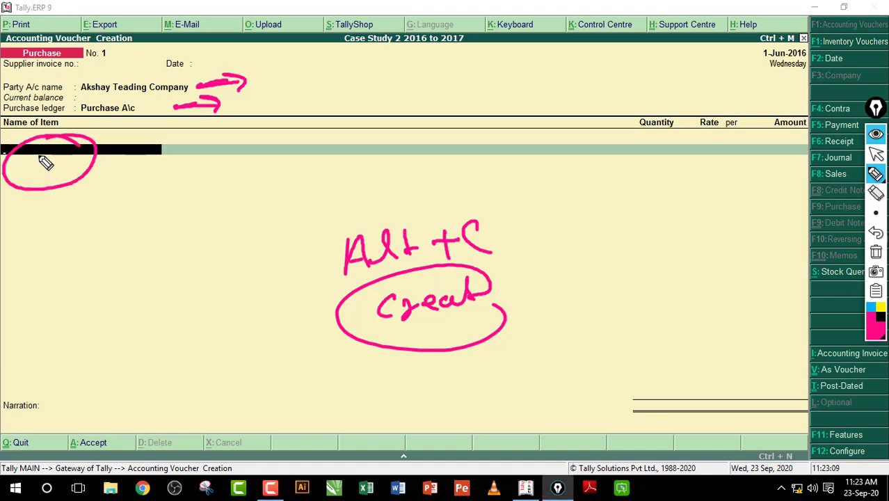
pyautogui.moveTo(73, 119); pyautogui.dragTo(1, 150)
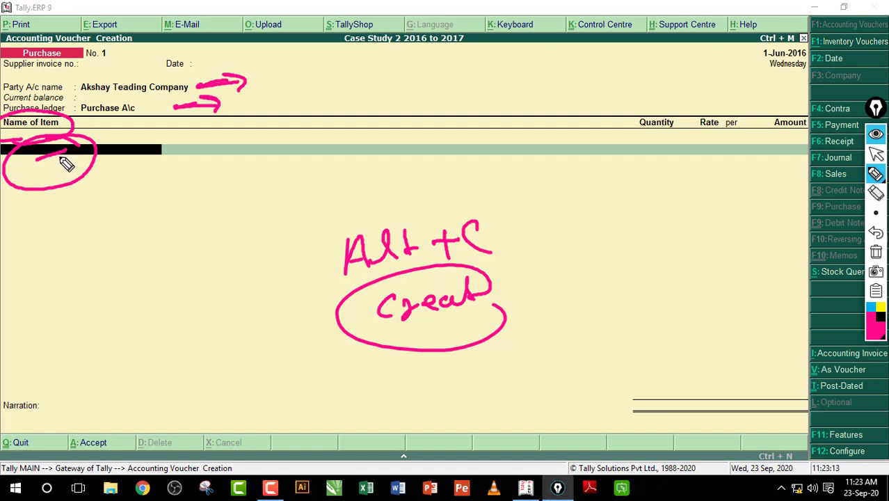
pyautogui.click(874, 252)
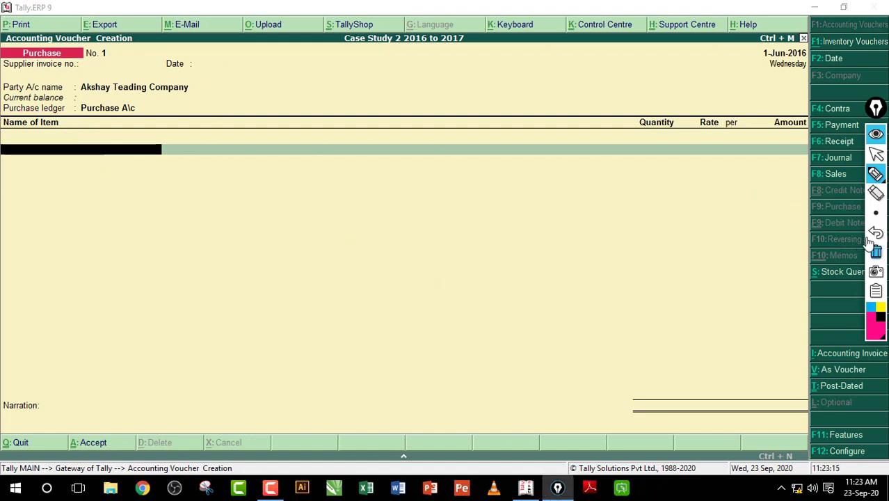
# Step: Start creating a new stock item from the purchase voucher's empty Name of Item field
pyautogui.click(875, 155)
pyautogui.click(68, 159)
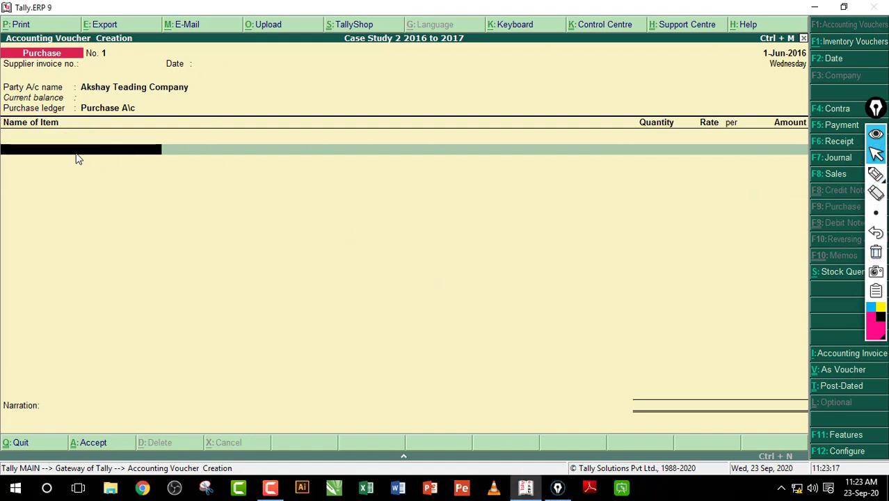
pyautogui.hotkey('alt', 'c')
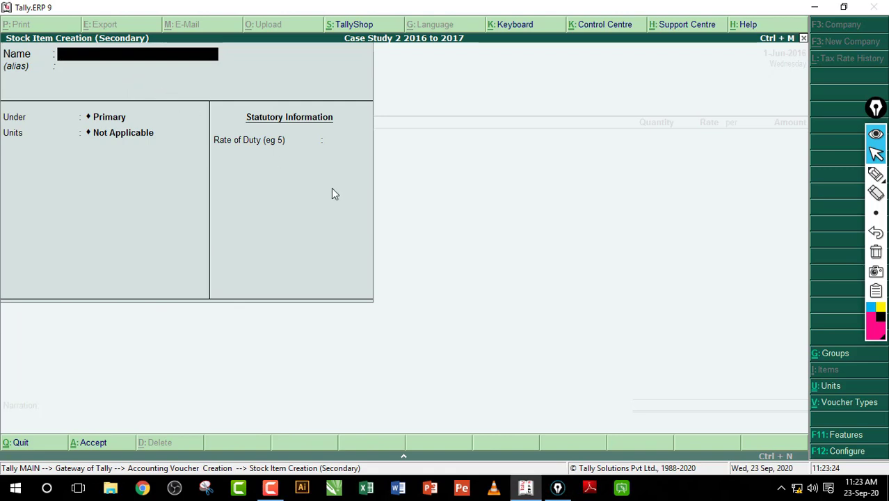
# Step: Tick Fair & Lovely Fairness Cream 25gm in Adobe Reader, return to Tally.ERP 9, and name the stock item Fair & Lovely Cream 25gm
pyautogui.click(591, 488)
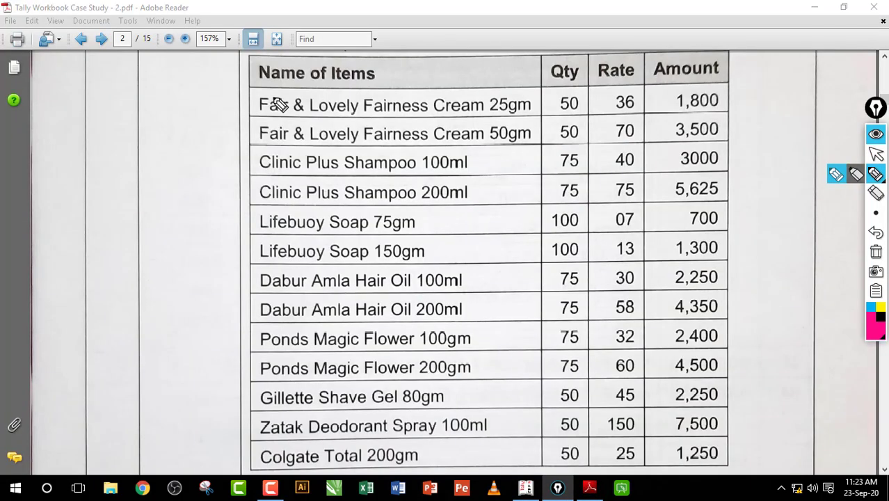
pyautogui.moveTo(217, 108); pyautogui.dragTo(260, 104)
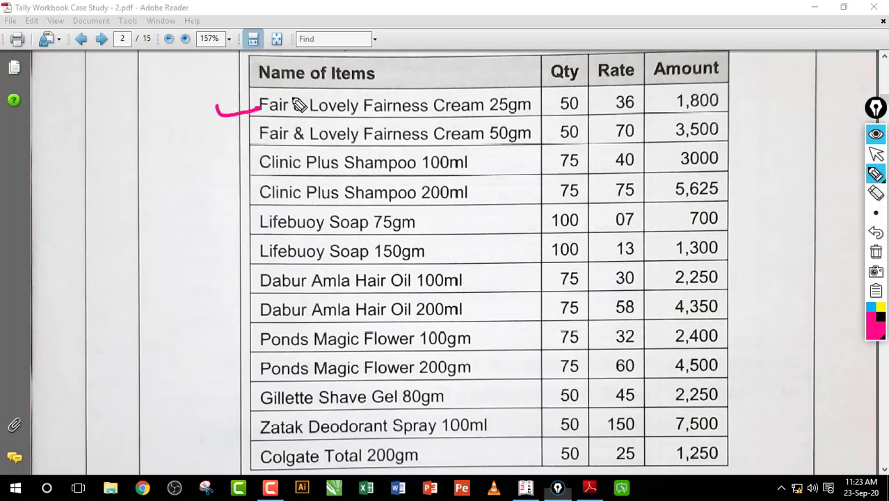
pyautogui.click(875, 154)
pyautogui.click(525, 487)
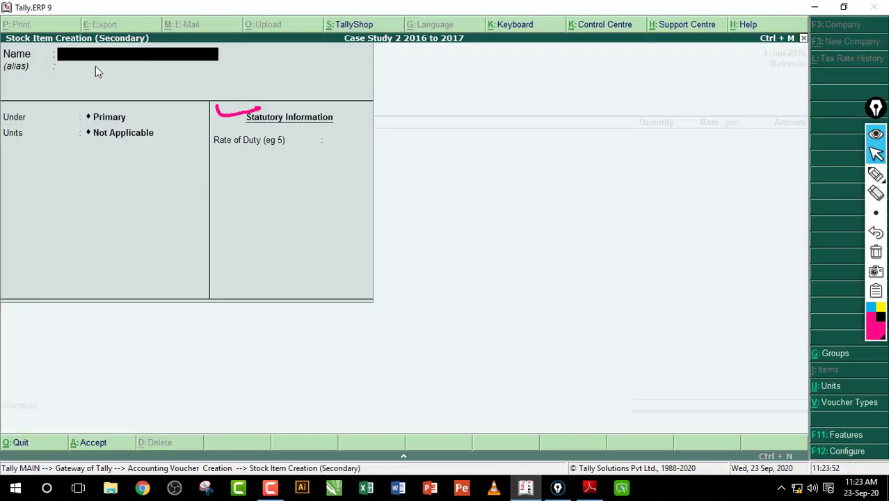
pyautogui.write('Fair & Lovely Cream 25gm')
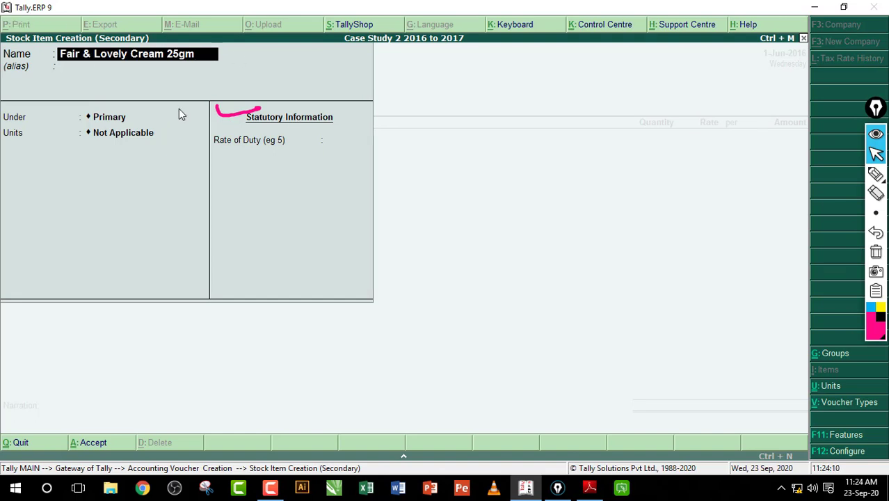
# Step: Keep Fair & Lovely Cream 25gm as the stock item's name and leave its alias blank
pyautogui.press('Return')
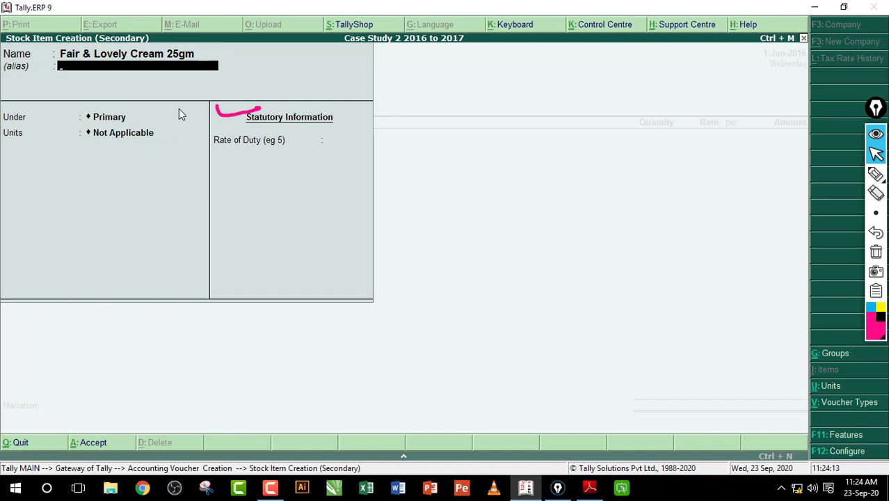
pyautogui.press('Return')
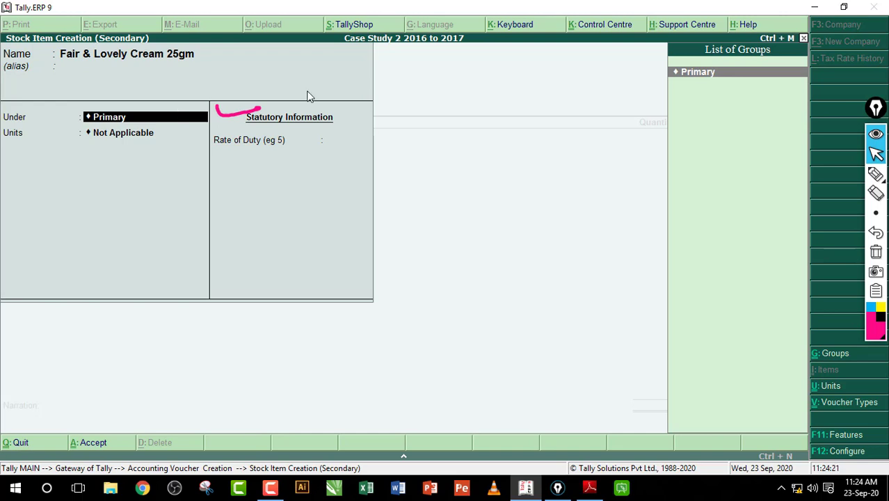
# Step: Mark the stock item's name, group and units fields with the annotation pen and clear all marks
pyautogui.click(876, 173)
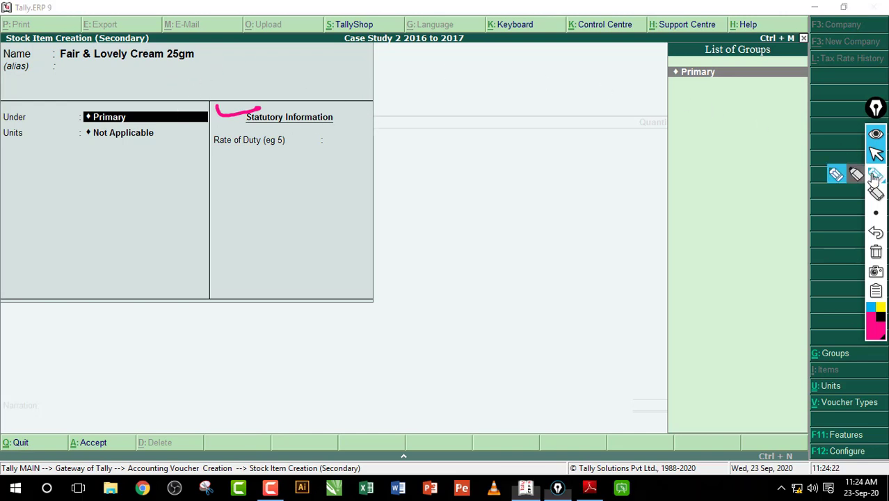
pyautogui.moveTo(199, 64); pyautogui.dragTo(265, 52)
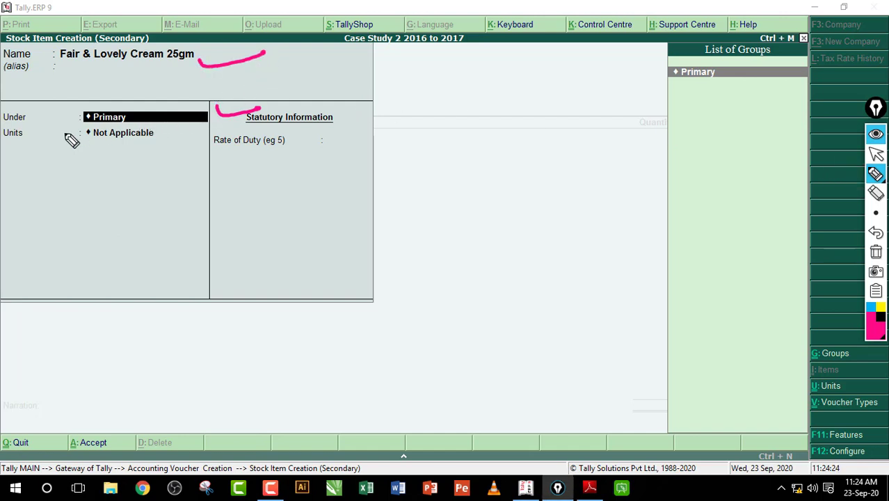
pyautogui.moveTo(55, 115)
pyautogui.mouseDown()
pyautogui.moveTo(64, 122)
pyautogui.moveTo(110, 100)
pyautogui.mouseUp()
pyautogui.moveTo(62, 138); pyautogui.dragTo(101, 129)
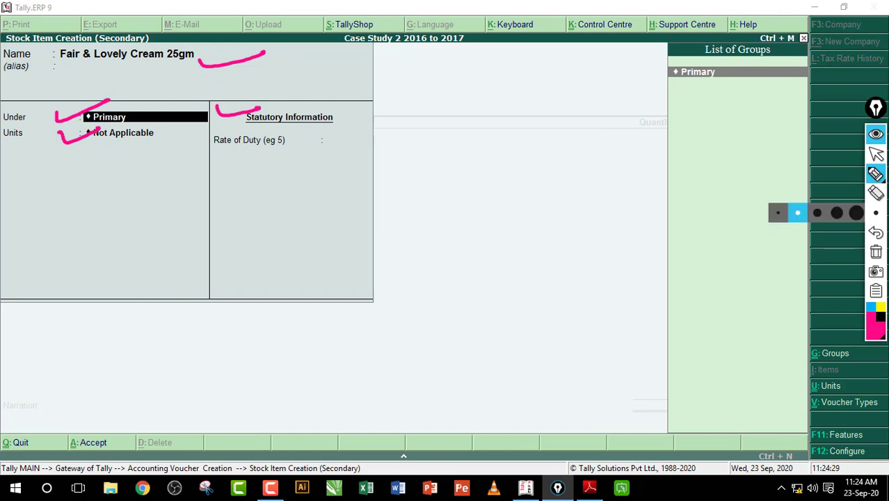
pyautogui.click(876, 194)
pyautogui.click(255, 117)
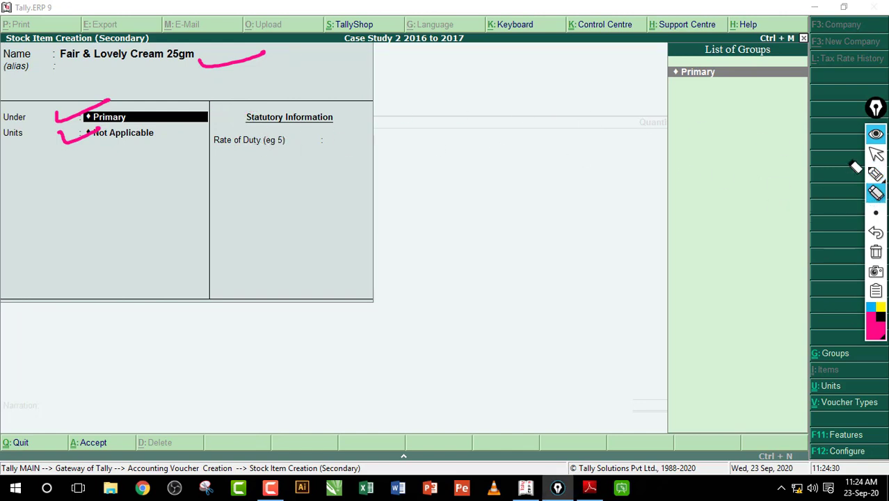
pyautogui.click(875, 174)
pyautogui.moveTo(198, 65); pyautogui.dragTo(260, 59)
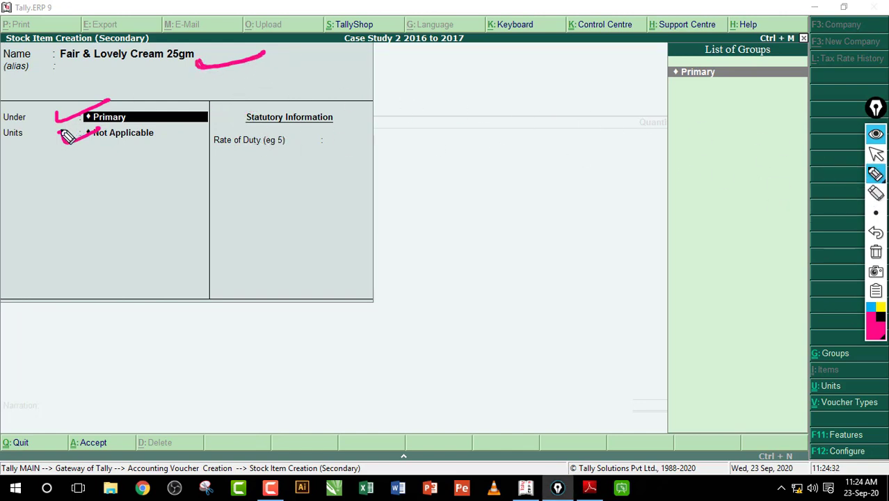
pyautogui.moveTo(60, 134); pyautogui.dragTo(114, 126)
pyautogui.click(875, 213)
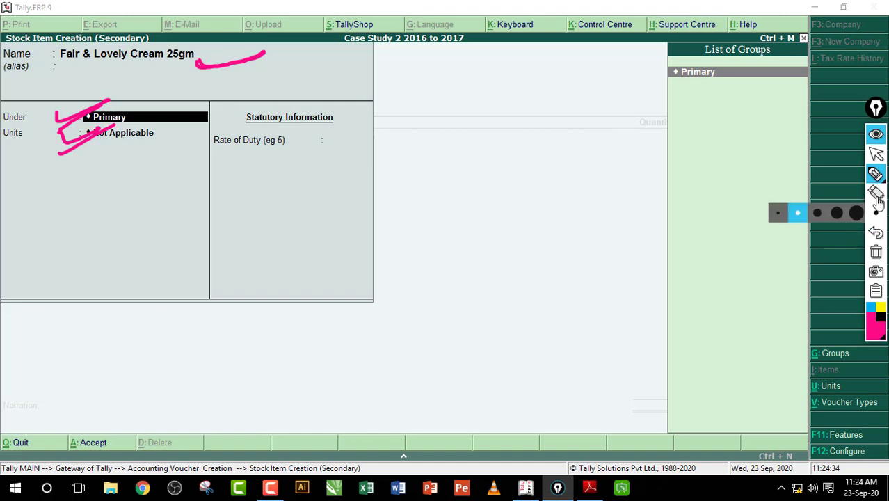
pyautogui.click(876, 252)
pyautogui.click(875, 154)
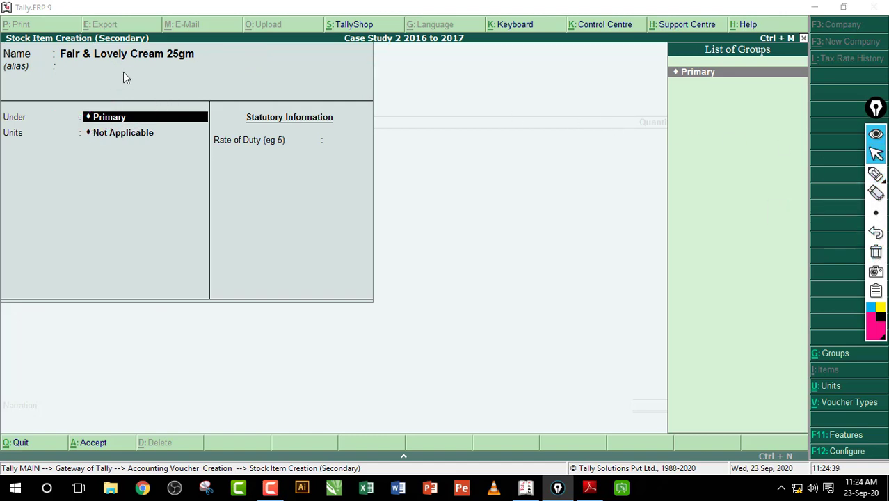
# Step: Create the stock group Face Cream under Primary, without adding item quantities, as the stock item's parent group
pyautogui.click(67, 126)
pyautogui.hotkey('alt', 'c')
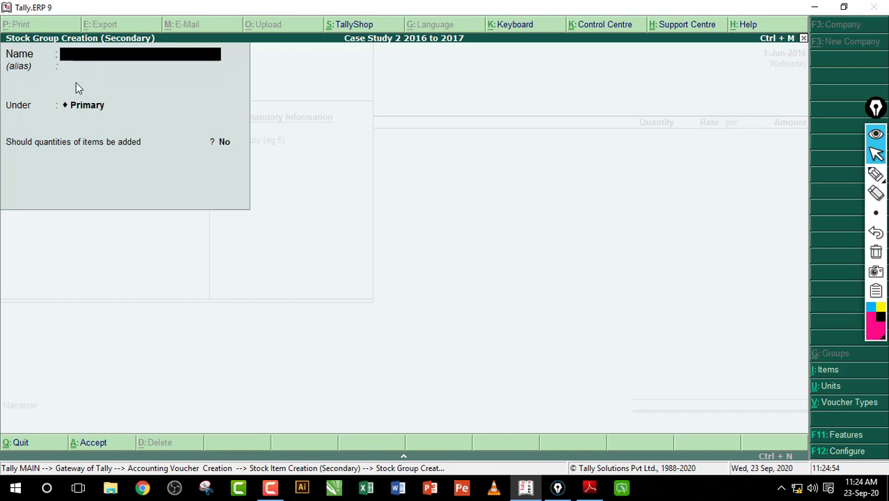
pyautogui.write('Face Cream')
pyautogui.press('Return')
pyautogui.press('Return')
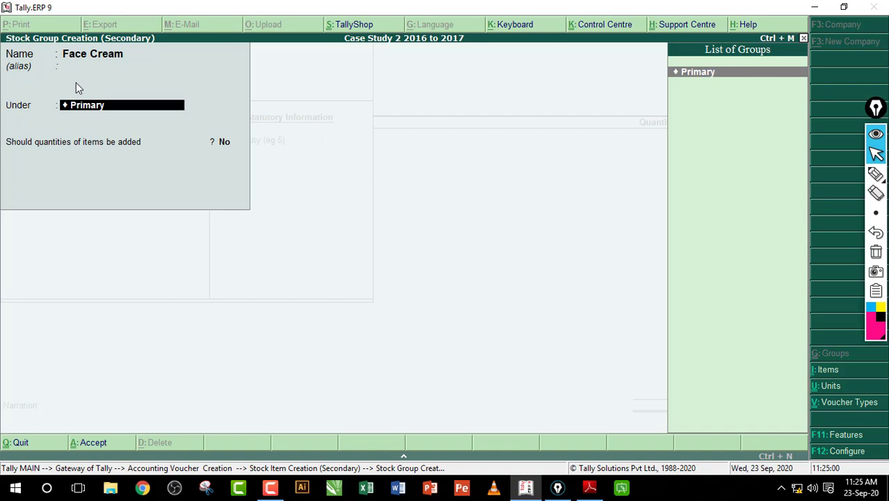
pyautogui.press('Return')
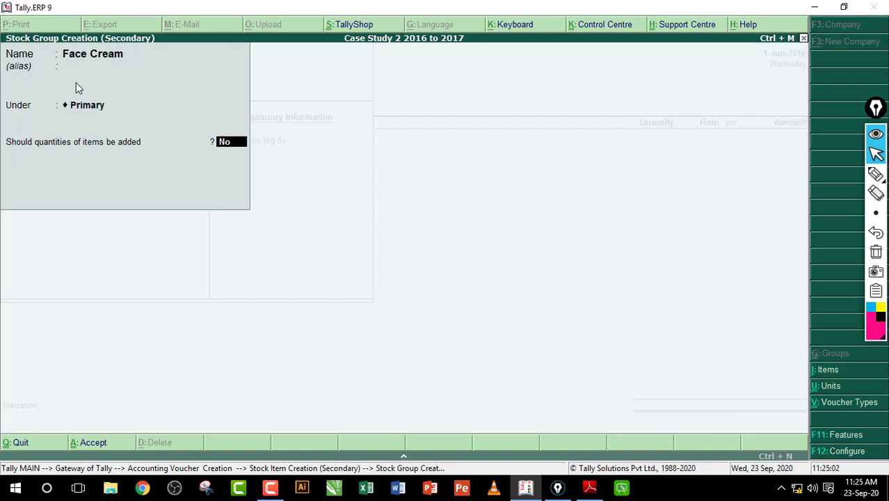
pyautogui.press('Return')
pyautogui.press('Return')
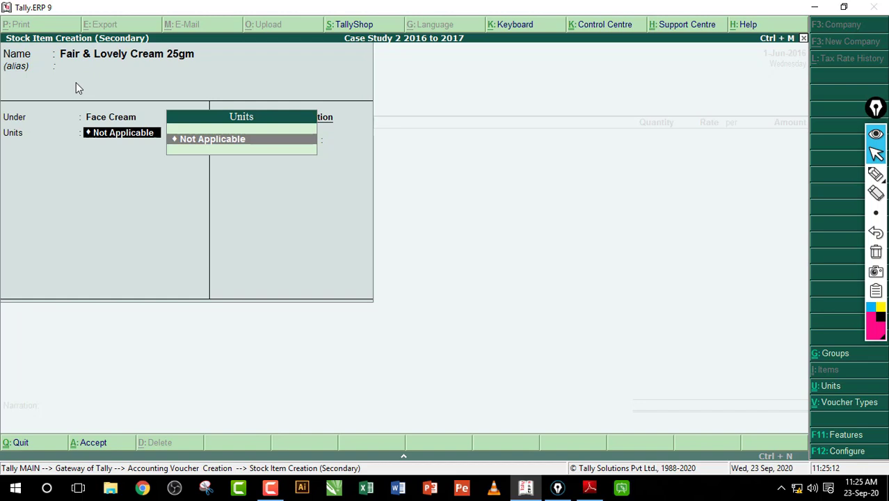
# Step: Create a simple unit with symbol Nos, formal name Number and 0 decimal places for the stock item
pyautogui.hotkey('alt', 'c')
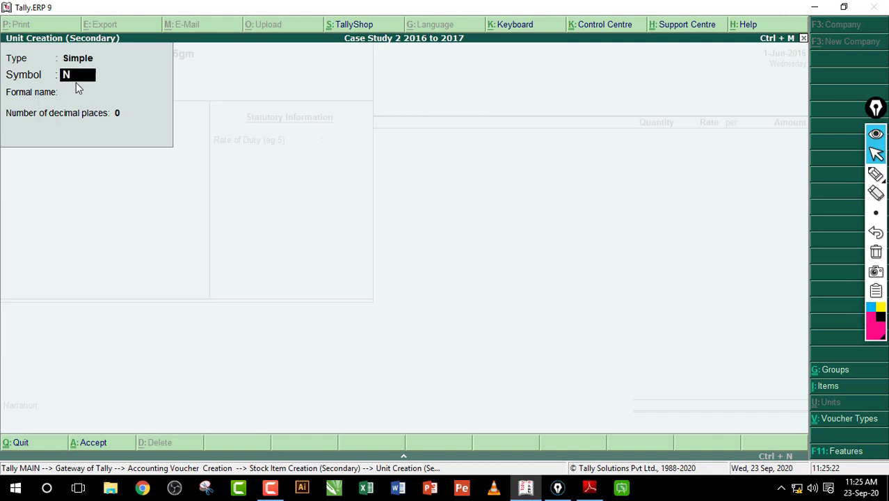
pyautogui.press('Return')
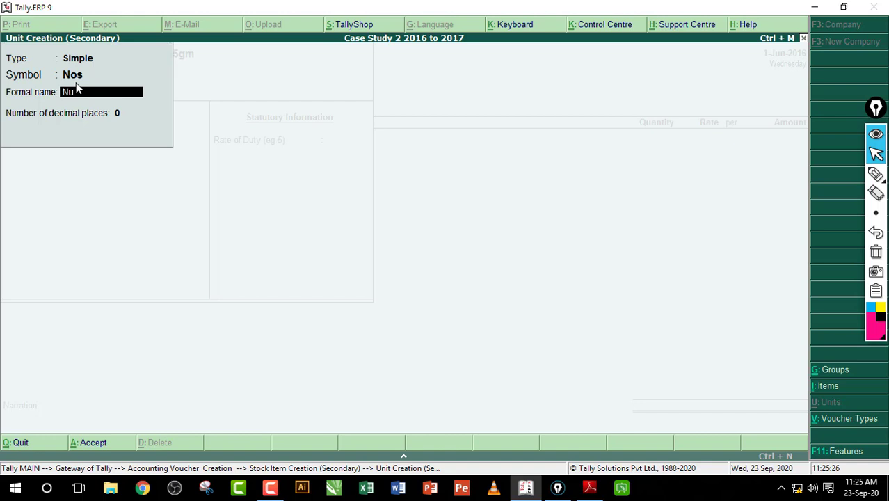
pyautogui.press('Return')
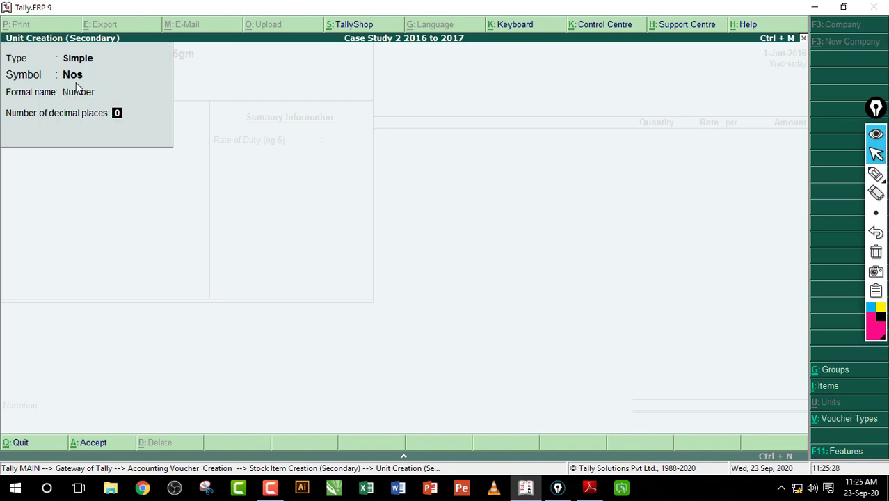
pyautogui.press('Return')
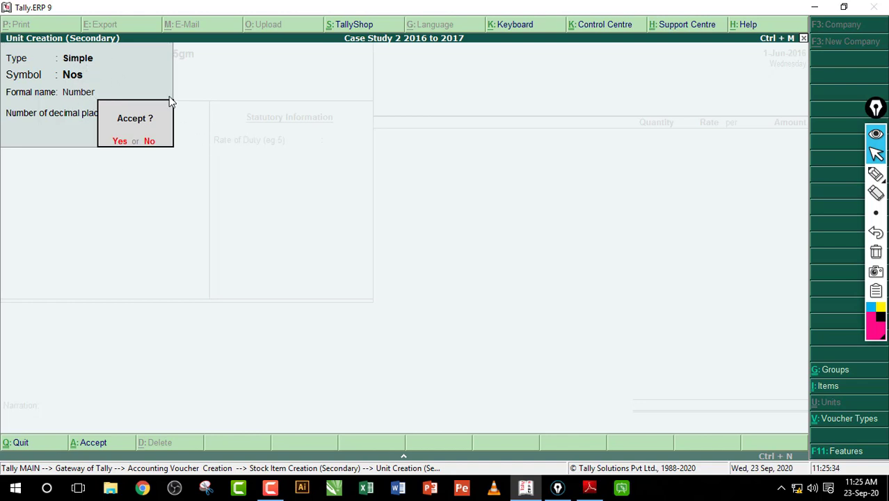
pyautogui.press('Return')
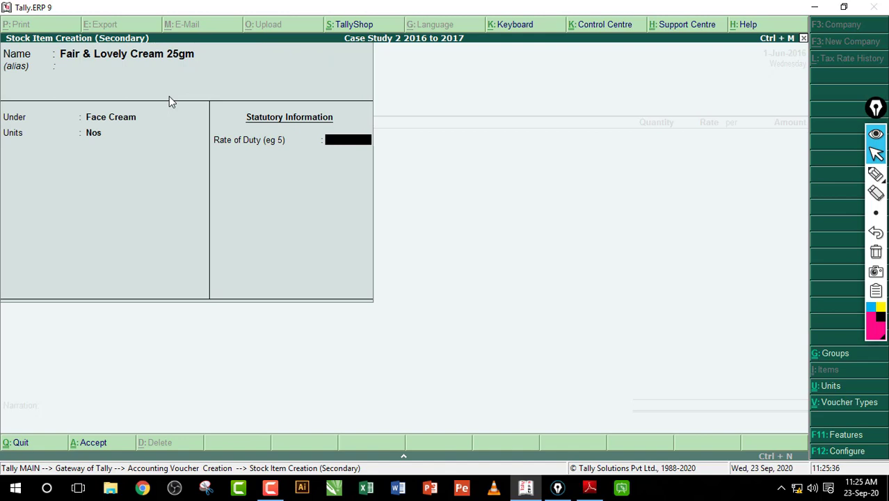
# Step: Highlight the stock item's name, group, unit and rate of duty with the pen and erase the annotations
pyautogui.click(876, 173)
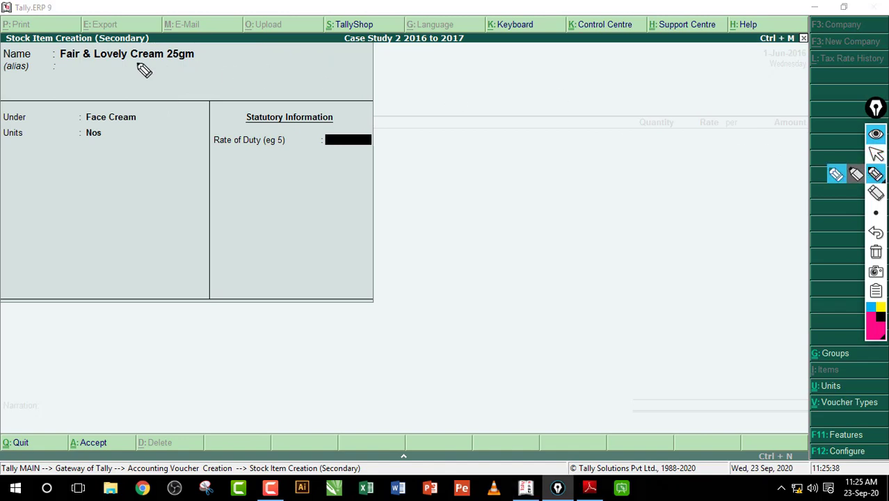
pyautogui.moveTo(128, 71); pyautogui.dragTo(216, 56)
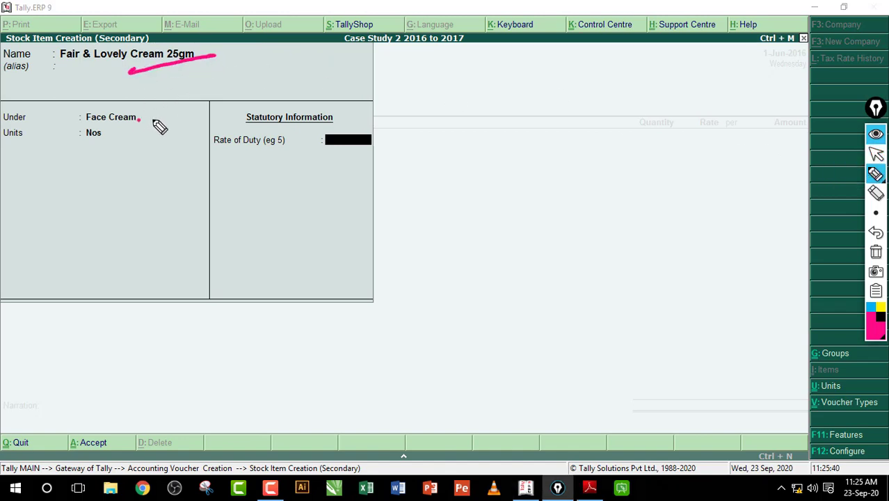
pyautogui.moveTo(137, 123); pyautogui.dragTo(208, 105)
pyautogui.moveTo(102, 141)
pyautogui.mouseDown()
pyautogui.moveTo(108, 148)
pyautogui.moveTo(157, 132)
pyautogui.mouseUp()
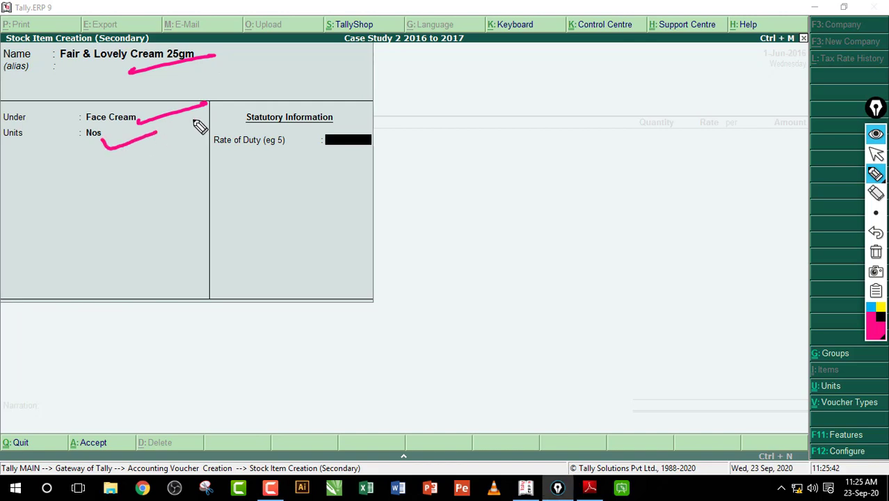
pyautogui.moveTo(339, 133)
pyautogui.mouseDown()
pyautogui.moveTo(278, 168)
pyautogui.moveTo(281, 162)
pyautogui.mouseUp()
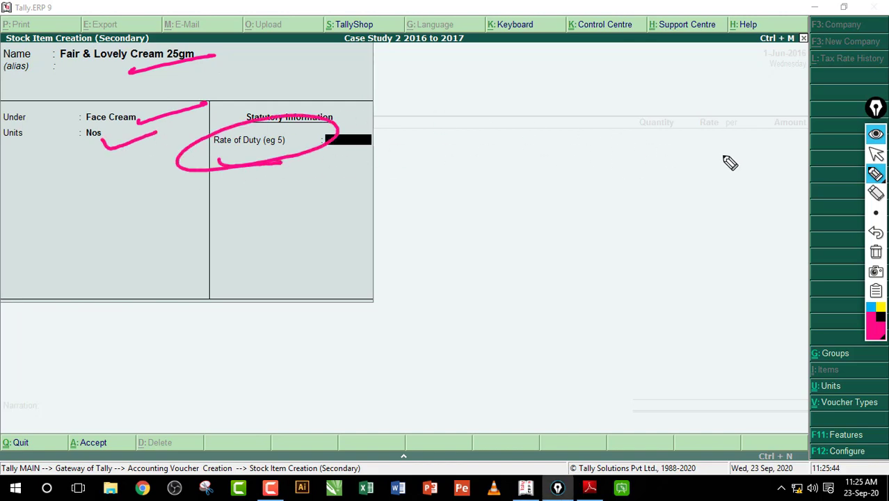
pyautogui.click(875, 253)
pyautogui.click(876, 154)
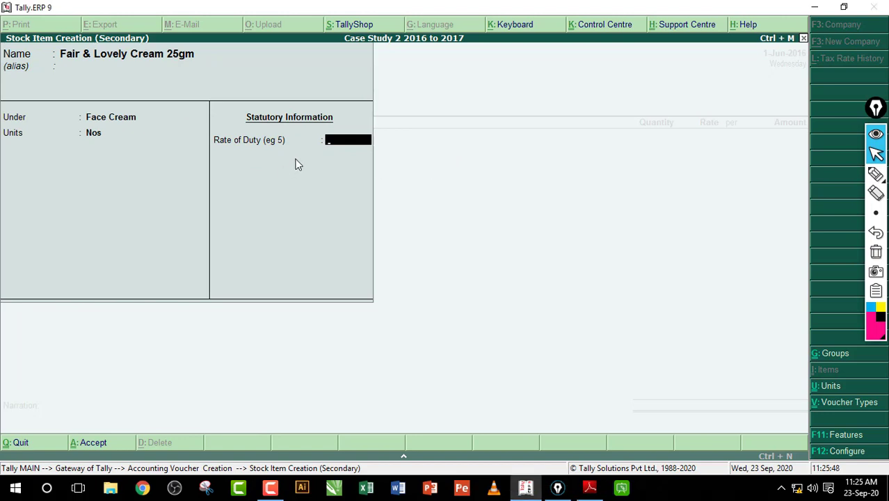
# Step: Leave the rate of duty unfilled and save the Fair & Lovely Cream 25gm stock item
pyautogui.press('Return')
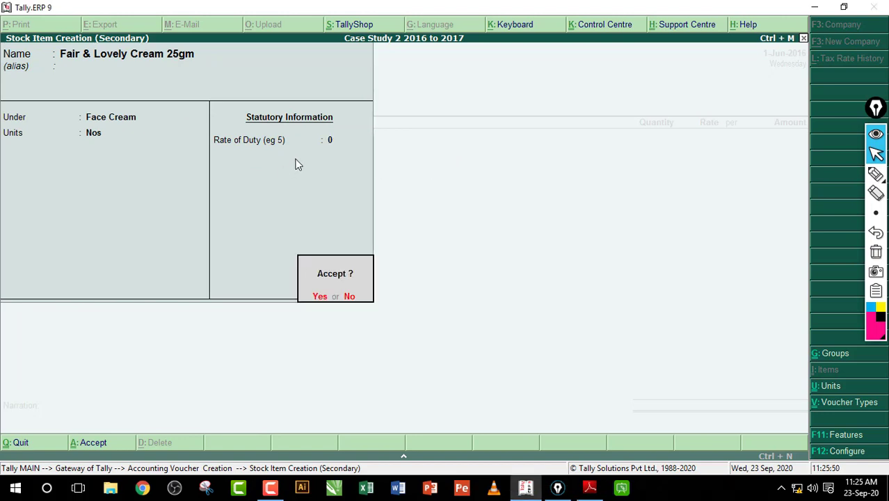
pyautogui.press('Return')
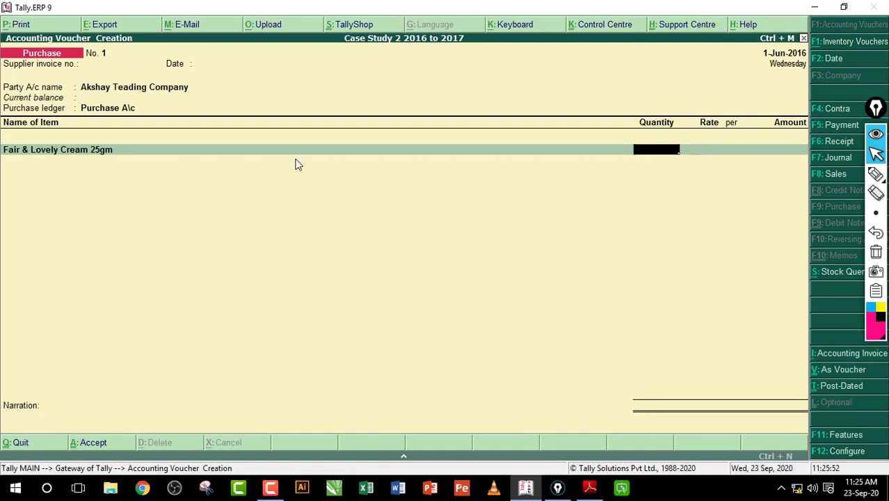
# Step: Circle the item's quantity and rate columns in the purchase voucher with the pen and clear the drawing
pyautogui.click(876, 174)
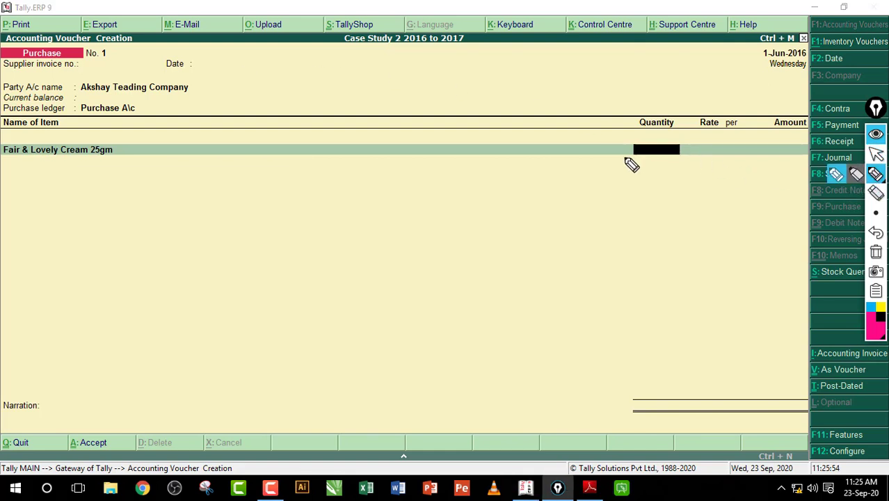
pyautogui.moveTo(630, 164)
pyautogui.mouseDown()
pyautogui.moveTo(680, 151)
pyautogui.moveTo(742, 159)
pyautogui.mouseUp()
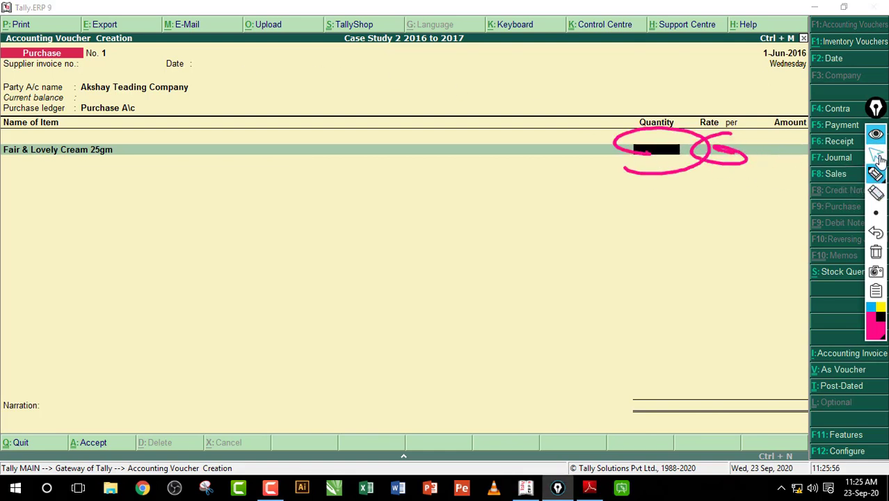
pyautogui.click(875, 154)
pyautogui.click(875, 252)
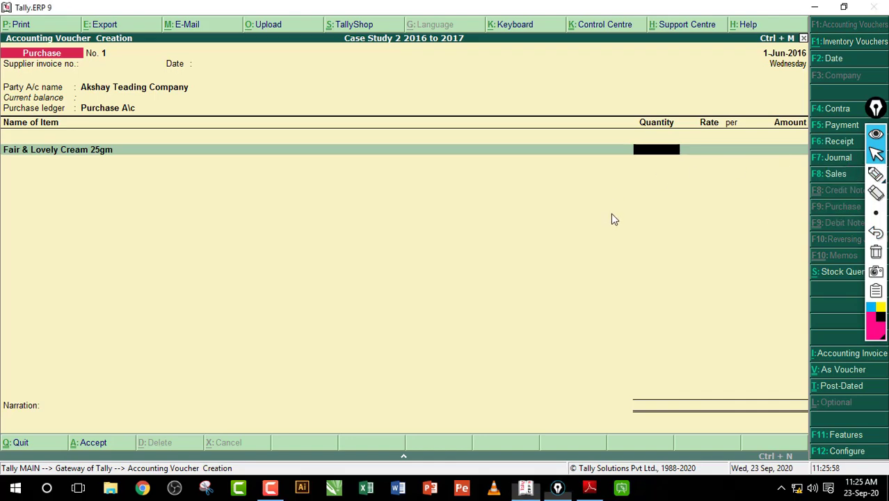
# Step: Check the case study PDF in Adobe Reader and, back in Tally, enter quantity 50 and rate 36 for Fair & Lovely Cream 25gm
pyautogui.click(590, 488)
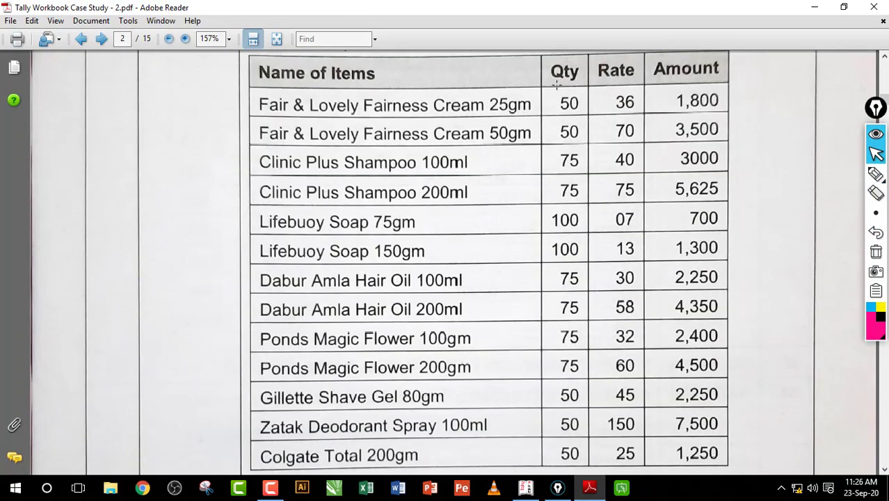
pyautogui.doubleClick(567, 103)
pyautogui.doubleClick(625, 101)
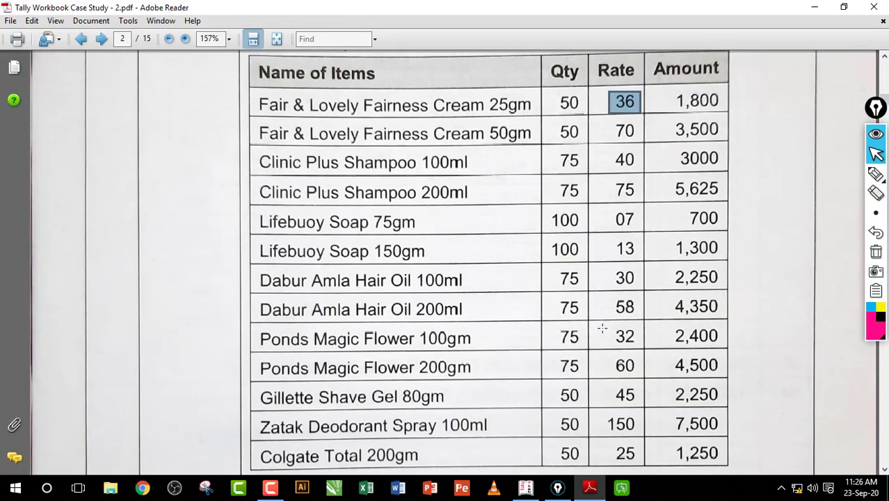
pyautogui.click(526, 488)
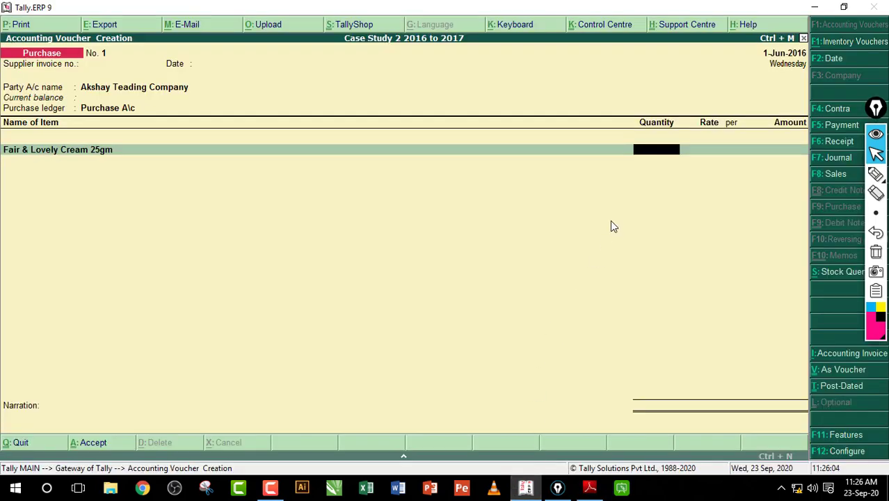
pyautogui.write('50')
pyautogui.press('Return')
pyautogui.write('36')
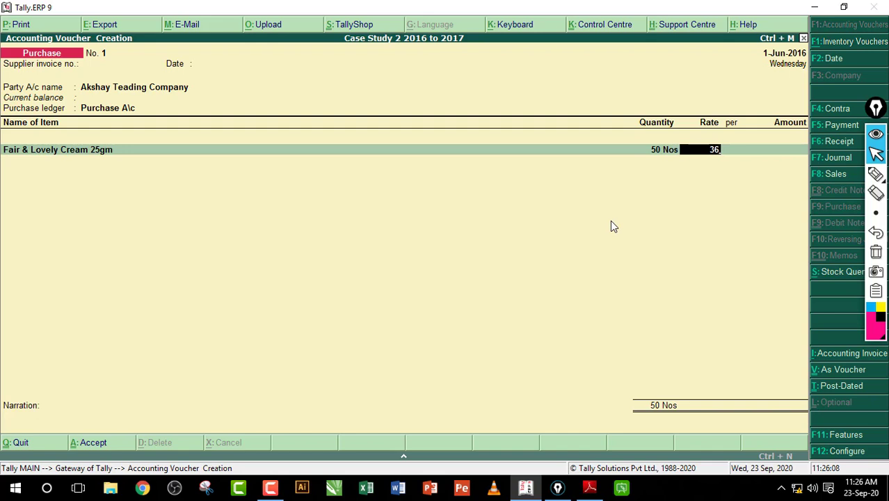
pyautogui.press('Return')
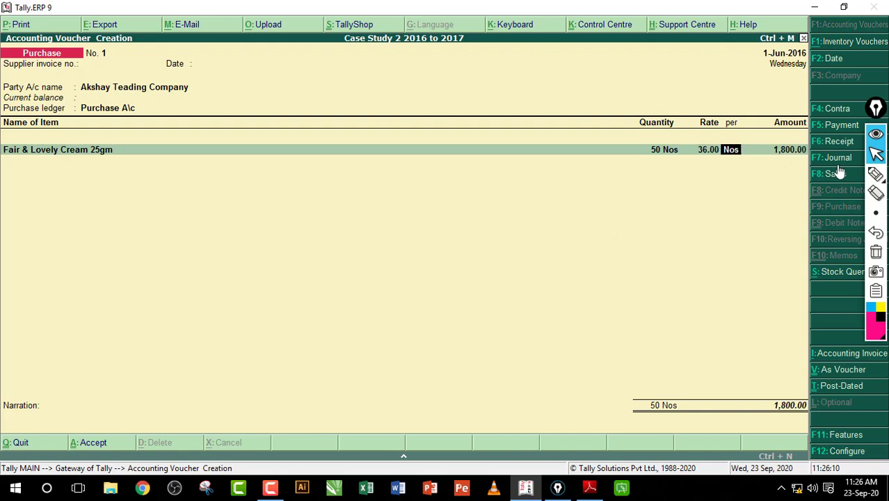
# Step: Circle the amount of the cream's purchase line with the pen and clear the annotation
pyautogui.click(876, 173)
pyautogui.moveTo(754, 158)
pyautogui.mouseDown()
pyautogui.moveTo(808, 147)
pyautogui.moveTo(762, 146)
pyautogui.mouseUp()
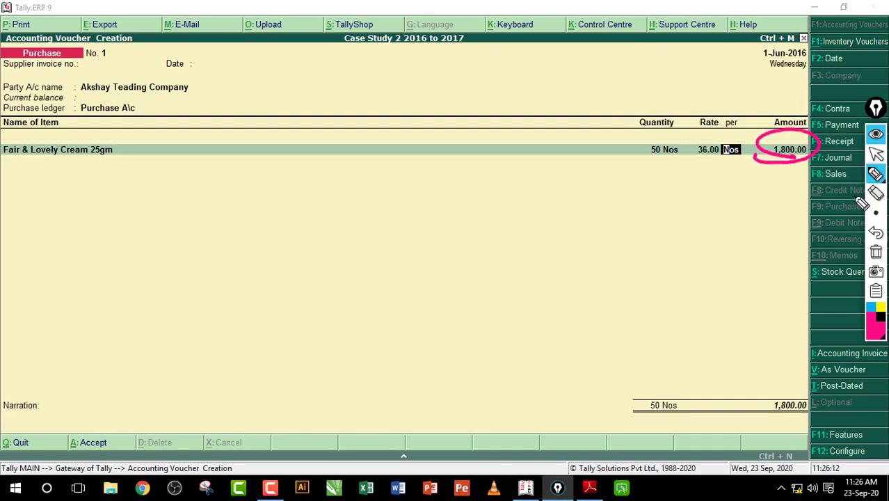
pyautogui.click(875, 254)
pyautogui.click(876, 154)
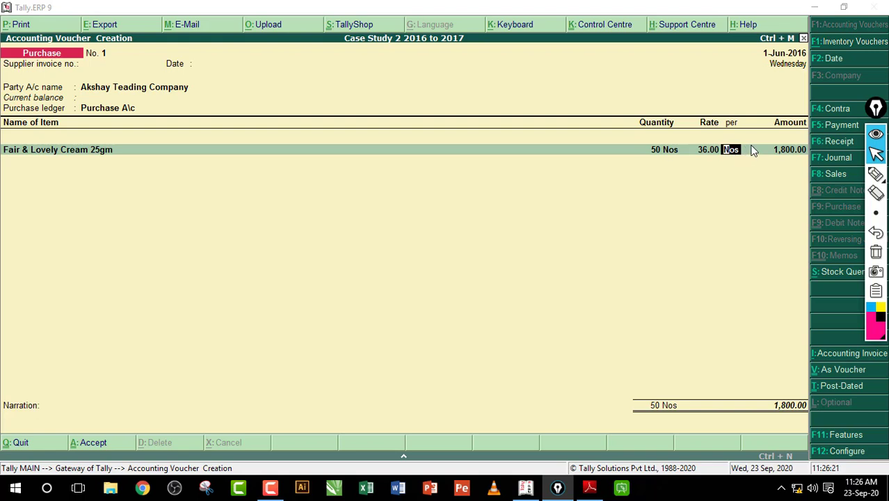
# Step: Confirm the 25gm cream's purchase line and start a new stock item named Fair Lovely Cream 50gm without an alias
pyautogui.press('Return')
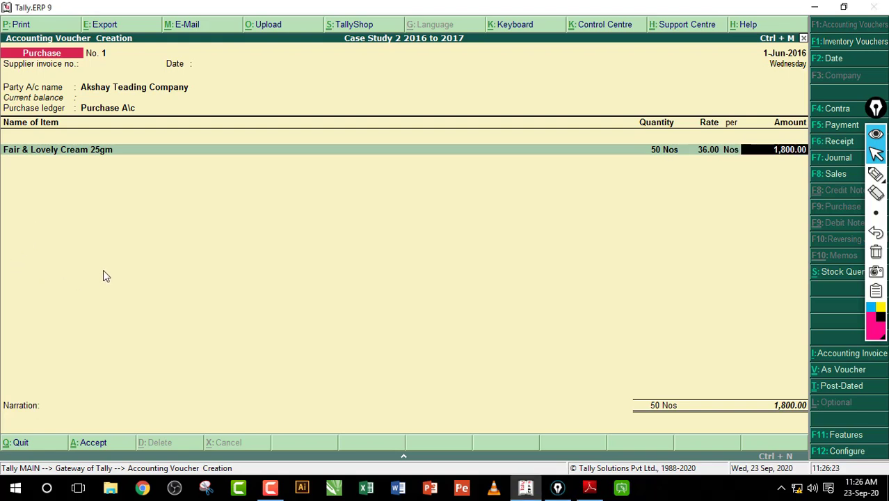
pyautogui.press('Return')
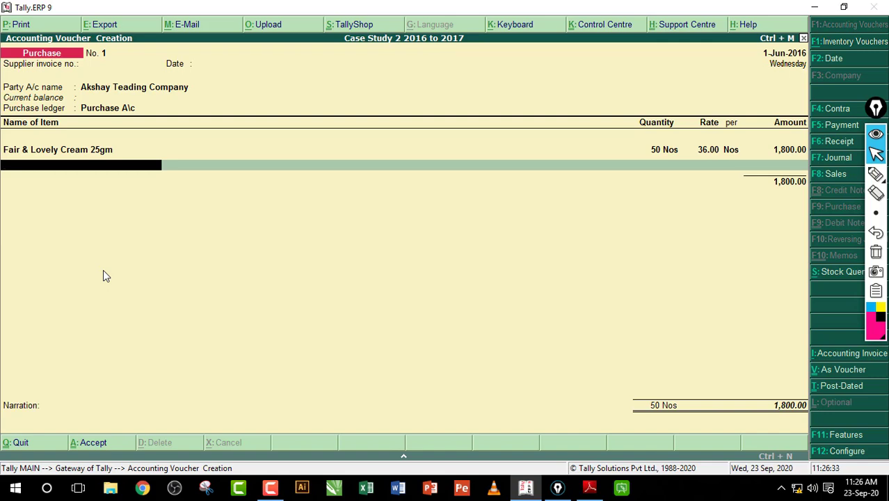
pyautogui.hotkey('alt', 'c')
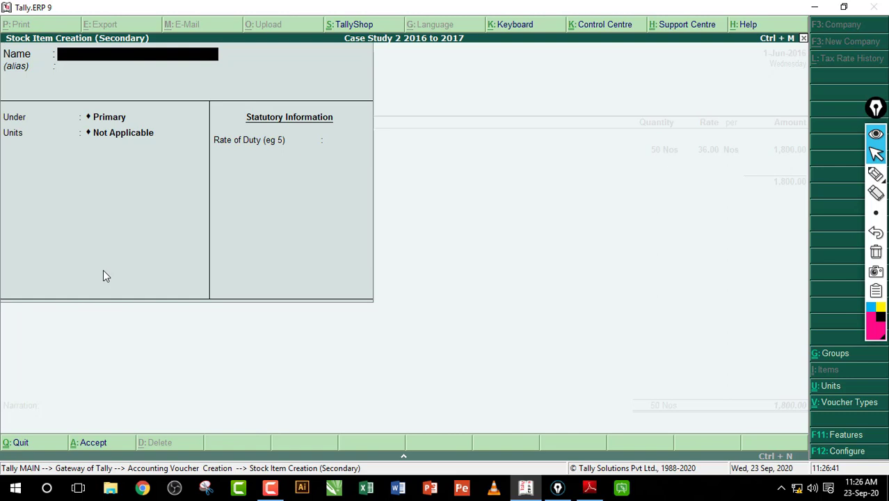
pyautogui.write('Fair Lovely Cream 50')
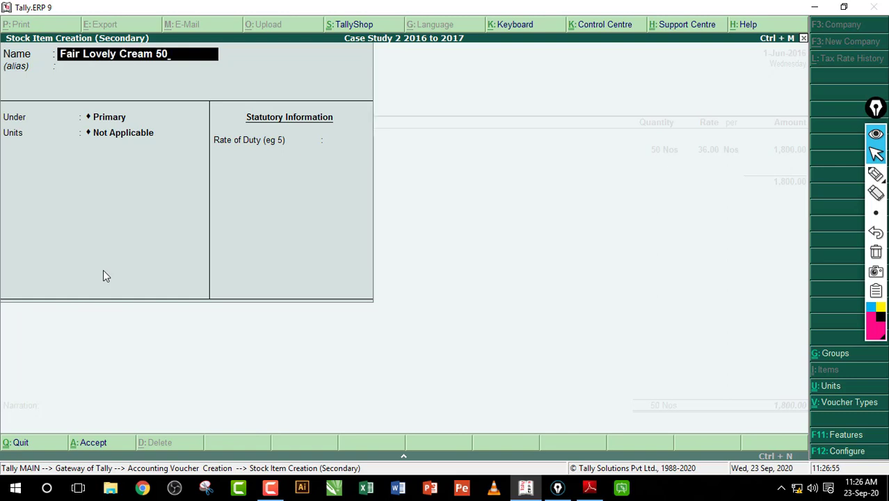
pyautogui.write('gm')
pyautogui.press('Return')
pyautogui.press('Return')
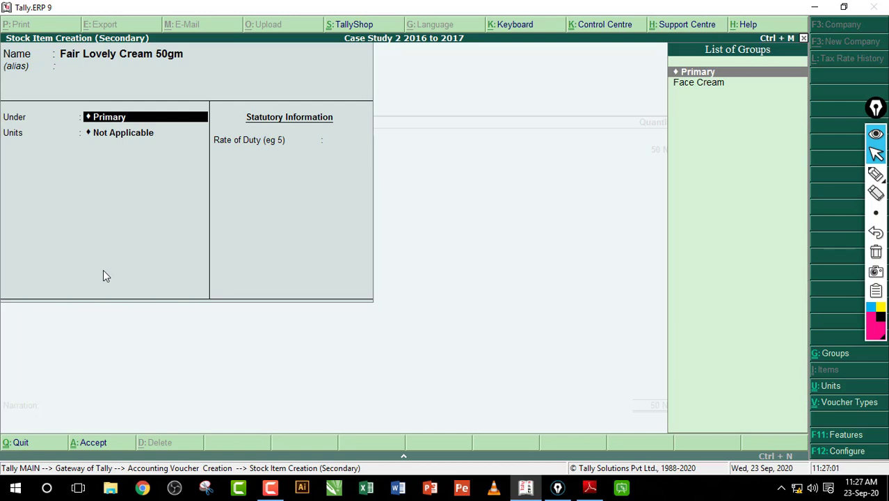
# Step: Mark the list of stock groups with the pen and clear the drawing
pyautogui.click(876, 174)
pyautogui.moveTo(671, 106)
pyautogui.mouseDown()
pyautogui.moveTo(770, 101)
pyautogui.moveTo(725, 120)
pyautogui.mouseUp()
pyautogui.click(875, 252)
pyautogui.click(876, 153)
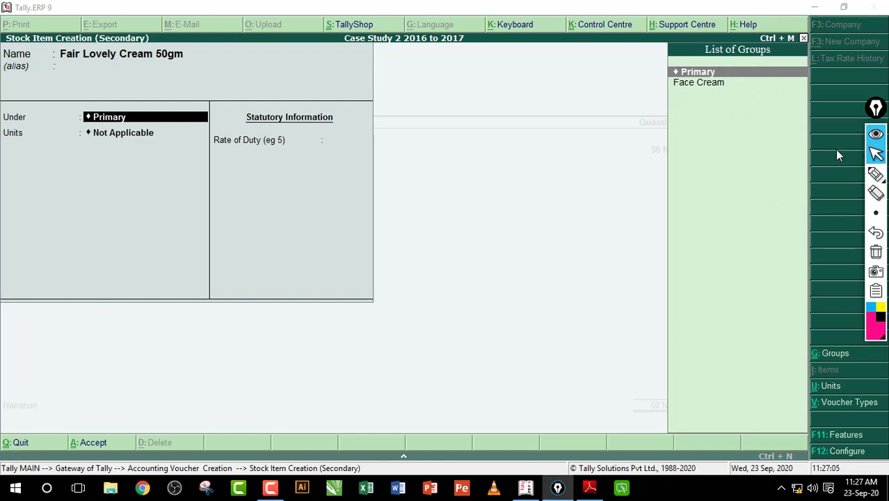
pyautogui.click(693, 177)
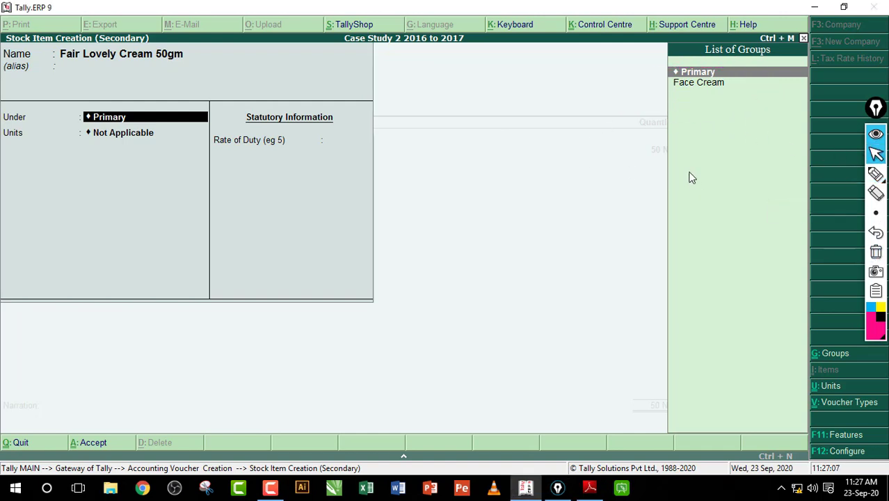
# Step: Put Fair Lovely Cream 50gm under the Face Cream group with unit Nos and save the stock item
pyautogui.press('Down')
pyautogui.press('Return')
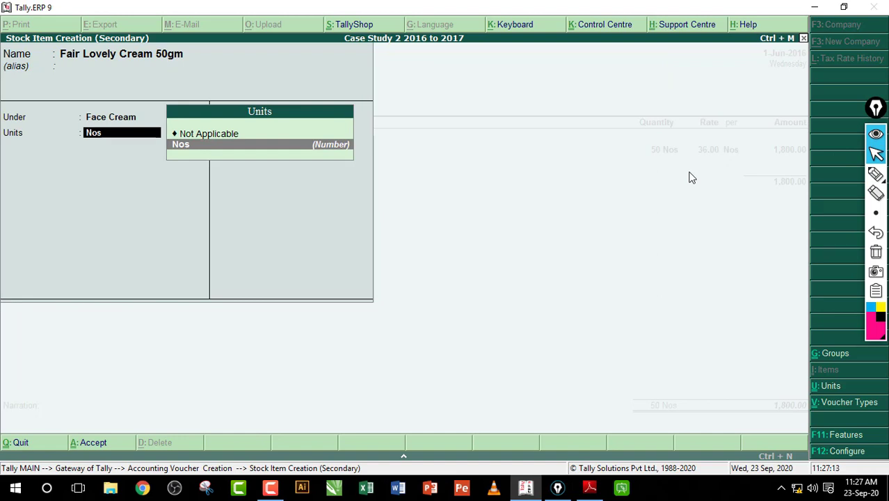
pyautogui.press('Return')
pyautogui.press('Return')
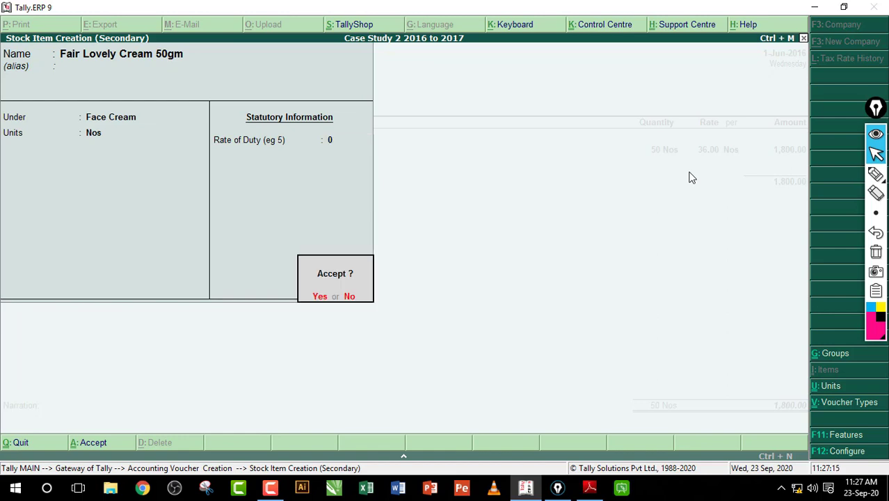
pyautogui.press('Return')
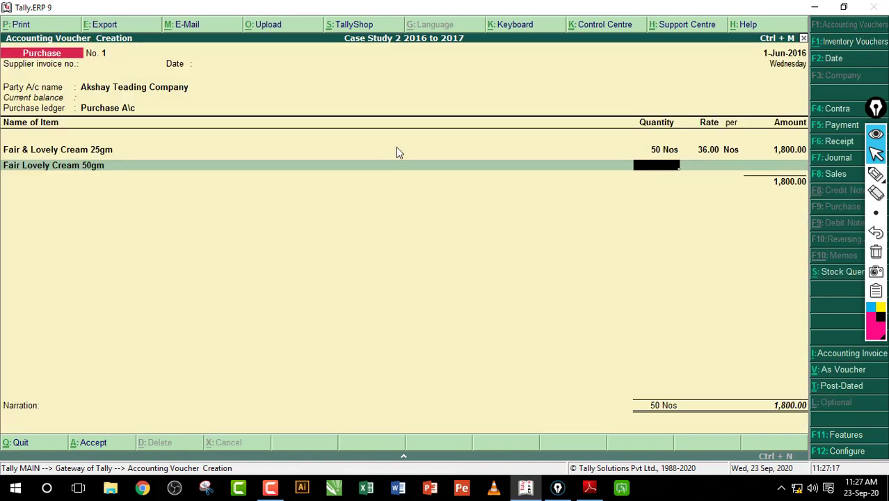
# Step: Enter quantity 50 and rate 70 for Fair Lovely Cream 50gm, checking both against the case study PDF in Adobe Reader, and confirm the line in Tally
pyautogui.write('50')
pyautogui.press('Return')
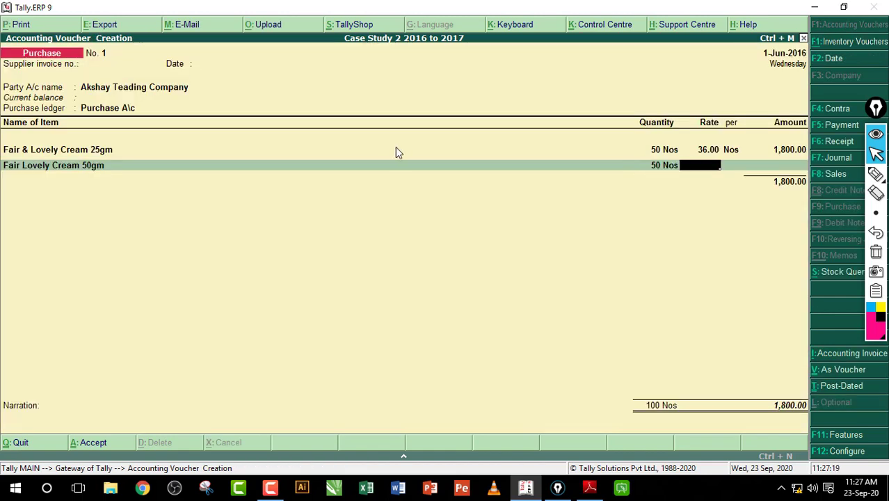
pyautogui.write('70')
pyautogui.click(592, 487)
pyautogui.moveTo(549, 117); pyautogui.dragTo(592, 148)
pyautogui.moveTo(607, 114); pyautogui.dragTo(638, 144)
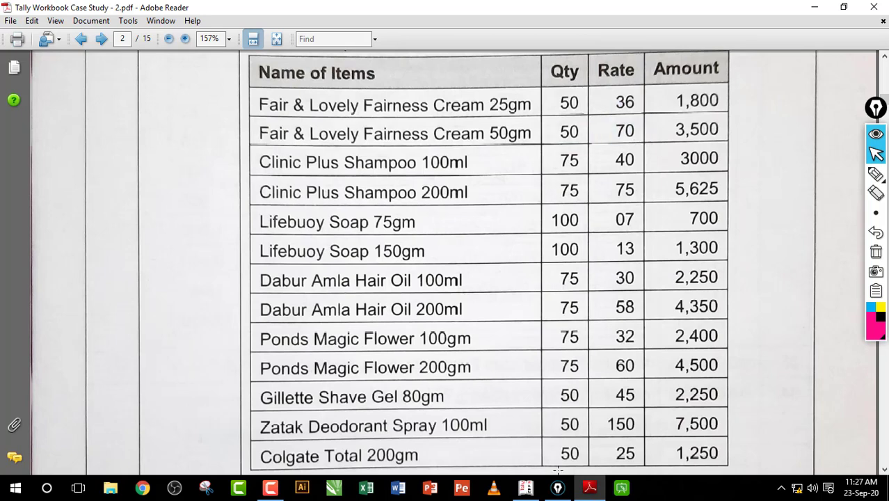
pyautogui.click(525, 487)
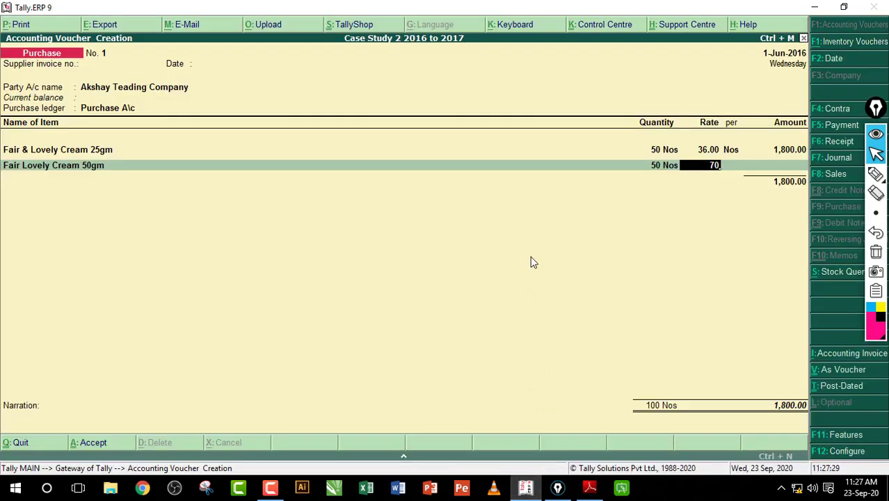
pyautogui.press('Return')
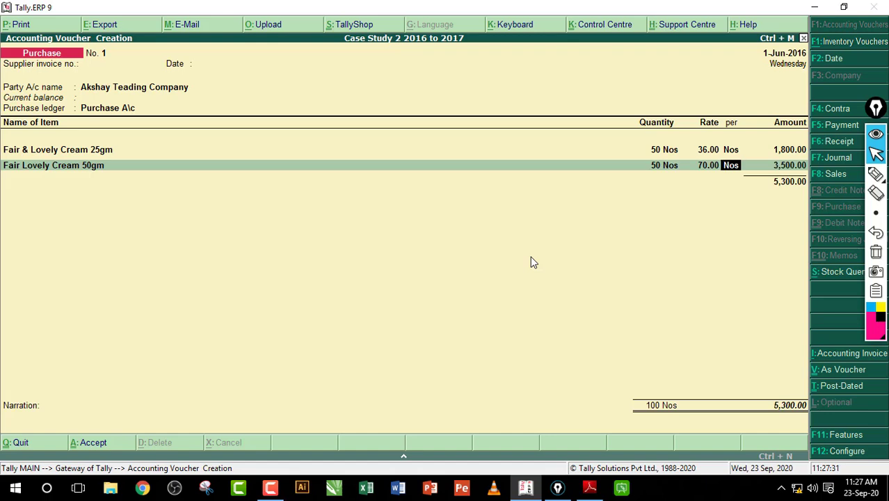
pyautogui.press('Return')
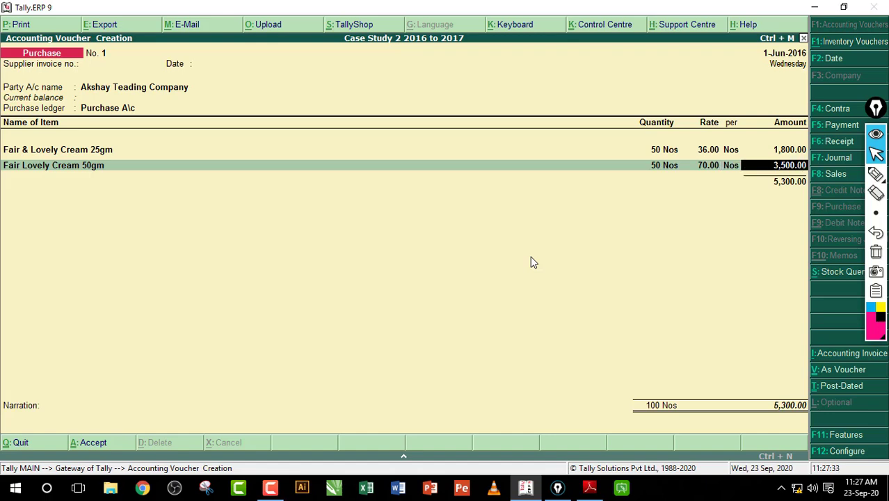
pyautogui.press('Return')
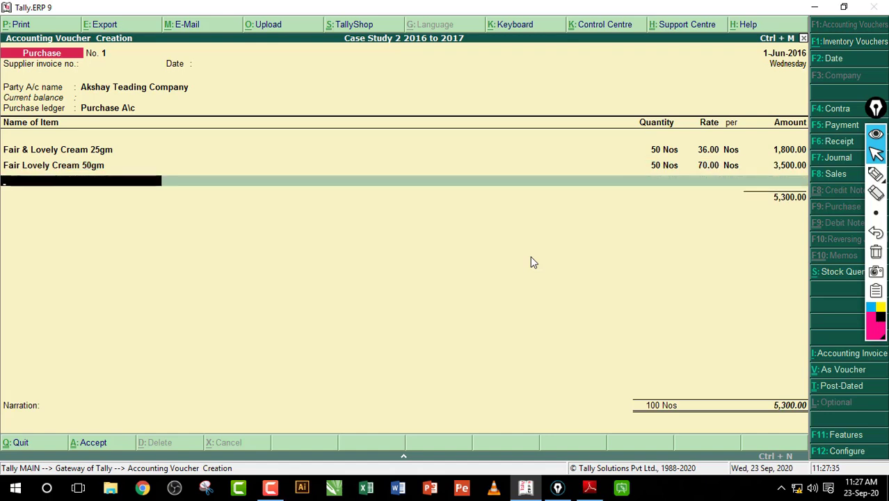
# Step: Start a new stock item, check the item table in Adobe Reader, and name it Clinic Plus Shampoo 100ml in Tally, without an alias
pyautogui.hotkey('alt', 'c')
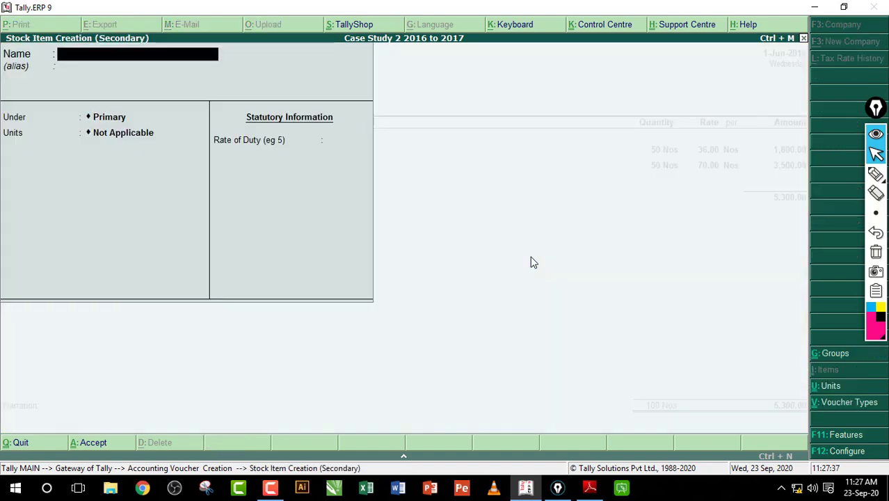
pyautogui.click(589, 487)
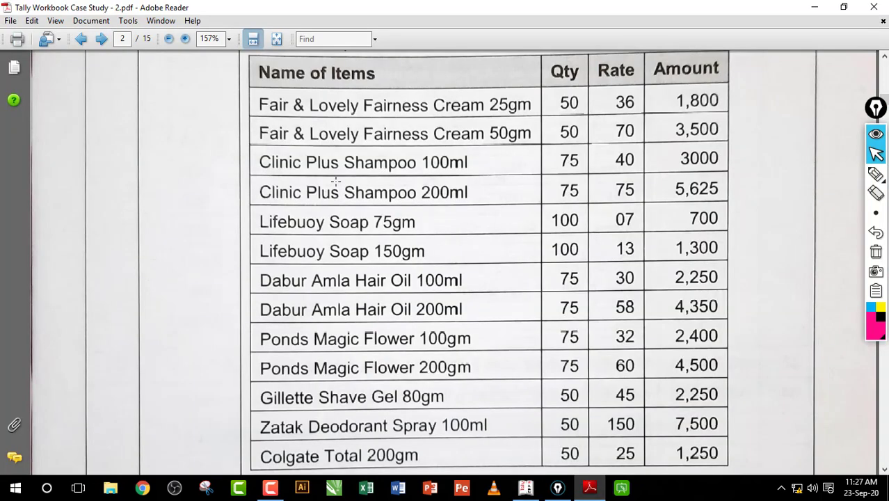
pyautogui.moveTo(467, 183); pyautogui.dragTo(248, 149)
pyautogui.click(455, 294)
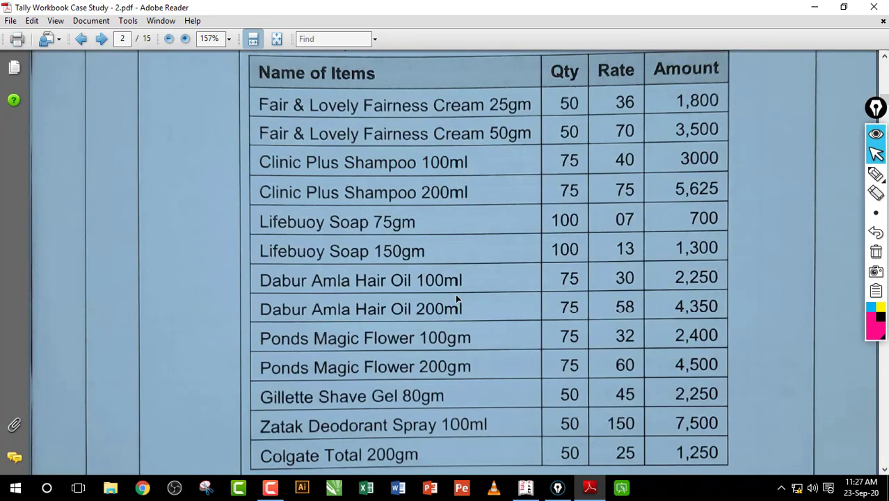
pyautogui.hotkey('alt', 'Tab')
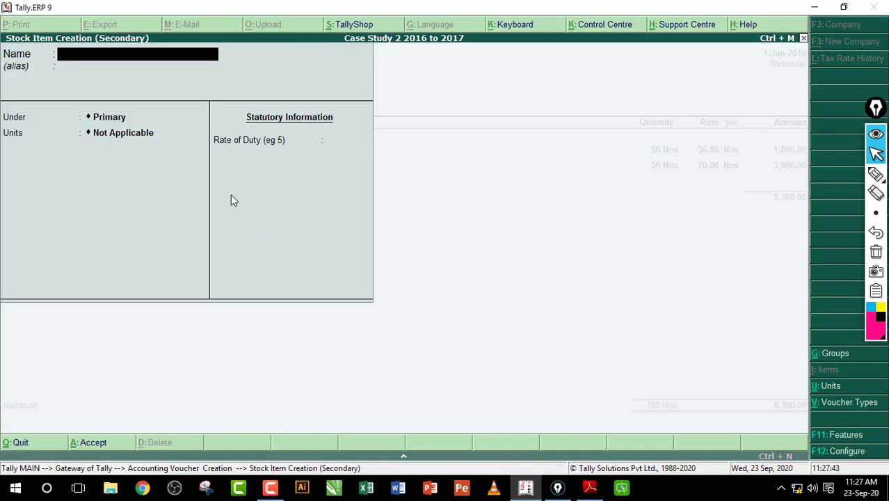
pyautogui.hotkey('ctrl', 'alt', 'v')
pyautogui.press('Return')
pyautogui.press('Return')
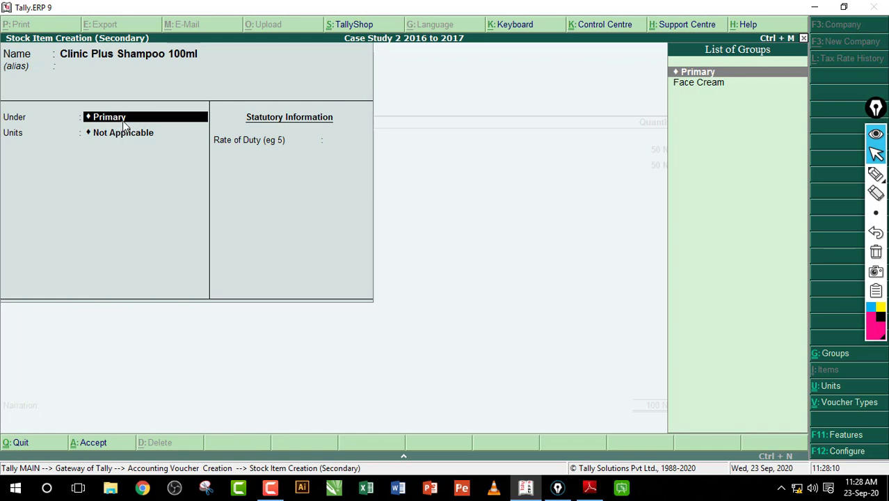
# Step: Create a stock group named Shampoo under Primary, without adding item quantities, for Clinic Plus Shampoo 100ml
pyautogui.hotkey('alt', 'c')
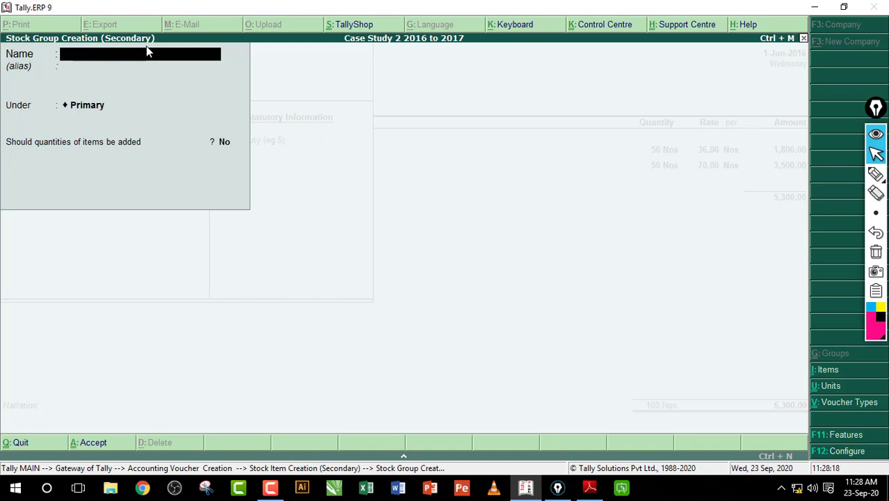
pyautogui.write('Shampoo')
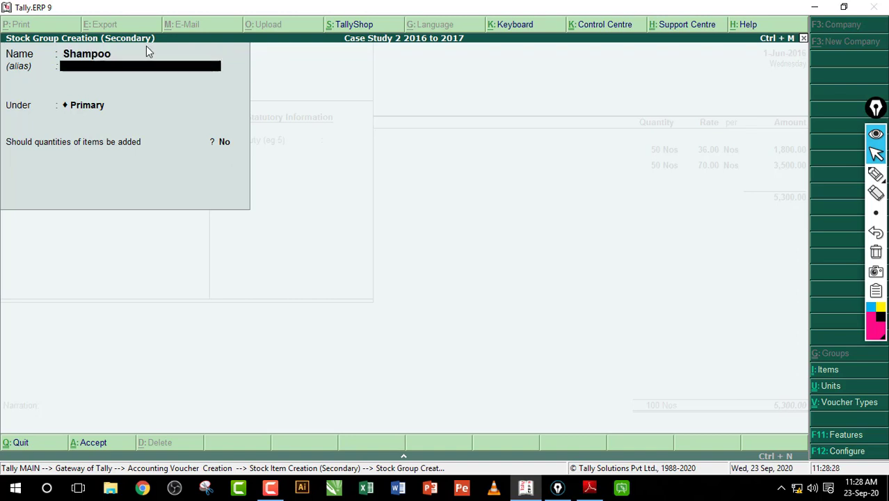
pyautogui.press('Return')
pyautogui.press('Return')
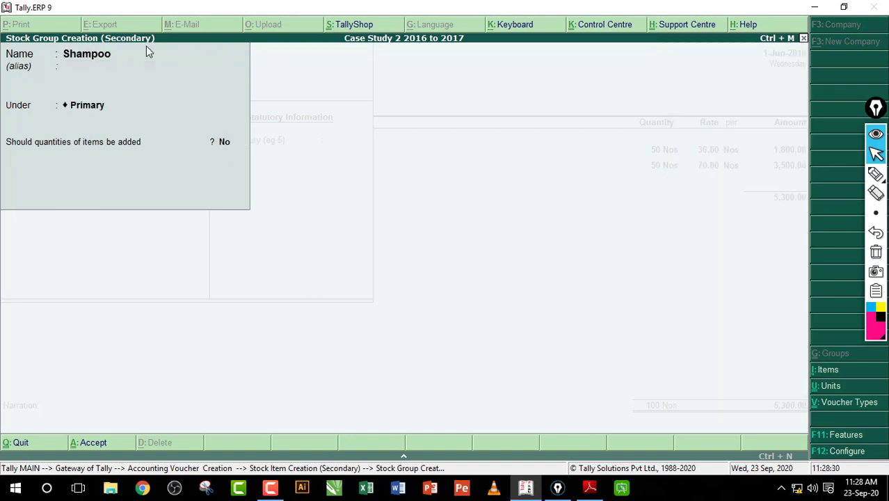
pyautogui.press('Return')
pyautogui.press('Return')
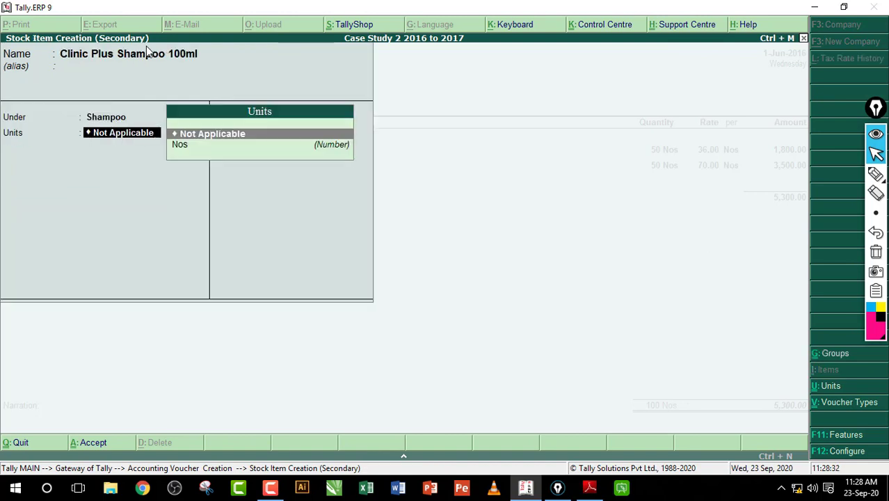
# Step: Assign the unit Nos to Clinic Plus Shampoo 100ml, leave the rate of duty unfilled and save the stock item
pyautogui.press('Down')
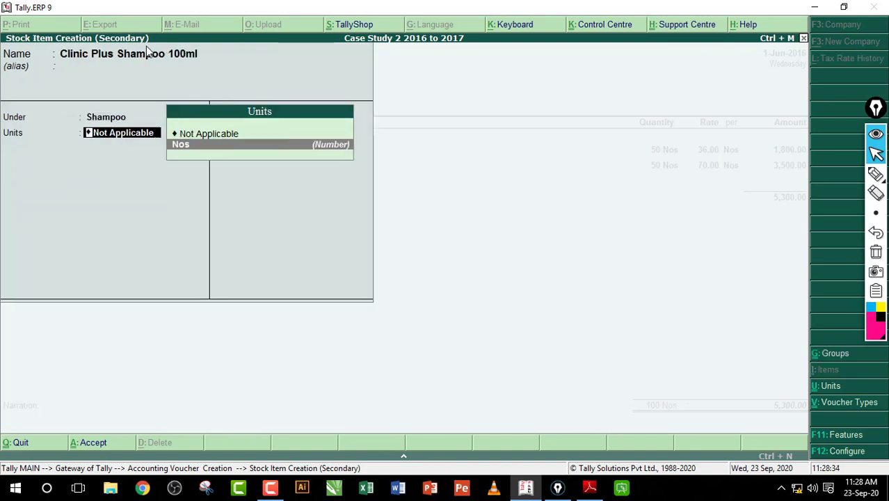
pyautogui.press('Return')
pyautogui.press('Return')
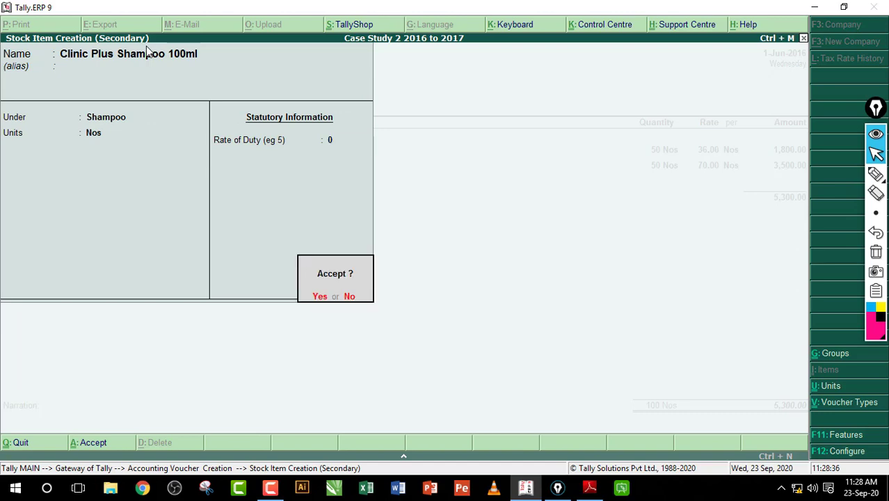
pyautogui.press('Return')
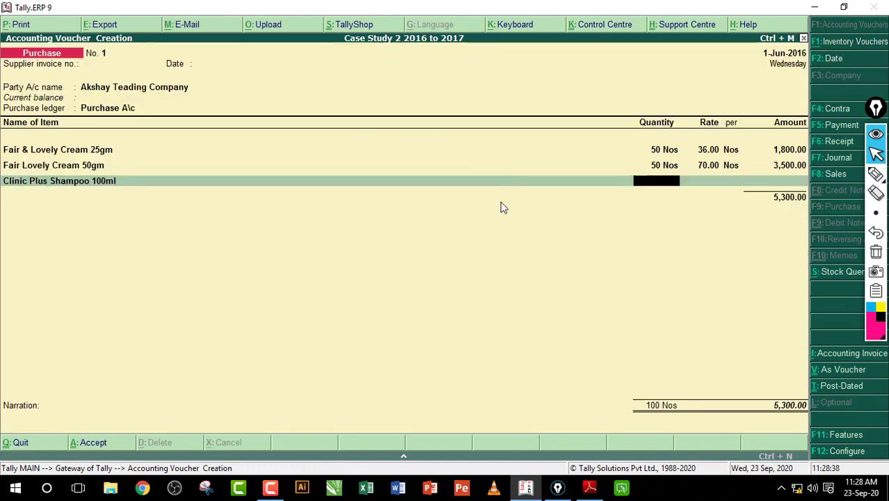
# Step: Look up the 100ml shampoo in Adobe Reader's case study PDF, and in Tally enter quantity 75 and rate 40 and confirm the line
pyautogui.click(589, 487)
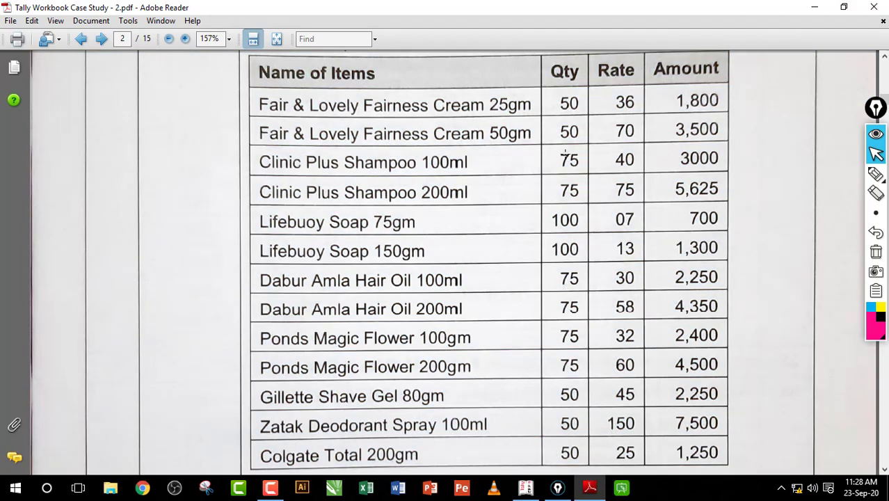
pyautogui.moveTo(560, 153); pyautogui.dragTo(587, 168)
pyautogui.click(641, 170)
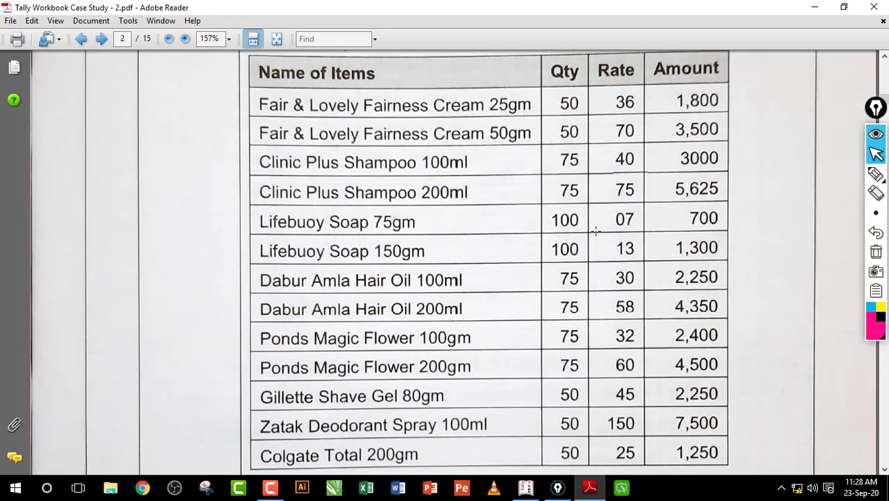
pyautogui.click(525, 487)
pyautogui.write('75')
pyautogui.press('Return')
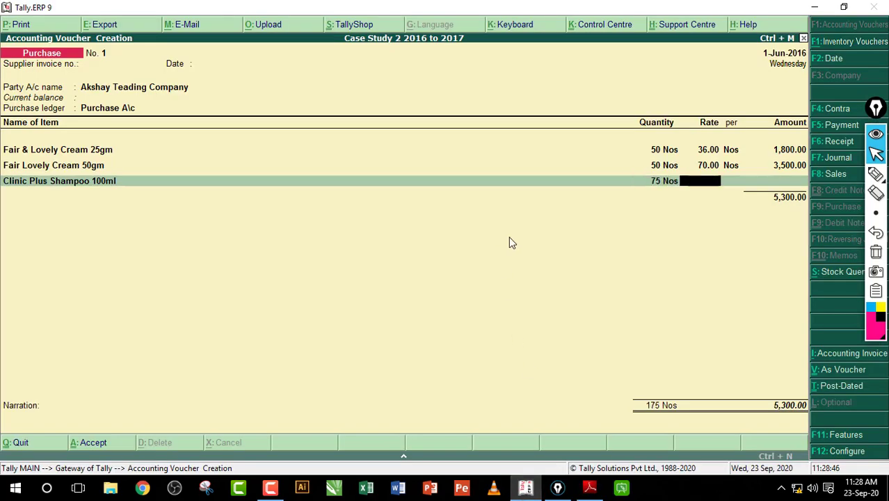
pyautogui.write('40')
pyautogui.press('Return')
pyautogui.press('Return')
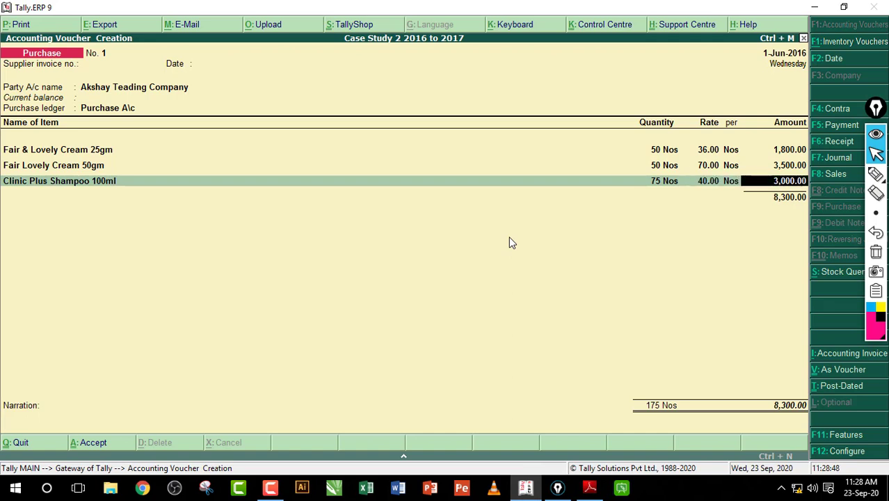
pyautogui.press('Return')
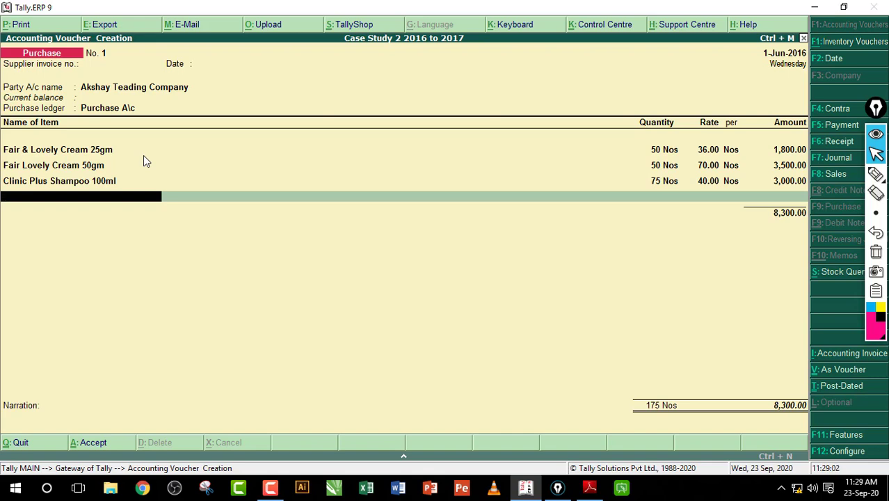
# Step: Create the stock item Clinic Plus Shampoo 200ml under the Shampoo group with unit Nos, leaving the alias and rate of duty unfilled
pyautogui.hotkey('alt', 'c')
pyautogui.write('Clinic')
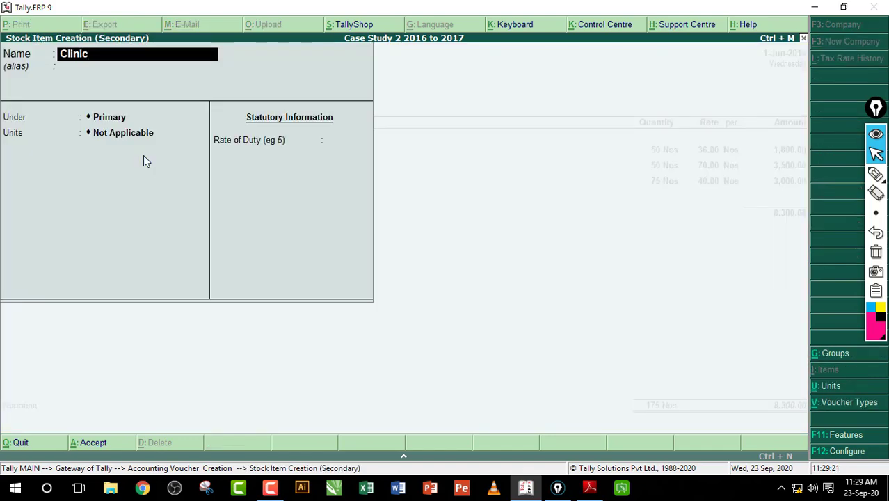
pyautogui.write(' Plus Shampoo 200ml')
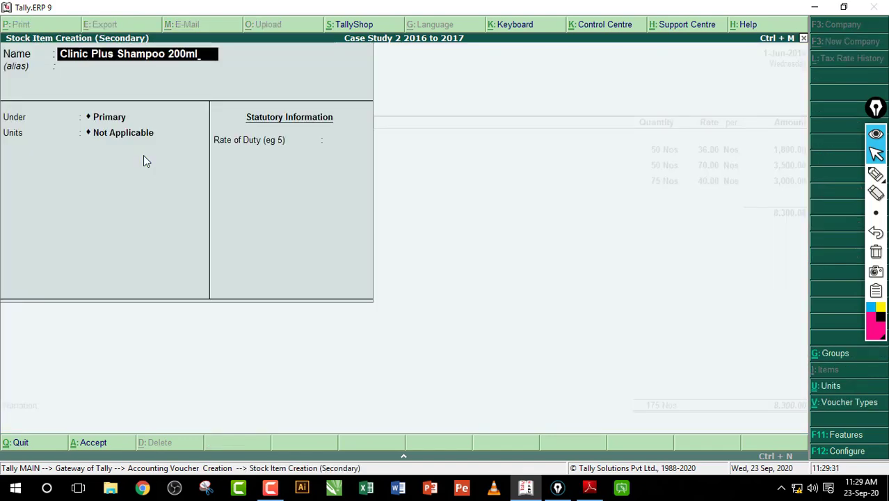
pyautogui.press('Return')
pyautogui.press('Return')
pyautogui.write('sh')
pyautogui.press('Return')
pyautogui.write('n')
pyautogui.press('Return')
pyautogui.press('Return')
pyautogui.press('Return')
# Step: Enter quantity 75 and rate 75 for Clinic Plus Shampoo 200ml and confirm the line
pyautogui.write('75')
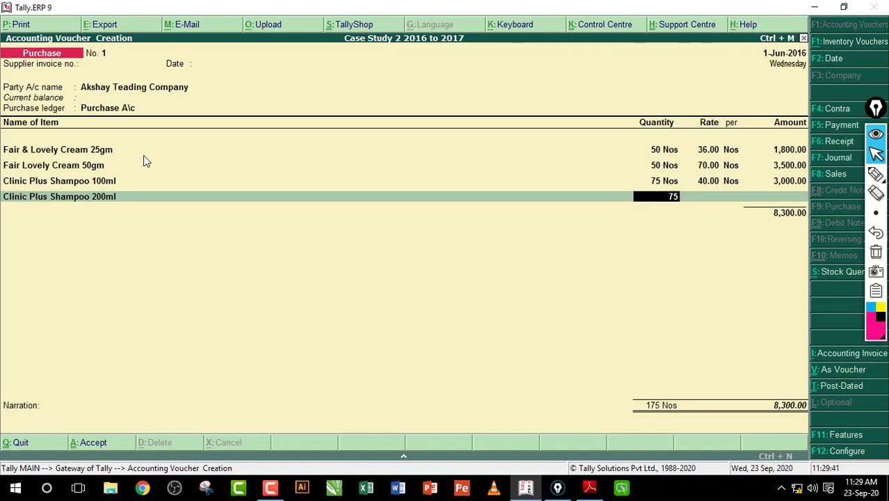
pyautogui.press('Return')
pyautogui.write('75')
pyautogui.press('Return')
pyautogui.press('Return')
pyautogui.press('Return')
# Step: Start a new stock item for the next voucher line and name it Lifeboy Soap 75gm, without an alias
pyautogui.hotkey('alt', 'c')
pyautogui.write('Lifeboy')
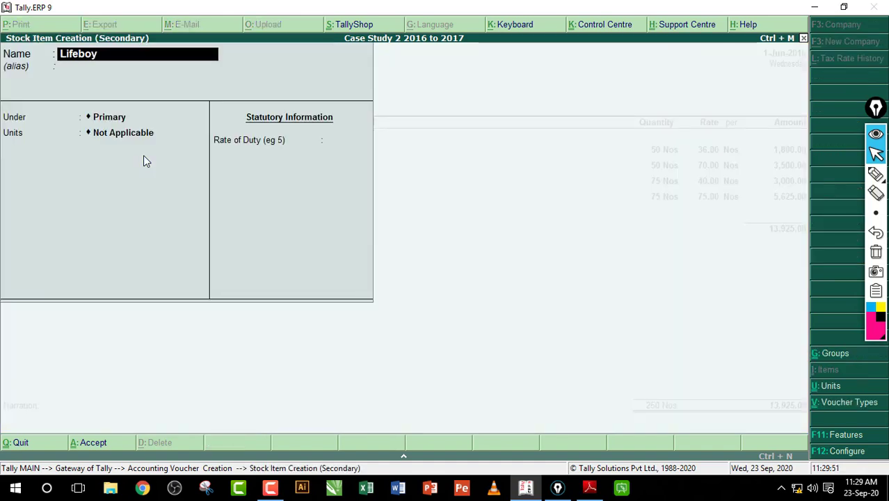
pyautogui.write(' Soap 75gm')
pyautogui.press('Return')
pyautogui.press('Return')
# Step: Create a stock group named Soap under Primary, without adding item quantities, for Lifeboy Soap 75gm
pyautogui.hotkey('alt', 'c')
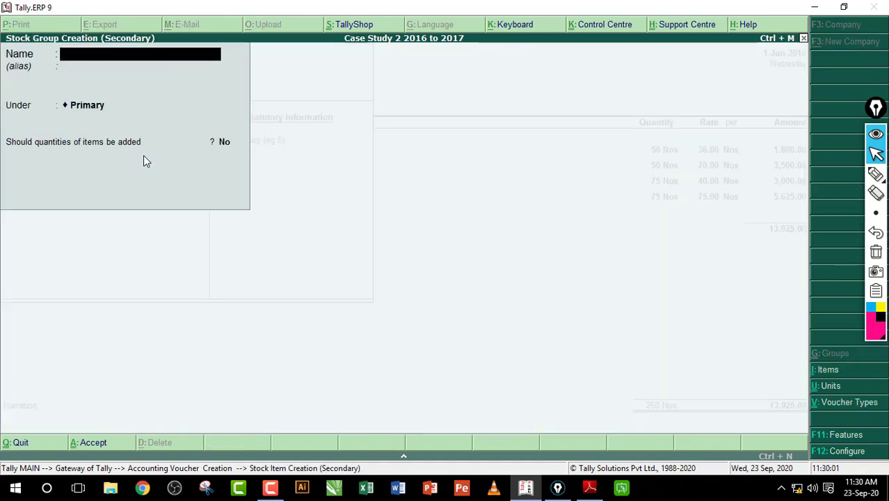
pyautogui.write('Soap')
pyautogui.press('Return')
pyautogui.press('Return')
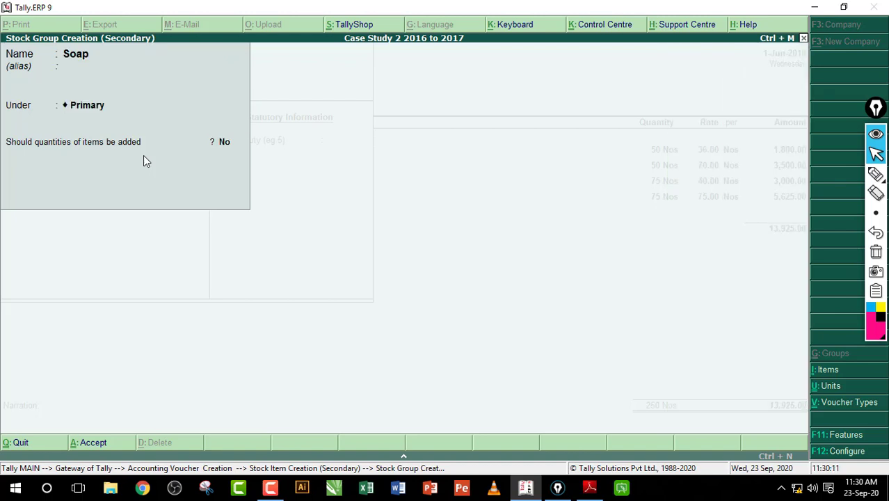
pyautogui.press('Return')
# Step: Assign the unit Nos to Lifeboy Soap 75gm and save the stock item
pyautogui.press('Return')
pyautogui.press('Return')
pyautogui.hotkey('ctrl', 'a')
# Step: Enter quantity 100 and rate 7 for Lifeboy Soap 75gm and confirm the line
pyautogui.write('100')
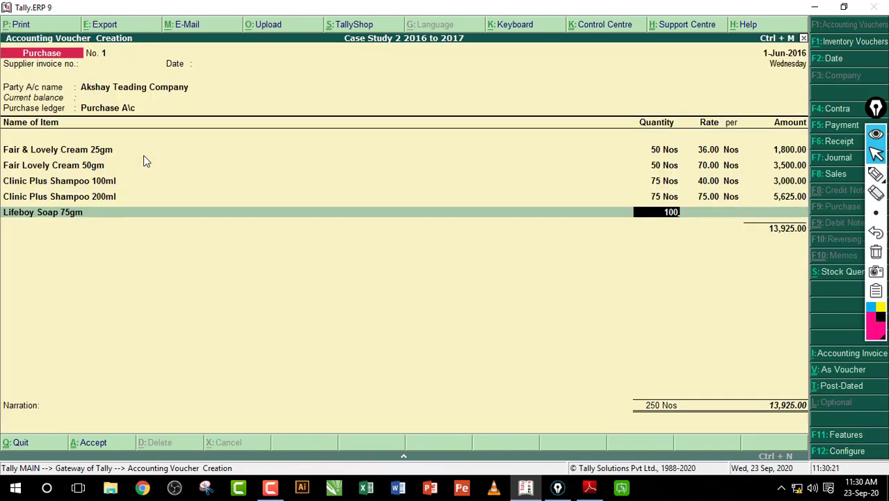
pyautogui.press('Return')
pyautogui.write('7')
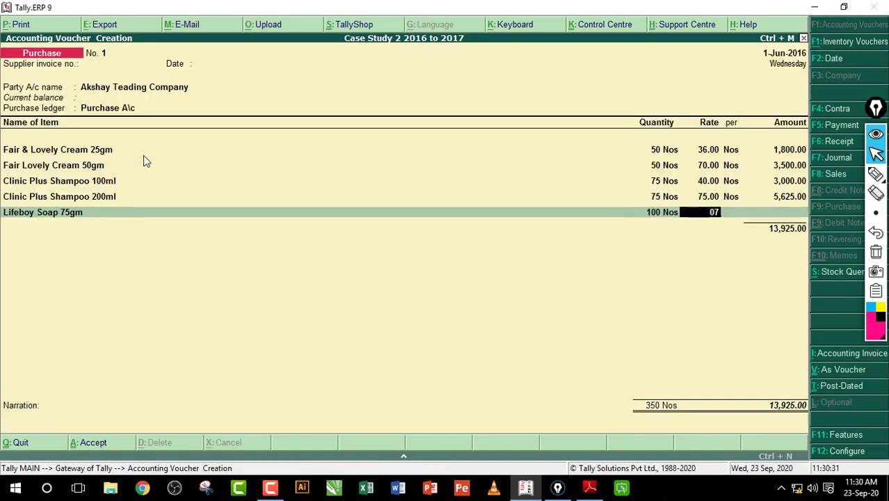
pyautogui.press('Return')
pyautogui.press('Return')
# Step: Create the stock item Lifebuoy Soap 150gm under the Soap group with unit Nos and no alias
pyautogui.hotkey('alt', 'c')
pyautogui.write('Lifebuo')
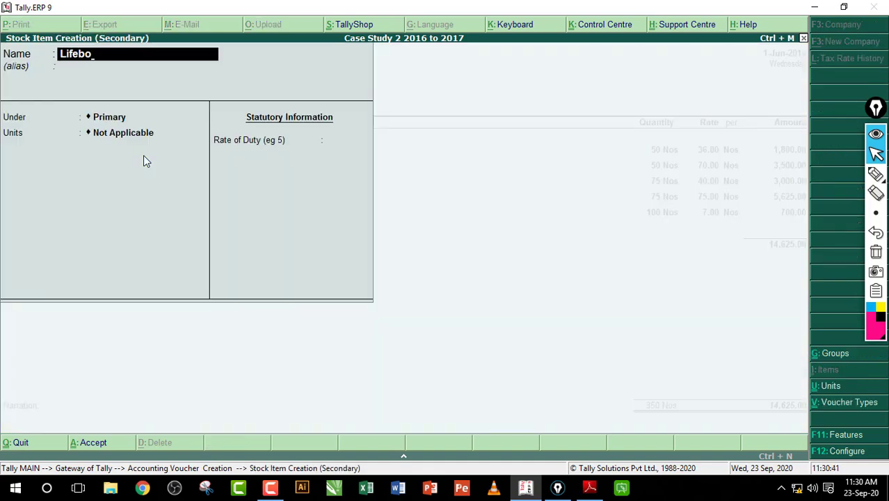
pyautogui.press('BackSpace')
pyautogui.write('uoy Soap 150')
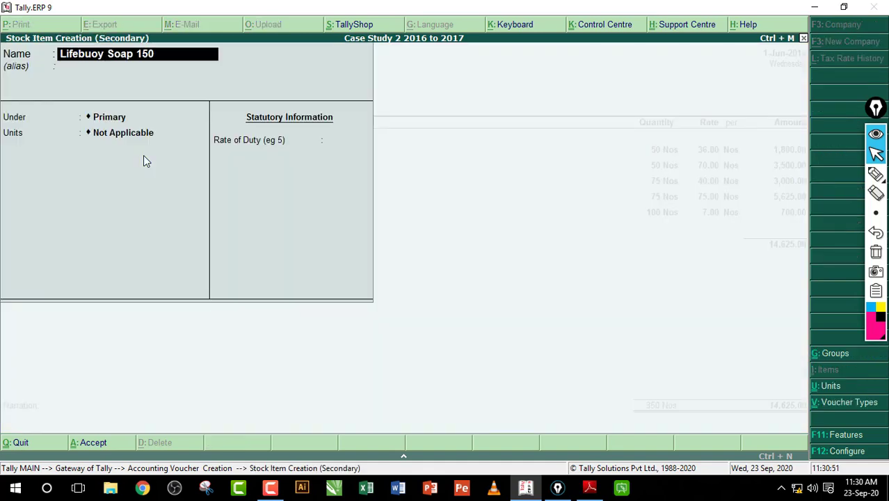
pyautogui.write('gm')
pyautogui.press('Return')
pyautogui.press('Return')
pyautogui.write('so')
pyautogui.press('Return')
pyautogui.write('n')
pyautogui.press('Return')
pyautogui.hotkey('ctrl', 'a')
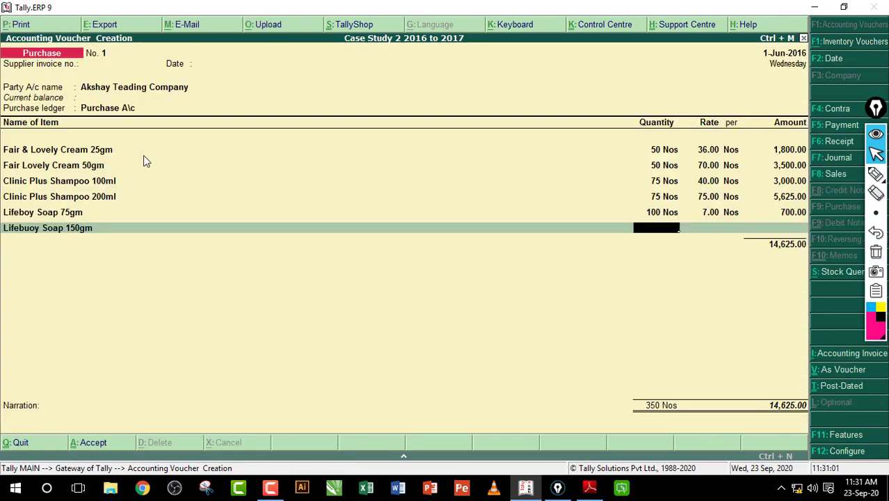
# Step: Enter quantity 100 and rate 13 for Lifebuoy Soap 150gm and confirm the line
pyautogui.write('100')
pyautogui.press('Return')
pyautogui.write('13')
pyautogui.press('Return')
pyautogui.press('Return')
pyautogui.press('Return')
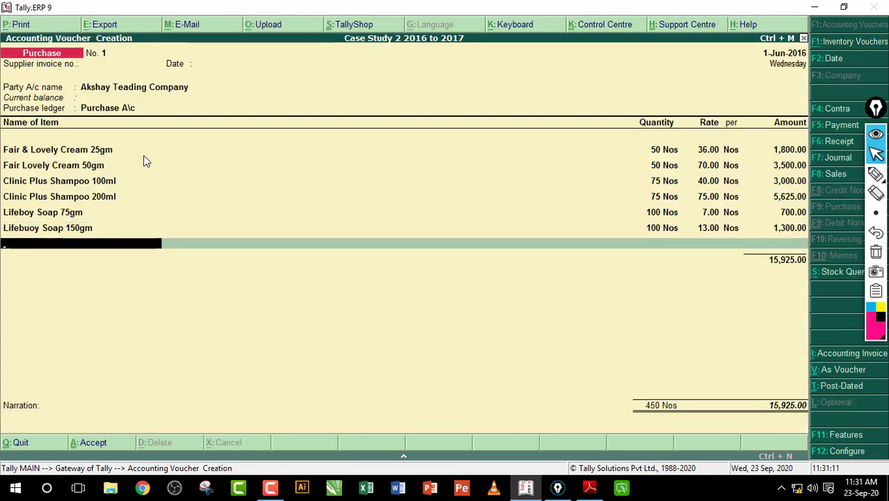
# Step: Start a new stock item for the next voucher line and name it Dabur Amla Hair Oil 100ml
pyautogui.hotkey('alt', 'c')
pyautogui.write('Dabur')
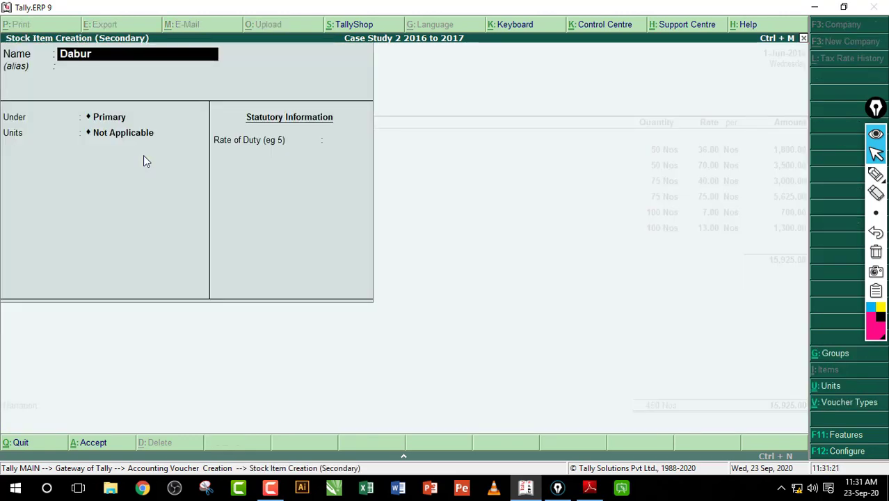
pyautogui.write(' Amla Hair Oil 100ml')
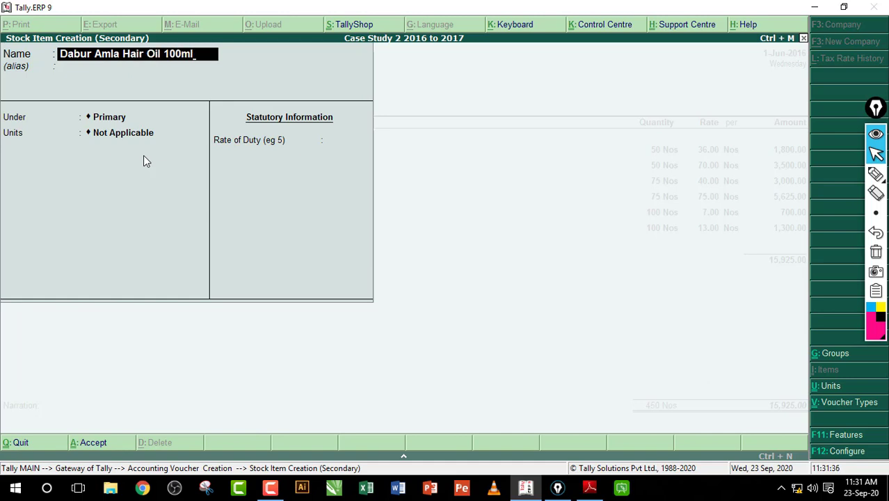
pyautogui.press('Return')
# Step: Create a stock group named Hair Oil under Primary, without adding item quantities, for Dabur Amla Hair Oil 100ml
pyautogui.hotkey('alt', 'c')
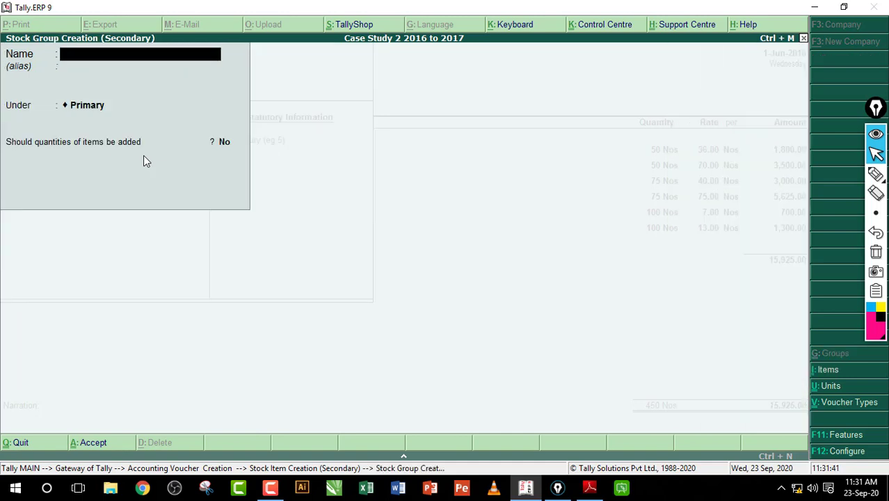
pyautogui.write('Hair Oil')
pyautogui.press('Return')
pyautogui.press('Return')
pyautogui.press('Return')
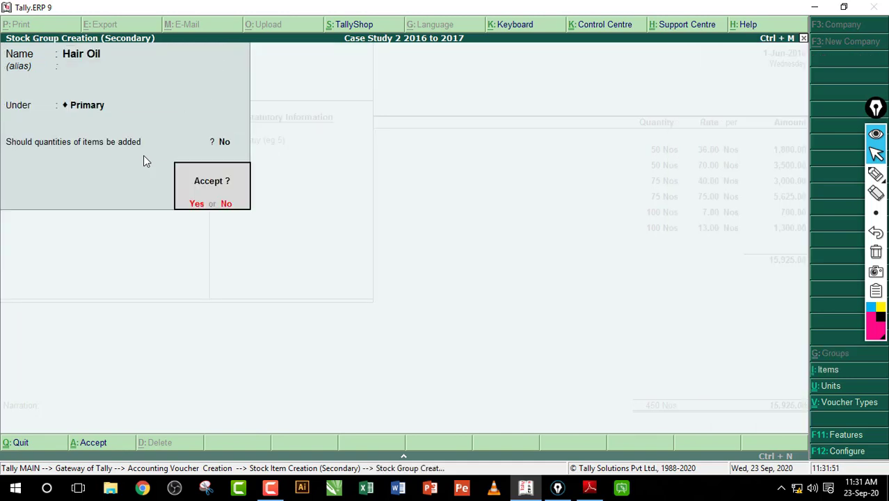
pyautogui.press('Return')
# Step: Assign the unit Nos to Dabur Amla Hair Oil 100ml, leave the rate of duty unfilled and save the stock item
pyautogui.press('Down')
pyautogui.press('Return')
pyautogui.press('Return')
pyautogui.press('Return')
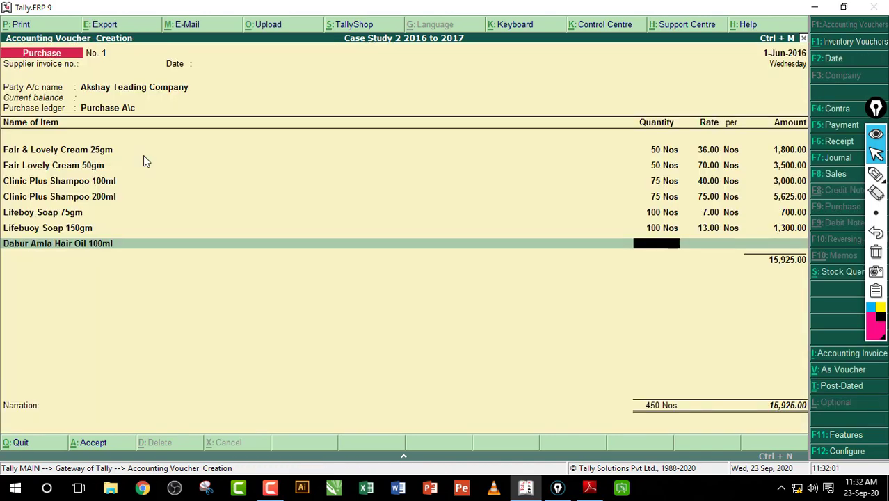
# Step: Enter quantity 75 and rate 30 for Dabur Amla Hair Oil 100ml and confirm the line
pyautogui.write('75')
pyautogui.press('Return')
pyautogui.write('30')
pyautogui.press('Return')
pyautogui.press('Return')
pyautogui.press('Return')
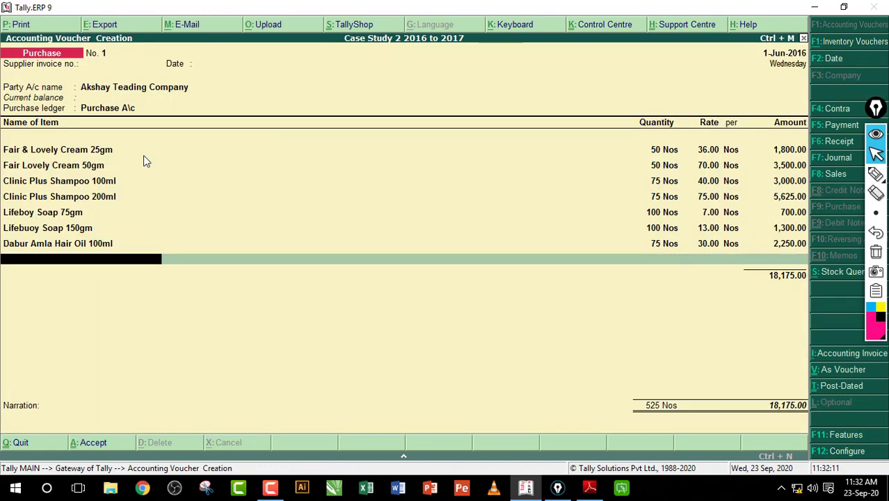
# Step: Create the stock item Dabur Amla Hair Oil 200ml under the Hair Oil group with unit Nos
pyautogui.hotkey('alt', 'c')
pyautogui.write('Dabur')
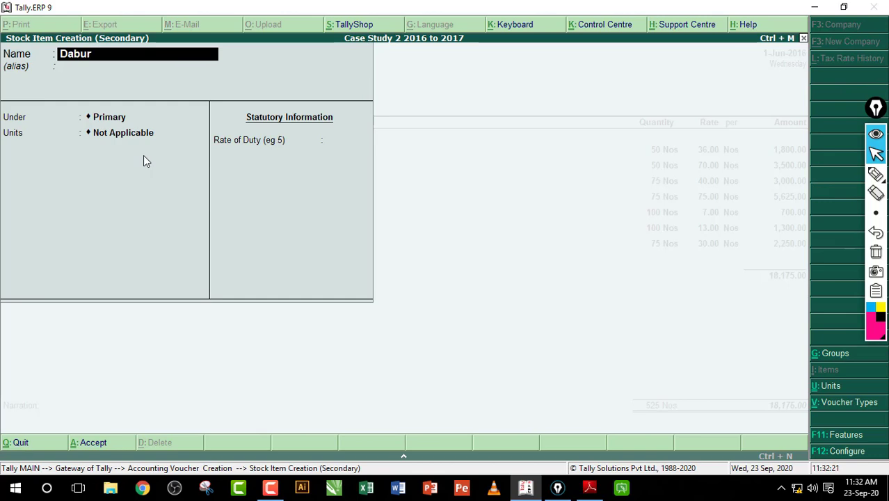
pyautogui.write(' Amla Hair Oil 200ml')
pyautogui.press('Return')
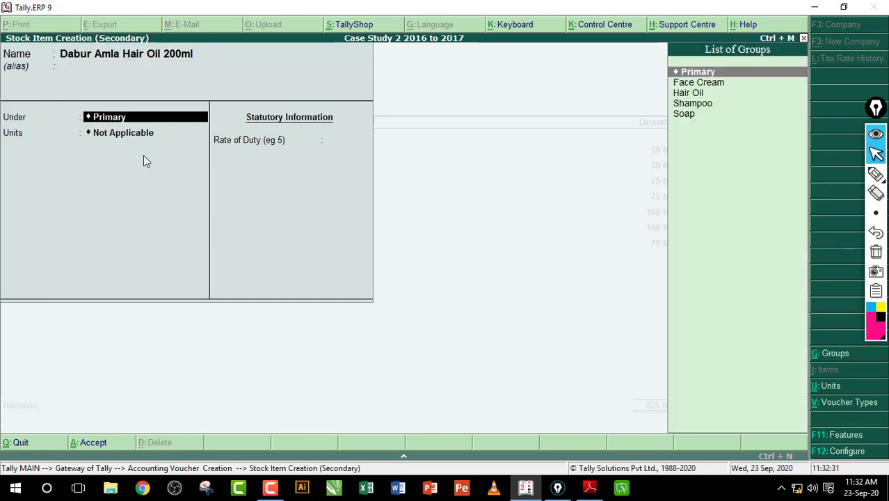
pyautogui.write('h')
pyautogui.press('Return')
pyautogui.press('Return')
pyautogui.press('Return')
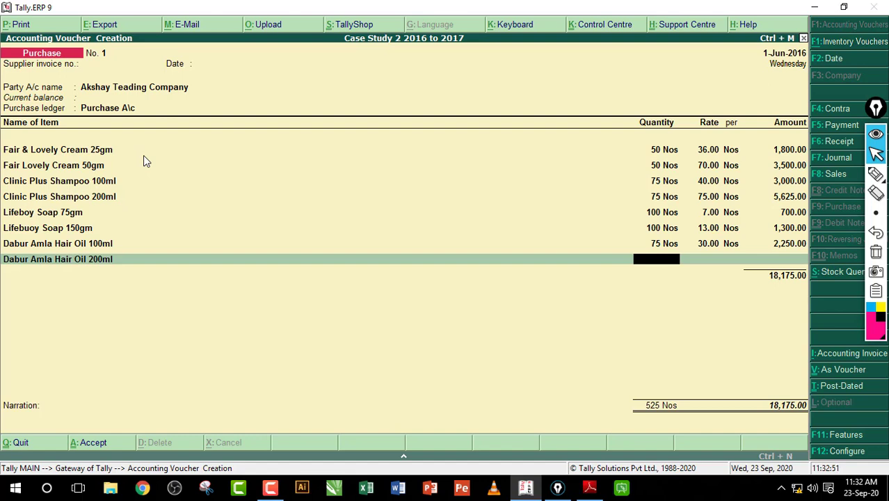
# Step: Enter quantity 75 and rate 58 for Dabur Amla Hair Oil 200ml and confirm the line
pyautogui.write('75')
pyautogui.press('Return')
pyautogui.write('58')
pyautogui.press('Return')
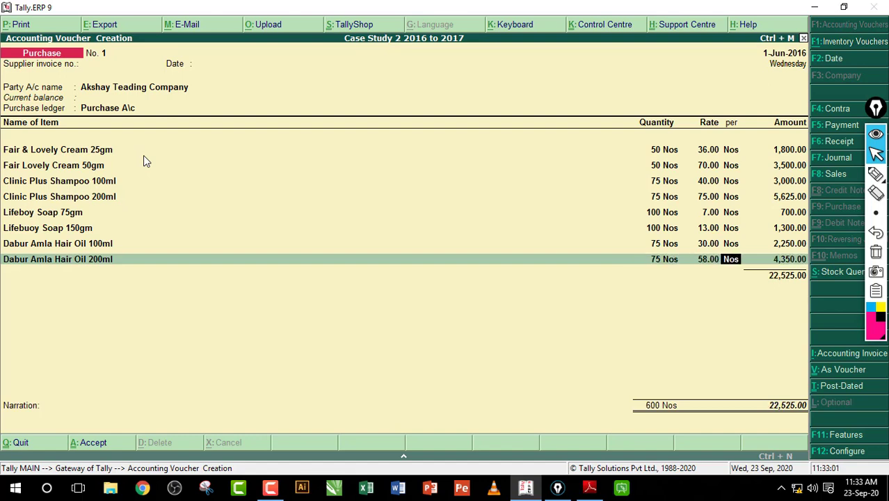
pyautogui.press('Return')
pyautogui.press('Return')
# Step: Start a new stock item for the next voucher line and name it Ponds Magic Flower 100gm, without an alias
pyautogui.write('Po')
pyautogui.hotkey('alt', 'c')
pyautogui.write('nds')
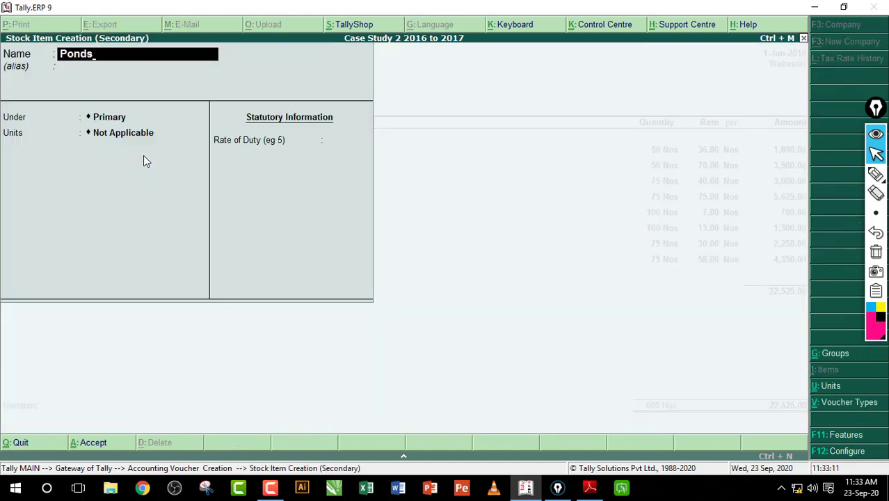
pyautogui.write(' Magic Flower 100gm')
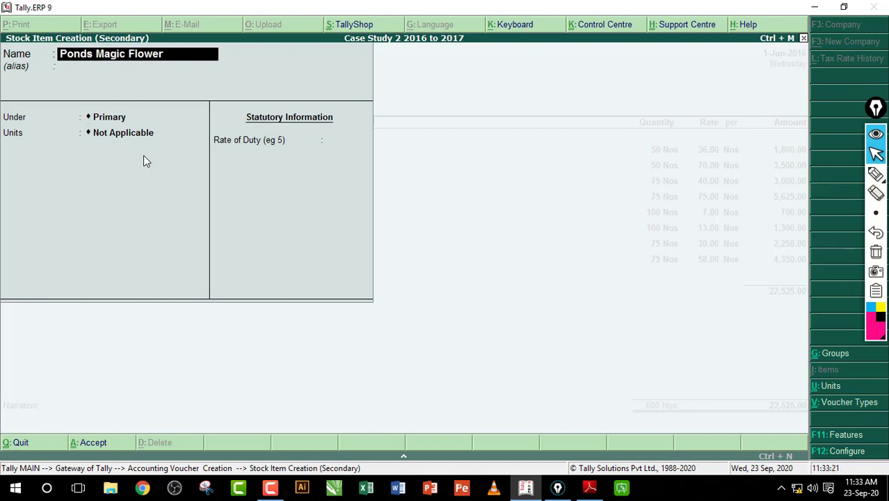
pyautogui.press('Return')
pyautogui.press('Return')
# Step: Create a stock group named Powder under Primary for Ponds Magic Flower 100gm, and save the item with unit Nos
pyautogui.hotkey('alt', 'c')
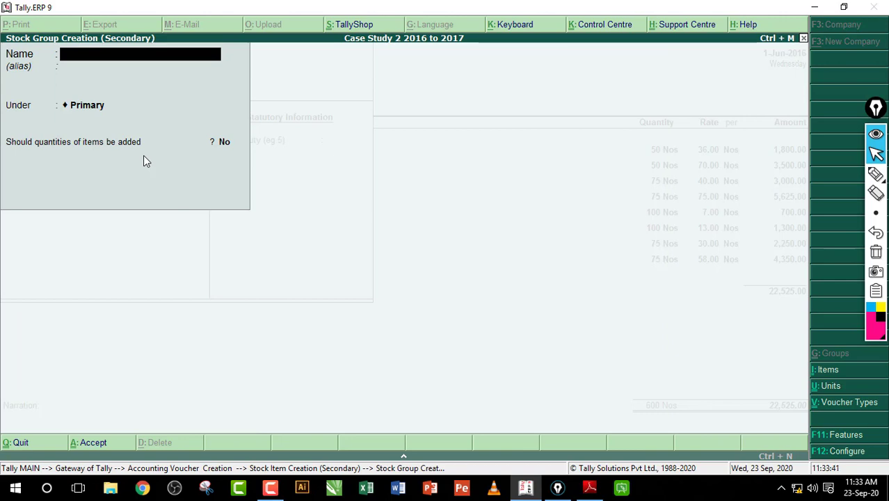
pyautogui.write('Powder')
pyautogui.press('Return')
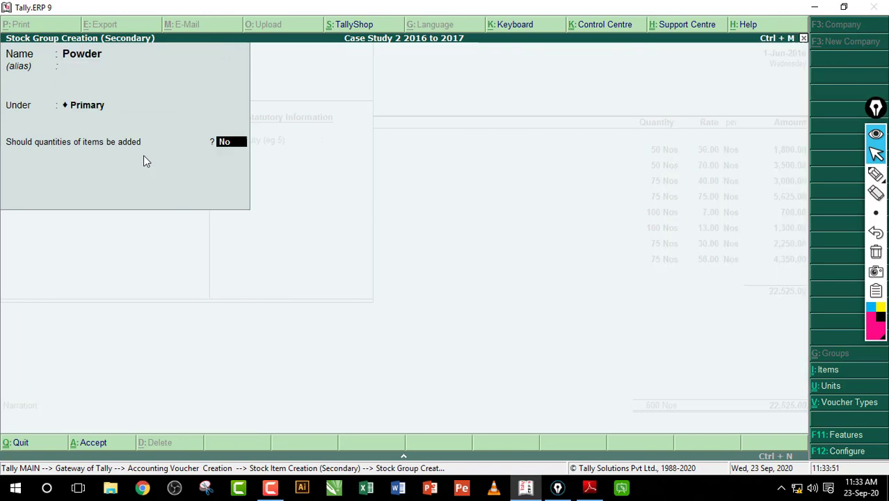
pyautogui.hotkey('ctrl', 'a')
pyautogui.hotkey('ctrl', 'a')
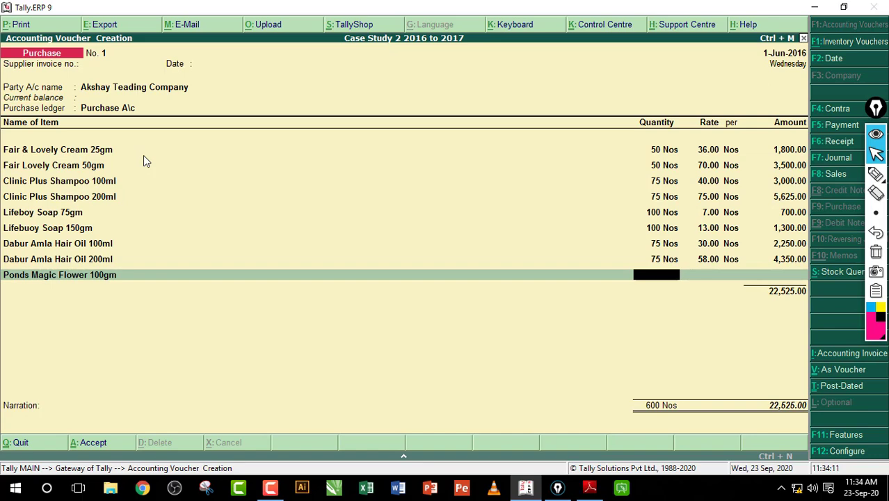
# Step: Enter quantity 75 and rate 32 for Ponds Magic Flower 100gm and confirm the line
pyautogui.write('75')
pyautogui.press('Return')
pyautogui.write('32')
pyautogui.press('Return')
# Step: Start a new stock item and name it Ponds Magic Flower 200gm, correcting the misspelled brand name
pyautogui.write('Pounds')
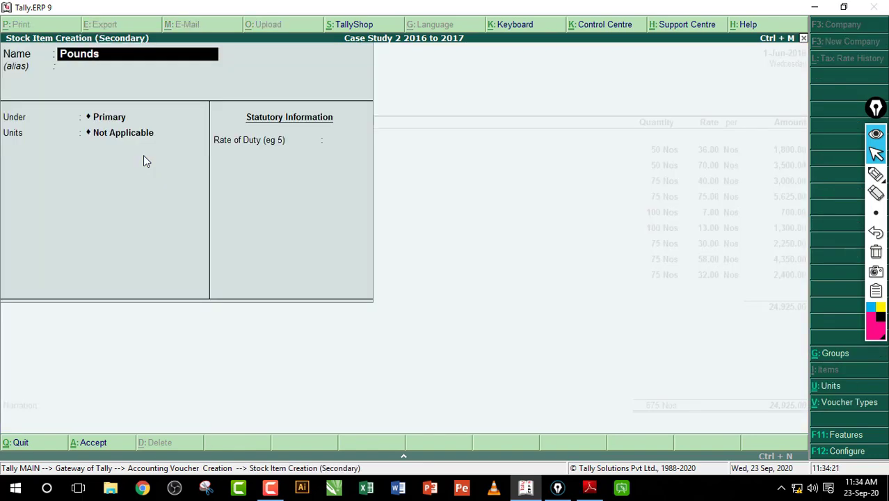
pyautogui.press('BackSpace')
pyautogui.press('BackSpace')
pyautogui.press('BackSpace')
pyautogui.press('BackSpace')
pyautogui.write('nds Magic Flower 200gm')
pyautogui.press('Return')
# Step: Place Ponds Magic Flower 200gm under the Powder group with unit Nos and save the stock item
pyautogui.write('pow')
pyautogui.press('Return')
pyautogui.write('nos')
pyautogui.press('Return')
pyautogui.press('Return')
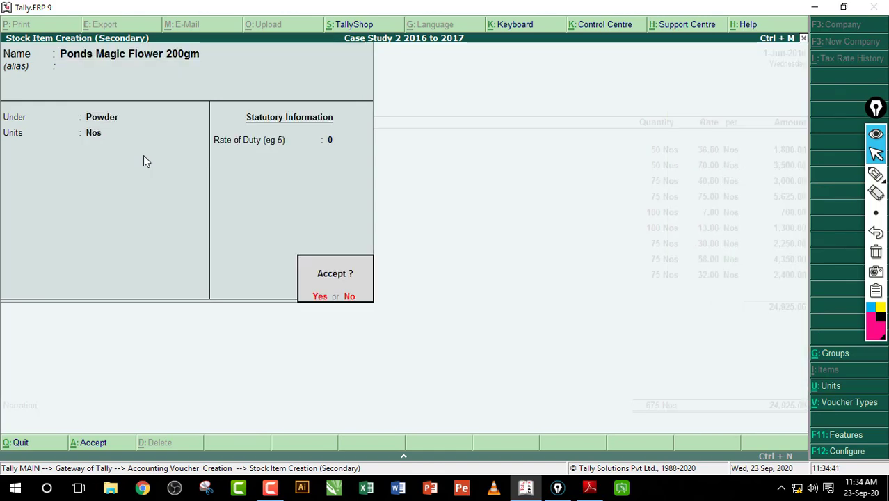
pyautogui.write('y')
# Step: Enter quantity 75 and rate 60 for Ponds Magic Flower 200gm and confirm the line
pyautogui.write('75')
pyautogui.press('Return')
pyautogui.write('60')
pyautogui.press('Return')
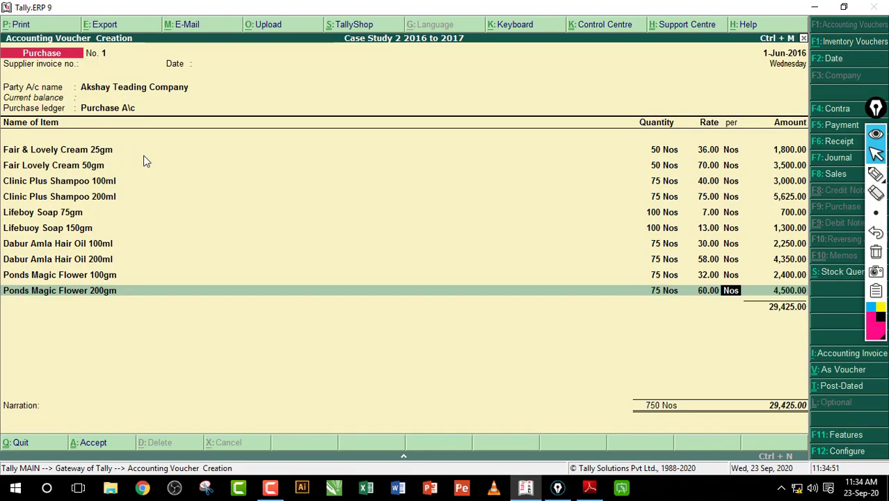
pyautogui.press('Return')
pyautogui.press('Return')
# Step: Start a new stock item for the next voucher line and name it Gillette Shave Gel 80gm, without an alias
pyautogui.write('Gill')
pyautogui.hotkey('alt', 'c')
pyautogui.write('ette Shave Gel 80gm')
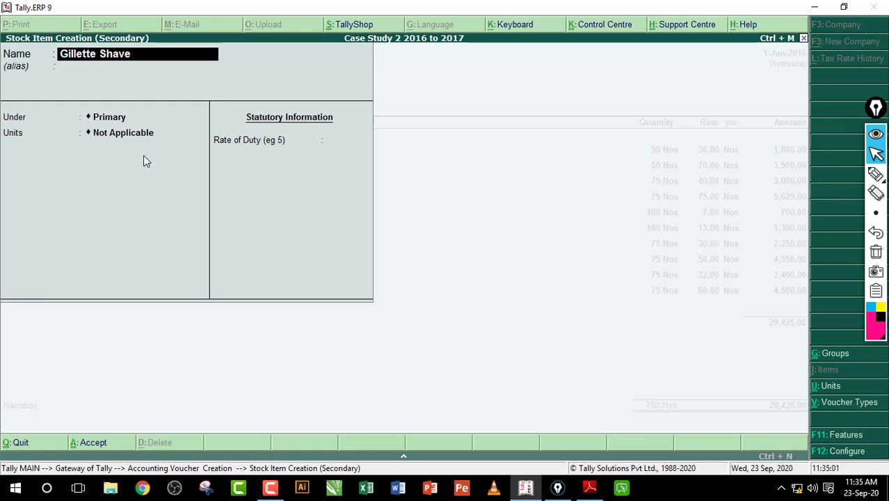
pyautogui.press('Return')
pyautogui.press('Return')
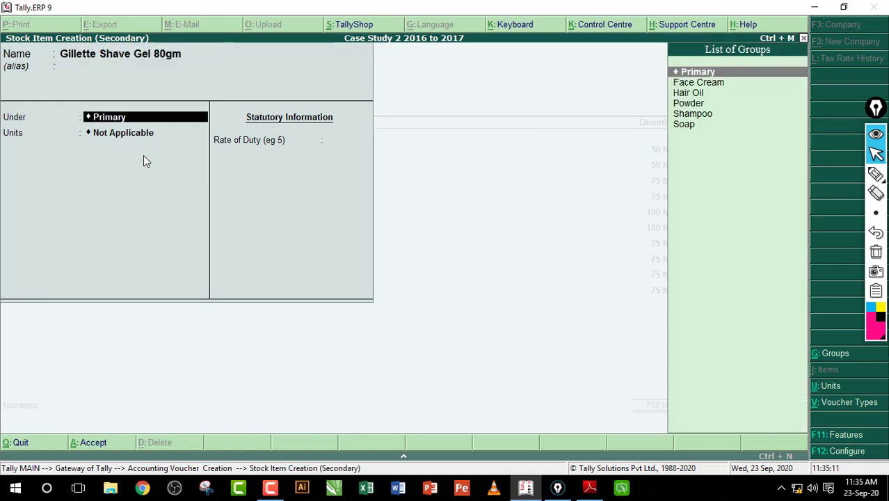
# Step: Create a stock group named Saving Cream under Primary, without adding item quantities, for Gillette Shave Gel 80gm
pyautogui.hotkey('alt', 'c')
pyautogui.write('Saving Cream')
pyautogui.press('Return')
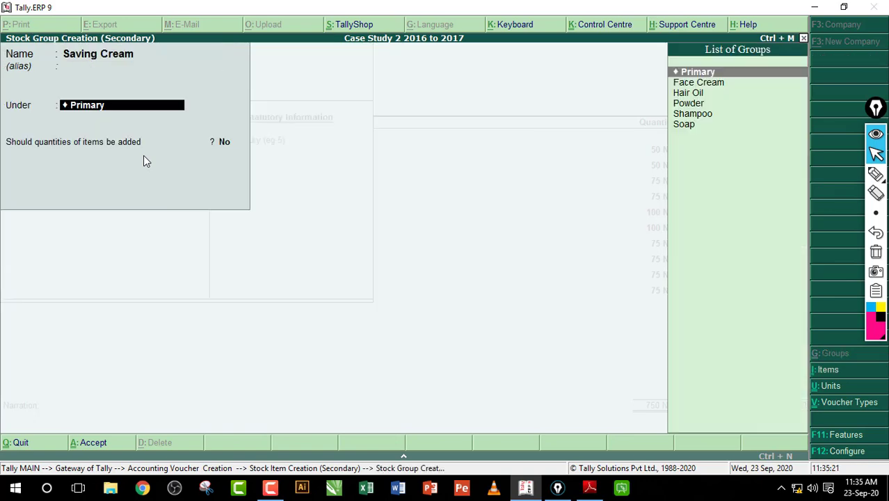
pyautogui.press('Return')
pyautogui.press('Return')
pyautogui.press('Return')
# Step: Assign the unit Nos to Gillette Shave Gel 80gm, leave the rate of duty unfilled and save the stock item
pyautogui.press('Return')
pyautogui.press('Return')
pyautogui.press('Return')
pyautogui.press('Return')
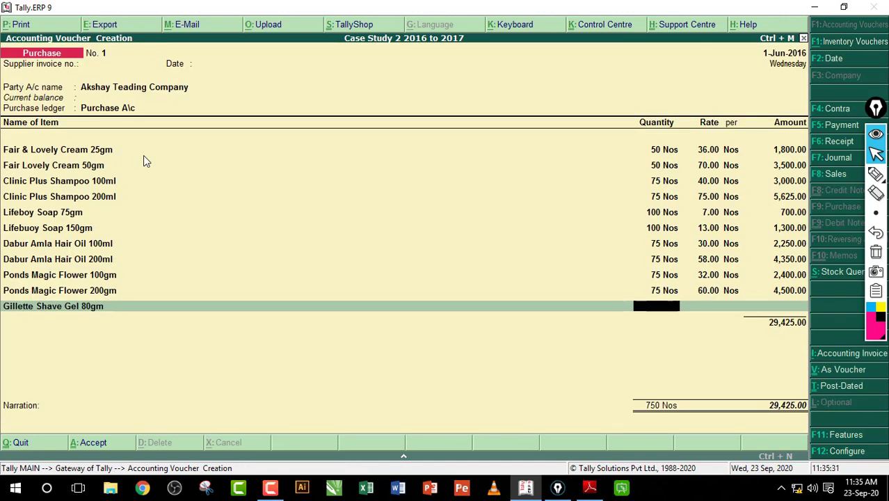
# Step: Enter quantity 50 and rate 45 for Gillette Shave Gel 80gm and confirm the line
pyautogui.write('50')
pyautogui.press('Return')
pyautogui.write('45')
pyautogui.press('Return')
pyautogui.press('Return')
# Step: Start a new stock item for the next voucher line and name it Zatak Deodorant Spray 100ml
pyautogui.hotkey('alt', 'c')
pyautogui.write('Zata')
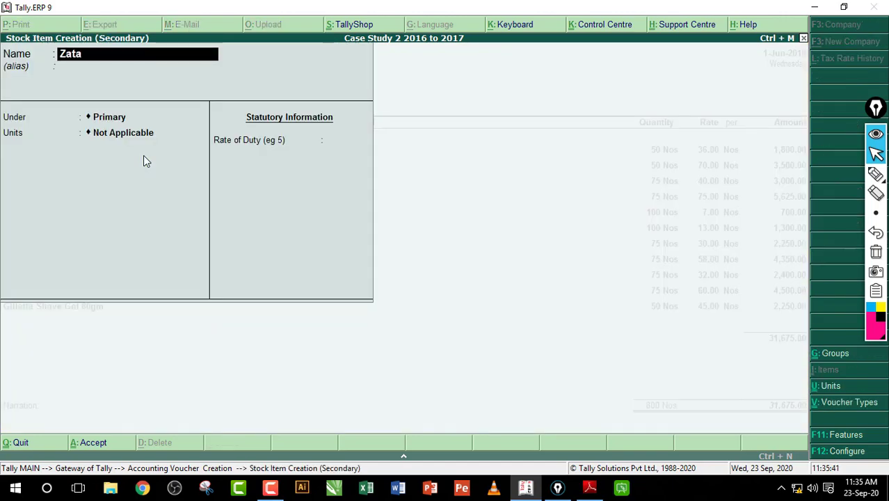
pyautogui.write('k Deodorant Spray 100ml')
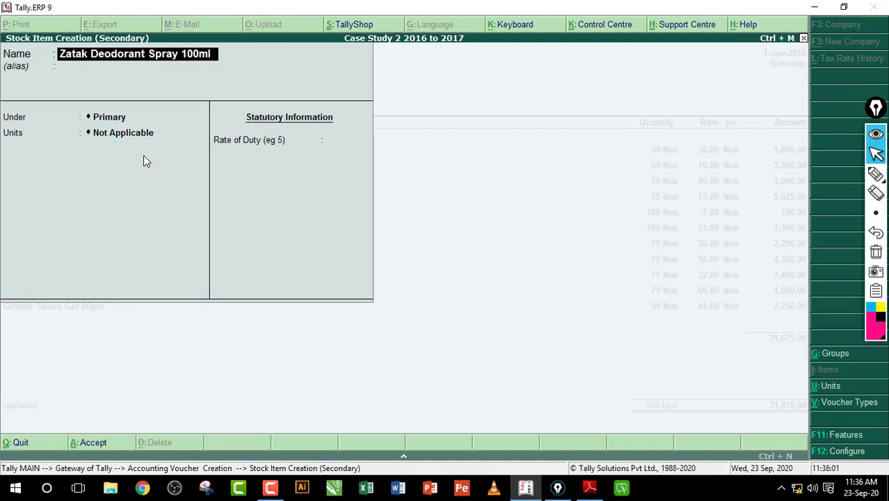
pyautogui.press('Return')
# Step: Create a stock group named Body Spray under Primary, without adding item quantities, for Zatak Deodorant Spray 100ml
pyautogui.hotkey('alt', 'c')
pyautogui.write('Body ')
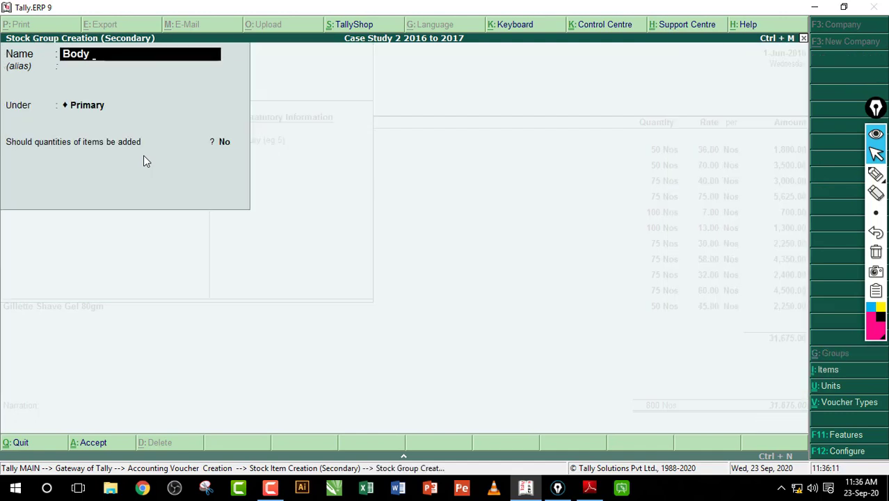
pyautogui.write('Spray')
pyautogui.press('Return')
pyautogui.press('Return')
pyautogui.press('Return')
# Step: Assign the unit Nos to Zatak Deodorant Spray 100ml, leave the rate of duty at 0 and save the stock item
pyautogui.press('Return')
pyautogui.press('Return')
pyautogui.press('Return')
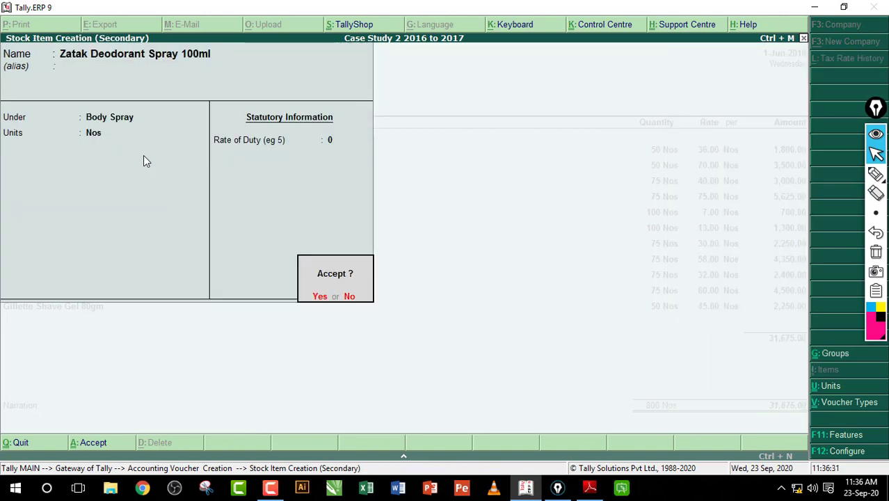
pyautogui.press('Return')
# Step: Enter quantity 50 and rate 150 for Zatak Deodorant Spray 100ml and confirm the line
pyautogui.write('50')
pyautogui.press('Return')
pyautogui.press('Return')
pyautogui.press('Return')
# Step: Start a new stock item for the next voucher line and name it Colgate Total 200gm
pyautogui.hotkey('alt', 'c')
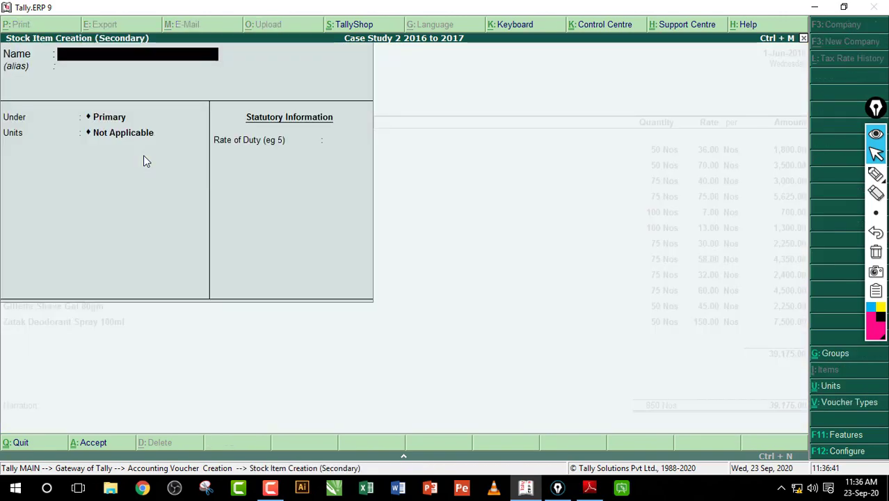
pyautogui.write('Colgate Total 200gm')
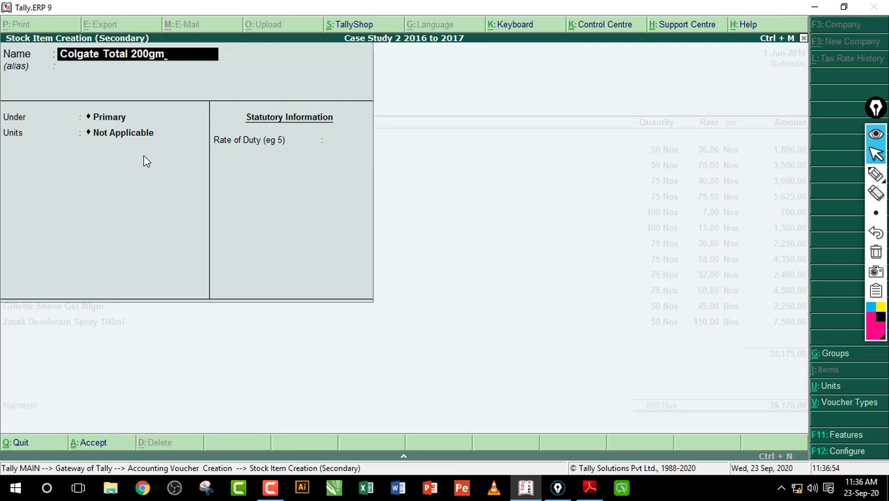
pyautogui.press('Return')
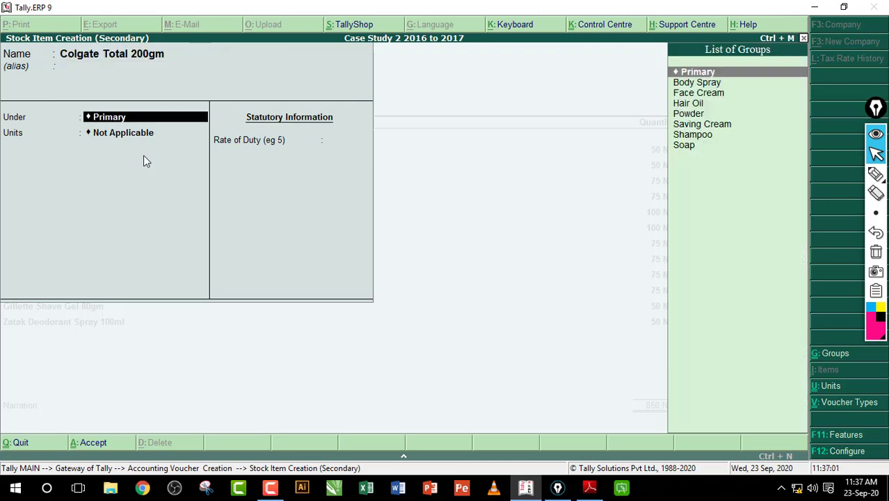
# Step: Create a stock group named Toothpaste under Primary, without adding item quantities, for Colgate Total 200gm
pyautogui.hotkey('alt', 'c')
pyautogui.write('Toothpas')
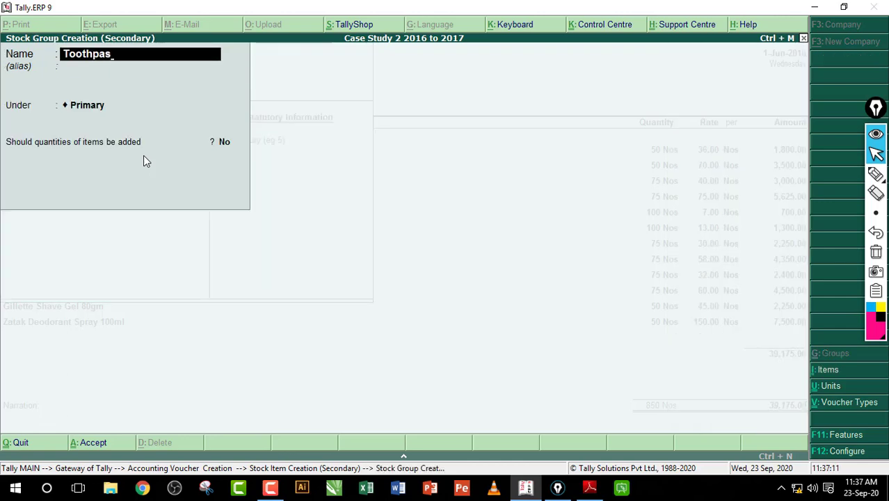
pyautogui.write('te')
pyautogui.press('Return')
pyautogui.press('Return')
pyautogui.press('Return')
# Step: Assign the unit Nos to Colgate Total 200gm and save the stock item
pyautogui.press('Return')
pyautogui.press('Return')
pyautogui.hotkey('ctrl', 'a')
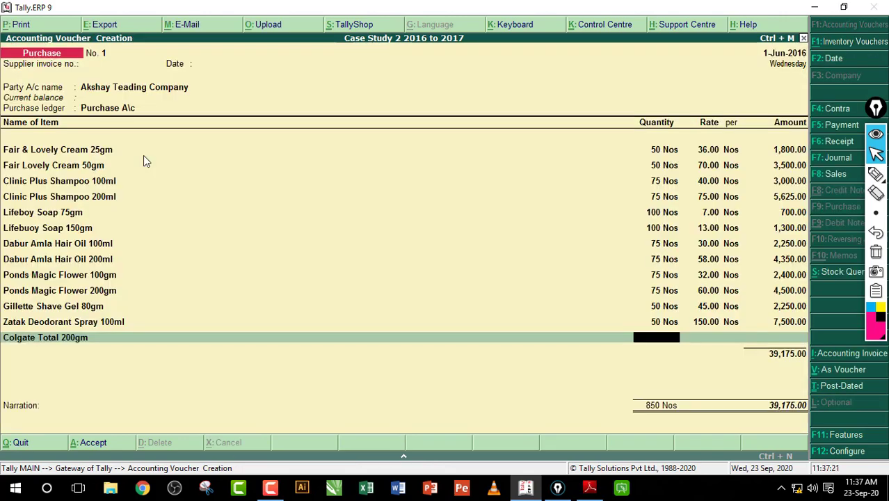
# Step: Enter quantity 50 and rate 25 for Colgate Total 200gm, keeping Nos as the rate's unit
pyautogui.press('Return')
pyautogui.write('25')
pyautogui.press('Return')
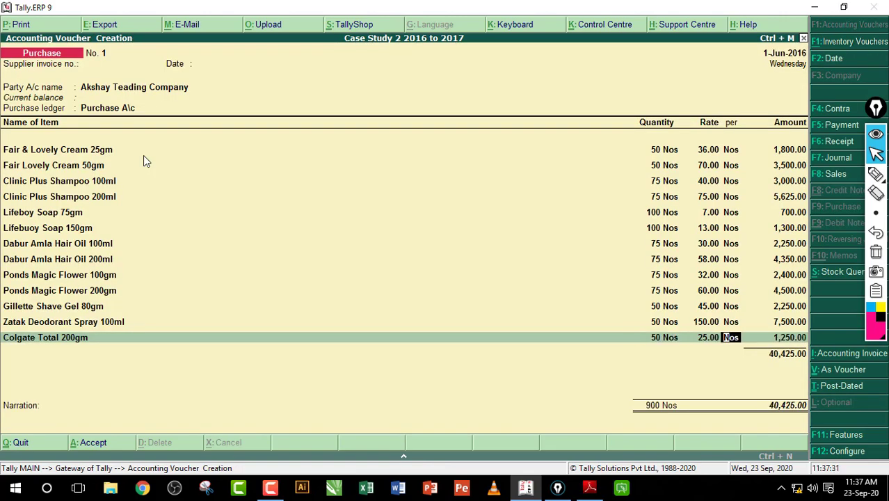
pyautogui.press('Return')
# Step: Mark the item names, quantities, rates, amounts and voucher total with freehand pen strokes, and clear the marks
pyautogui.click(874, 174)
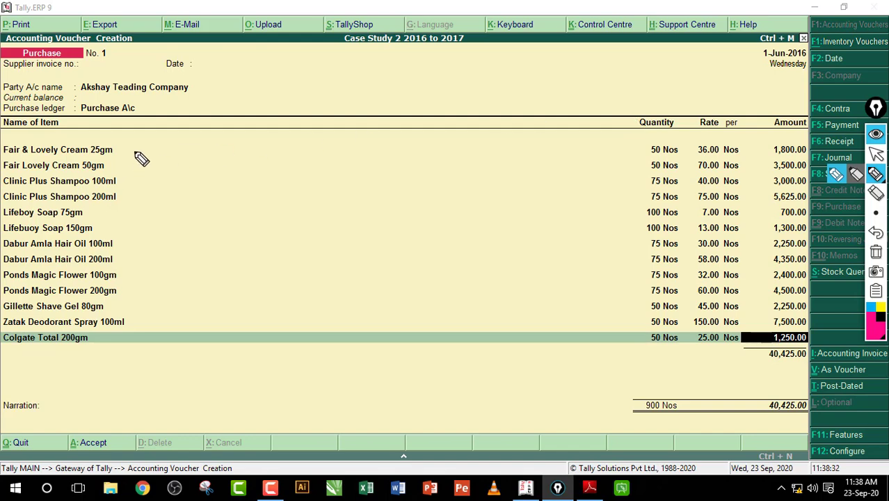
pyautogui.moveTo(119, 144)
pyautogui.mouseDown()
pyautogui.moveTo(179, 165)
pyautogui.moveTo(184, 372)
pyautogui.moveTo(172, 368)
pyautogui.mouseUp()
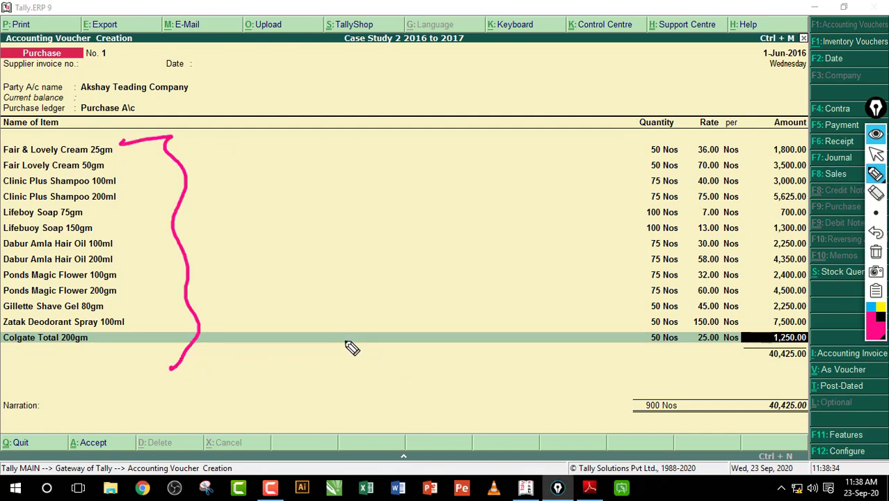
pyautogui.moveTo(639, 146)
pyautogui.mouseDown()
pyautogui.moveTo(600, 293)
pyautogui.moveTo(624, 313)
pyautogui.mouseUp()
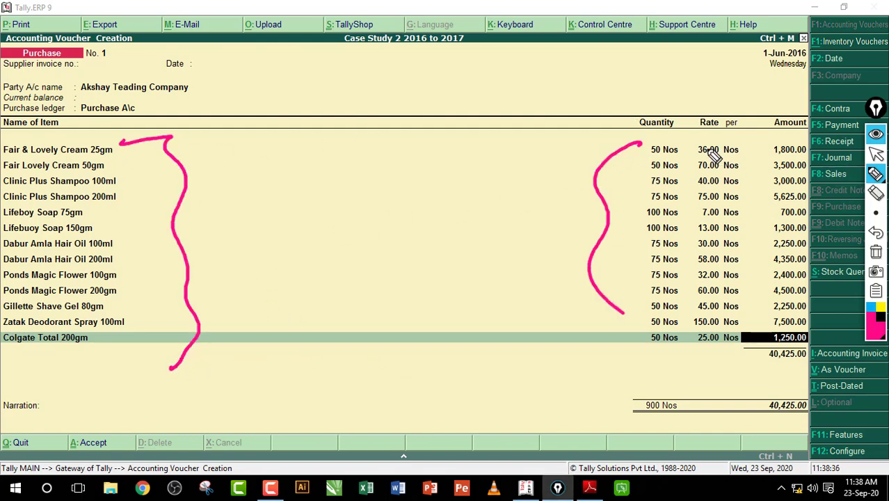
pyautogui.moveTo(708, 148); pyautogui.dragTo(695, 328)
pyautogui.moveTo(762, 141)
pyautogui.mouseDown()
pyautogui.moveTo(815, 219)
pyautogui.moveTo(779, 253)
pyautogui.mouseUp()
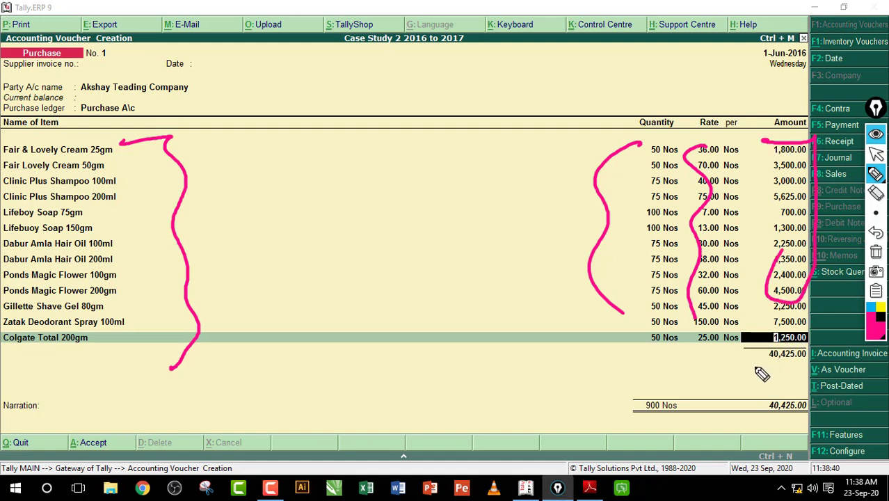
pyautogui.moveTo(760, 372)
pyautogui.mouseDown()
pyautogui.moveTo(828, 351)
pyautogui.moveTo(754, 369)
pyautogui.moveTo(777, 370)
pyautogui.mouseUp()
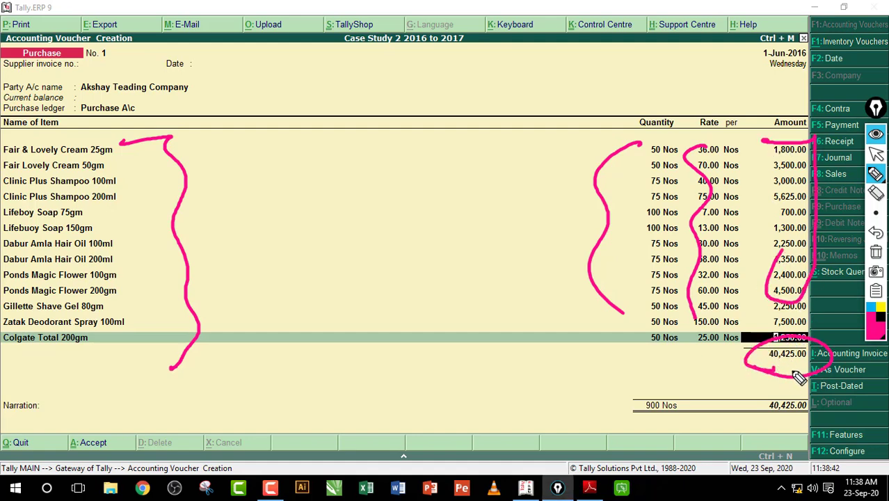
pyautogui.click(875, 250)
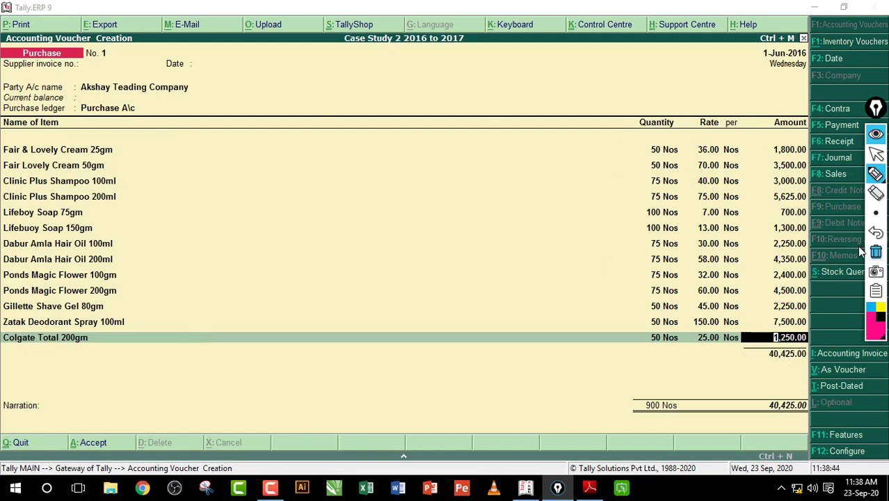
# Step: Annotate the party account as credit and the purchase ledger as debit, mark the item lines, and clear all annotations
pyautogui.moveTo(182, 78)
pyautogui.mouseDown()
pyautogui.moveTo(321, 272)
pyautogui.moveTo(320, 389)
pyautogui.mouseUp()
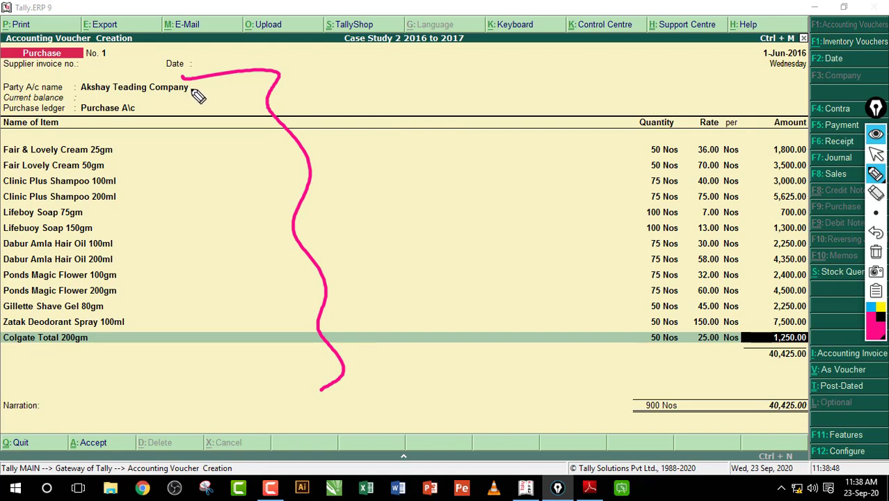
pyautogui.moveTo(181, 95)
pyautogui.mouseDown()
pyautogui.moveTo(356, 69)
pyautogui.moveTo(336, 78)
pyautogui.mouseUp()
pyautogui.moveTo(177, 111)
pyautogui.mouseDown()
pyautogui.moveTo(327, 115)
pyautogui.moveTo(313, 128)
pyautogui.mouseUp()
pyautogui.moveTo(355, 106); pyautogui.dragTo(356, 137)
pyautogui.moveTo(387, 103); pyautogui.dragTo(437, 113)
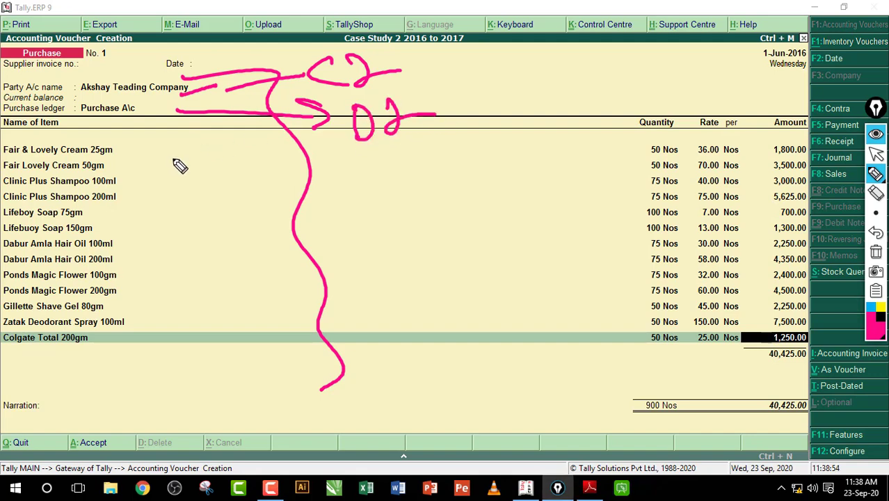
pyautogui.moveTo(131, 149)
pyautogui.mouseDown()
pyautogui.moveTo(182, 147)
pyautogui.moveTo(180, 359)
pyautogui.moveTo(162, 377)
pyautogui.mouseUp()
pyautogui.moveTo(575, 157); pyautogui.dragTo(790, 154)
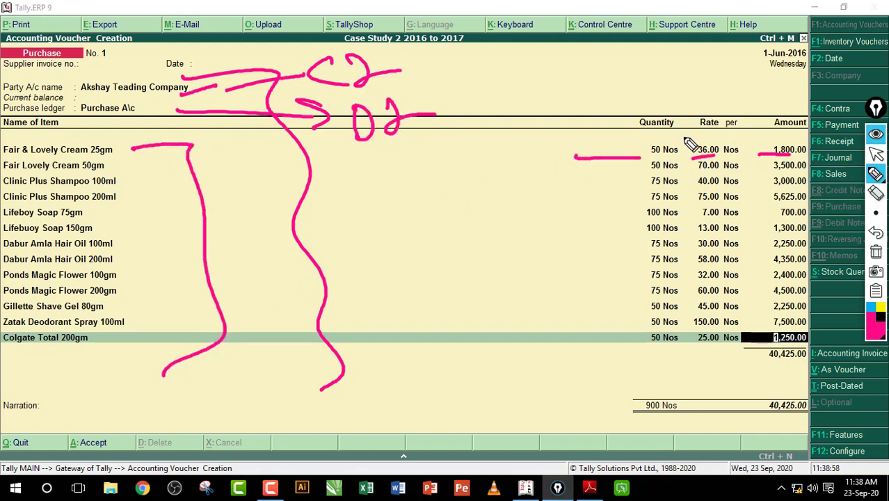
pyautogui.moveTo(7, 131)
pyautogui.mouseDown()
pyautogui.moveTo(470, 123)
pyautogui.moveTo(350, 60)
pyautogui.moveTo(95, 143)
pyautogui.moveTo(424, 122)
pyautogui.mouseUp()
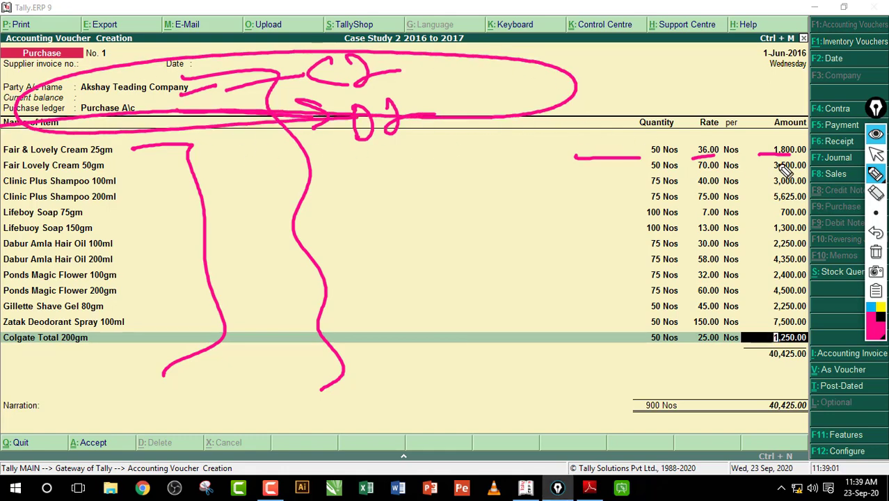
pyautogui.click(875, 252)
pyautogui.click(876, 155)
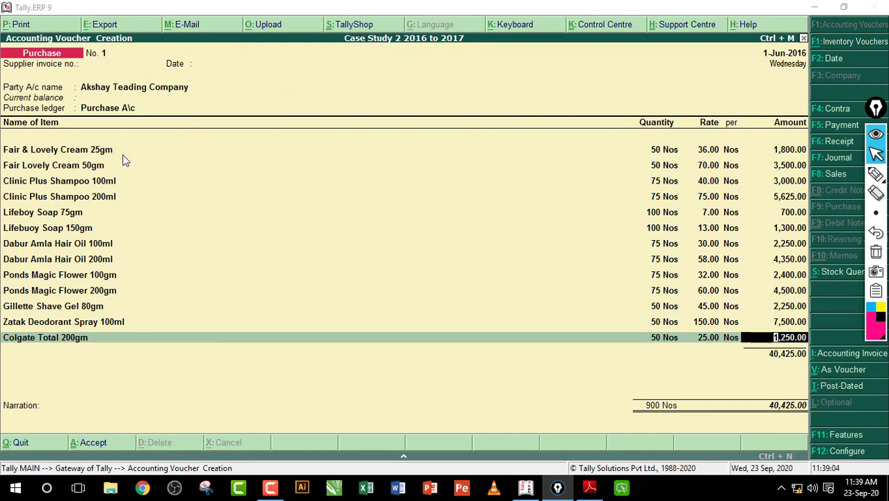
# Step: Sketch freehand notes beside the item list, with a circled note and an arrow pointing to the bracketed items
pyautogui.click(875, 175)
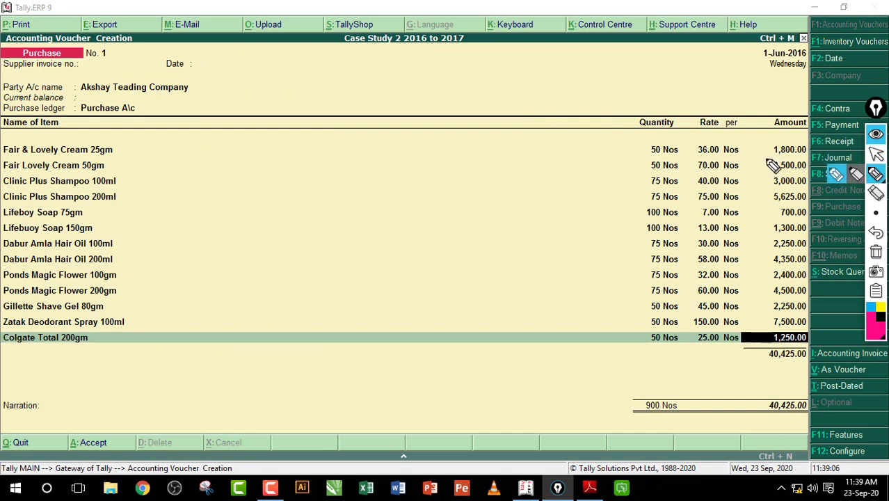
pyautogui.moveTo(343, 187); pyautogui.dragTo(326, 209)
pyautogui.moveTo(350, 185); pyautogui.dragTo(397, 176)
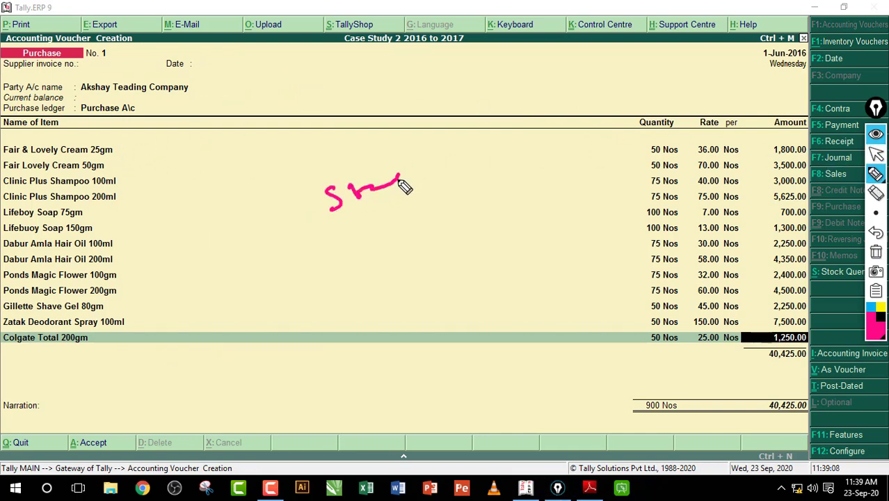
pyautogui.moveTo(357, 222)
pyautogui.mouseDown()
pyautogui.moveTo(363, 238)
pyautogui.moveTo(417, 206)
pyautogui.mouseUp()
pyautogui.moveTo(377, 260)
pyautogui.mouseDown()
pyautogui.moveTo(456, 243)
pyautogui.moveTo(474, 228)
pyautogui.moveTo(371, 265)
pyautogui.moveTo(428, 265)
pyautogui.mouseUp()
pyautogui.moveTo(478, 230)
pyautogui.mouseDown()
pyautogui.moveTo(539, 239)
pyautogui.moveTo(582, 217)
pyautogui.moveTo(569, 242)
pyautogui.mouseUp()
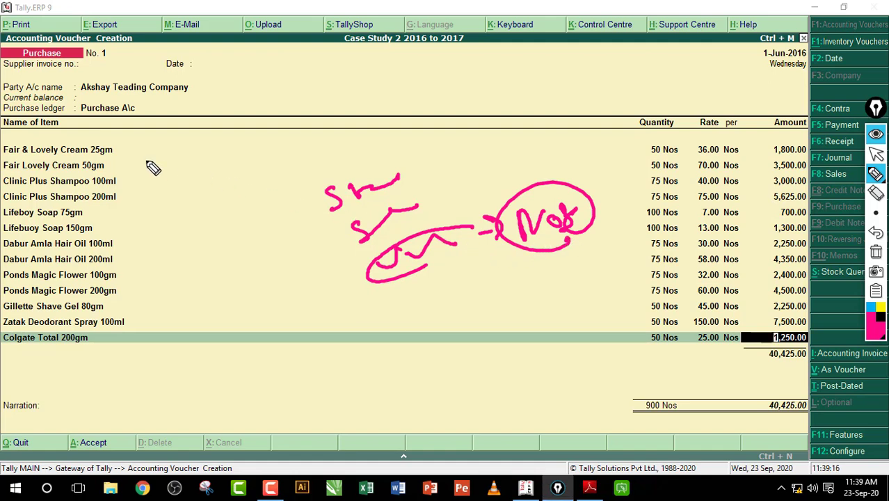
pyautogui.moveTo(123, 146)
pyautogui.mouseDown()
pyautogui.moveTo(161, 153)
pyautogui.moveTo(173, 259)
pyautogui.moveTo(152, 357)
pyautogui.mouseUp()
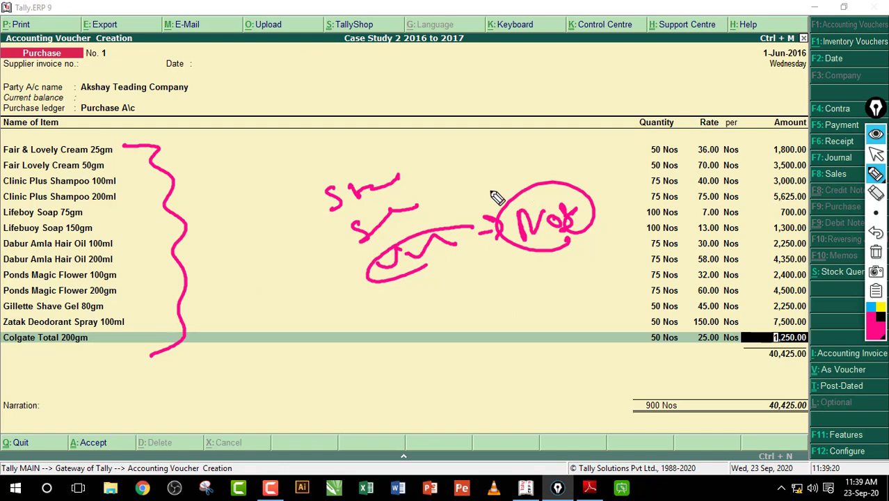
pyautogui.moveTo(349, 277); pyautogui.dragTo(556, 223)
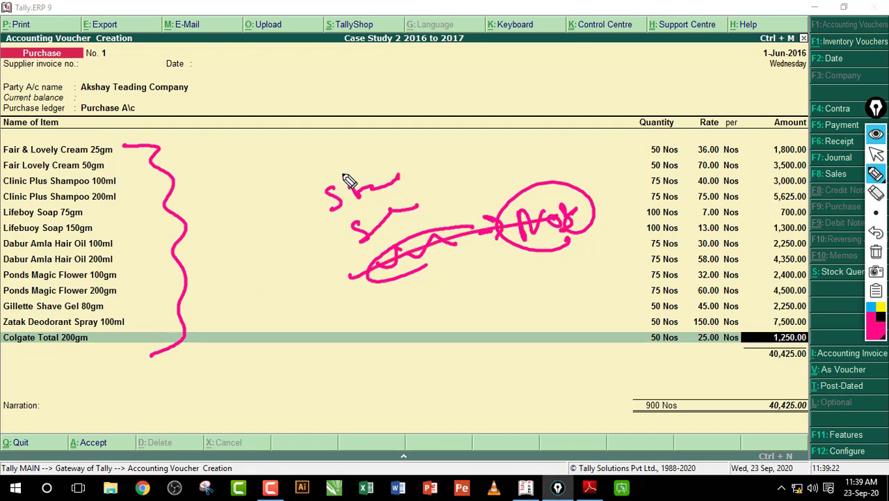
pyautogui.moveTo(348, 172)
pyautogui.mouseDown()
pyautogui.moveTo(254, 159)
pyautogui.moveTo(207, 169)
pyautogui.moveTo(233, 178)
pyautogui.mouseUp()
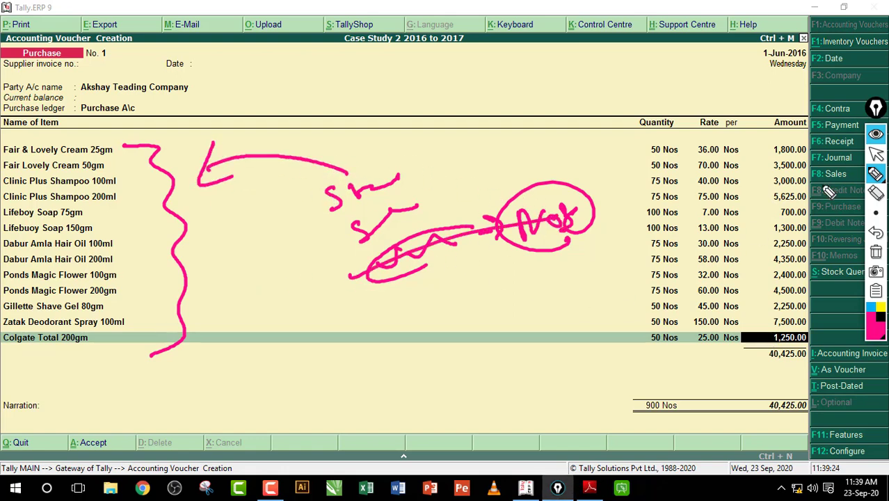
# Step: Check the case study's item list in Adobe Reader, return to the Tally voucher and erase the pen annotations
pyautogui.click(876, 155)
pyautogui.hotkey('alt', 'Tab')
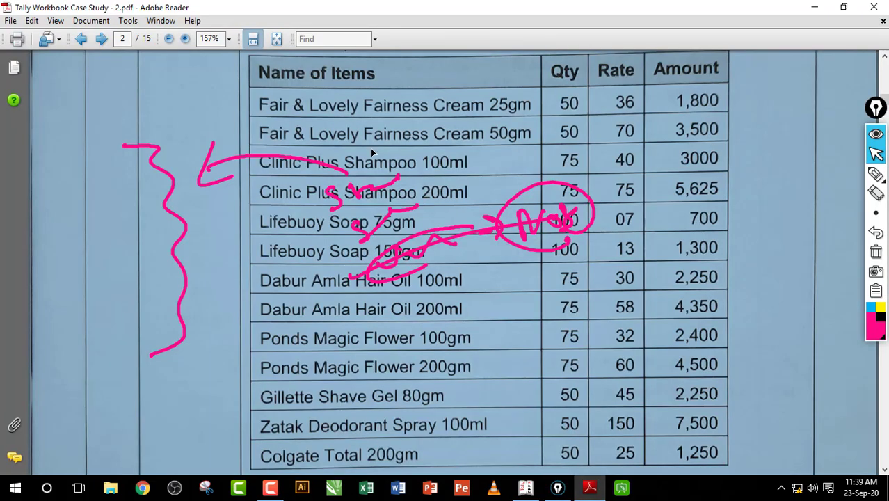
pyautogui.click(525, 487)
pyautogui.click(876, 194)
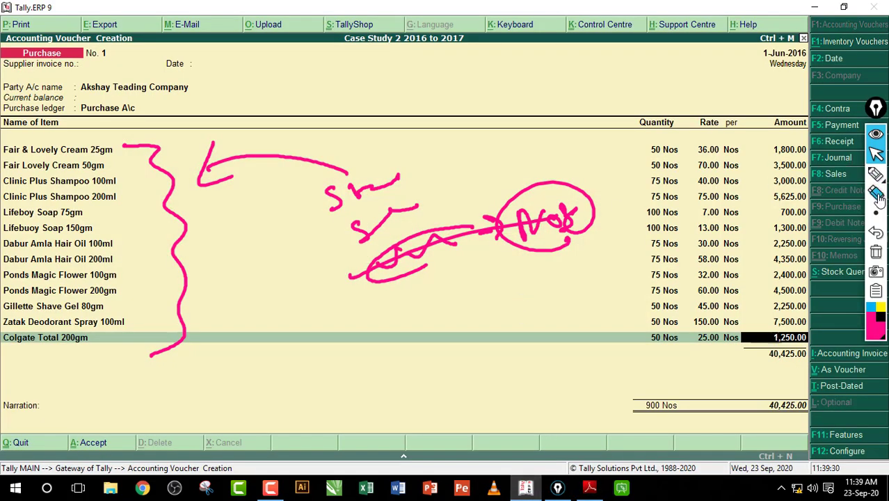
pyautogui.moveTo(600, 210)
pyautogui.mouseDown()
pyautogui.moveTo(288, 193)
pyautogui.moveTo(409, 243)
pyautogui.moveTo(524, 230)
pyautogui.moveTo(185, 195)
pyautogui.moveTo(214, 227)
pyautogui.mouseUp()
# Step: Handwrite the stock group beside each pair of cream, shampoo, soap and hair oil items, using brackets and arrows
pyautogui.click(876, 173)
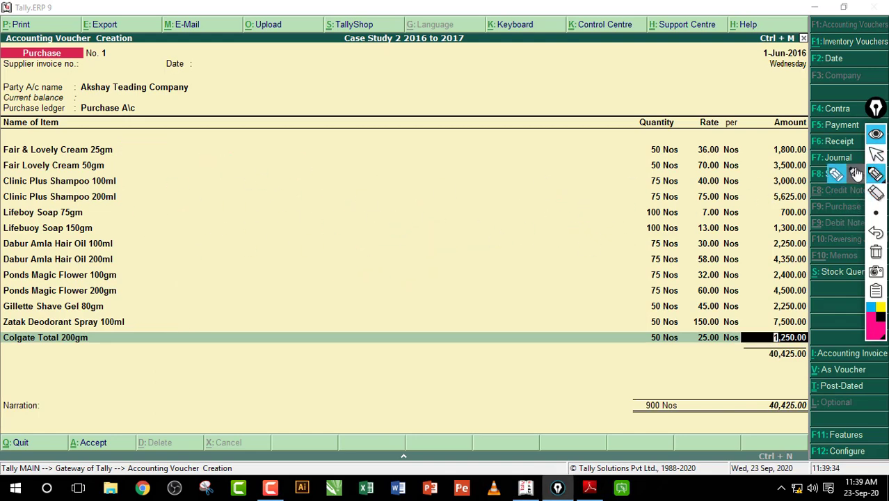
pyautogui.moveTo(120, 148)
pyautogui.mouseDown()
pyautogui.moveTo(195, 158)
pyautogui.moveTo(221, 149)
pyautogui.moveTo(244, 154)
pyautogui.moveTo(291, 135)
pyautogui.moveTo(321, 151)
pyautogui.moveTo(372, 125)
pyautogui.mouseUp()
pyautogui.moveTo(125, 177)
pyautogui.mouseDown()
pyautogui.moveTo(145, 193)
pyautogui.moveTo(173, 178)
pyautogui.moveTo(224, 195)
pyautogui.moveTo(315, 170)
pyautogui.mouseUp()
pyautogui.click(99, 211)
pyautogui.moveTo(101, 210)
pyautogui.mouseDown()
pyautogui.moveTo(204, 232)
pyautogui.moveTo(228, 220)
pyautogui.moveTo(254, 224)
pyautogui.moveTo(265, 203)
pyautogui.mouseUp()
pyautogui.moveTo(121, 242)
pyautogui.mouseDown()
pyautogui.moveTo(142, 246)
pyautogui.moveTo(134, 264)
pyautogui.moveTo(206, 246)
pyautogui.moveTo(274, 252)
pyautogui.moveTo(305, 226)
pyautogui.mouseUp()
pyautogui.click(160, 253)
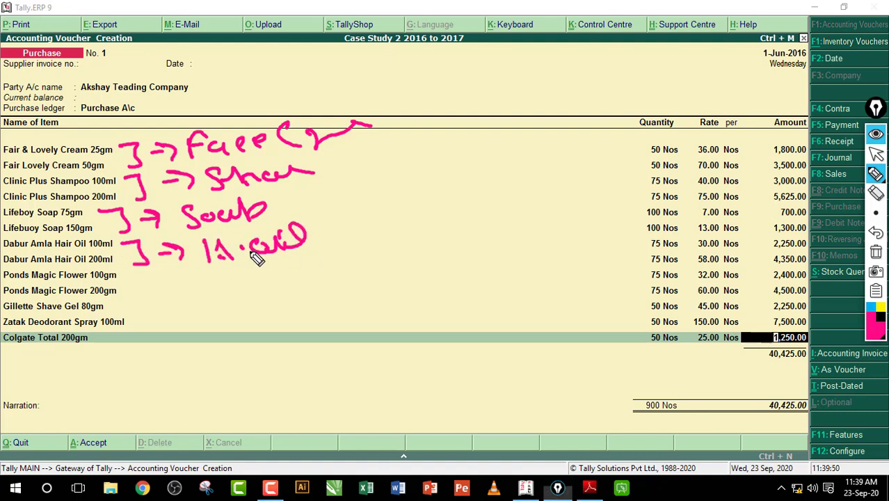
# Step: Handwrite the stock groups beside the Ponds, Gillette, Zatak and Colgate items, using arrows and underlining the last two names
pyautogui.moveTo(124, 276)
pyautogui.mouseDown()
pyautogui.moveTo(139, 278)
pyautogui.moveTo(144, 295)
pyautogui.moveTo(179, 294)
pyautogui.moveTo(203, 278)
pyautogui.moveTo(223, 294)
pyautogui.moveTo(325, 259)
pyautogui.mouseUp()
pyautogui.moveTo(121, 307)
pyautogui.mouseDown()
pyautogui.moveTo(275, 308)
pyautogui.moveTo(366, 285)
pyautogui.mouseUp()
pyautogui.moveTo(381, 126); pyautogui.dragTo(427, 119)
pyautogui.moveTo(368, 295); pyautogui.dragTo(414, 286)
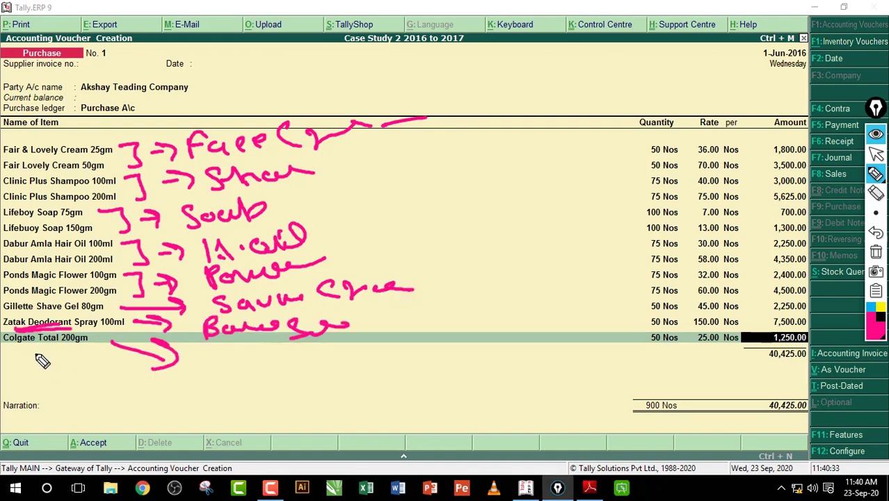
pyautogui.moveTo(28, 354); pyautogui.dragTo(93, 355)
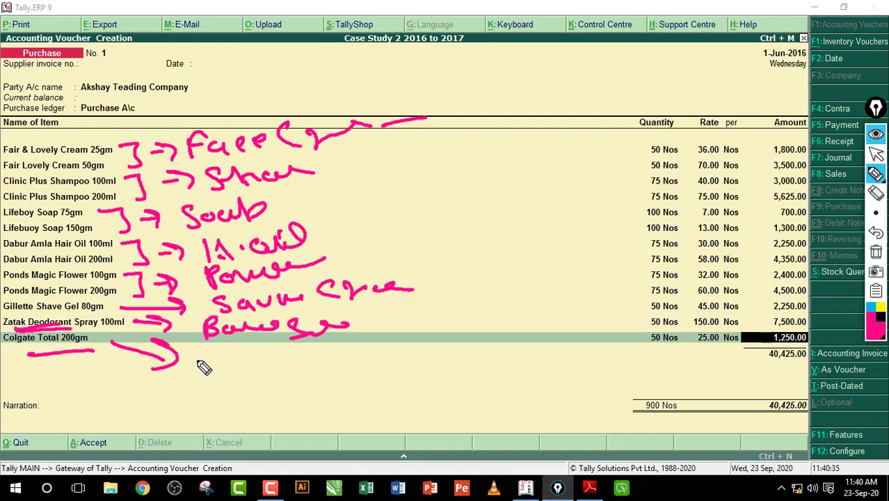
pyautogui.moveTo(209, 368); pyautogui.dragTo(300, 363)
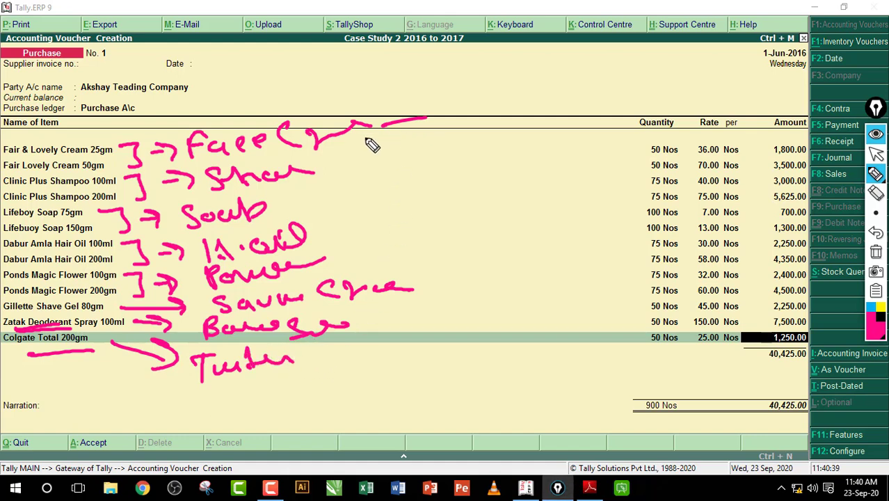
# Step: Draw a stroke beside the handwritten stock groups and a long wavy bracket down the list of item names
pyautogui.moveTo(381, 129); pyautogui.dragTo(427, 125)
pyautogui.moveTo(357, 148); pyautogui.dragTo(424, 136)
pyautogui.moveTo(358, 171); pyautogui.dragTo(432, 160)
pyautogui.moveTo(379, 195); pyautogui.dragTo(468, 187)
pyautogui.moveTo(405, 234); pyautogui.dragTo(498, 241)
pyautogui.moveTo(432, 285); pyautogui.dragTo(494, 322)
pyautogui.moveTo(360, 373); pyautogui.dragTo(465, 359)
pyautogui.moveTo(104, 125); pyautogui.dragTo(110, 379)
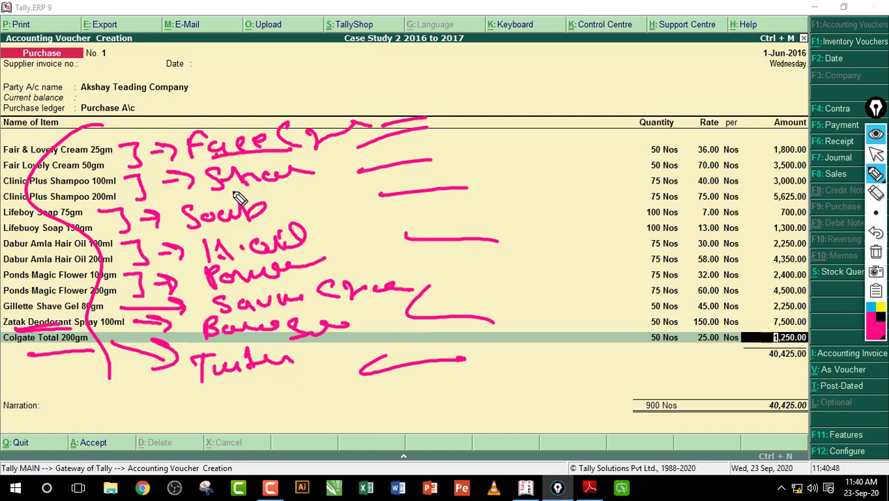
# Step: Erase the handwritten annotations and return to editing the purchase voucher in Tally
pyautogui.click(875, 253)
pyautogui.click(875, 154)
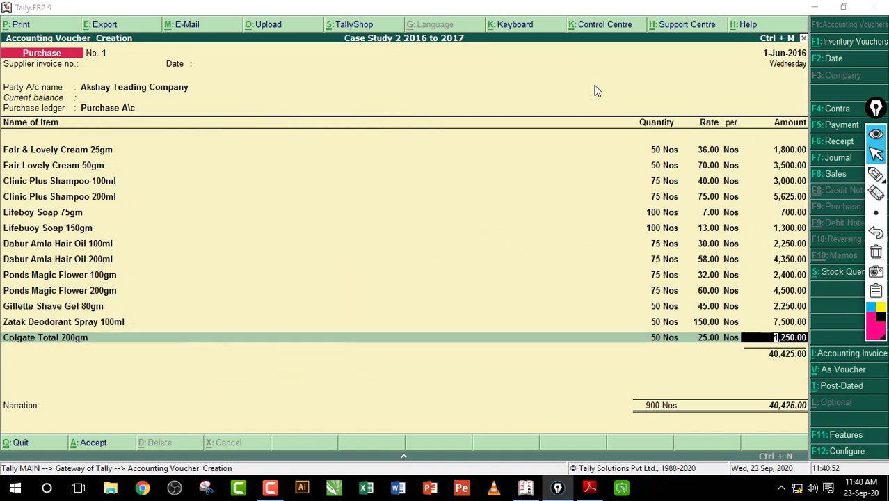
pyautogui.click(449, 95)
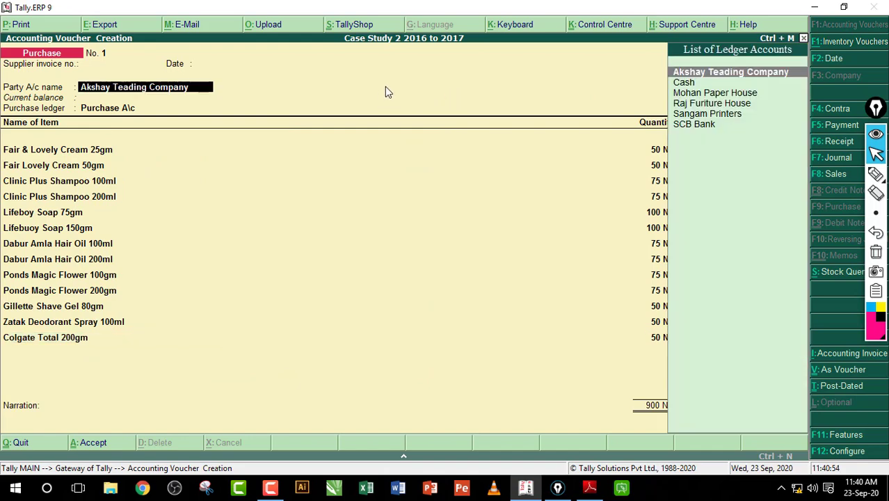
# Step: Go through the purchase voucher's entries to the last item, leave the narration blank and save the voucher
pyautogui.press('Return')
pyautogui.press('Return')
pyautogui.press('Return')
pyautogui.press('Return')
pyautogui.press('Return')
pyautogui.press('Return')
pyautogui.press('Return')
pyautogui.press('Return')
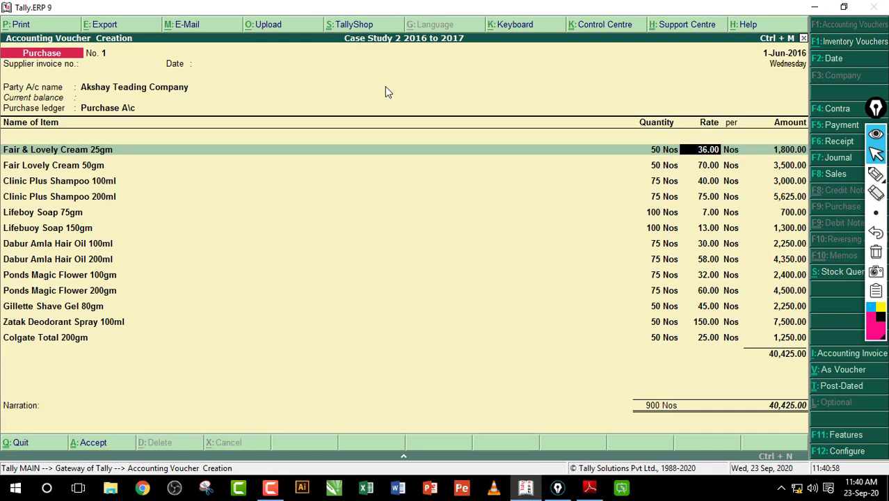
pyautogui.press('Down')
pyautogui.press('Down')
pyautogui.press('Down')
pyautogui.press('Down')
pyautogui.press('Down')
pyautogui.press('Down')
pyautogui.press('Down')
pyautogui.press('Down')
pyautogui.press('Down')
pyautogui.press('Down')
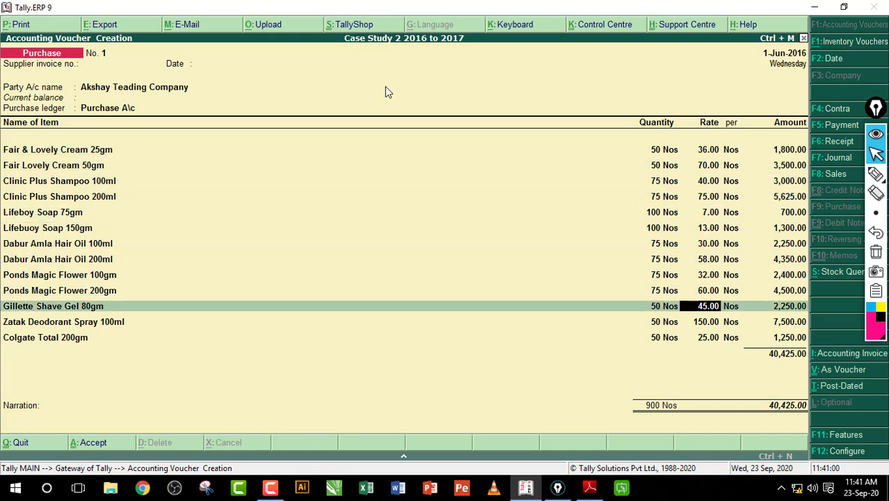
pyautogui.press('Down')
pyautogui.press('Down')
pyautogui.press('Return')
pyautogui.press('Return')
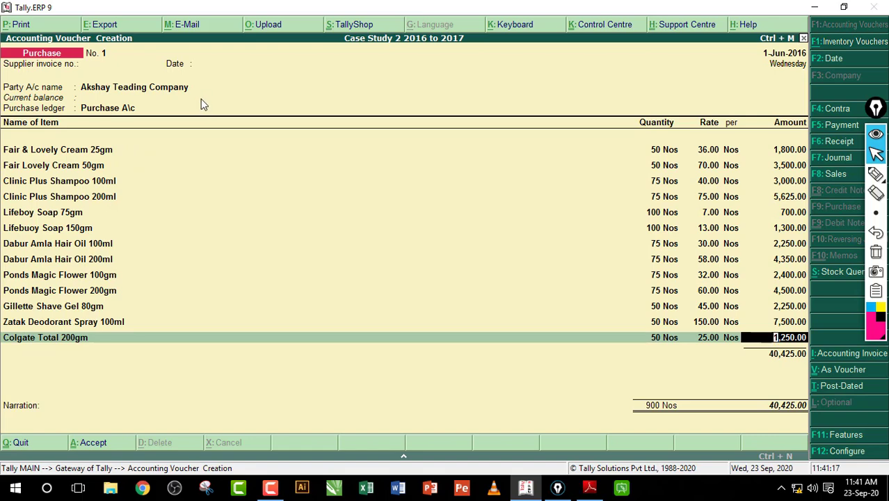
pyautogui.press('Return')
pyautogui.press('Return')
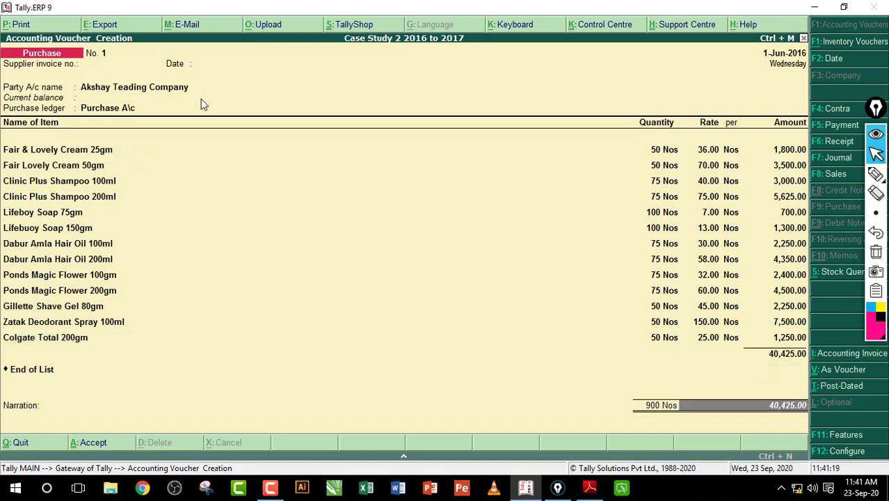
pyautogui.press('Return')
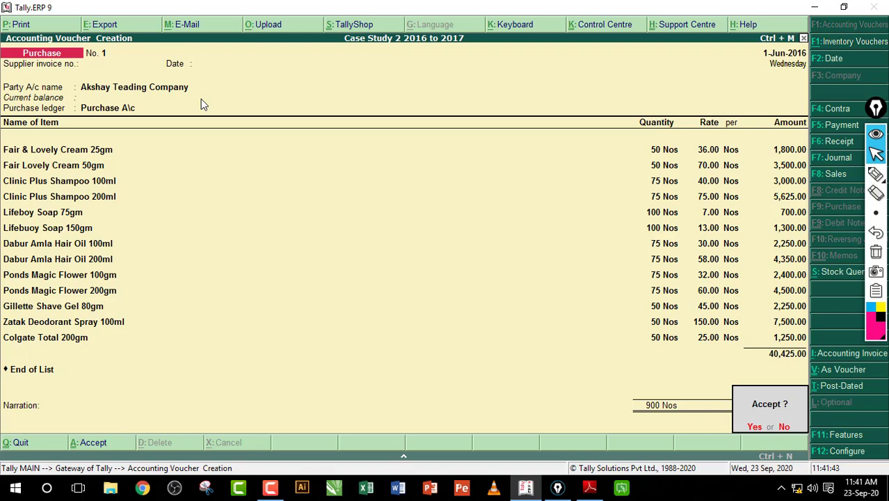
pyautogui.press('y')
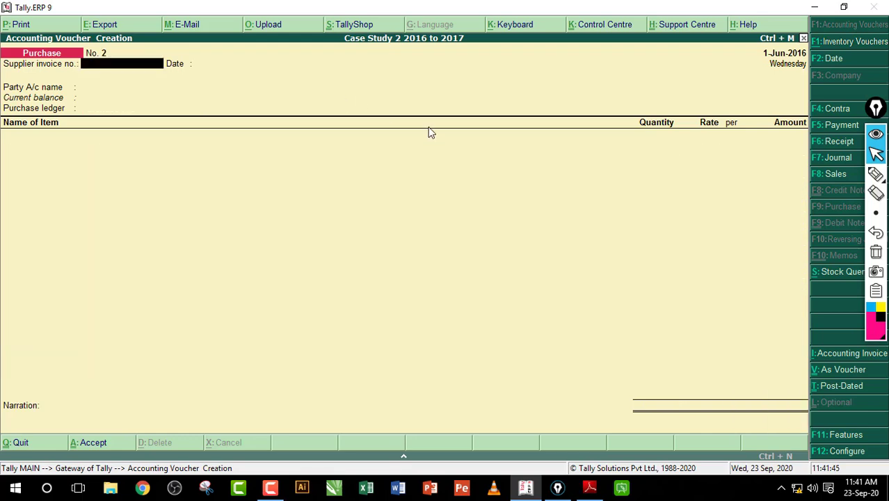
# Step: Switch to the case study PDF in Adobe Reader and mark the payment amounts and expense names in entries 25 and 26
pyautogui.click(589, 487)
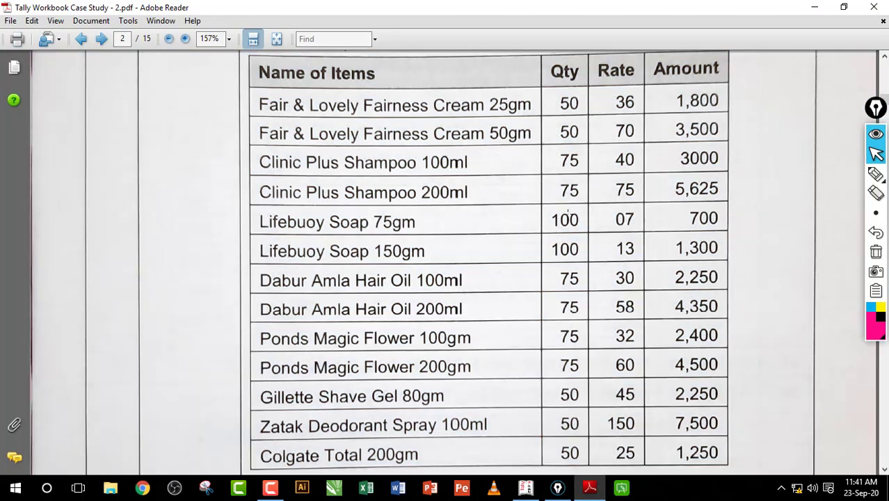
pyautogui.scroll(-10, 556, 184)
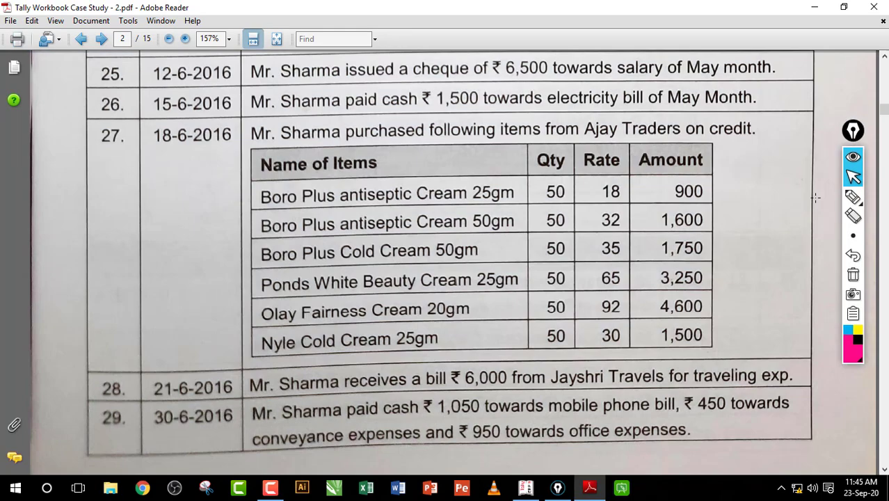
pyautogui.click(853, 197)
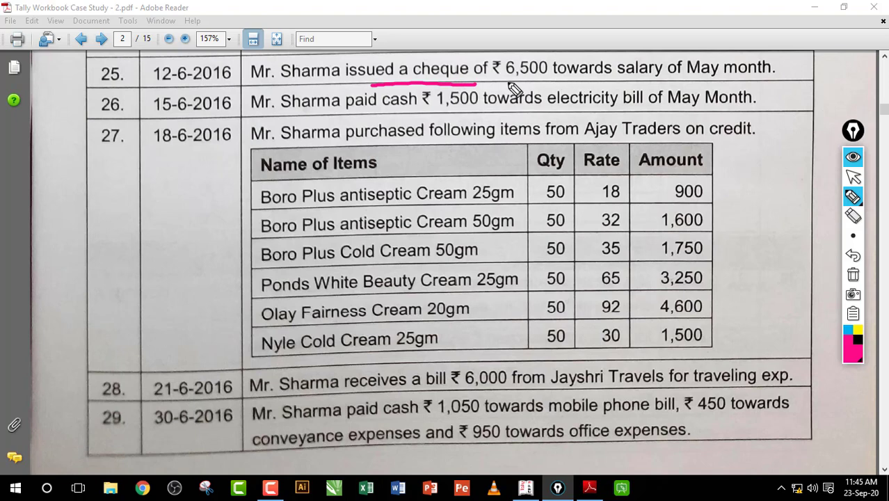
pyautogui.moveTo(515, 85)
pyautogui.mouseDown()
pyautogui.moveTo(671, 82)
pyautogui.moveTo(638, 91)
pyautogui.mouseUp()
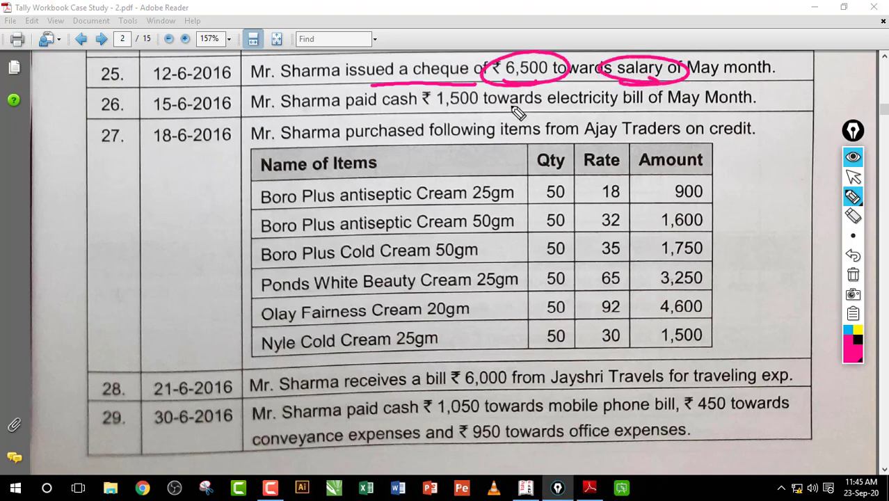
pyautogui.moveTo(422, 110)
pyautogui.mouseDown()
pyautogui.moveTo(393, 97)
pyautogui.moveTo(439, 116)
pyautogui.mouseUp()
pyautogui.moveTo(633, 115); pyautogui.dragTo(626, 118)
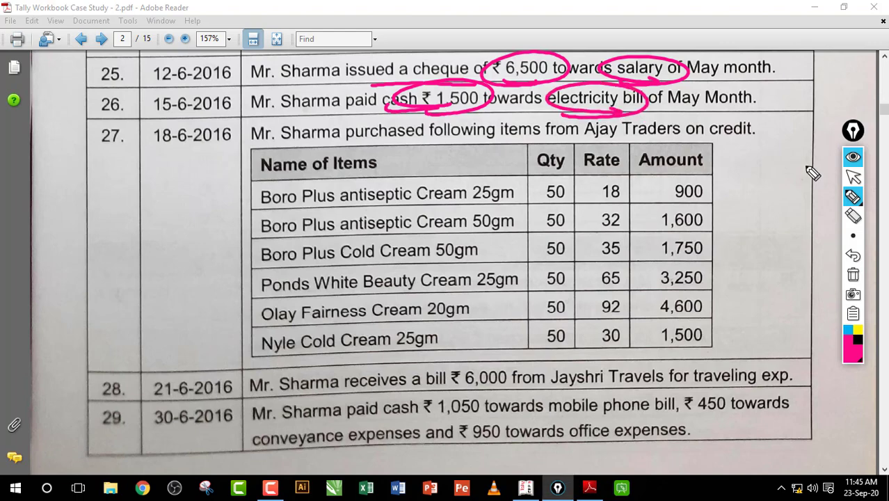
# Step: Switch back to Tally, start a payment voucher and debit Salary Exp with 6500
pyautogui.click(853, 176)
pyautogui.hotkey('alt', 'Tab')
pyautogui.press('F5')
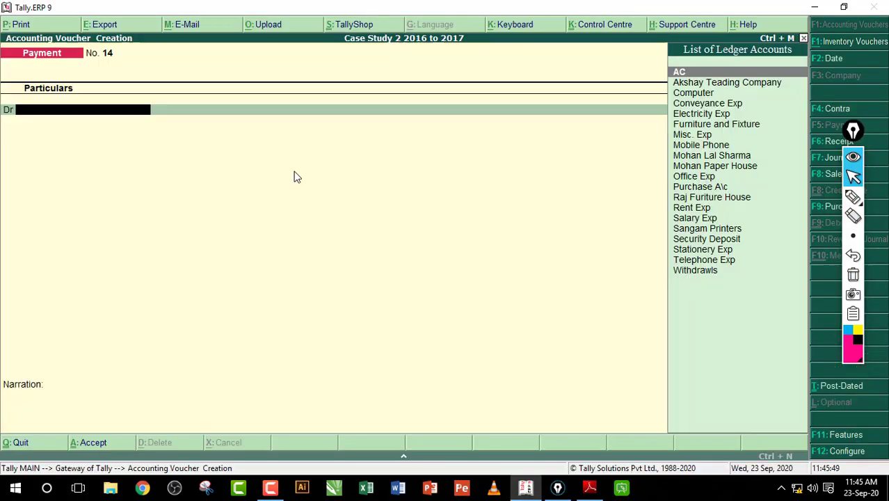
pyautogui.write('s')
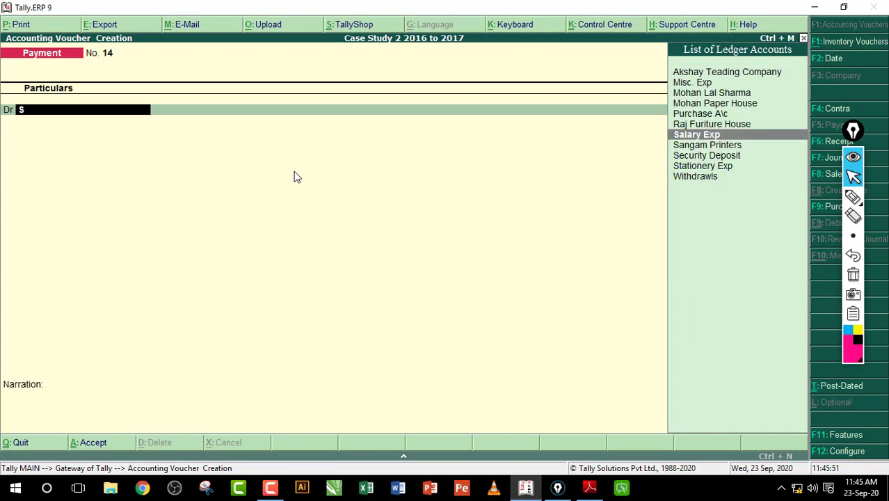
pyautogui.press('Return')
pyautogui.write('650')
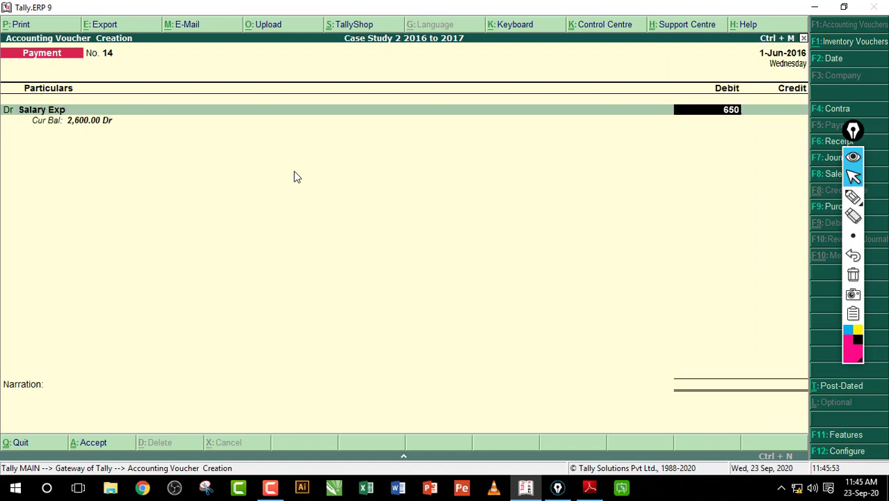
pyautogui.write('0')
pyautogui.press('Return')
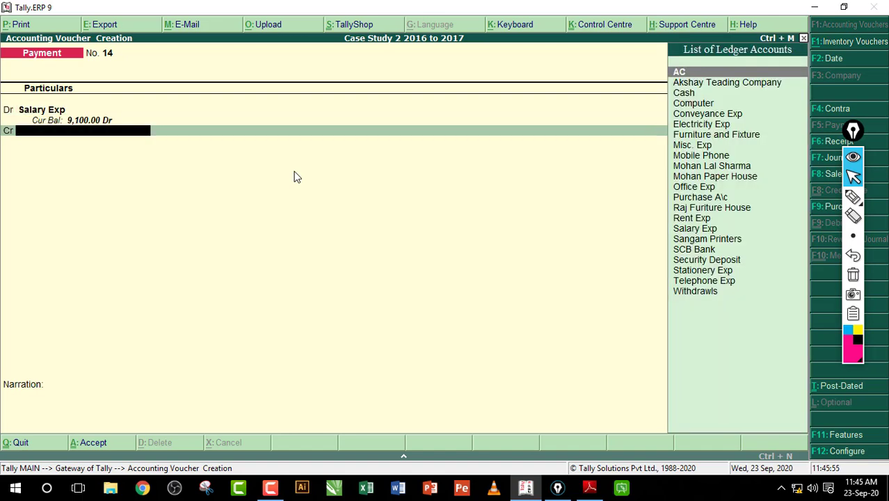
# Step: Credit SCB Bank with the salary payment, leave the narration blank and save the voucher
pyautogui.write('s')
pyautogui.press('Down')
pyautogui.press('Down')
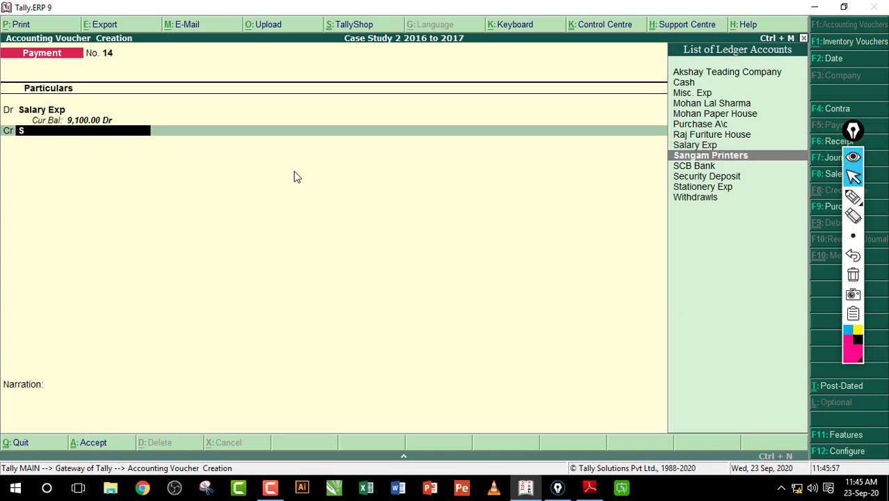
pyautogui.press('Return')
pyautogui.press('Return')
pyautogui.press('Return')
pyautogui.press('Return')
pyautogui.press('Return')
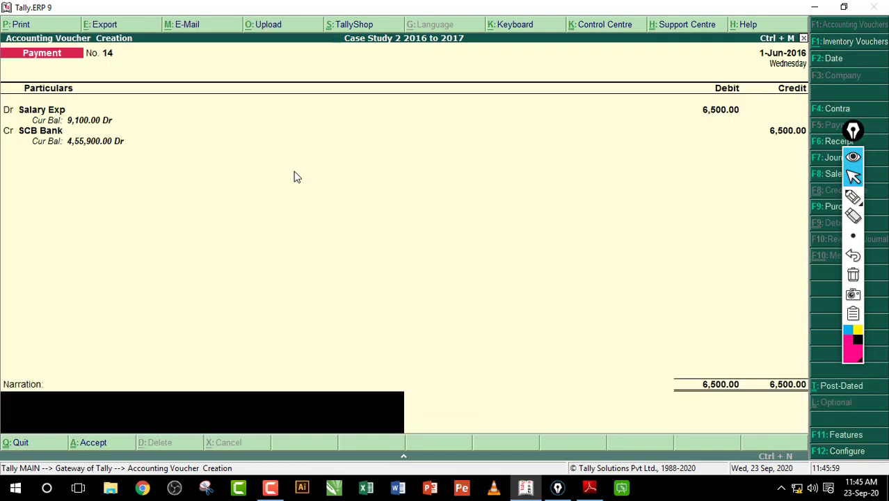
pyautogui.press('Return')
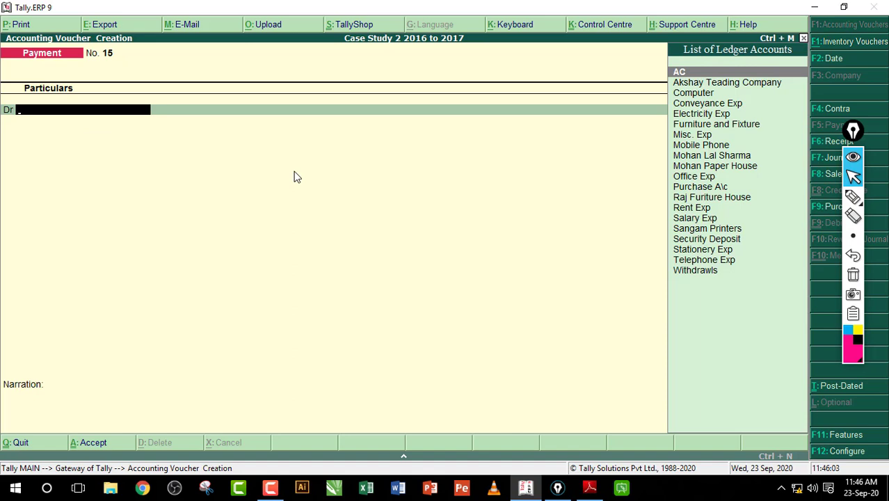
# Step: Record a payment voucher debiting Electricity Exp with 1500 and crediting Cash, and save it
pyautogui.write('e')
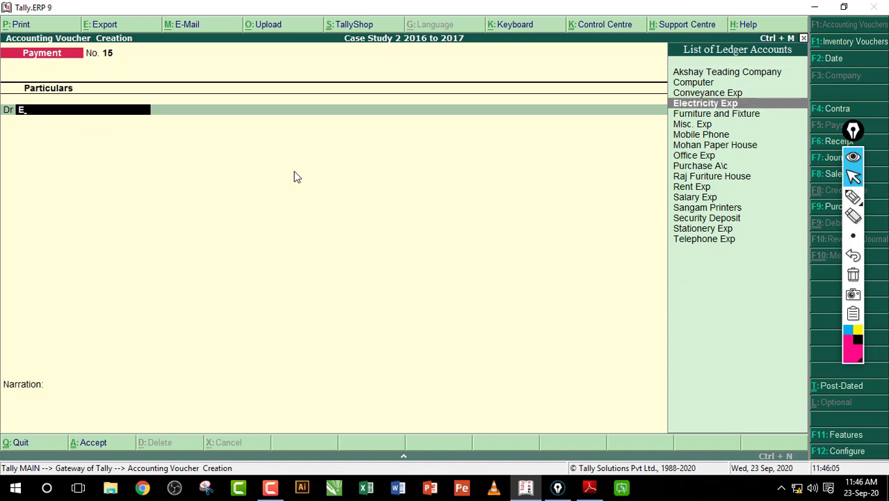
pyautogui.press('Return')
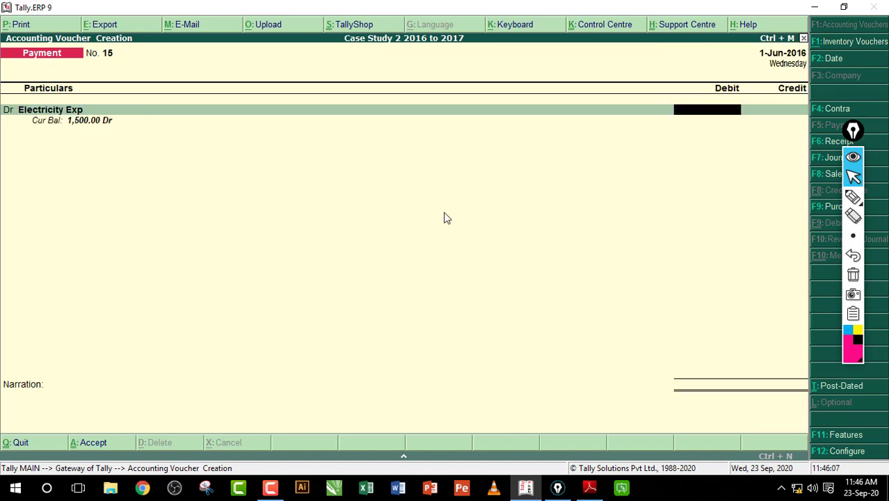
pyautogui.write('1500')
pyautogui.press('Return')
pyautogui.press('Return')
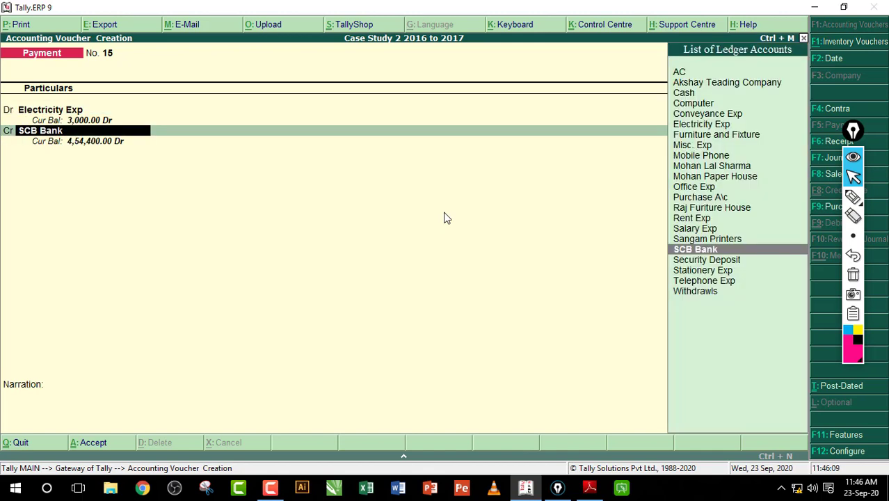
pyautogui.write('c')
pyautogui.press('Return')
pyautogui.press('Return')
pyautogui.press('Return')
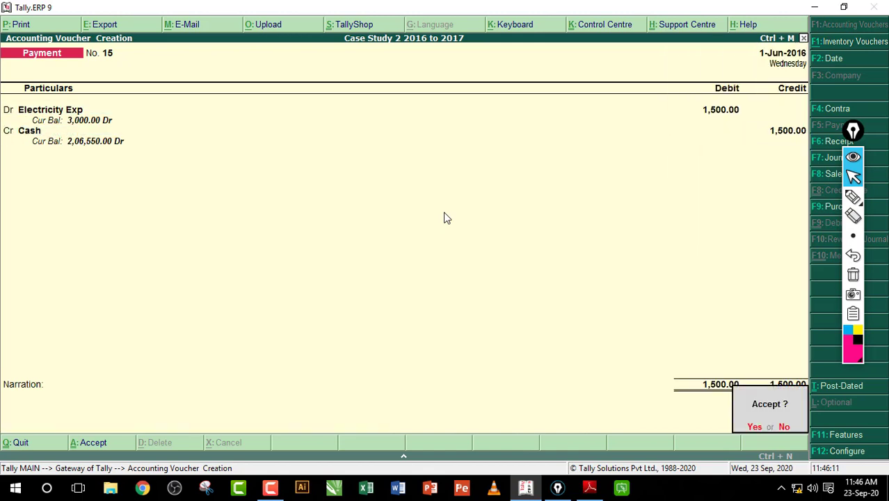
pyautogui.press('Return')
# Step: Switch to the case study PDF in Adobe Reader and examine entry 27's purchased items and supplier
pyautogui.click(589, 487)
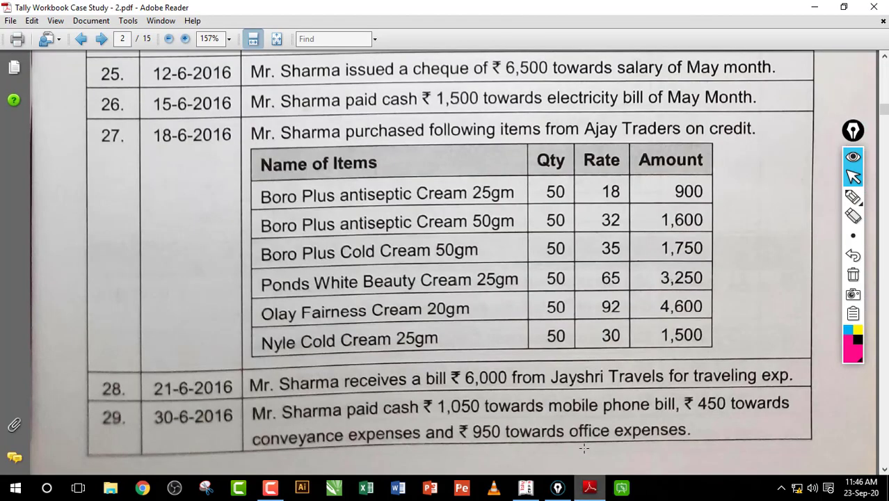
pyautogui.moveTo(371, 59); pyautogui.dragTo(637, 111)
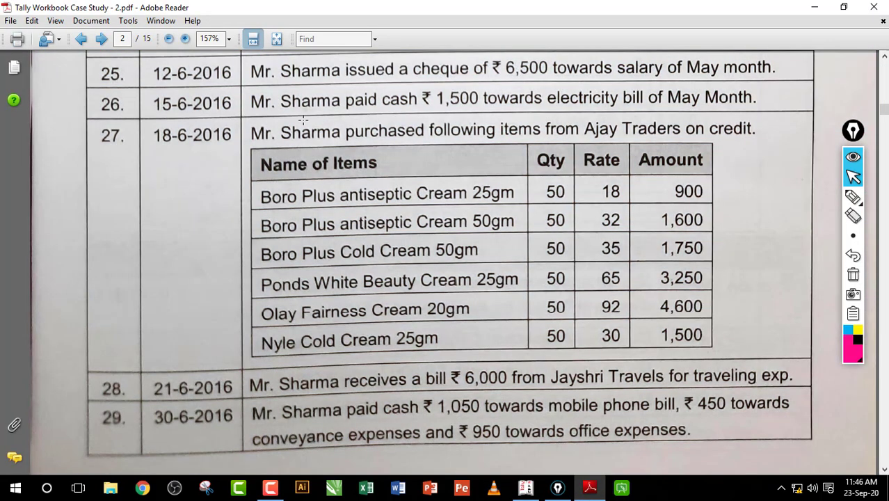
pyautogui.moveTo(300, 126); pyautogui.dragTo(476, 140)
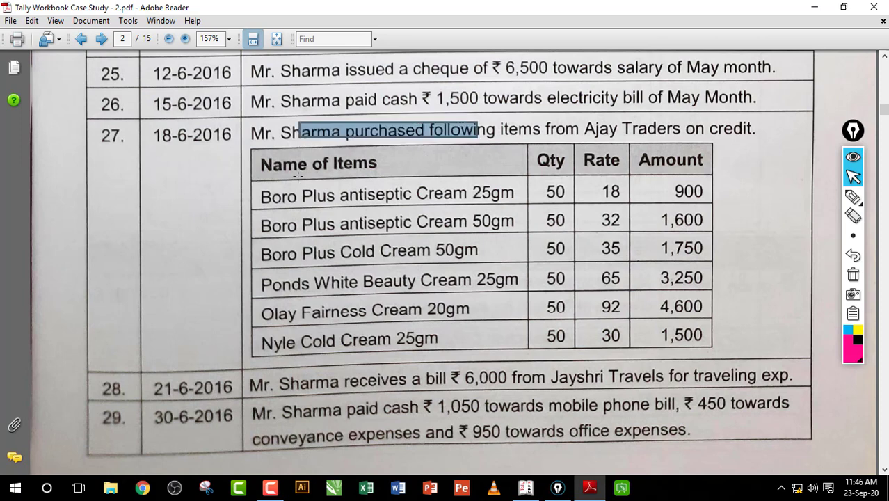
pyautogui.moveTo(374, 291); pyautogui.dragTo(432, 339)
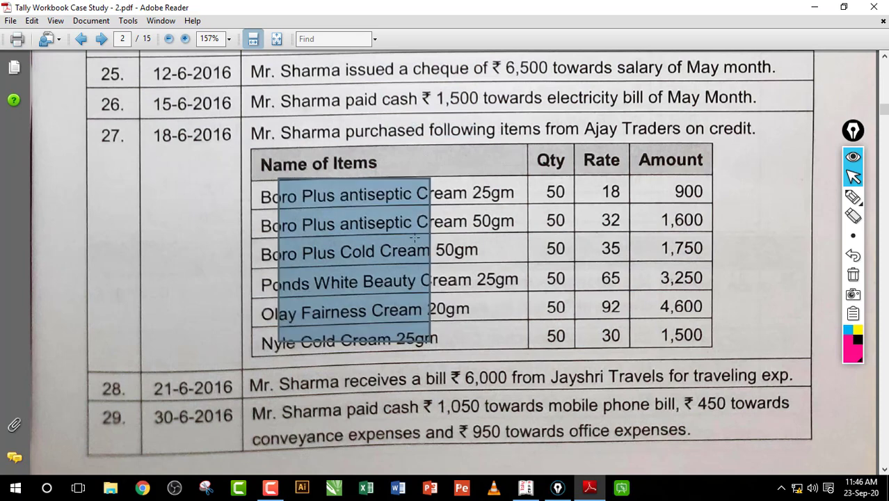
pyautogui.click(425, 194)
pyautogui.moveTo(321, 116); pyautogui.dragTo(654, 145)
pyautogui.click(687, 125)
# Step: Circle "on credit" and underline Ajay Traders in entry 27, and handwrite the debit to purchase and the credit to A.T
pyautogui.click(853, 196)
pyautogui.moveTo(762, 117)
pyautogui.mouseDown()
pyautogui.moveTo(662, 127)
pyautogui.moveTo(720, 148)
pyautogui.mouseUp()
pyautogui.moveTo(196, 164); pyautogui.dragTo(208, 198)
pyautogui.moveTo(214, 167)
pyautogui.mouseDown()
pyautogui.moveTo(217, 178)
pyautogui.moveTo(238, 165)
pyautogui.mouseUp()
pyautogui.moveTo(255, 166); pyautogui.dragTo(272, 157)
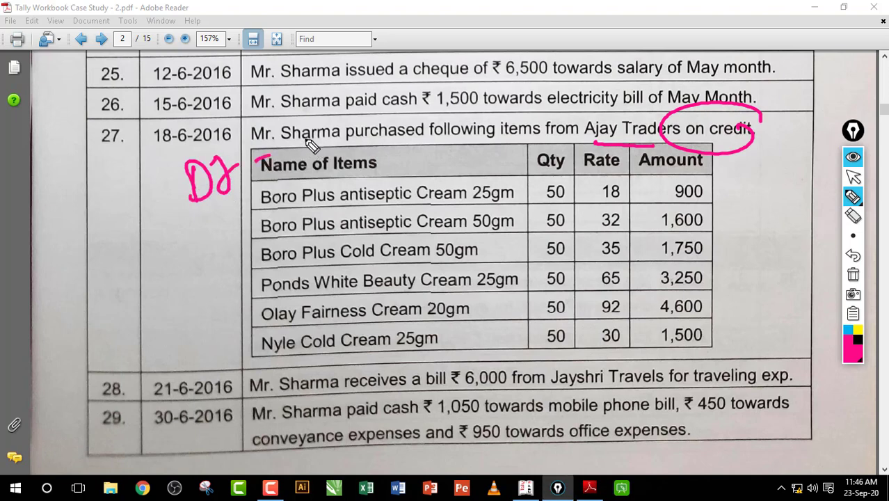
pyautogui.moveTo(313, 117)
pyautogui.mouseDown()
pyautogui.moveTo(310, 154)
pyautogui.moveTo(379, 114)
pyautogui.moveTo(439, 105)
pyautogui.moveTo(484, 141)
pyautogui.moveTo(479, 129)
pyautogui.mouseUp()
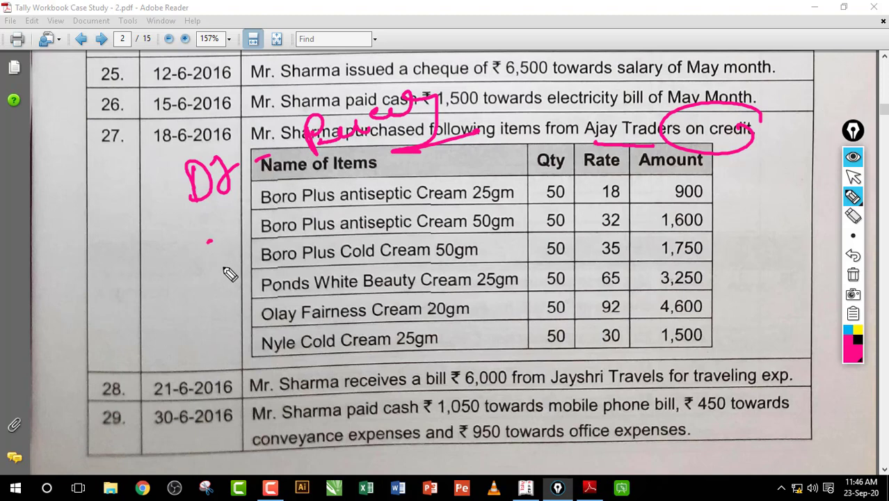
pyautogui.moveTo(229, 223)
pyautogui.mouseDown()
pyautogui.moveTo(357, 204)
pyautogui.moveTo(371, 175)
pyautogui.moveTo(421, 163)
pyautogui.mouseUp()
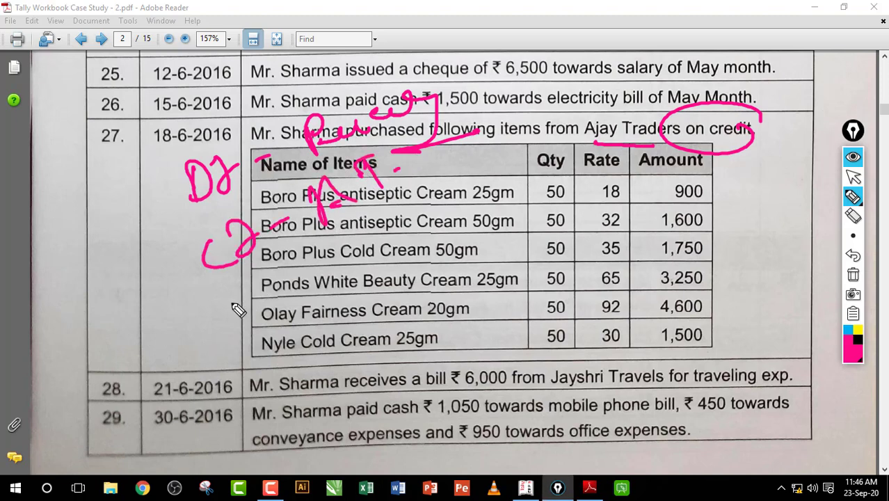
# Step: Draw arrows from the debit and credit notes, handwrite the account group and voucher type over entry 27, and erase all annotations
pyautogui.moveTo(380, 103); pyautogui.dragTo(392, 74)
pyautogui.moveTo(344, 232); pyautogui.dragTo(380, 228)
pyautogui.moveTo(379, 209)
pyautogui.mouseDown()
pyautogui.moveTo(381, 237)
pyautogui.moveTo(412, 265)
pyautogui.moveTo(460, 246)
pyautogui.moveTo(512, 242)
pyautogui.moveTo(532, 215)
pyautogui.mouseUp()
pyautogui.moveTo(299, 320)
pyautogui.mouseDown()
pyautogui.moveTo(313, 321)
pyautogui.moveTo(361, 280)
pyautogui.moveTo(379, 285)
pyautogui.mouseUp()
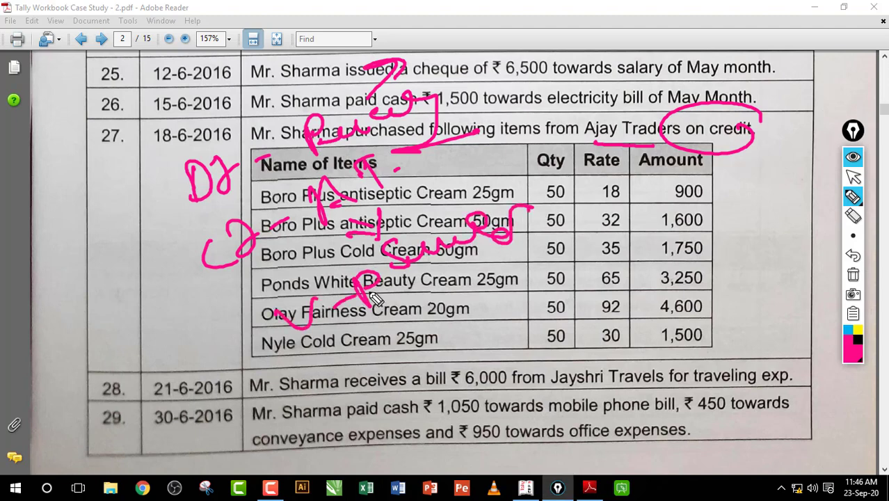
pyautogui.click(853, 276)
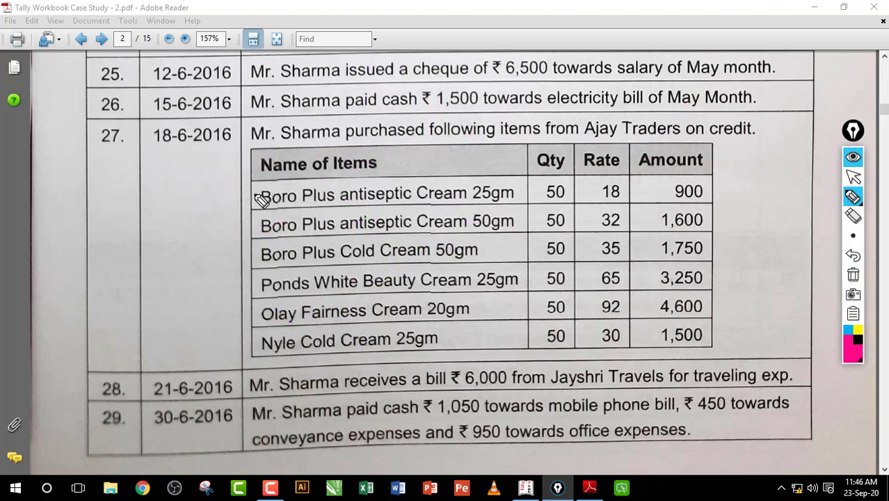
# Step: Draw a bracket beside entry 27's item names and handwrite the circled notes "Unit" and "Nos" over the table
pyautogui.moveTo(258, 198); pyautogui.dragTo(243, 342)
pyautogui.moveTo(346, 203); pyautogui.dragTo(364, 205)
pyautogui.moveTo(374, 213)
pyautogui.mouseDown()
pyautogui.moveTo(425, 209)
pyautogui.moveTo(487, 187)
pyautogui.moveTo(410, 233)
pyautogui.moveTo(465, 223)
pyautogui.mouseUp()
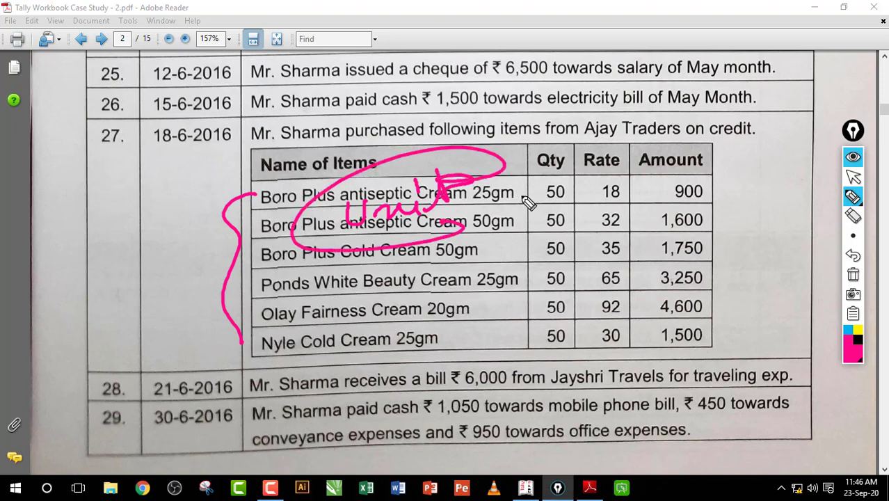
pyautogui.moveTo(528, 218)
pyautogui.mouseDown()
pyautogui.moveTo(558, 182)
pyautogui.moveTo(583, 195)
pyautogui.mouseUp()
pyautogui.moveTo(588, 183)
pyautogui.mouseDown()
pyautogui.moveTo(595, 180)
pyautogui.moveTo(515, 221)
pyautogui.mouseUp()
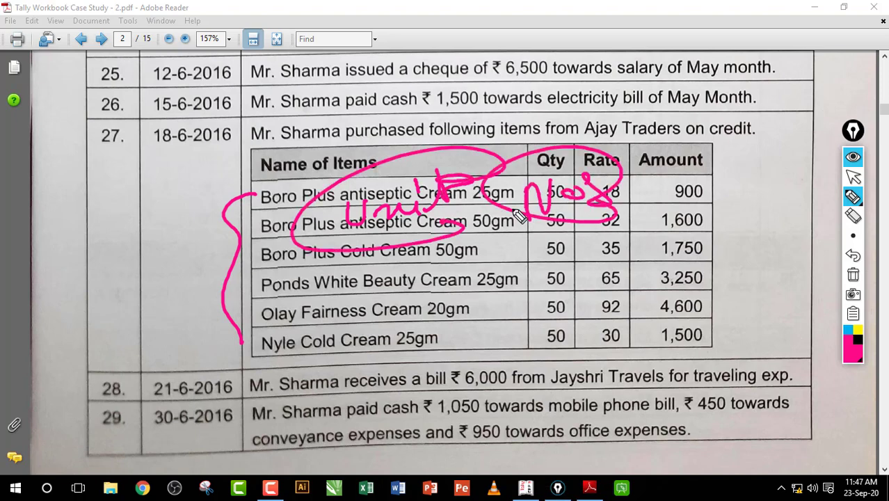
# Step: Clear the unit notes, bracket entry 27's item names, handwrite "Stock" over the table, and erase the new annotations
pyautogui.moveTo(314, 200)
pyautogui.mouseDown()
pyautogui.moveTo(306, 209)
pyautogui.moveTo(324, 352)
pyautogui.mouseUp()
pyautogui.click(852, 276)
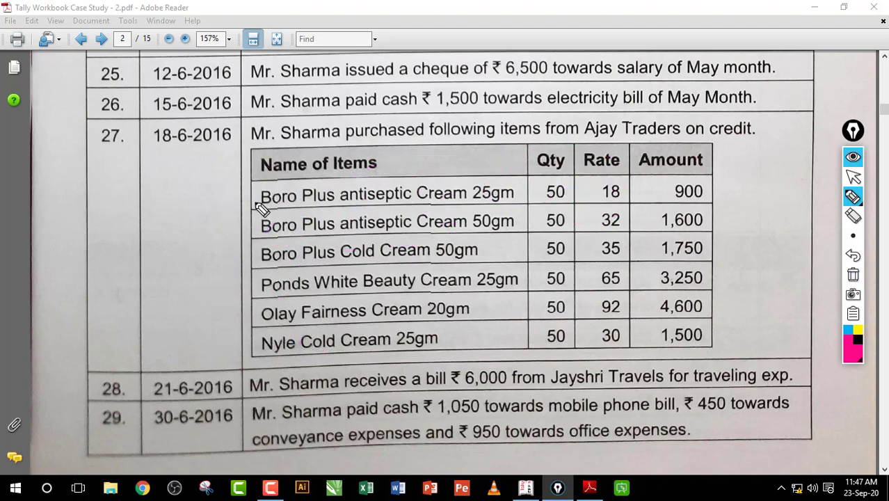
pyautogui.moveTo(257, 193)
pyautogui.mouseDown()
pyautogui.moveTo(245, 269)
pyautogui.moveTo(250, 351)
pyautogui.mouseUp()
pyautogui.moveTo(327, 208)
pyautogui.mouseDown()
pyautogui.moveTo(376, 209)
pyautogui.moveTo(413, 195)
pyautogui.moveTo(431, 174)
pyautogui.moveTo(278, 208)
pyautogui.moveTo(327, 251)
pyautogui.moveTo(301, 342)
pyautogui.moveTo(341, 316)
pyautogui.mouseUp()
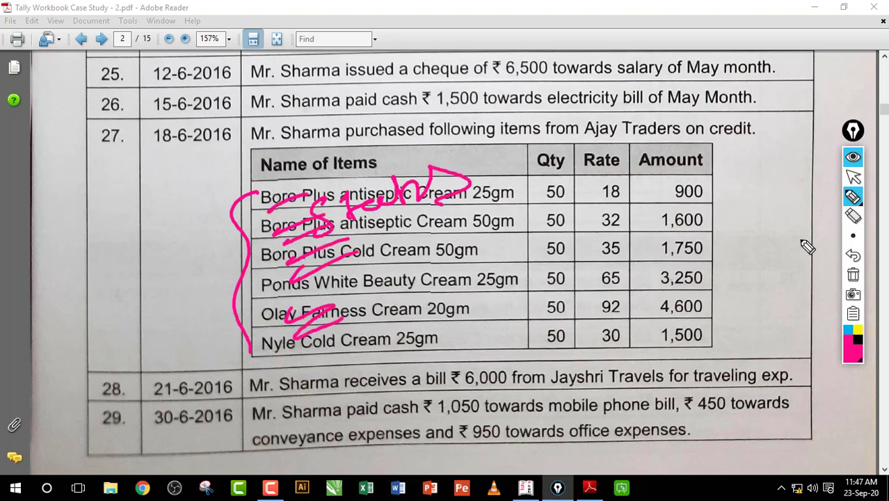
pyautogui.click(853, 215)
pyautogui.moveTo(343, 224)
pyautogui.mouseDown()
pyautogui.moveTo(238, 250)
pyautogui.moveTo(427, 172)
pyautogui.mouseUp()
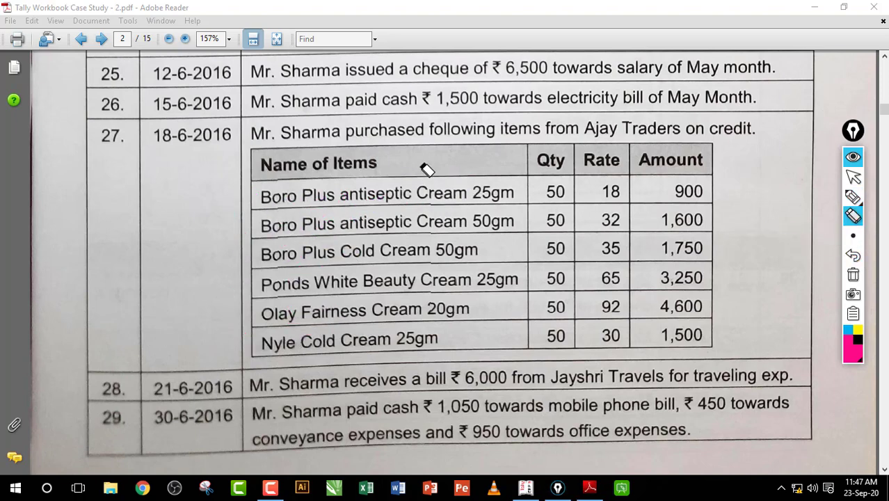
# Step: Underline "Plus" in entry 27's three Boro Plus items and bracket those rows with the pen
pyautogui.click(853, 197)
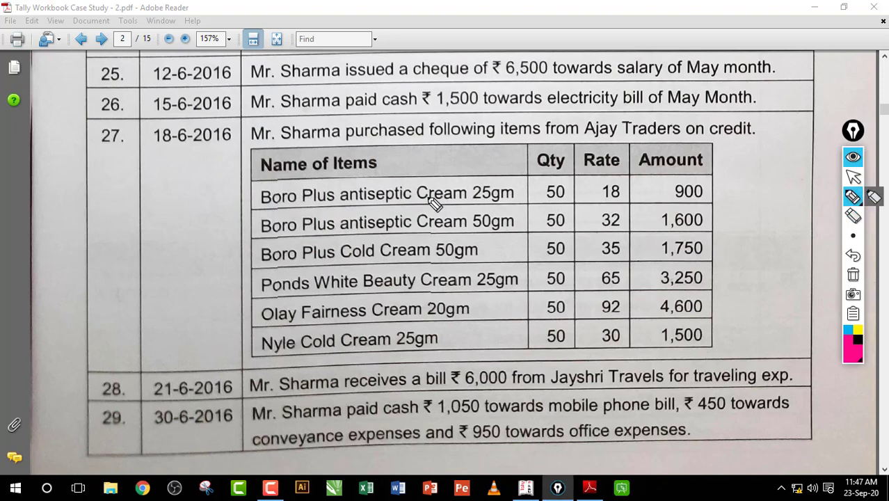
pyautogui.moveTo(298, 206); pyautogui.dragTo(356, 202)
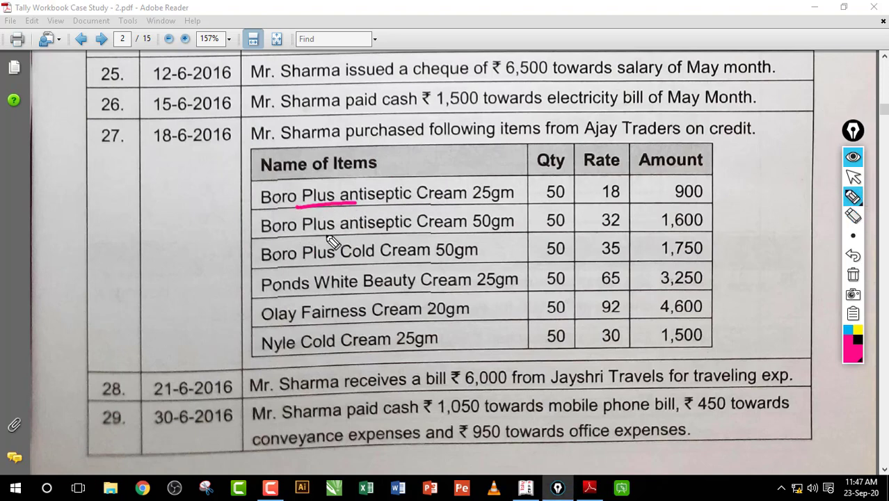
pyautogui.moveTo(298, 237); pyautogui.dragTo(361, 235)
pyautogui.moveTo(301, 265); pyautogui.dragTo(334, 265)
pyautogui.moveTo(258, 192)
pyautogui.mouseDown()
pyautogui.moveTo(244, 256)
pyautogui.moveTo(268, 259)
pyautogui.mouseUp()
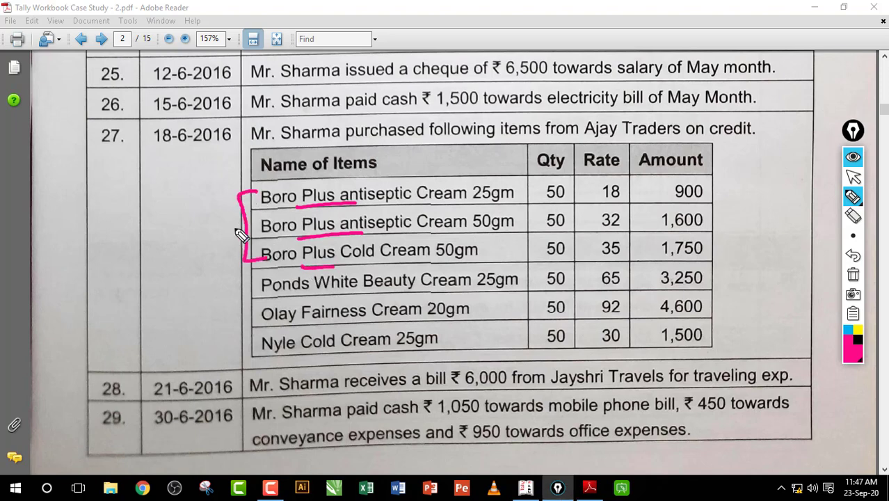
# Step: Draw a line out from the Boro Plus bracket and handwrite a face cream group note beside it
pyautogui.moveTo(236, 226)
pyautogui.mouseDown()
pyautogui.moveTo(198, 242)
pyautogui.moveTo(210, 245)
pyautogui.mouseUp()
pyautogui.moveTo(114, 240); pyautogui.dragTo(127, 283)
pyautogui.moveTo(118, 237)
pyautogui.mouseDown()
pyautogui.moveTo(132, 260)
pyautogui.moveTo(164, 263)
pyautogui.mouseUp()
pyautogui.moveTo(162, 234)
pyautogui.mouseDown()
pyautogui.moveTo(162, 248)
pyautogui.moveTo(210, 182)
pyautogui.mouseUp()
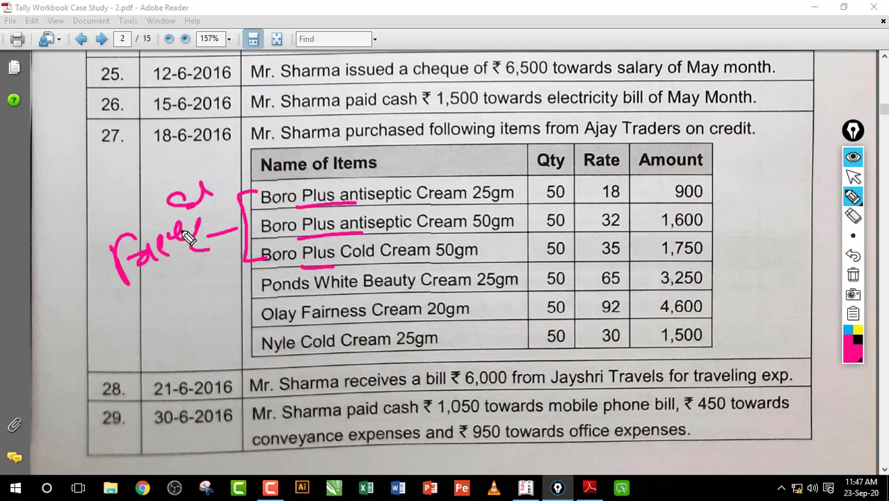
pyautogui.moveTo(159, 164)
pyautogui.mouseDown()
pyautogui.moveTo(108, 195)
pyautogui.moveTo(161, 170)
pyautogui.mouseUp()
pyautogui.moveTo(121, 195); pyautogui.dragTo(209, 205)
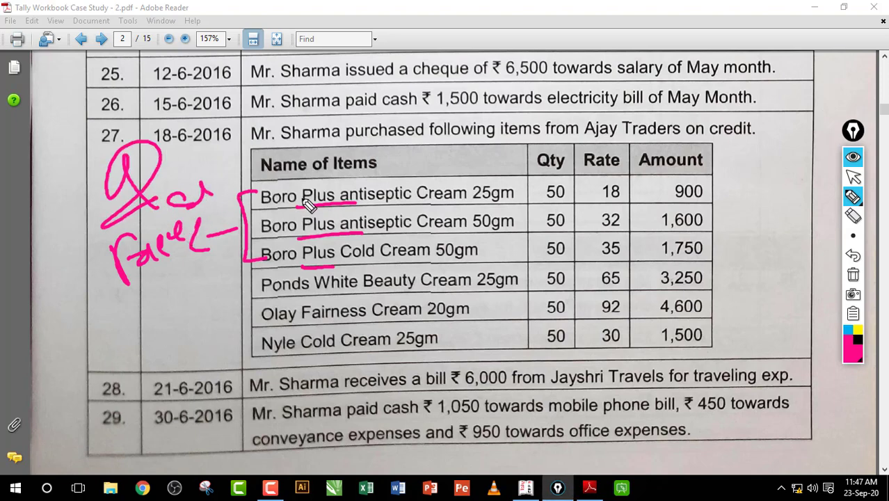
# Step: Underline the Ponds, Olay and Nyle cream names, draw a line linking them to the group note, and erase all annotations
pyautogui.moveTo(279, 187)
pyautogui.mouseDown()
pyautogui.moveTo(234, 233)
pyautogui.moveTo(259, 264)
pyautogui.mouseUp()
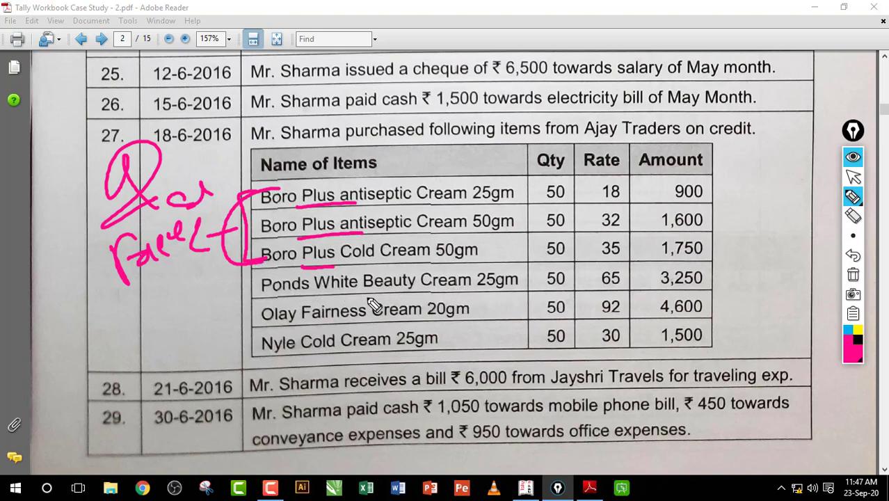
pyautogui.moveTo(363, 294); pyautogui.dragTo(422, 292)
pyautogui.moveTo(324, 324); pyautogui.dragTo(389, 324)
pyautogui.moveTo(326, 355); pyautogui.dragTo(373, 353)
pyautogui.moveTo(240, 191); pyautogui.dragTo(307, 363)
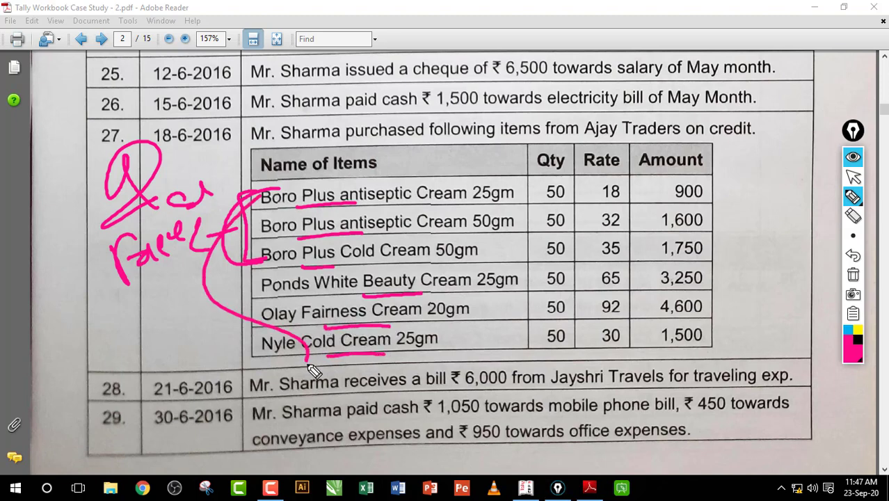
pyautogui.click(853, 216)
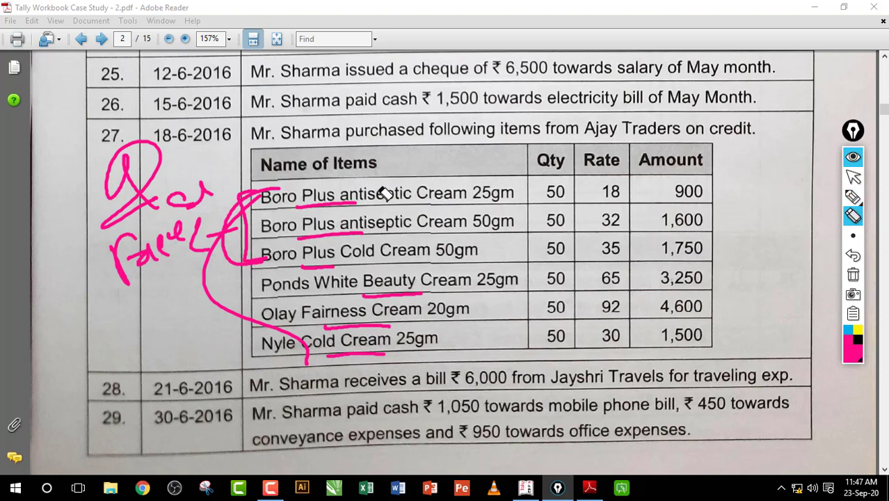
pyautogui.moveTo(384, 195)
pyautogui.mouseDown()
pyautogui.moveTo(371, 250)
pyautogui.moveTo(400, 355)
pyautogui.moveTo(258, 254)
pyautogui.moveTo(166, 223)
pyautogui.moveTo(248, 251)
pyautogui.moveTo(257, 270)
pyautogui.moveTo(446, 248)
pyautogui.mouseUp()
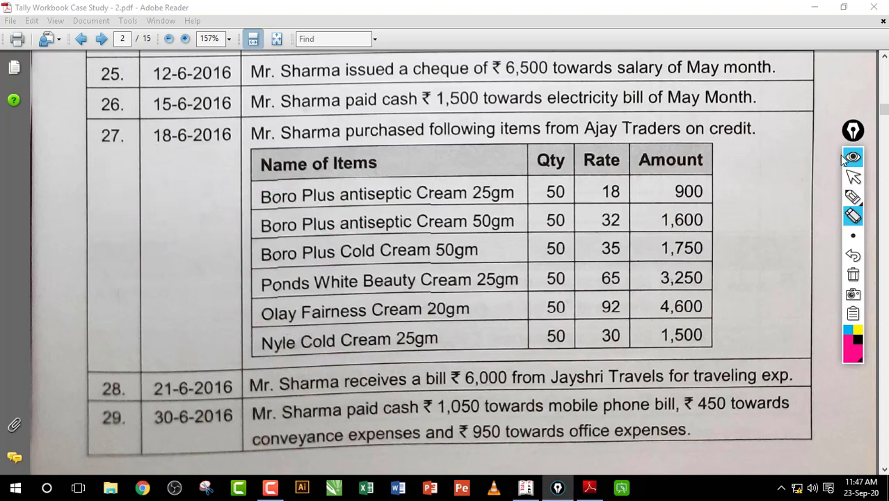
# Step: Leave annotation mode, switch to Tally.ERP 9, and start a new purchase voucher with the supplier invoice number and date left blank
pyautogui.click(849, 177)
pyautogui.moveTo(252, 178); pyautogui.dragTo(561, 331)
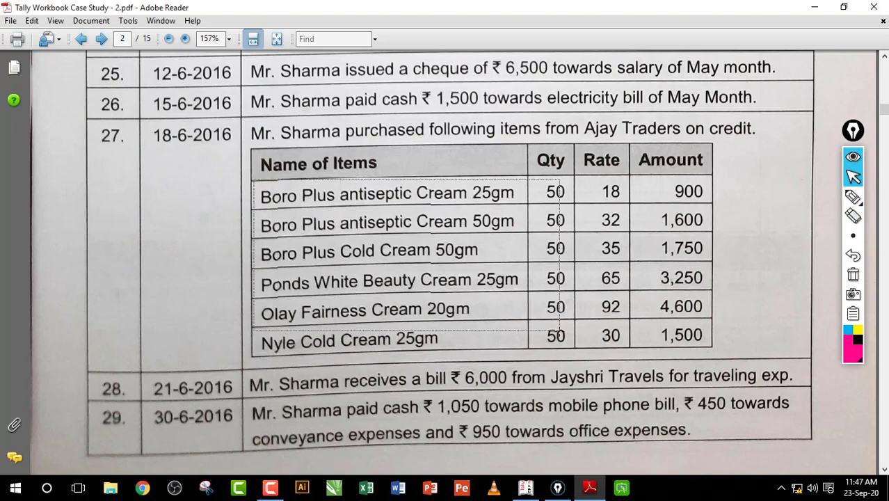
pyautogui.click(503, 294)
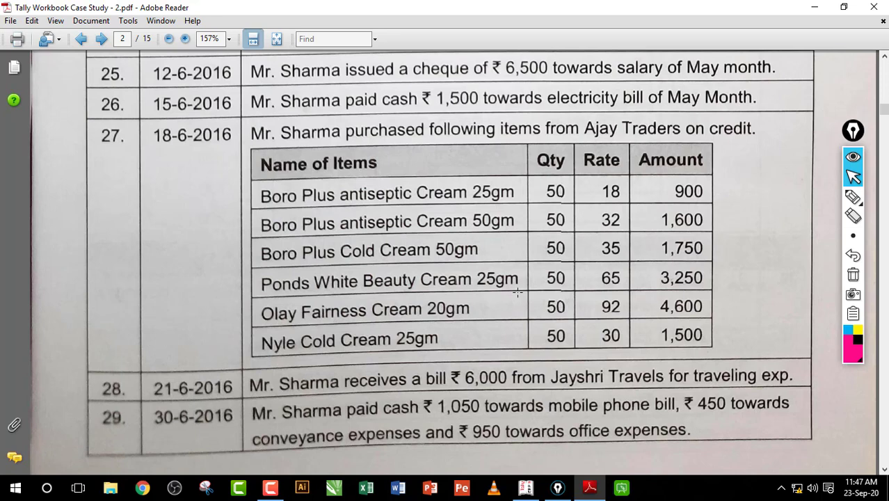
pyautogui.click(525, 487)
pyautogui.press('F9')
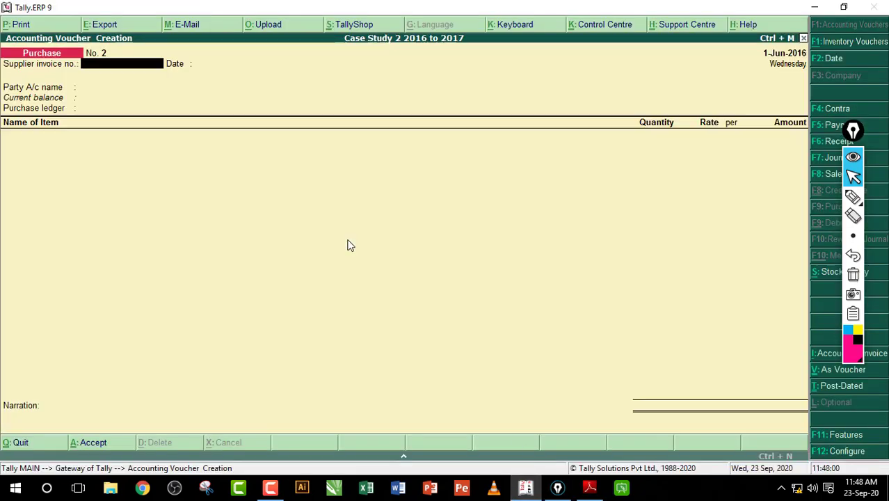
pyautogui.press('Return')
pyautogui.press('Return')
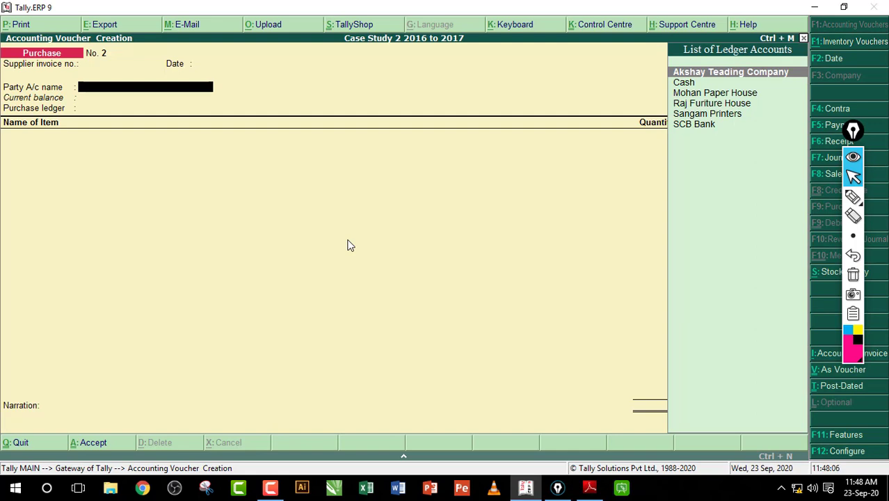
# Step: Create the party ledger Ajay Traders under Sundry Creditors, keeping the default bill-by-bill, mailing and tax details
pyautogui.hotkey('alt', 'c')
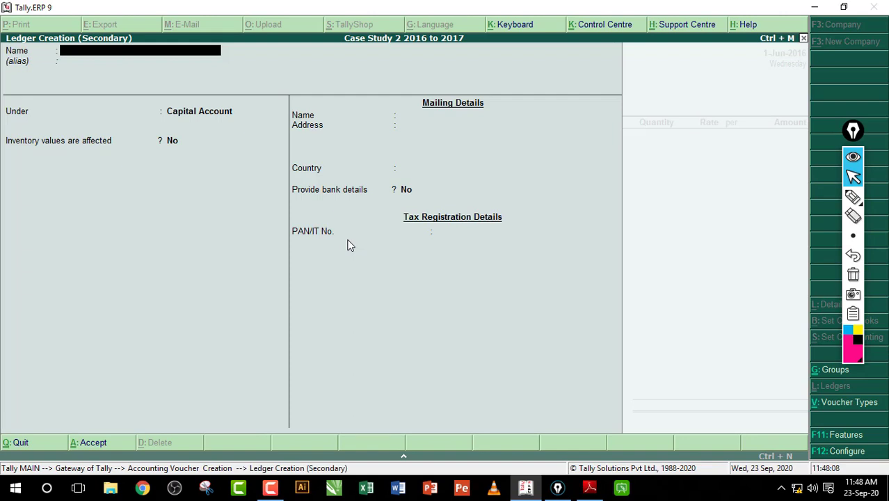
pyautogui.write('Ajay Traders')
pyautogui.press('Return')
pyautogui.write('s')
pyautogui.press('Down')
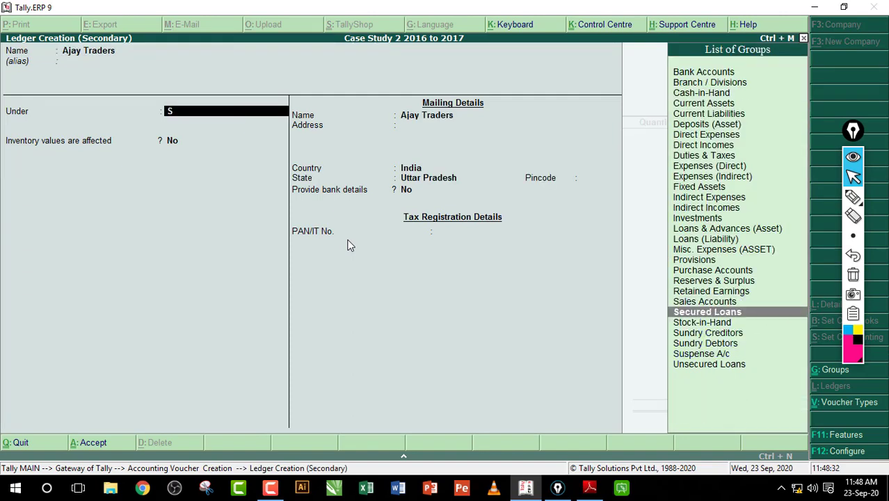
pyautogui.press('Down')
pyautogui.press('Return')
pyautogui.press('Return')
pyautogui.press('Return')
pyautogui.press('Return')
pyautogui.press('Return')
pyautogui.press('Return')
pyautogui.press('Return')
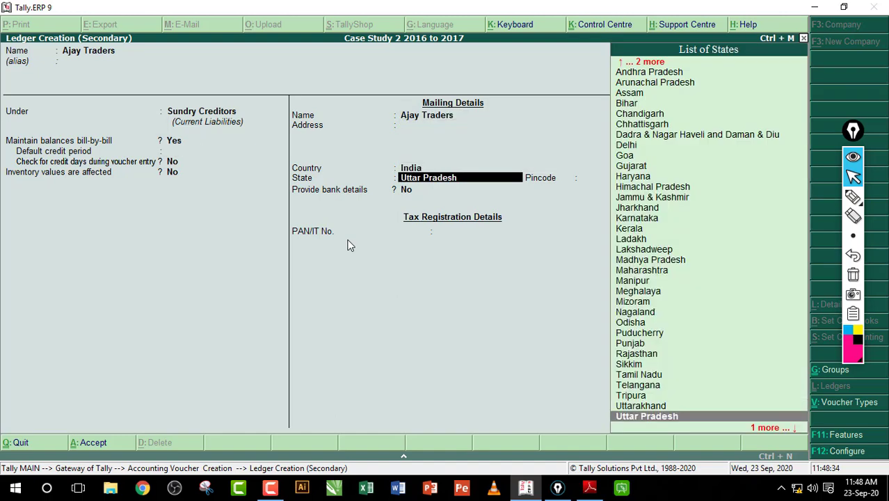
pyautogui.press('Return')
pyautogui.press('Return')
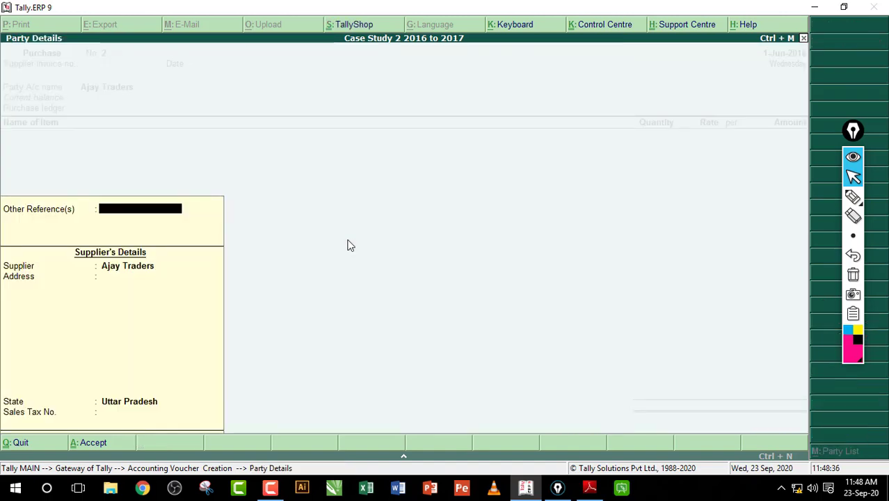
# Step: Accept Ajay Traders' default party details and choose Purchase A\c as the purchase ledger
pyautogui.press('Return')
pyautogui.press('Return')
pyautogui.press('Return')
pyautogui.press('Return')
pyautogui.press('Return')
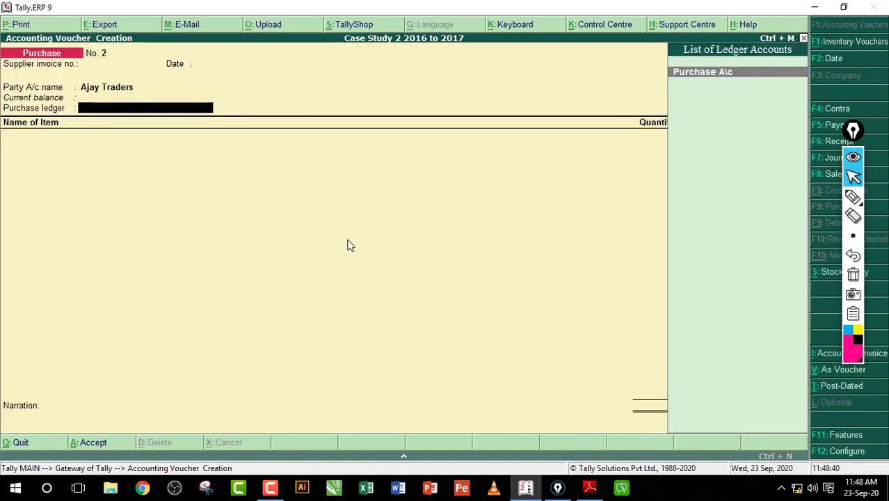
pyautogui.press('Return')
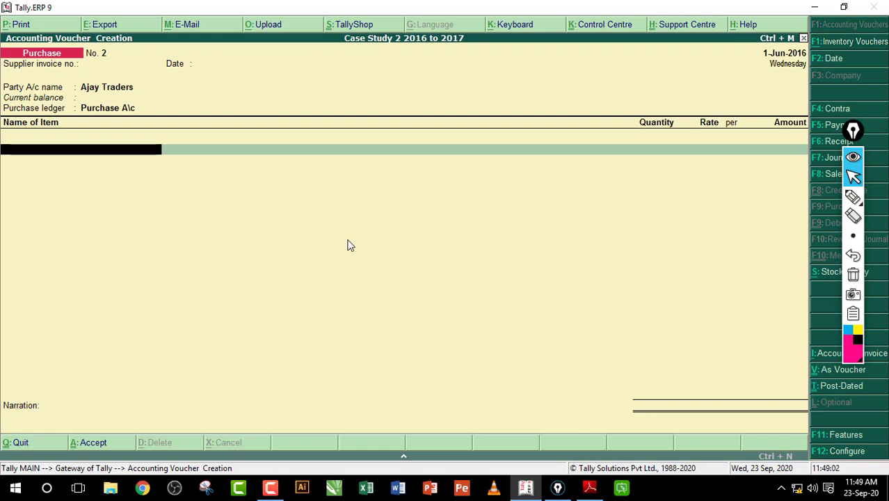
pyautogui.write('F')
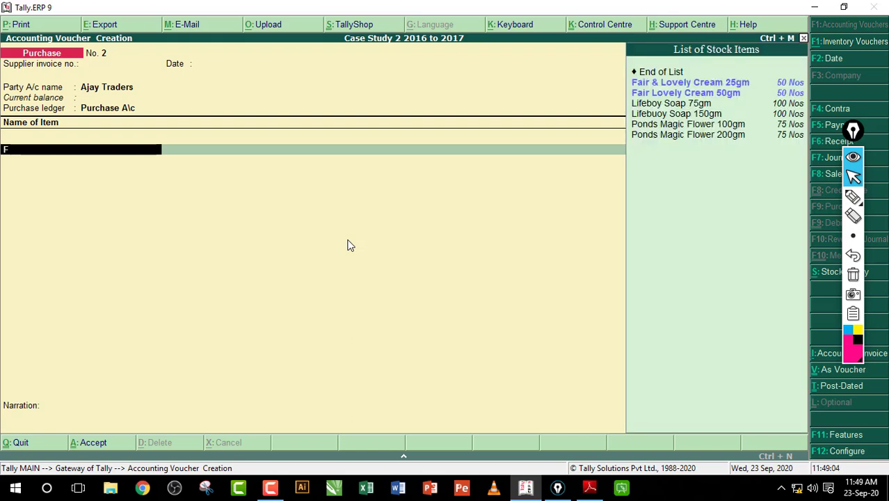
pyautogui.press('Down')
pyautogui.press('Down')
pyautogui.press('Up')
pyautogui.press('Up')
pyautogui.press('Down')
pyautogui.press('Down')
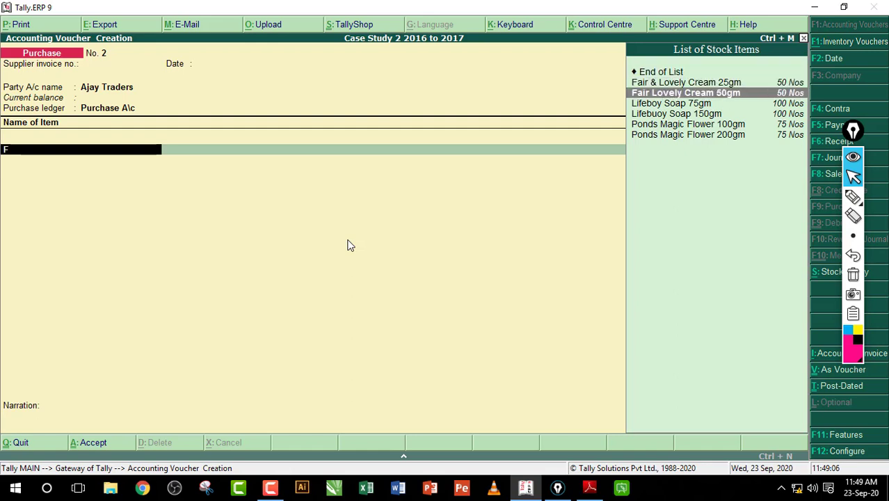
pyautogui.press('Down')
pyautogui.press('Down')
pyautogui.press('Up')
pyautogui.press('Up')
pyautogui.press('Up')
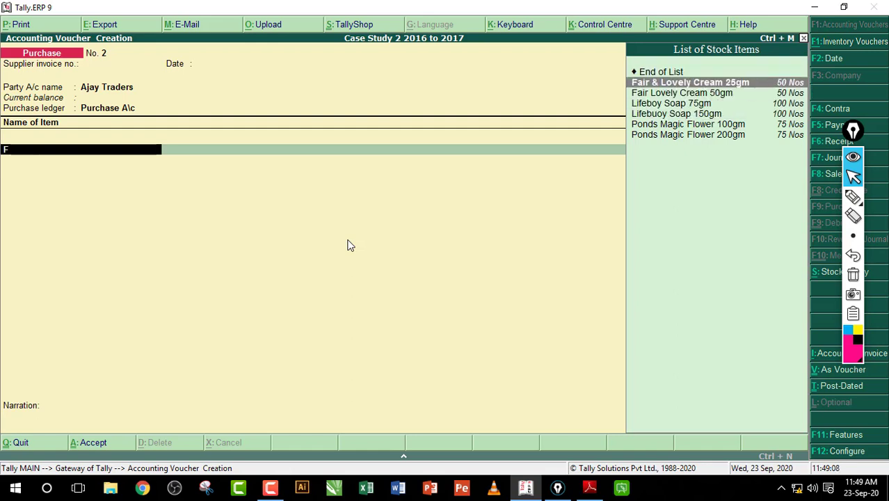
pyautogui.press('Return')
pyautogui.press('BackSpace')
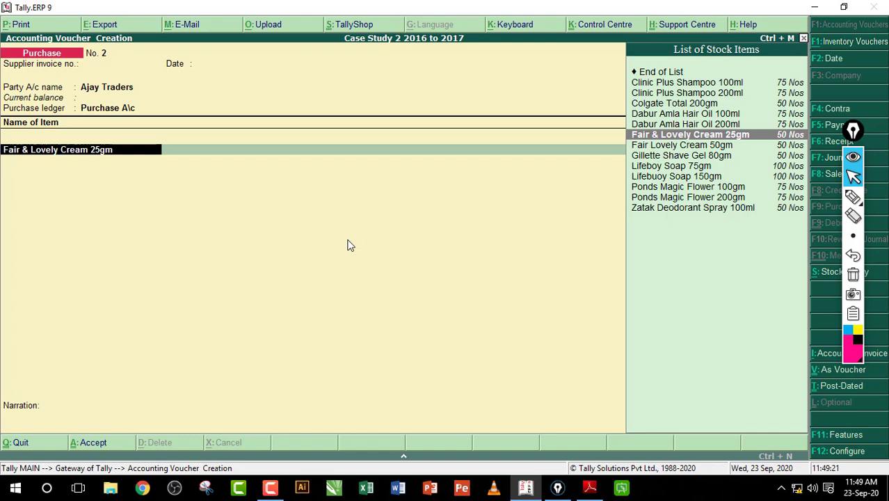
# Step: Create the stock item Boro Plus Cream 25gm under the Face Cream group with Nos as its unit
pyautogui.hotkey('alt', 'c')
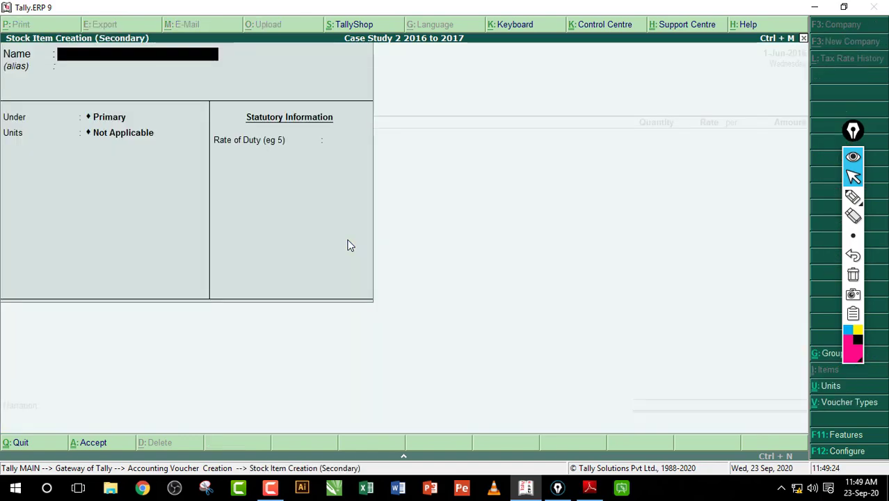
pyautogui.write('Boro Plus Cream')
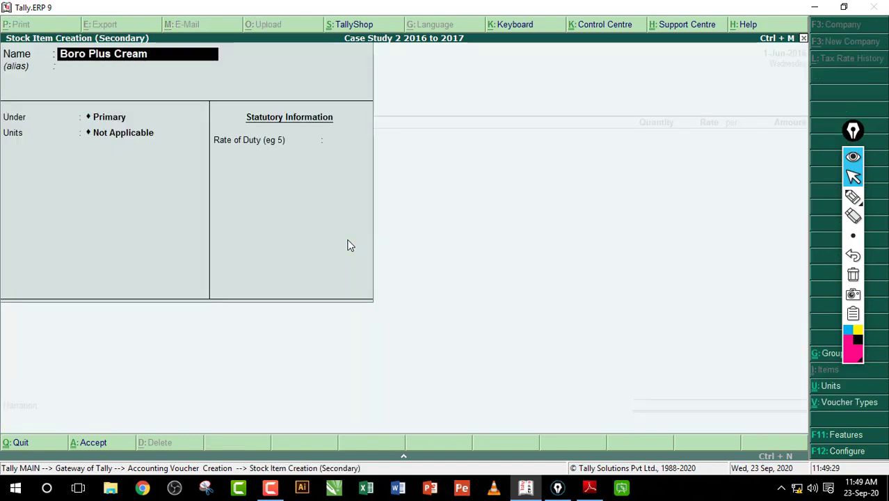
pyautogui.write(' 25gm')
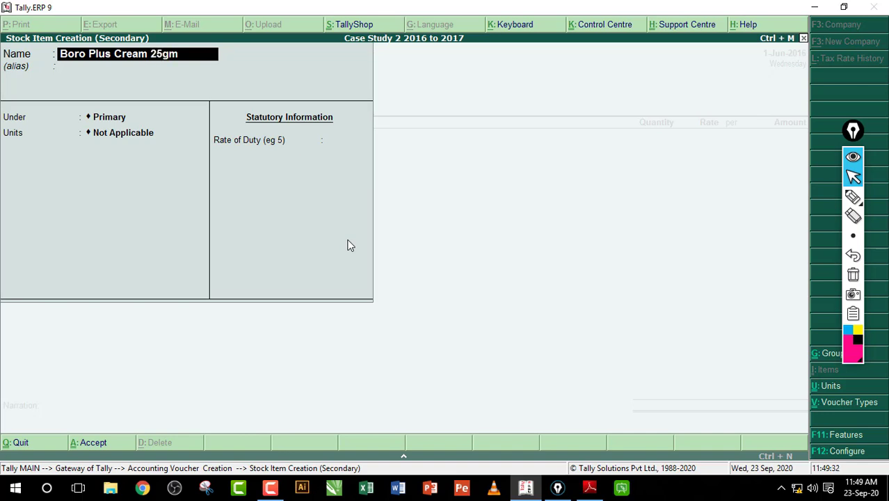
pyautogui.press('Return')
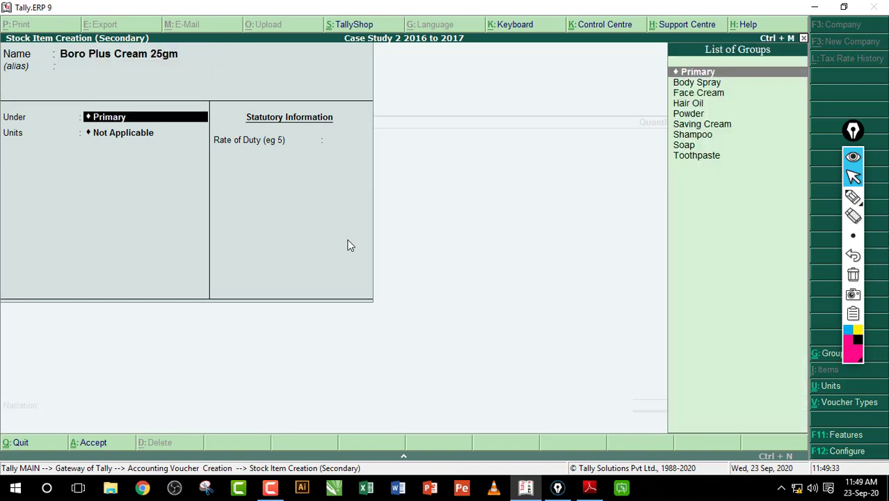
pyautogui.write('F')
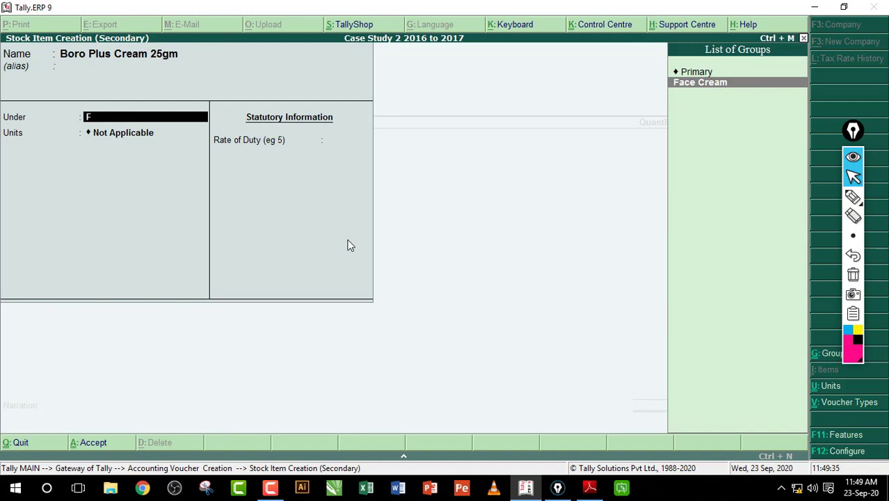
pyautogui.press('Return')
pyautogui.write('Nos')
pyautogui.press('Return')
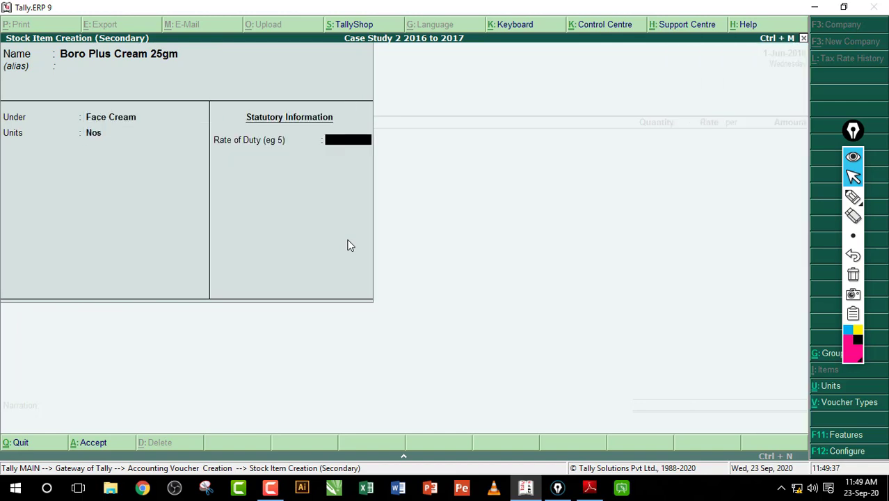
pyautogui.press('Return')
pyautogui.press('Return')
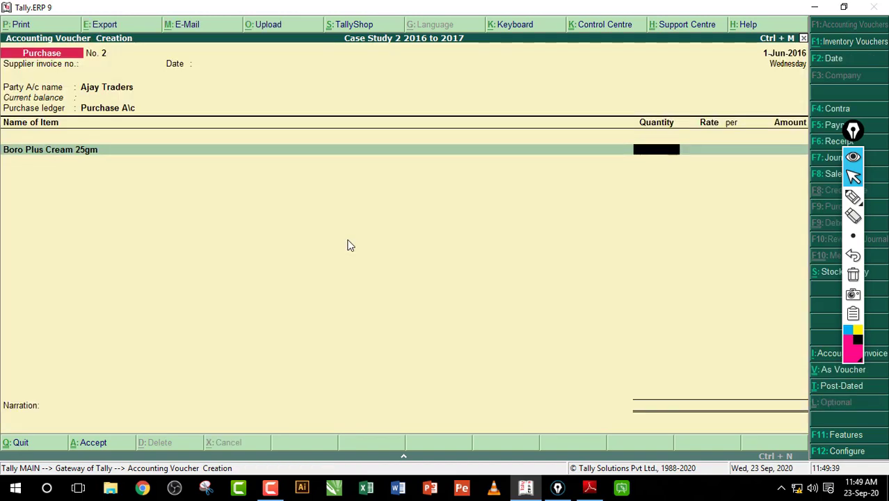
# Step: Enter quantity 50 and rate 18 for Boro Plus Cream 25gm, and switch back to the case study PDF in Adobe Reader
pyautogui.write('50')
pyautogui.press('Return')
pyautogui.write('18')
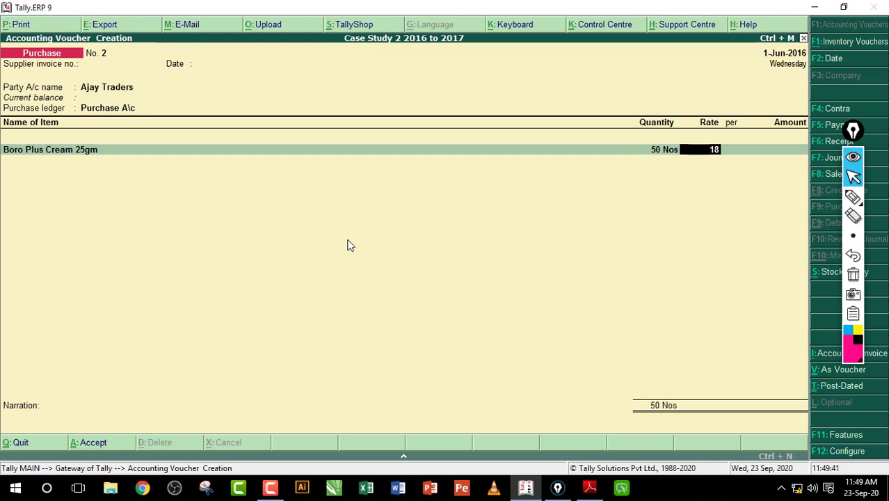
pyautogui.press('Return')
pyautogui.press('Return')
pyautogui.click(589, 487)
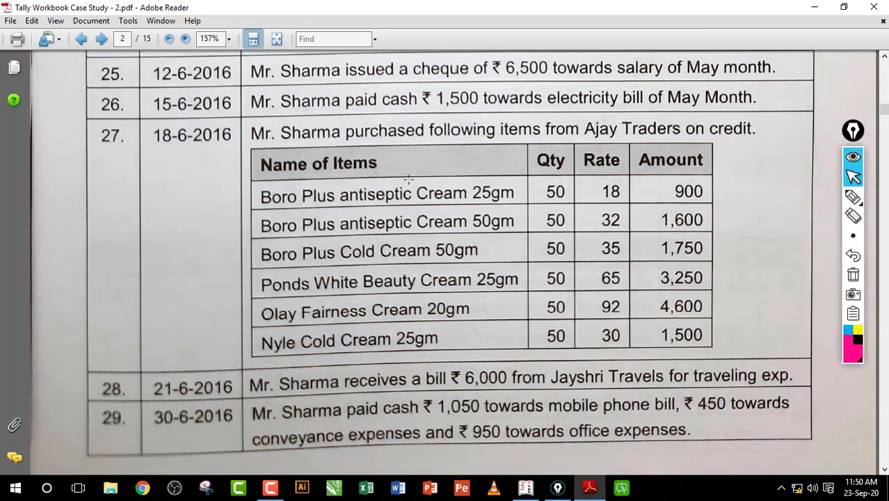
# Step: Check the second cream item in the case study, switch to Tally, and name a new stock item Boro Plus Cream 50gm
pyautogui.moveTo(406, 177); pyautogui.dragTo(623, 201)
pyautogui.moveTo(543, 202); pyautogui.dragTo(580, 231)
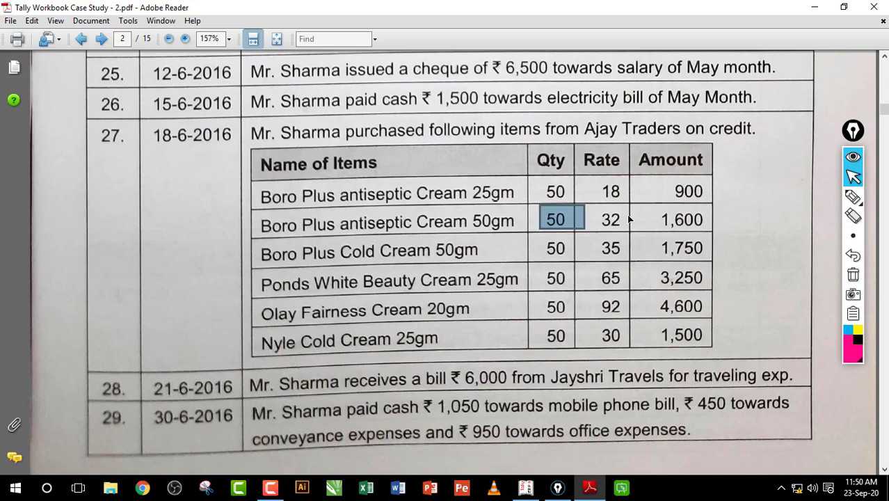
pyautogui.click(526, 487)
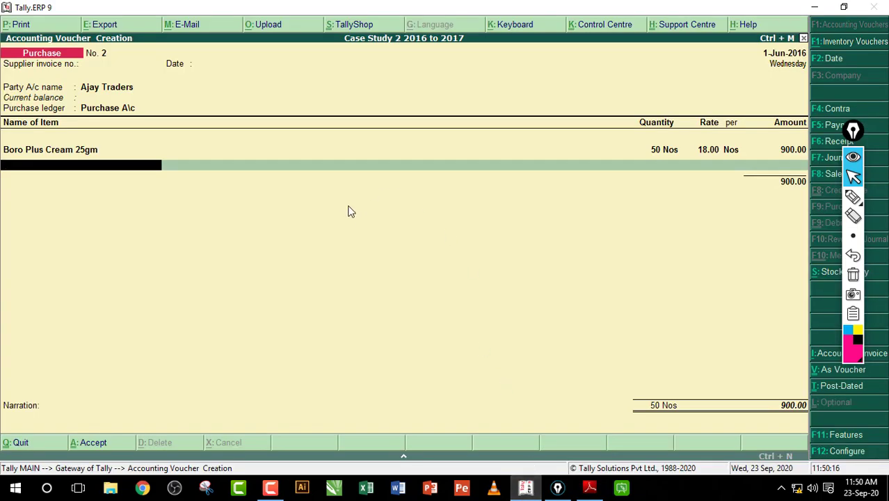
pyautogui.hotkey('alt', 'c')
pyautogui.write('Bo')
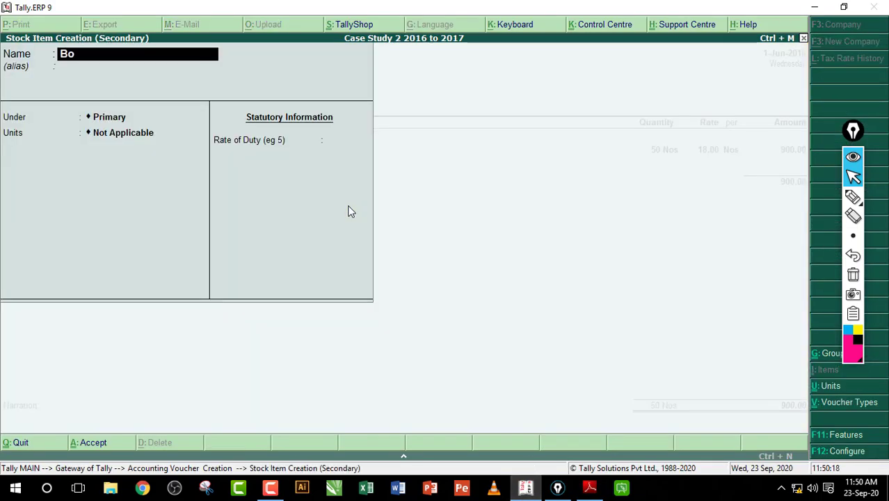
pyautogui.write('ro Plus')
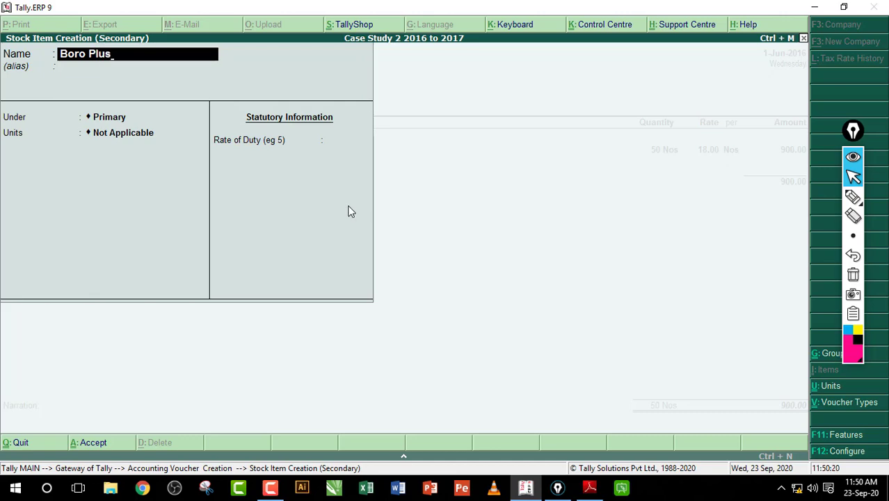
pyautogui.write(' cream 50gm')
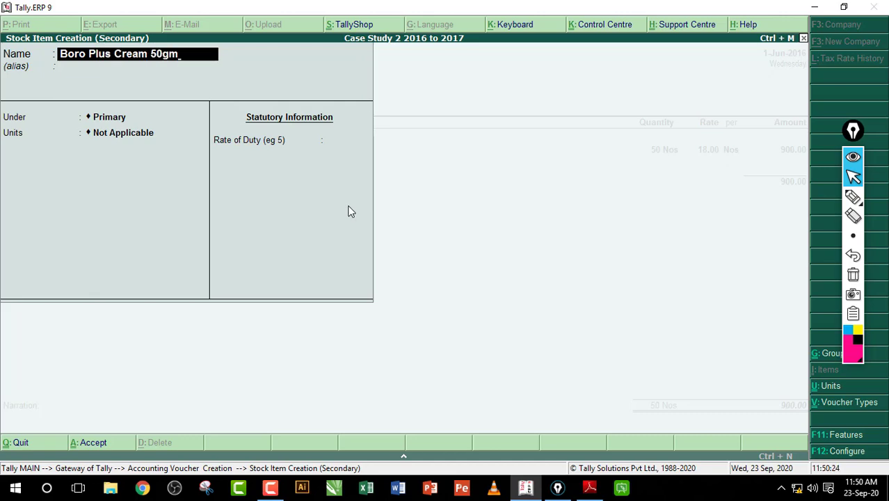
# Step: Place Boro Plus Cream 50gm under the Face Cream group with Nos as its unit, and save the stock item
pyautogui.click(589, 487)
pyautogui.click(525, 488)
pyautogui.press('Return')
pyautogui.press('Down')
pyautogui.press('Down')
pyautogui.press('Down')
pyautogui.press('Down')
pyautogui.press('Down')
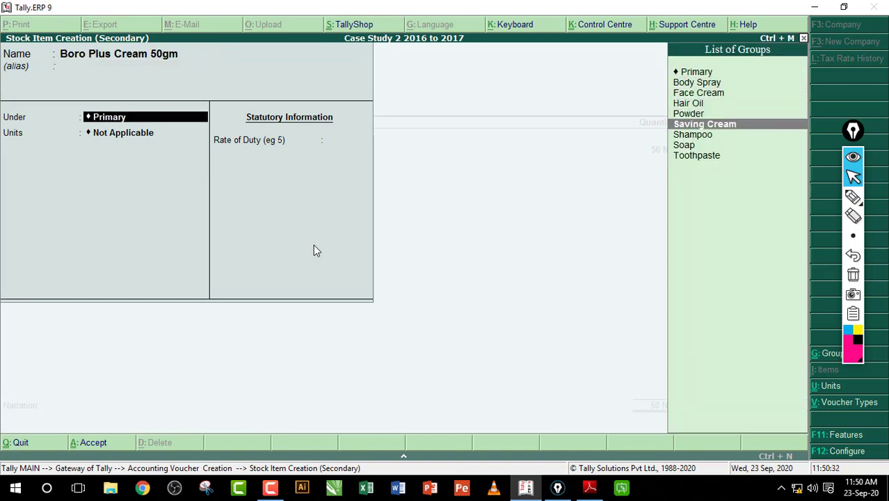
pyautogui.press('Up')
pyautogui.press('Up')
pyautogui.press('Up')
pyautogui.press('Return')
pyautogui.press('Return')
pyautogui.press('Return')
pyautogui.press('Return')
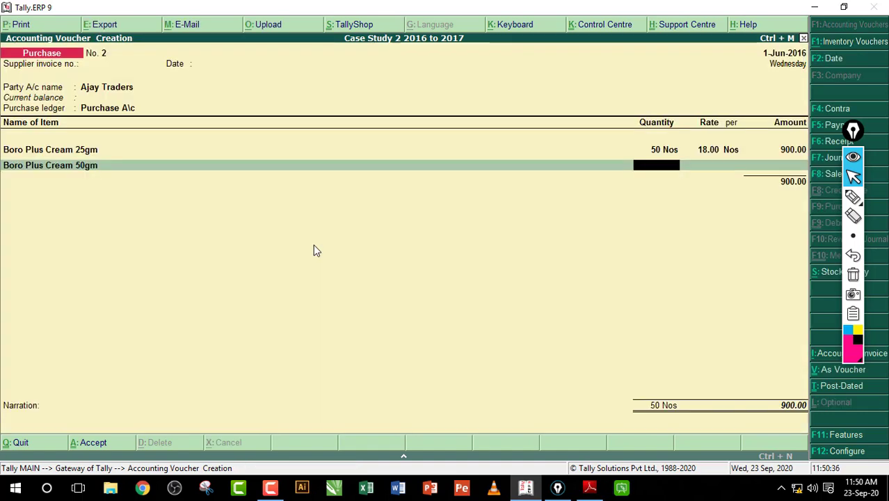
# Step: Enter quantity 50 and rate 32 for Boro Plus Cream 50gm
pyautogui.write('50')
pyautogui.press('Return')
pyautogui.write('32')
pyautogui.press('Return')
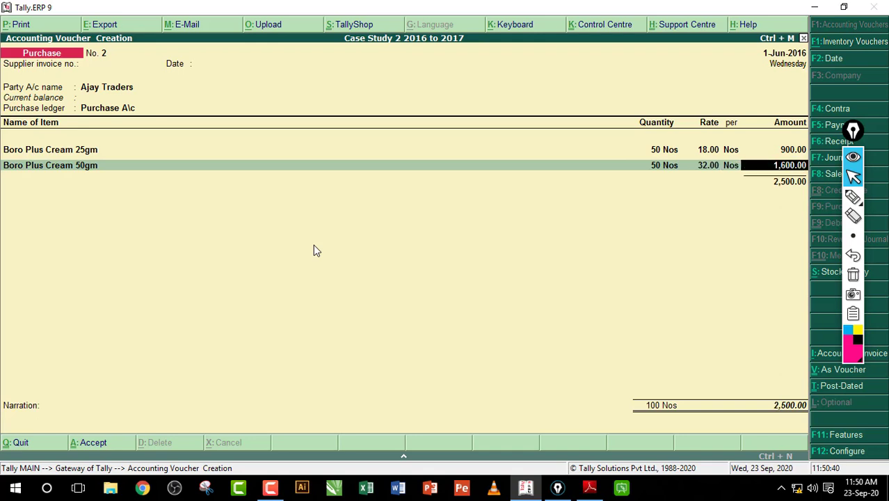
pyautogui.press('Return')
# Step: Create the stock item Boro Plus Cold Cream 50gm under the Face Cream group with Nos as its unit
pyautogui.hotkey('alt', 'c')
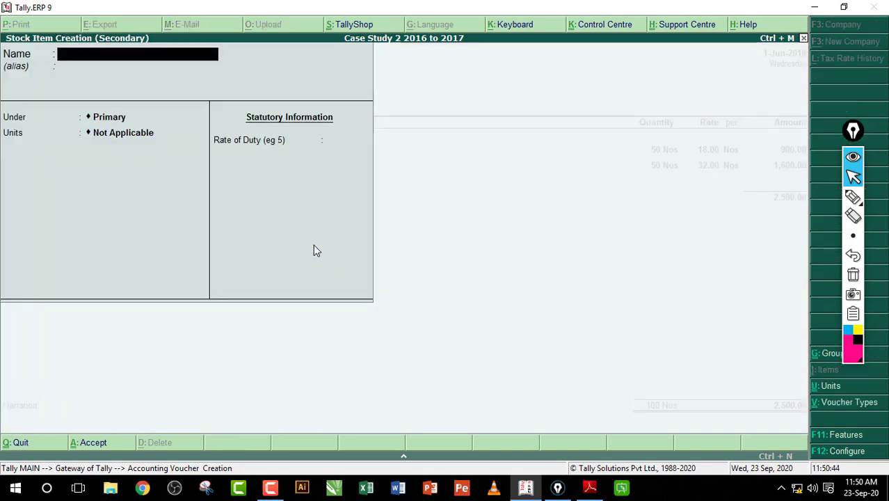
pyautogui.write('Boro Plus')
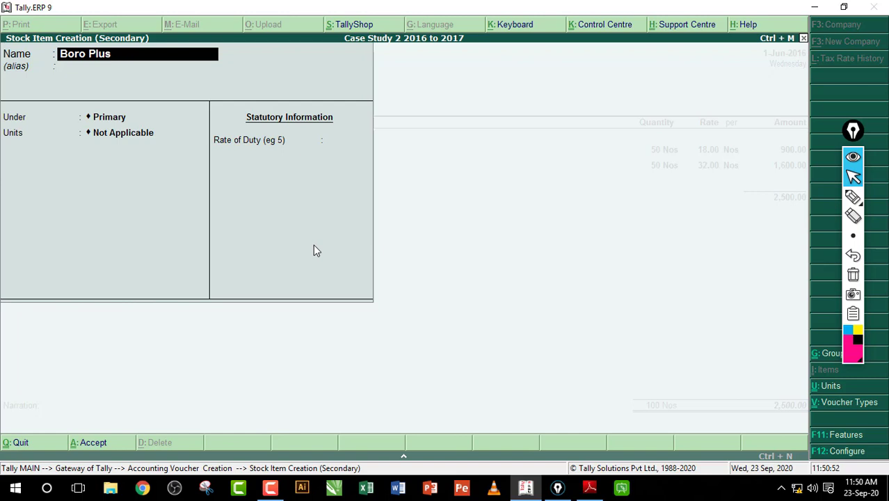
pyautogui.write(' Cold Cream')
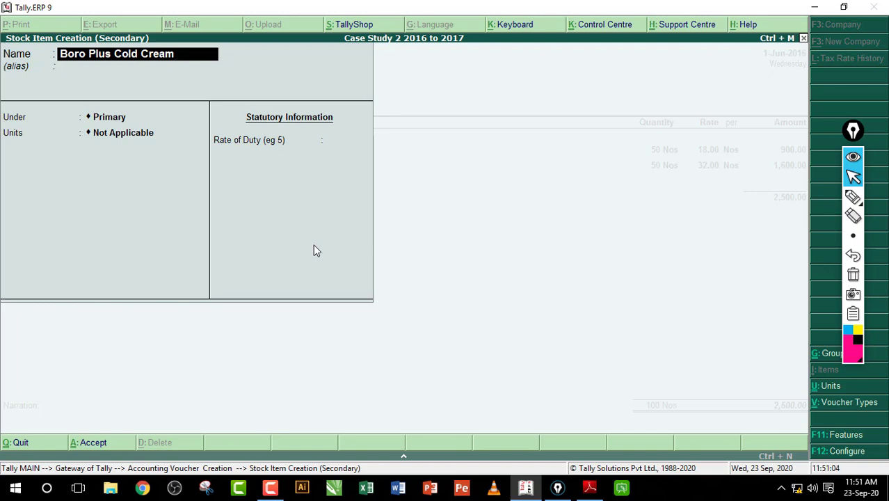
pyautogui.write(' 50gm')
pyautogui.press('Return')
pyautogui.press('Down')
pyautogui.press('Down')
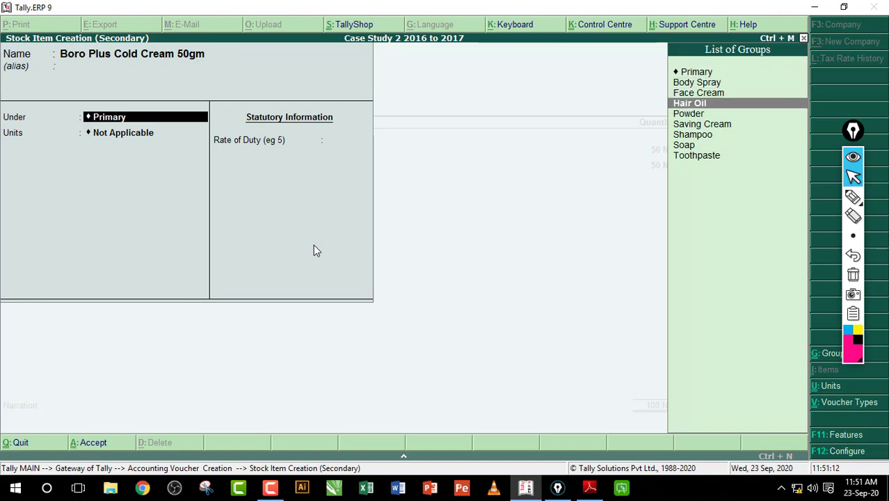
pyautogui.press('Return')
pyautogui.press('Return')
pyautogui.press('Return')
pyautogui.press('Return')
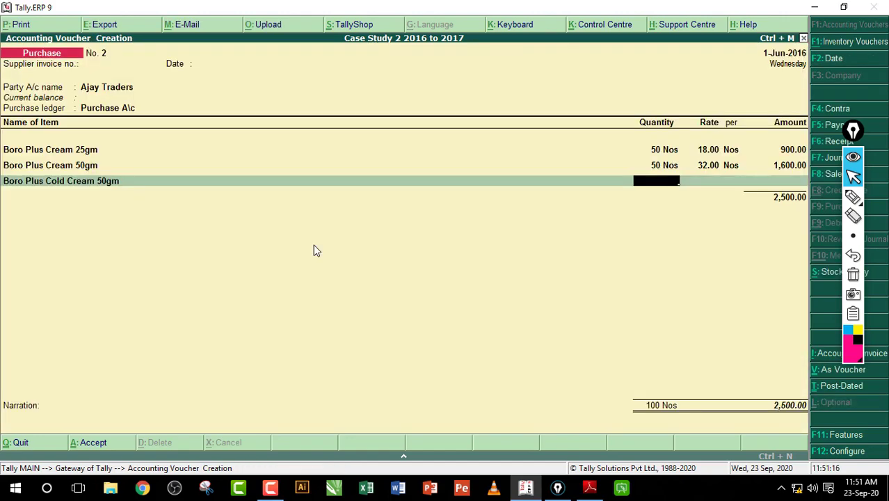
# Step: Check the case study PDF and enter quantity 50 and rate 35 for Boro Plus Cold Cream 50gm
pyautogui.click(590, 487)
pyautogui.hotkey('alt', 'Tab')
pyautogui.write('50')
pyautogui.press('Return')
pyautogui.write('35')
pyautogui.press('Return')
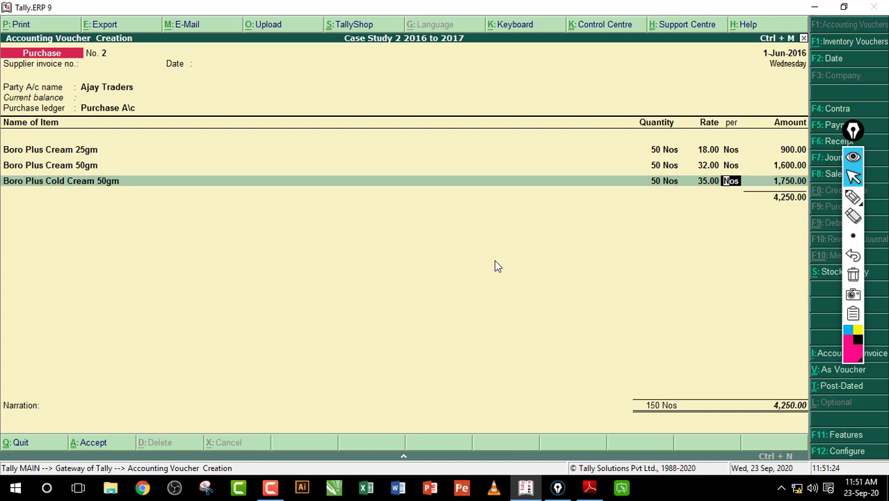
pyautogui.press('Return')
pyautogui.press('Return')
# Step: Create the stock item Ponds White Beauty Cream 25gm under the Face Cream group with Nos as its unit
pyautogui.hotkey('alt', 'c')
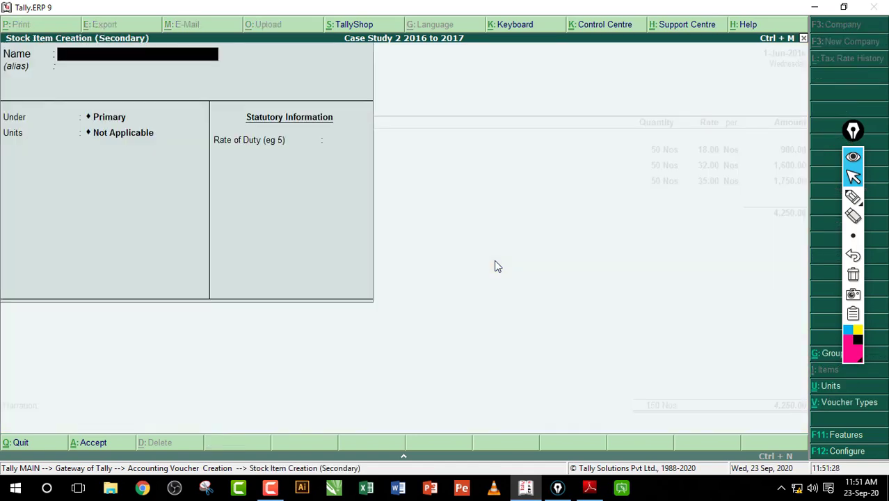
pyautogui.write('Ponds White Beauty Cream 25gm')
pyautogui.press('Return')
pyautogui.press('Down')
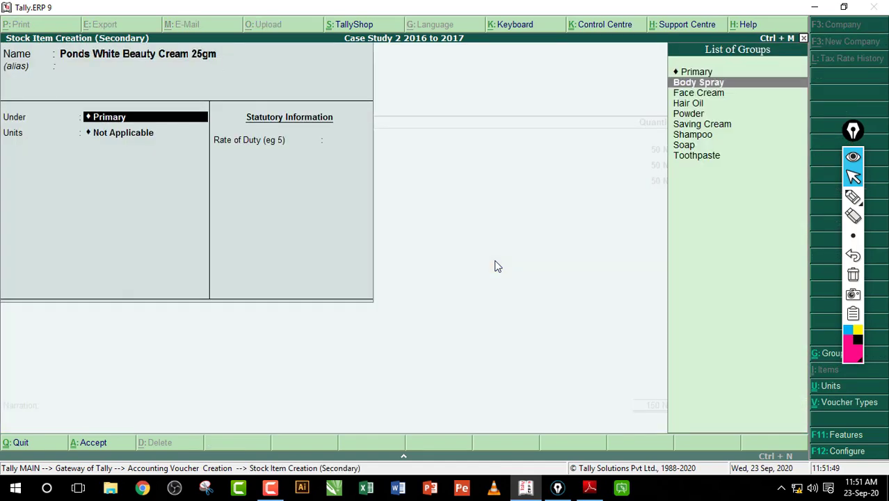
pyautogui.press('Down')
pyautogui.press('Return')
pyautogui.press('Down')
pyautogui.press('Return')
pyautogui.hotkey('ctrl', 'a')
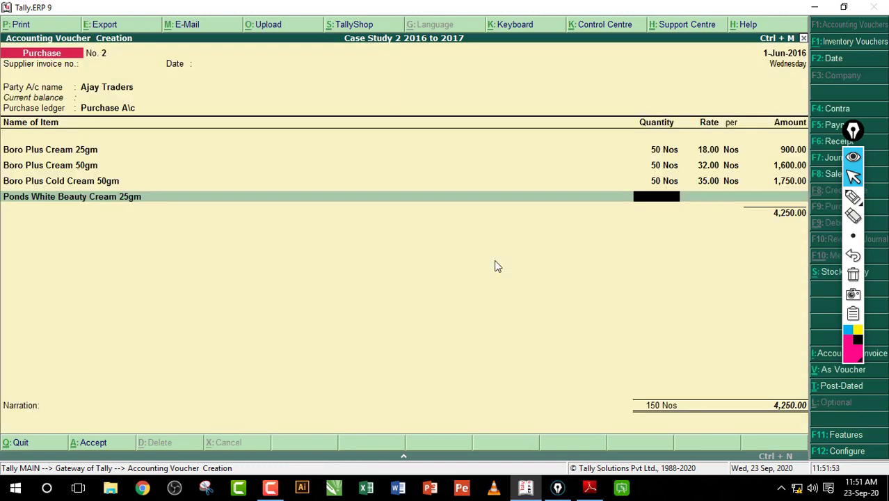
# Step: Enter quantity 50 for Ponds White Beauty Cream 25gm, check its rate in the case study PDF, and set the rate to 65
pyautogui.write('50')
pyautogui.press('Return')
pyautogui.click(589, 487)
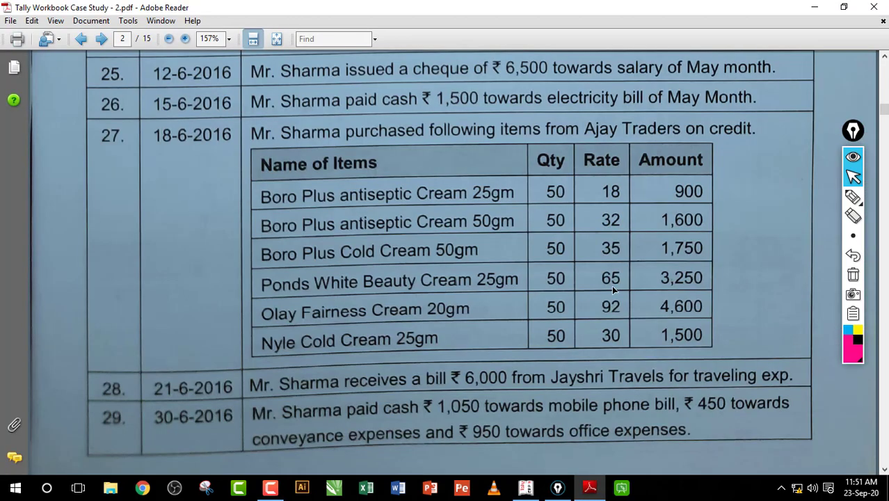
pyautogui.click(525, 487)
pyautogui.write('65')
pyautogui.press('Return')
pyautogui.press('Return')
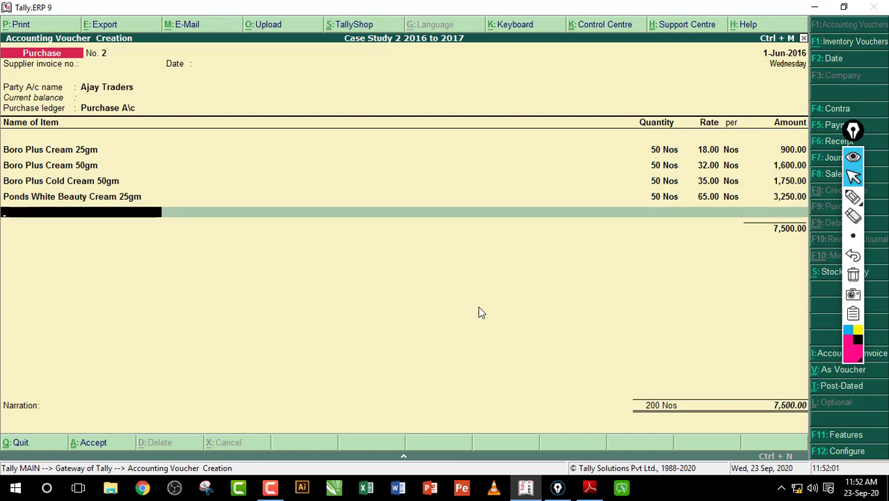
# Step: Create the stock item Olay Cream 20gm under the Face Cream group with Nos as its unit
pyautogui.hotkey('alt', 'c')
pyautogui.write('Olay')
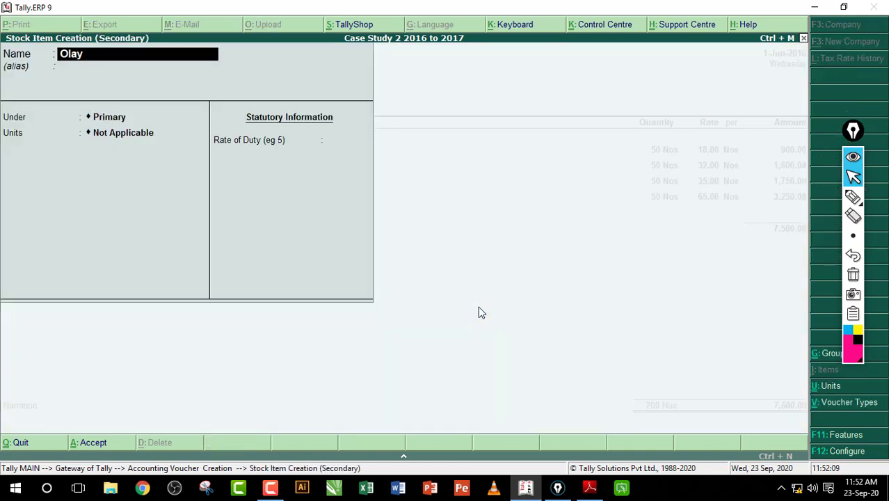
pyautogui.write(' Cream 20gm')
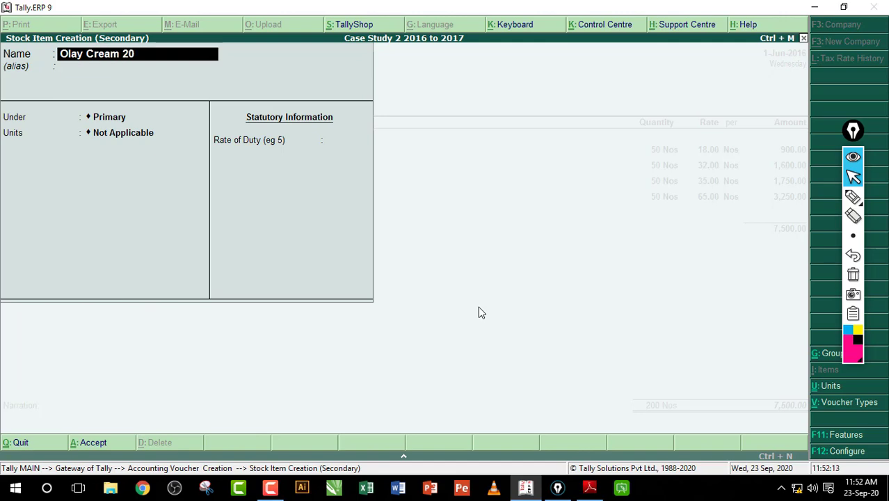
pyautogui.press('Return')
pyautogui.press('Down')
pyautogui.press('Down')
pyautogui.press('Return')
pyautogui.press('Return')
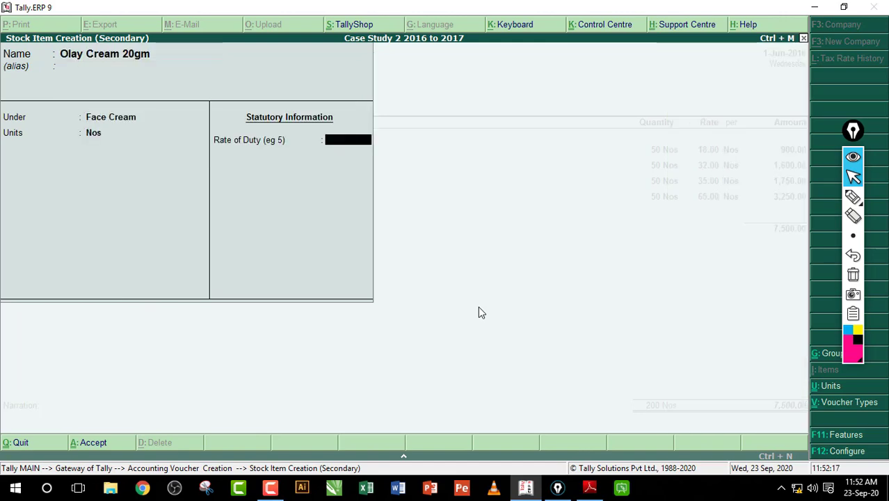
pyautogui.press('Return')
pyautogui.press('Return')
# Step: Enter quantity 50 and rate 92 for Olay Cream 20gm, and check the entry against the case study PDF
pyautogui.write('50')
pyautogui.press('Return')
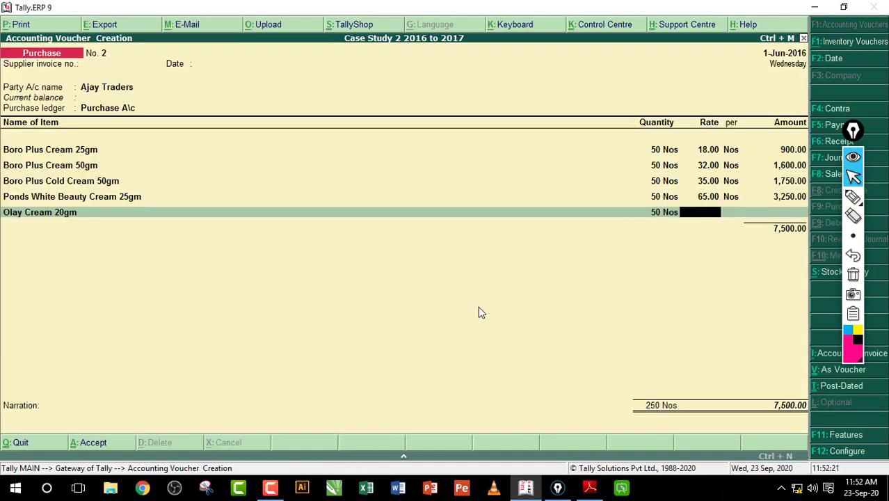
pyautogui.write('92')
pyautogui.press('Return')
pyautogui.hotkey('alt', 'Tab')
pyautogui.hotkey('alt', 'Tab')
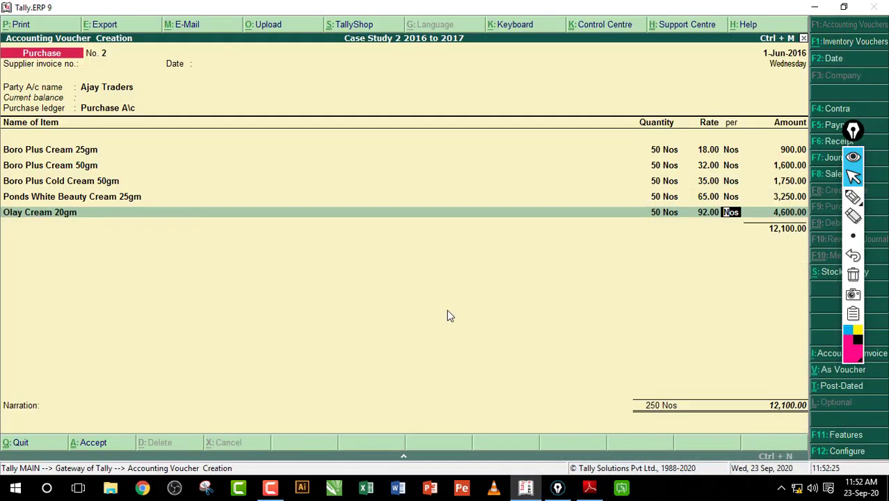
pyautogui.press('Return')
pyautogui.press('Return')
# Step: Create the stock item Nyle Cold Cream 25gm under the Face Cream group with Nos as its unit
pyautogui.hotkey('alt', 'c')
pyautogui.write('Ny')
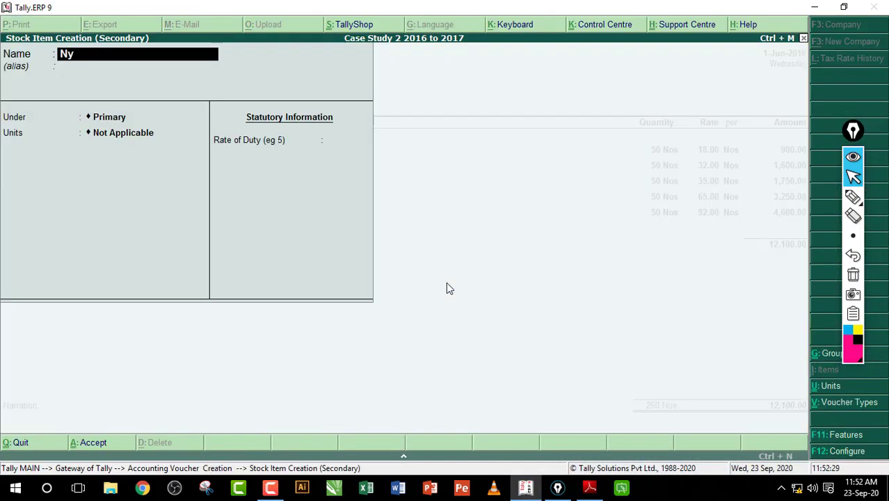
pyautogui.write('le cold Crea')
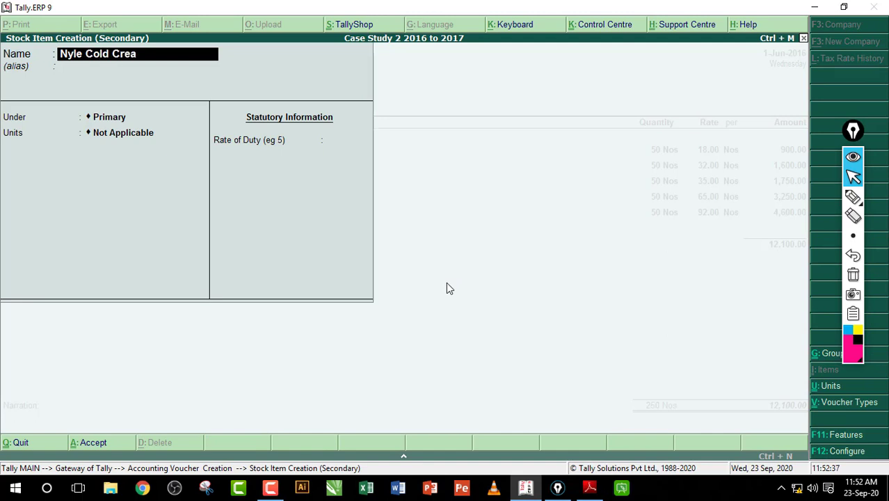
pyautogui.write('m 25gm')
pyautogui.press('Return')
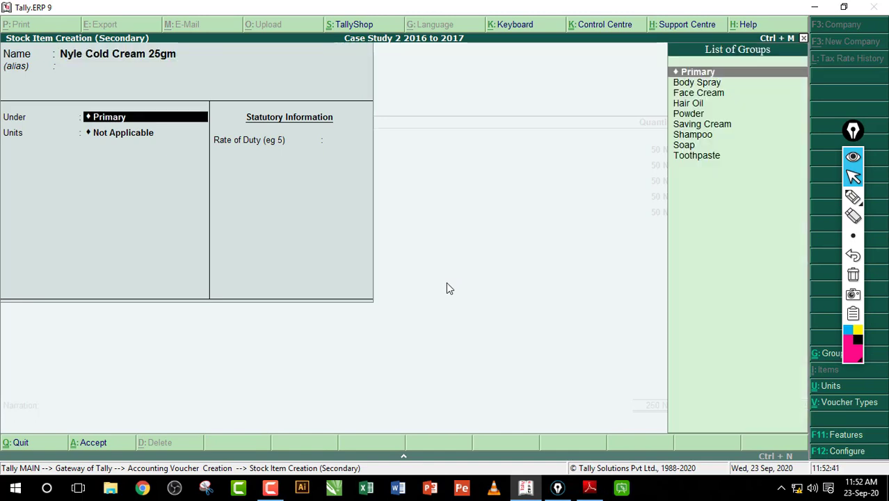
pyautogui.press('Down')
pyautogui.press('Down')
pyautogui.press('Return')
pyautogui.press('Down')
pyautogui.press('Return')
pyautogui.press('Return')
pyautogui.press('Return')
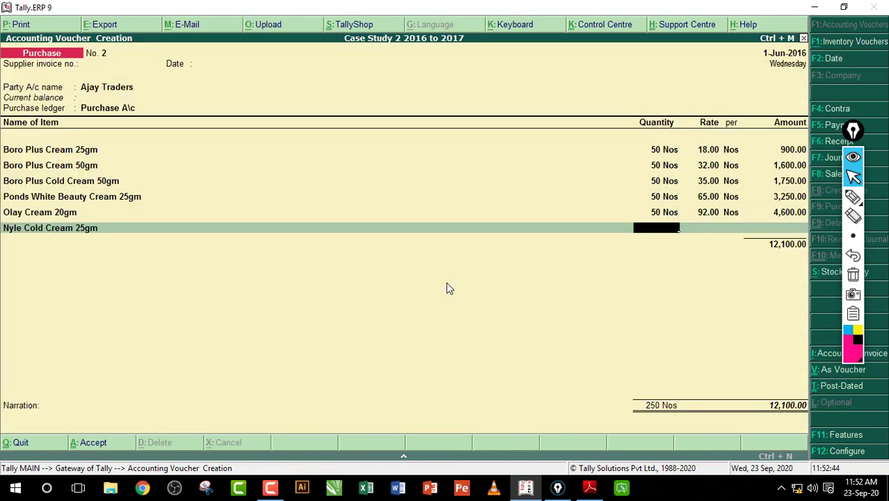
# Step: Enter quantity 50 and rate 30 for Nyle Cold Cream 25gm, and end the voucher's item list
pyautogui.write('50')
pyautogui.press('Return')
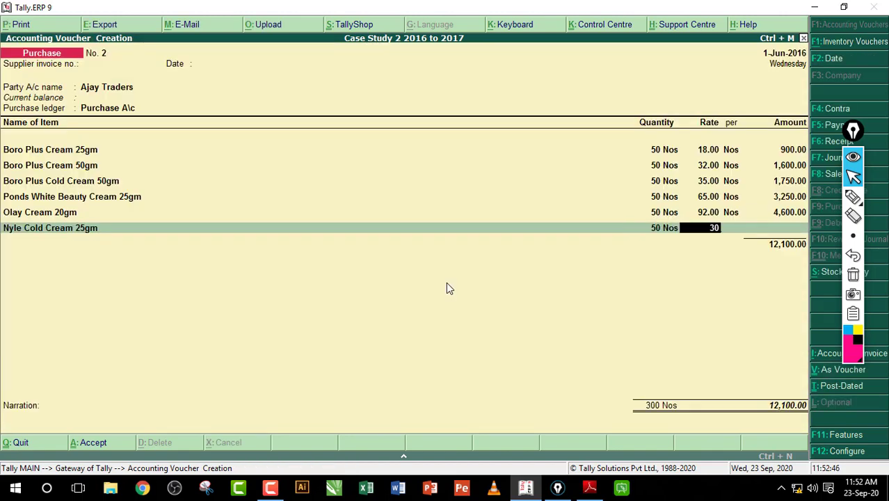
pyautogui.press('Return')
pyautogui.press('Return')
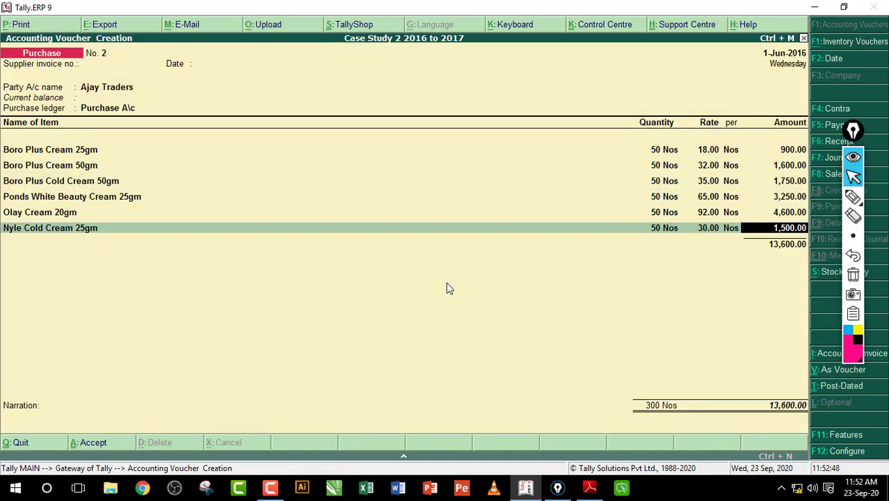
pyautogui.press('Return')
pyautogui.press('Return')
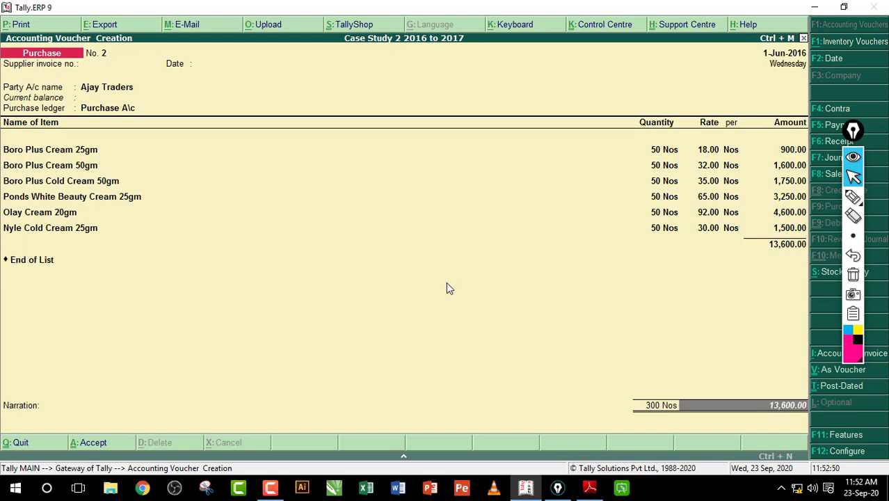
pyautogui.press('Return')
pyautogui.press('Return')
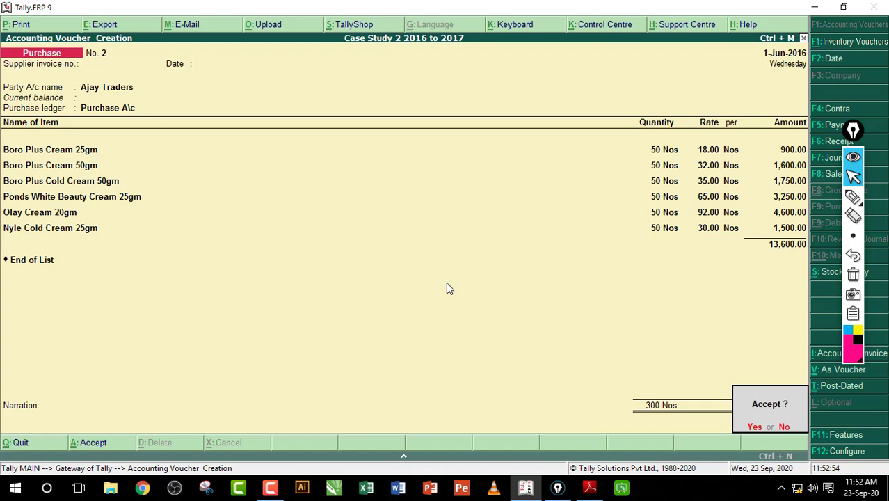
pyautogui.press('Escape')
pyautogui.press('BackSpace')
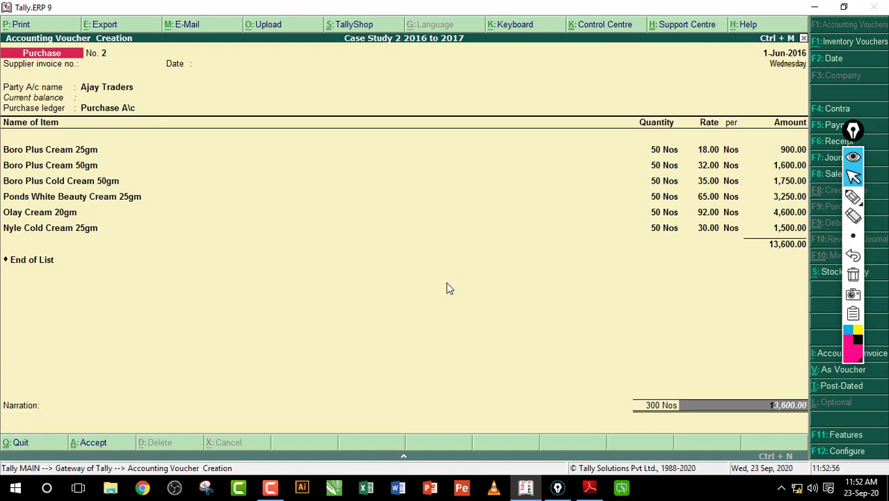
pyautogui.press('BackSpace')
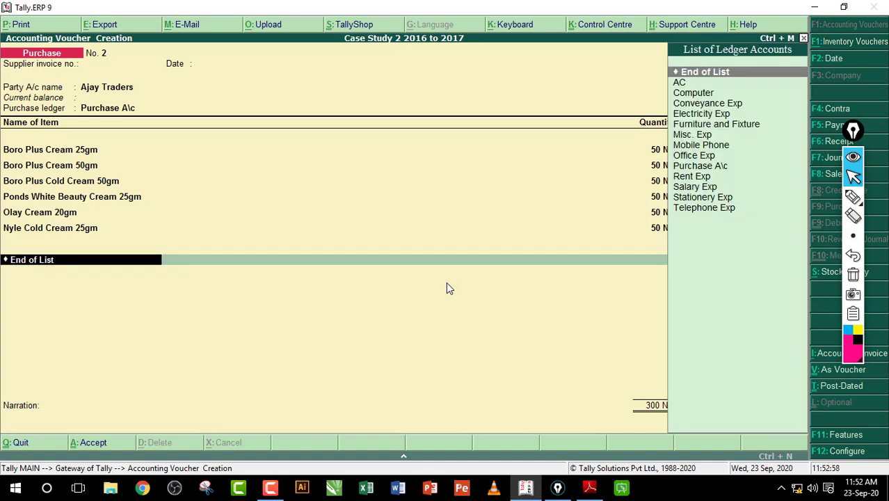
pyautogui.click(853, 197)
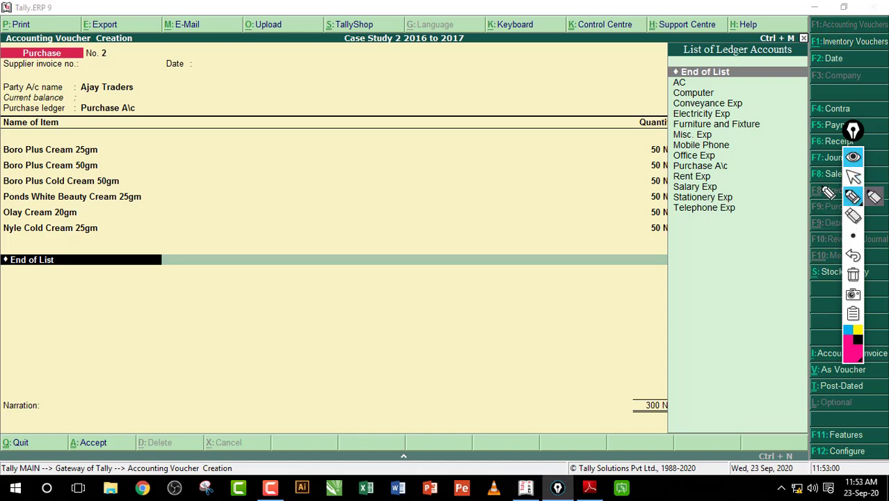
# Step: Mark the party details and item list of the purchase voucher with freehand pen strokes, and clear all the annotations
pyautogui.moveTo(145, 82)
pyautogui.mouseDown()
pyautogui.moveTo(199, 155)
pyautogui.moveTo(149, 222)
pyautogui.mouseUp()
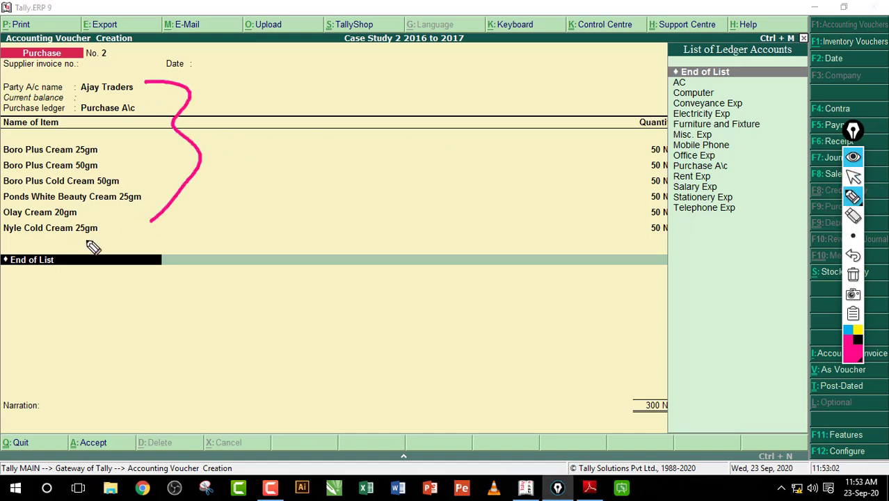
pyautogui.moveTo(57, 262); pyautogui.dragTo(82, 264)
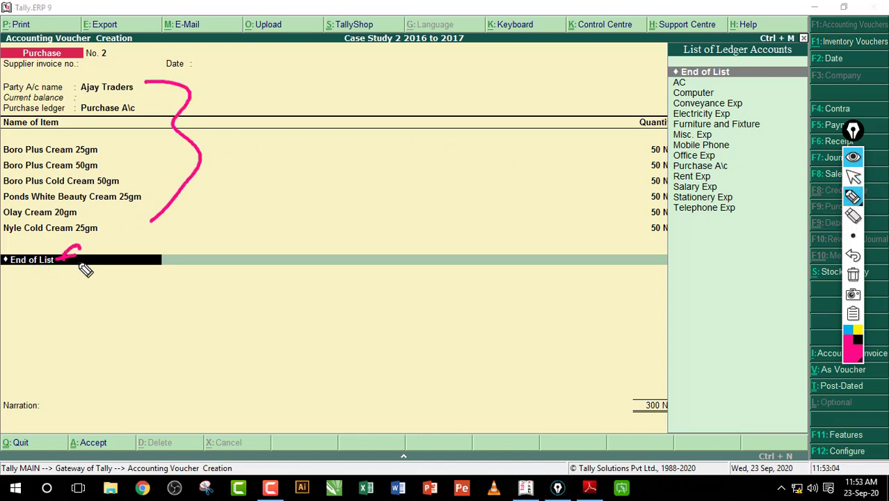
pyautogui.moveTo(24, 263)
pyautogui.mouseDown()
pyautogui.moveTo(105, 259)
pyautogui.moveTo(44, 298)
pyautogui.moveTo(110, 307)
pyautogui.moveTo(117, 258)
pyautogui.moveTo(89, 324)
pyautogui.mouseUp()
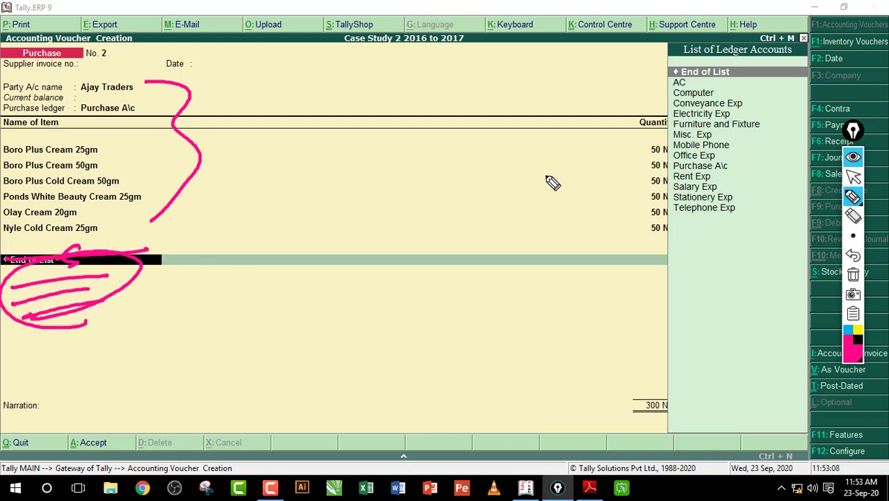
pyautogui.click(853, 274)
pyautogui.click(852, 177)
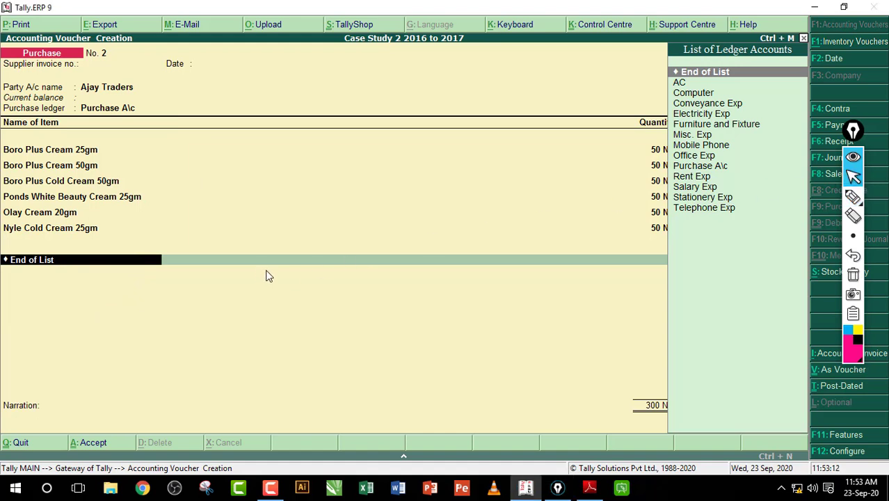
# Step: End the item list and accept the Ajay Traders purchase voucher with a blank narration
pyautogui.press('Return')
pyautogui.press('Return')
pyautogui.press('Return')
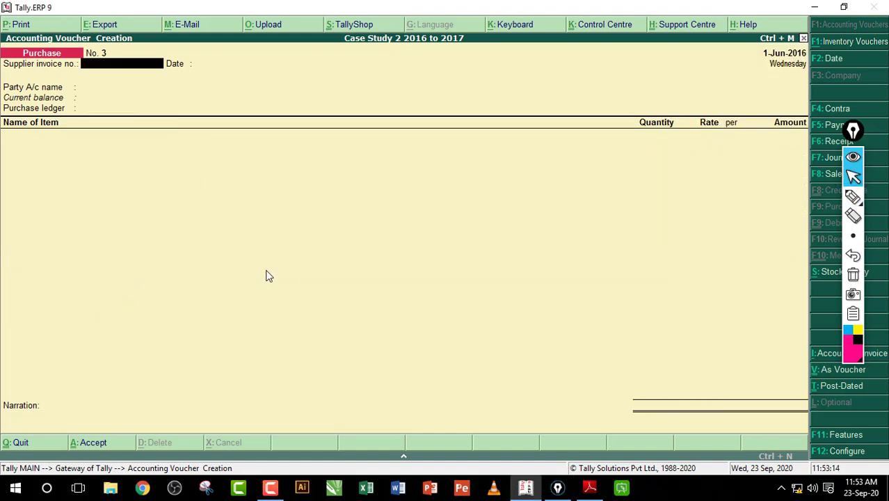
# Step: Switch to the case study PDF in Adobe Reader and read transaction 28, dated 21-6-2016
pyautogui.click(589, 488)
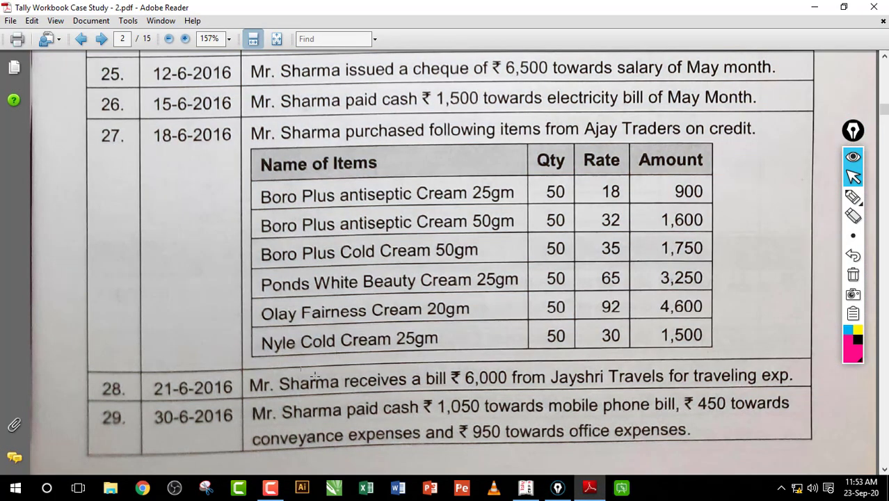
pyautogui.moveTo(315, 376); pyautogui.dragTo(788, 391)
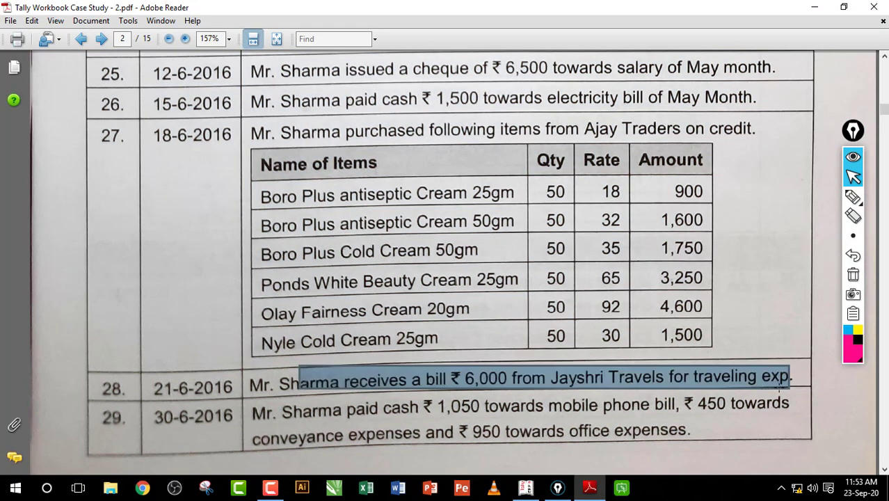
pyautogui.scroll(-5, 762, 372)
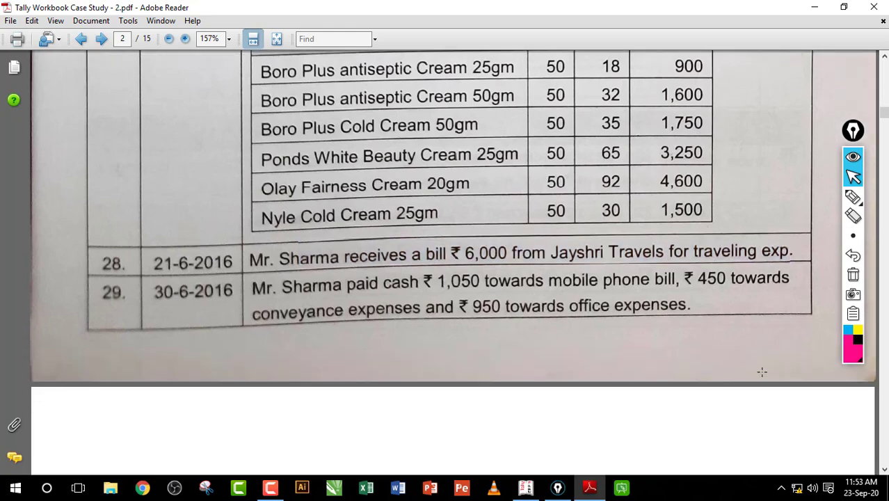
pyautogui.scroll(-3, 762, 372)
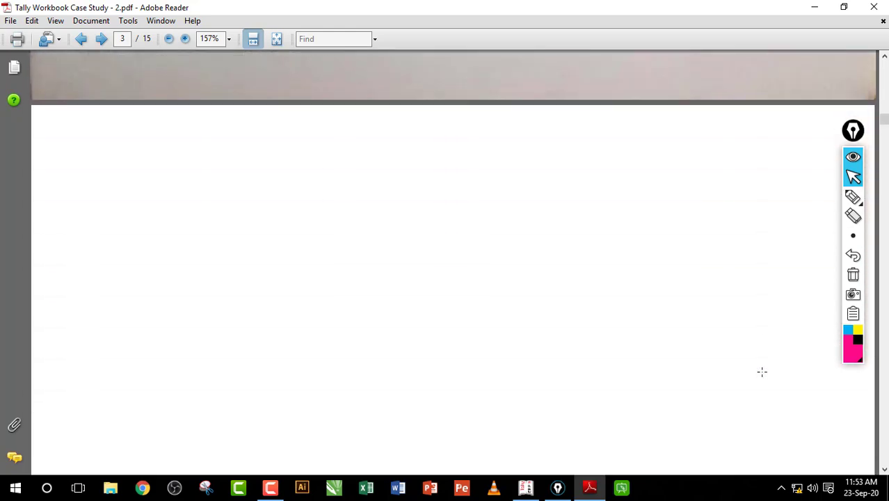
pyautogui.scroll(1, 762, 372)
pyautogui.scroll(5, 761, 372)
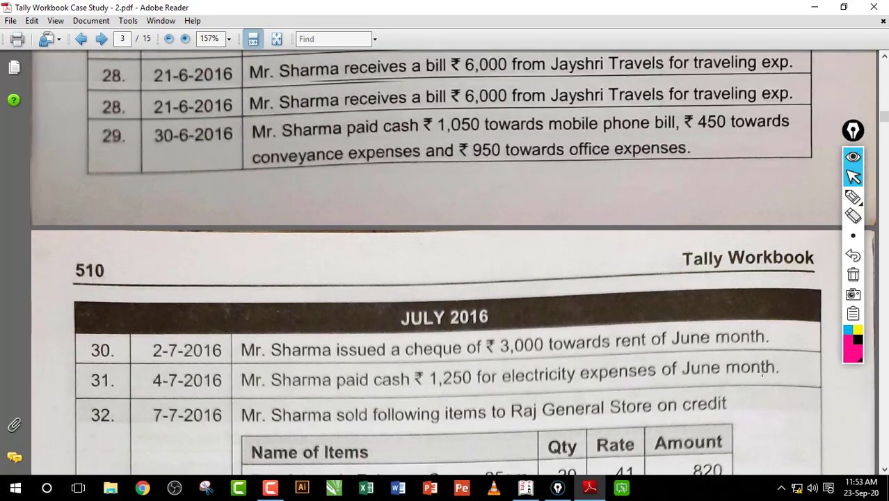
pyautogui.scroll(-2, 761, 372)
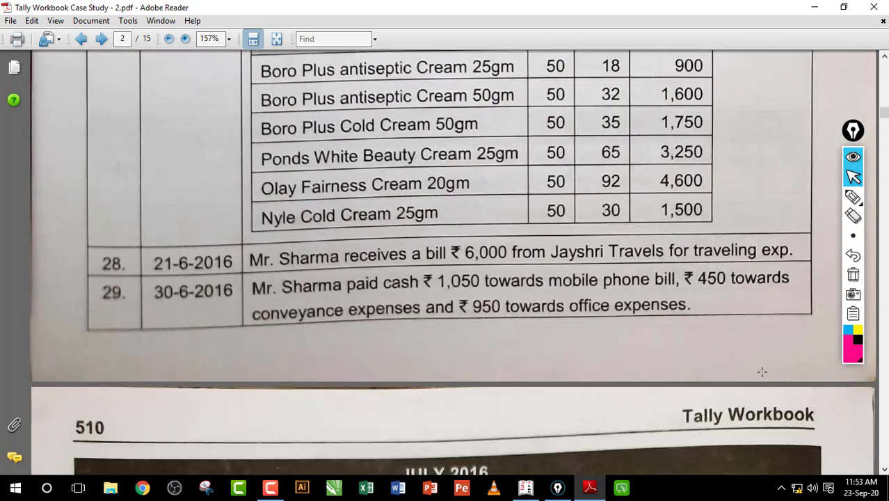
# Step: Circle Jayshri Travels and the ₹6,000 bill in transaction 28, sketch its debit and credit sides, and clear the annotations
pyautogui.click(852, 198)
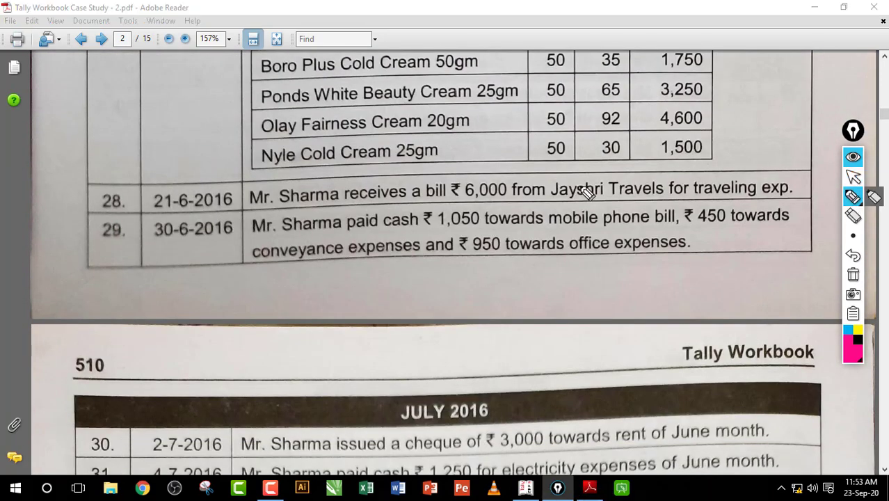
pyautogui.moveTo(554, 248)
pyautogui.mouseDown()
pyautogui.moveTo(586, 221)
pyautogui.moveTo(626, 238)
pyautogui.moveTo(741, 216)
pyautogui.mouseUp()
pyautogui.moveTo(577, 270)
pyautogui.mouseDown()
pyautogui.moveTo(612, 292)
pyautogui.moveTo(650, 280)
pyautogui.mouseUp()
pyautogui.moveTo(625, 156)
pyautogui.mouseDown()
pyautogui.moveTo(563, 202)
pyautogui.moveTo(612, 158)
pyautogui.mouseUp()
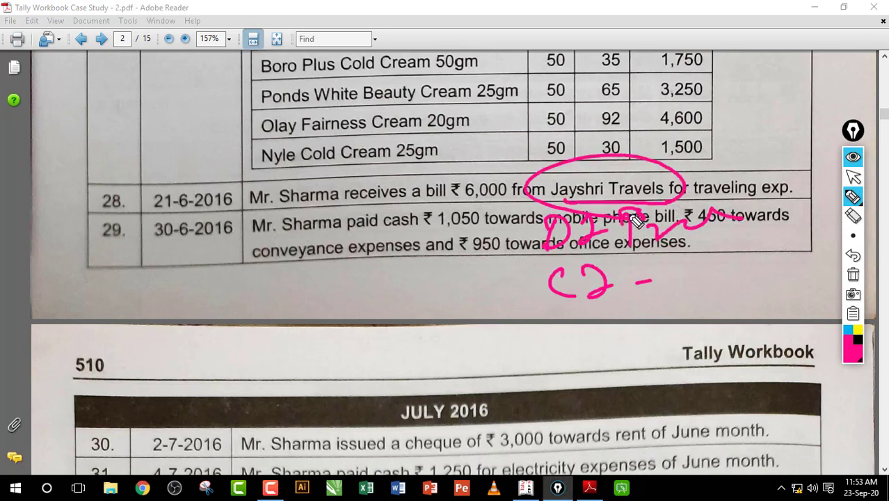
pyautogui.moveTo(515, 205)
pyautogui.mouseDown()
pyautogui.moveTo(480, 171)
pyautogui.moveTo(532, 177)
pyautogui.mouseUp()
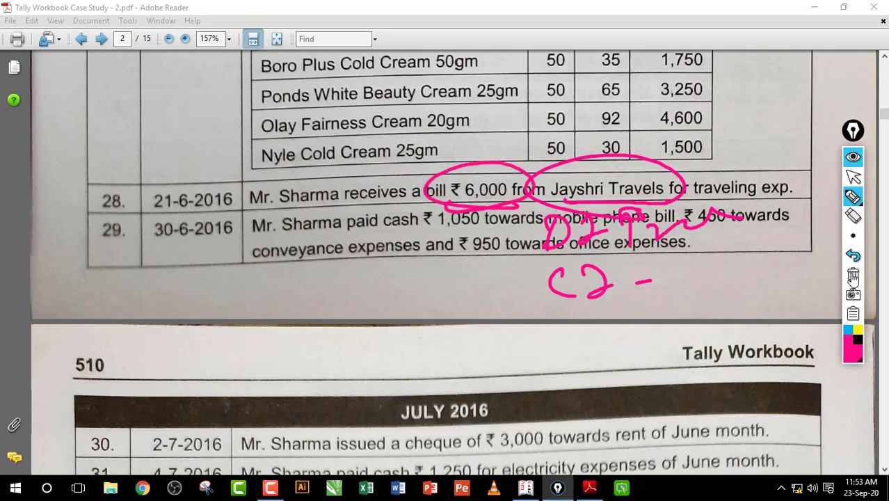
pyautogui.click(853, 274)
pyautogui.click(853, 176)
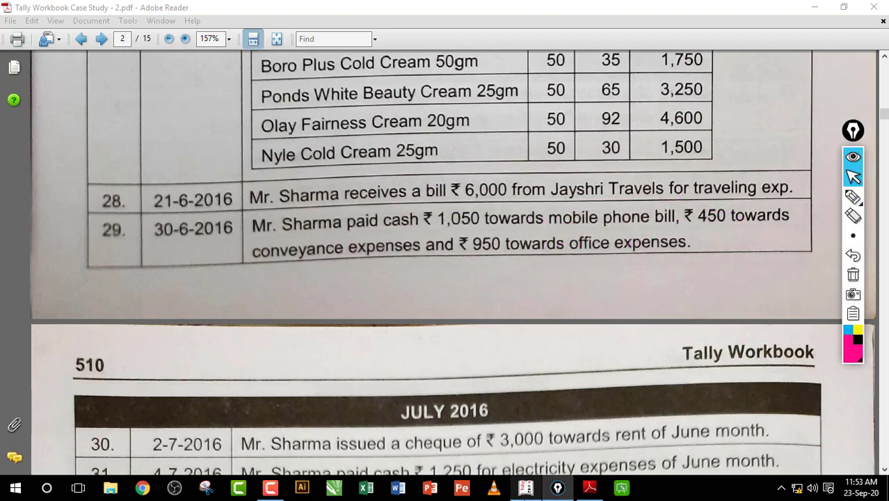
# Step: Switch to Tally.ERP 9 and, from a journal voucher, start a ledger named Tracelling Exp under Indirect Expenses
pyautogui.click(525, 488)
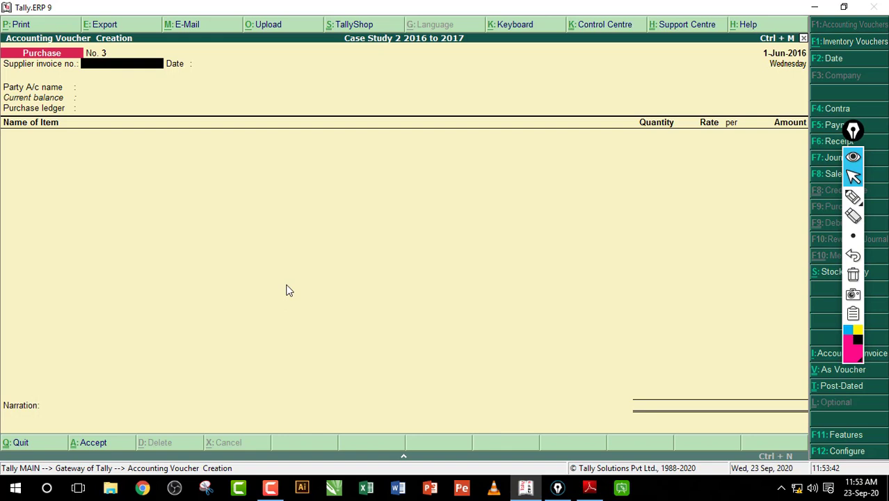
pyautogui.press('F7')
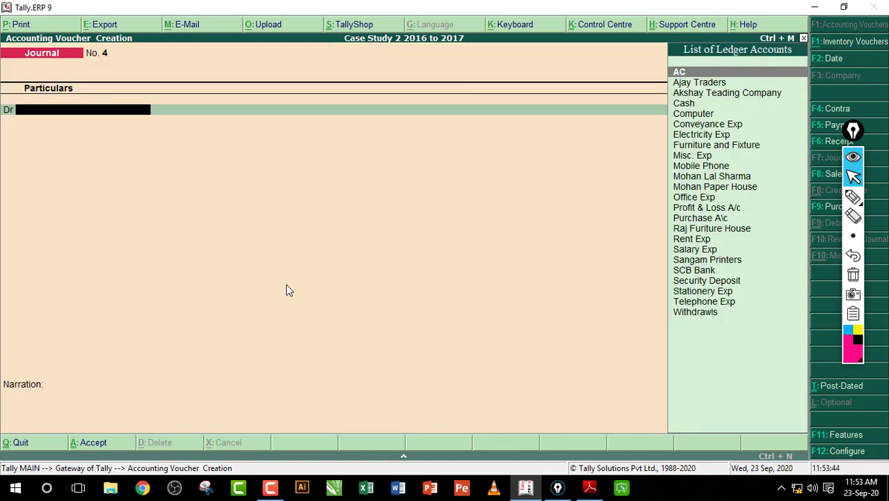
pyautogui.write('T')
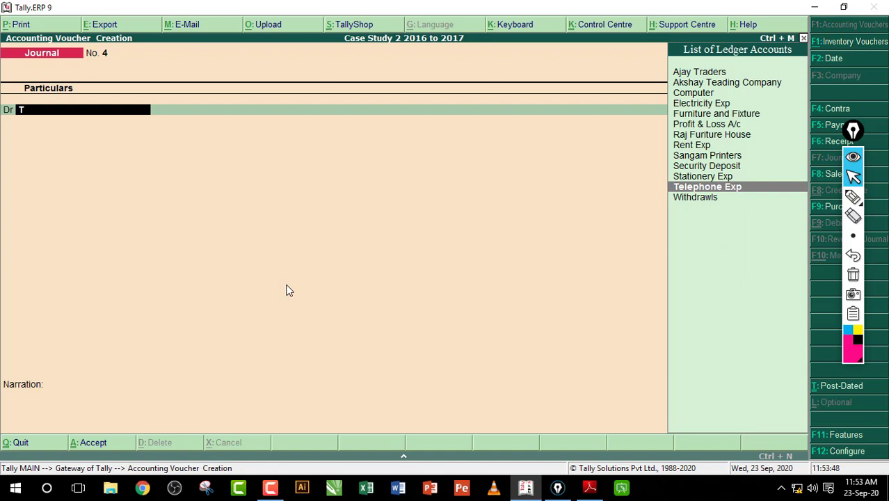
pyautogui.hotkey('alt', 'c')
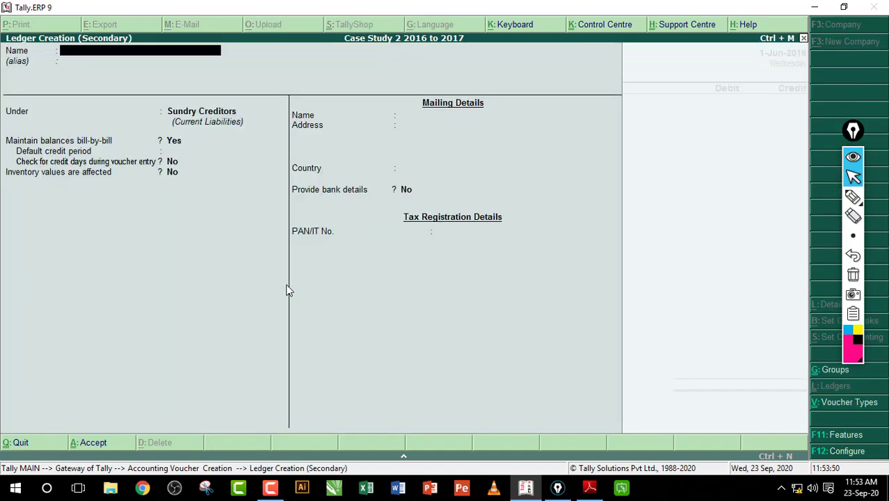
pyautogui.write('Tracelling Exp')
pyautogui.press('Return')
pyautogui.press('Return')
pyautogui.write('I')
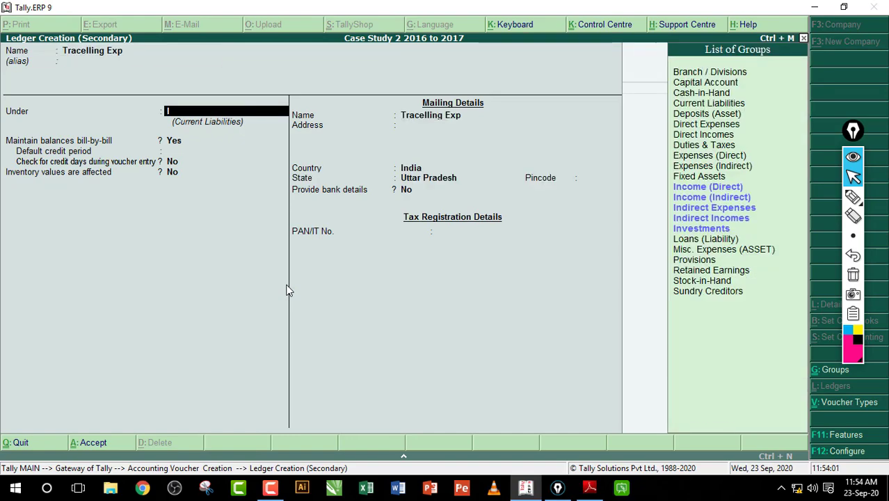
pyautogui.press('Down')
pyautogui.press('Down')
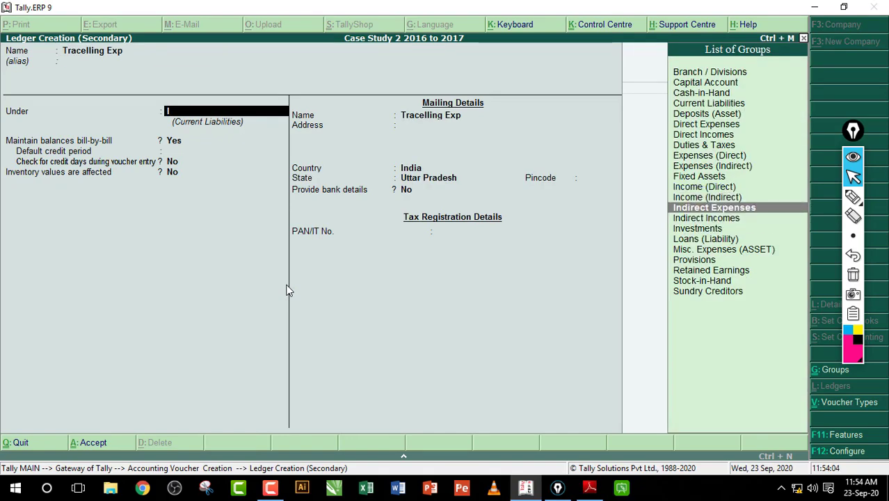
pyautogui.press('Return')
# Step: Correct the new expense ledger's name to Travelling Exp, keeping inventory values set to No
pyautogui.press('Up')
pyautogui.press('Up')
pyautogui.press('Up')
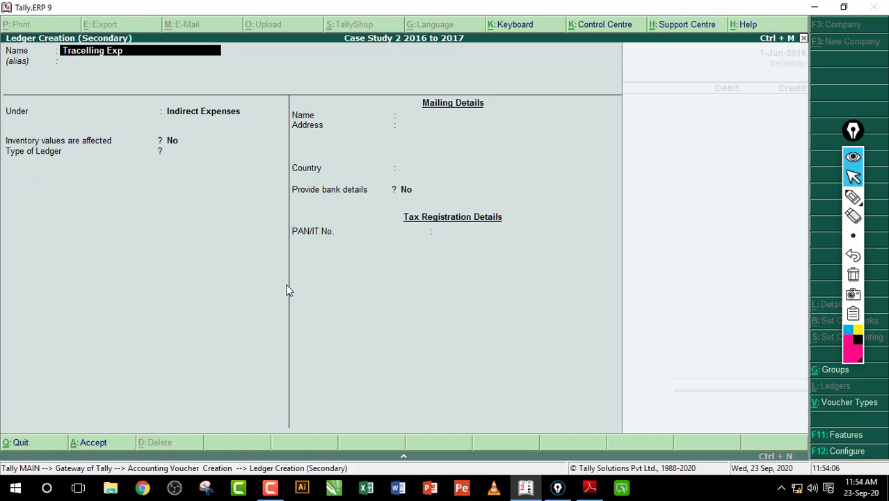
pyautogui.write('Travelling Exp')
pyautogui.press('Return')
pyautogui.press('Return')
pyautogui.press('Return')
pyautogui.press('Return')
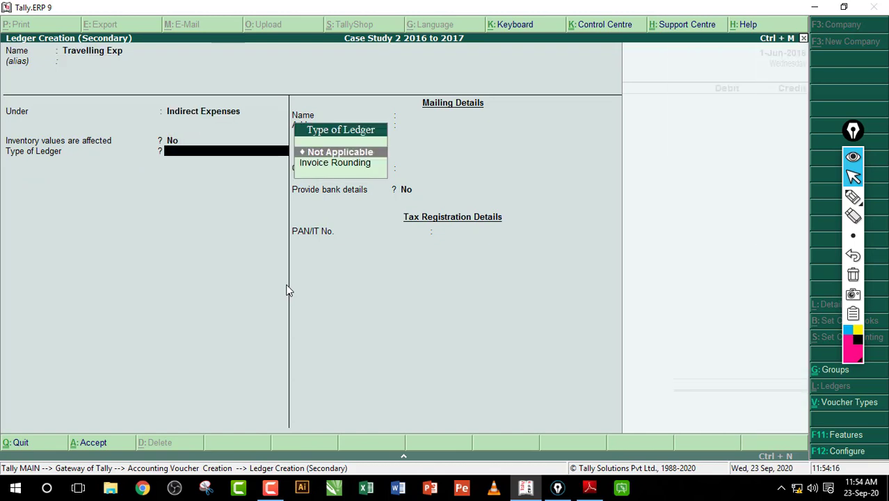
# Step: Save the Travelling Exp ledger with Not Applicable as its type, and debit it 6000 in the journal voucher
pyautogui.press('Return')
pyautogui.press('Return')
pyautogui.press('Return')
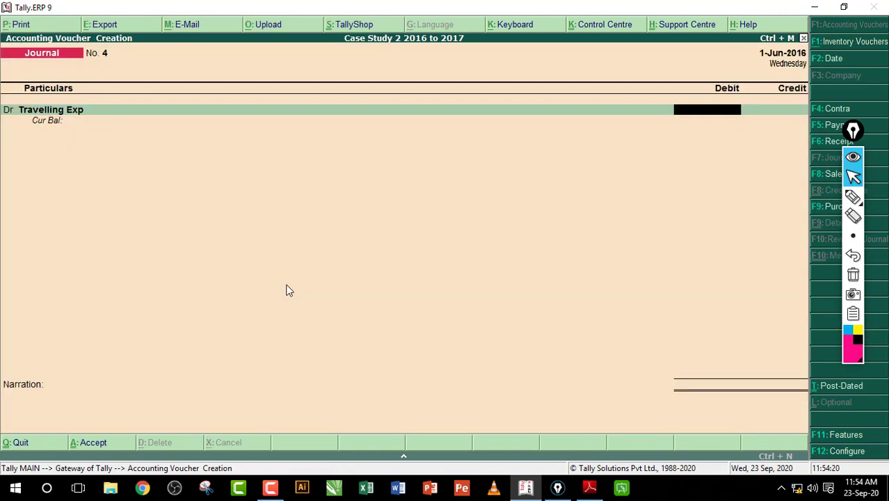
pyautogui.write('6000')
pyautogui.press('Return')
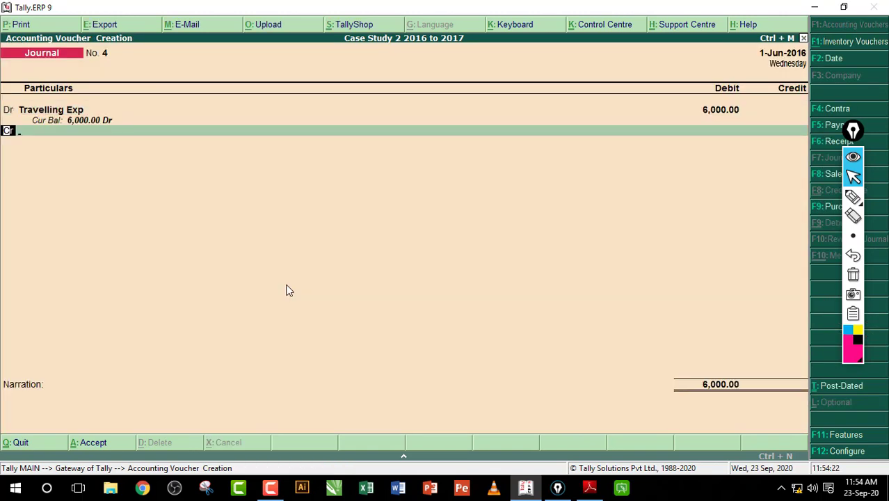
# Step: Create the ledger Jayshri Travels under Sundry Creditors for the voucher's credit line, keeping the default mailing details
pyautogui.hotkey('alt', 'c')
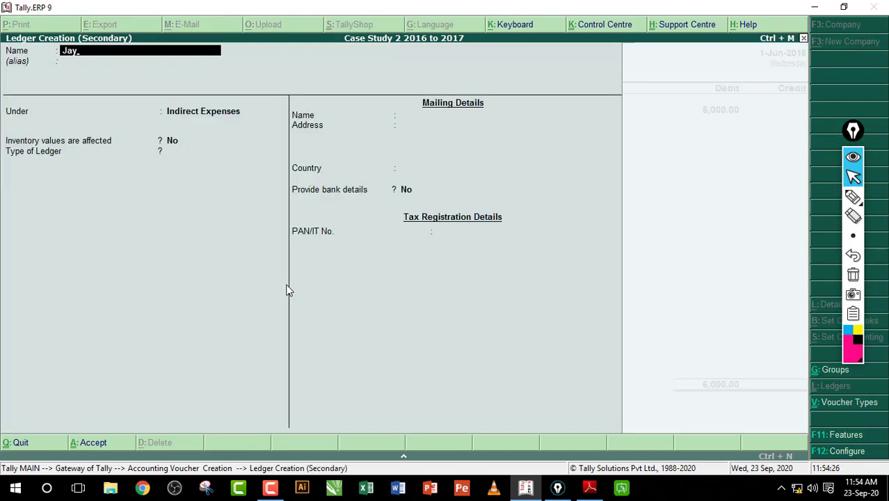
pyautogui.write('Jayshri Travels')
pyautogui.press('Return')
pyautogui.write('S')
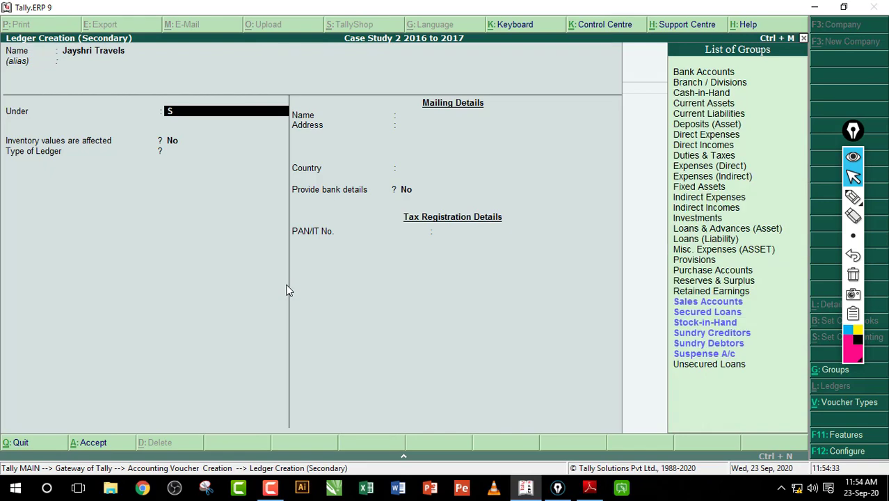
pyautogui.press('Down')
pyautogui.press('Down')
pyautogui.press('Down')
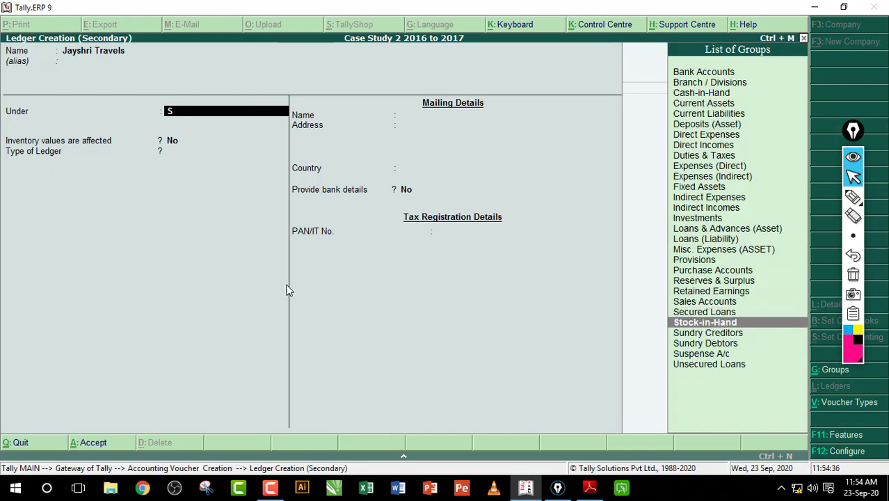
pyautogui.press('Return')
pyautogui.press('Return')
pyautogui.press('Return')
pyautogui.press('Return')
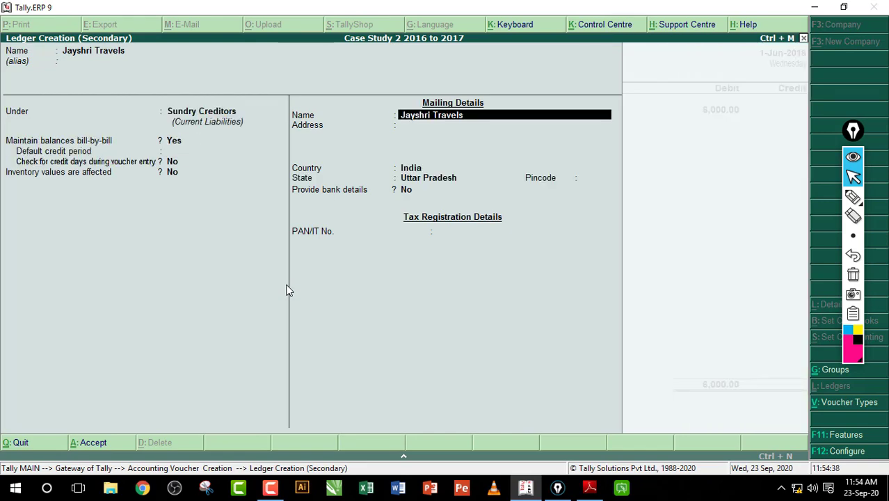
pyautogui.press('Return')
pyautogui.press('Return')
pyautogui.hotkey('ctrl', 'a')
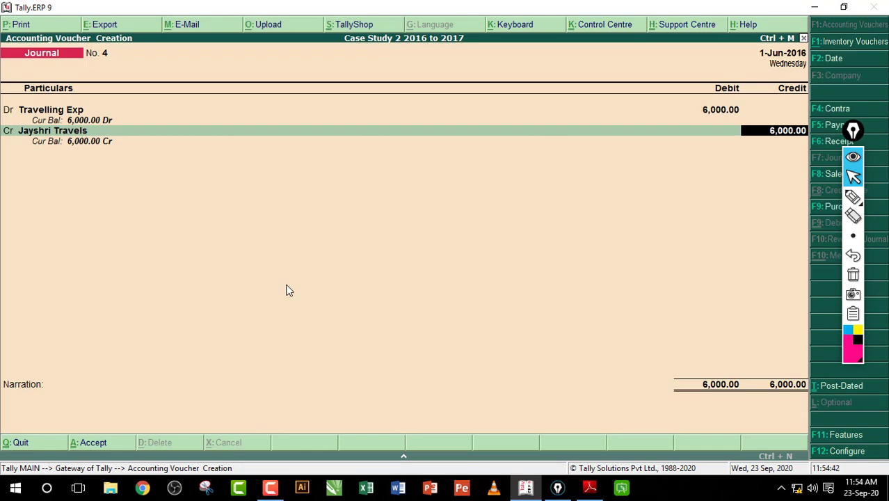
# Step: Credit Jayshri Travels 6,000 as On Account and accept the journal voucher with a blank narration
pyautogui.press('Return')
pyautogui.press('Return')
pyautogui.press('Return')
pyautogui.press('Return')
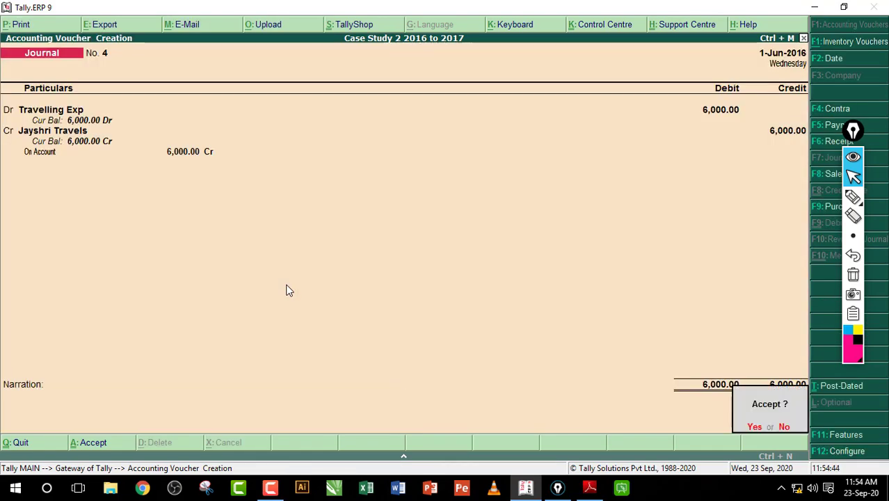
pyautogui.press('Return')
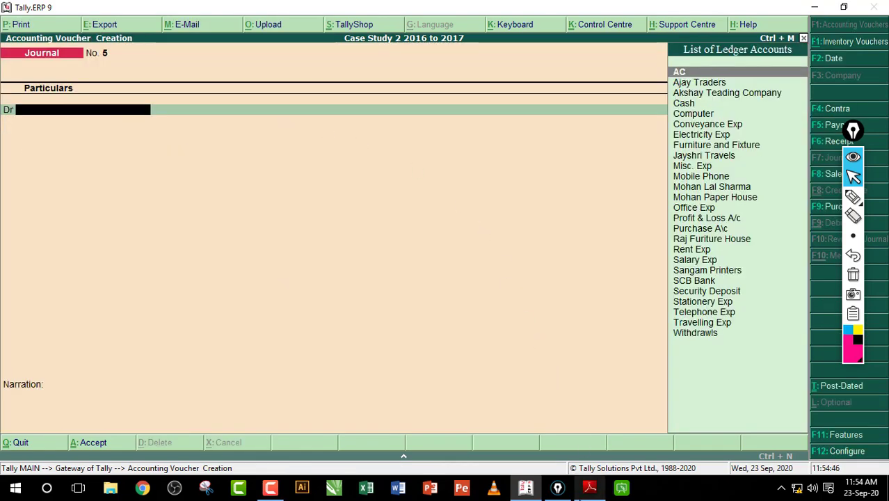
# Step: Read transaction 29 in the case study PDF, checking the cash amounts paid for mobile phone, conveyance and office expenses
pyautogui.hotkey('alt', 'Tab')
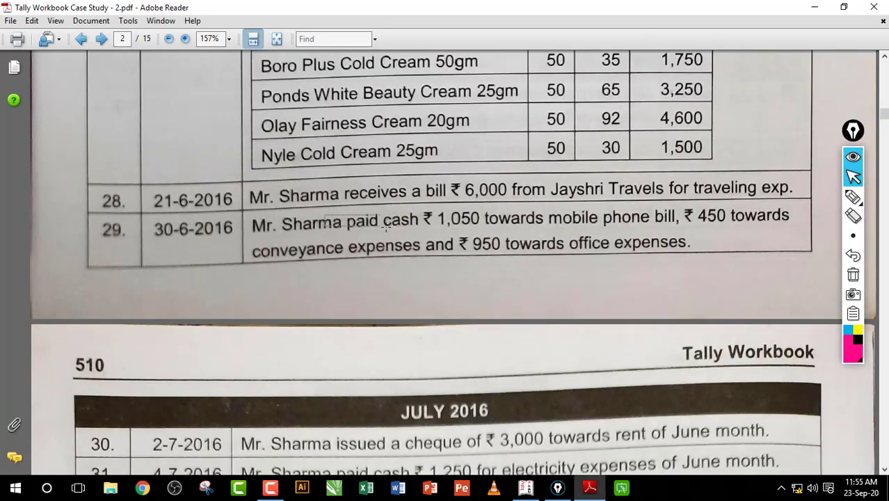
pyautogui.moveTo(323, 217); pyautogui.dragTo(385, 233)
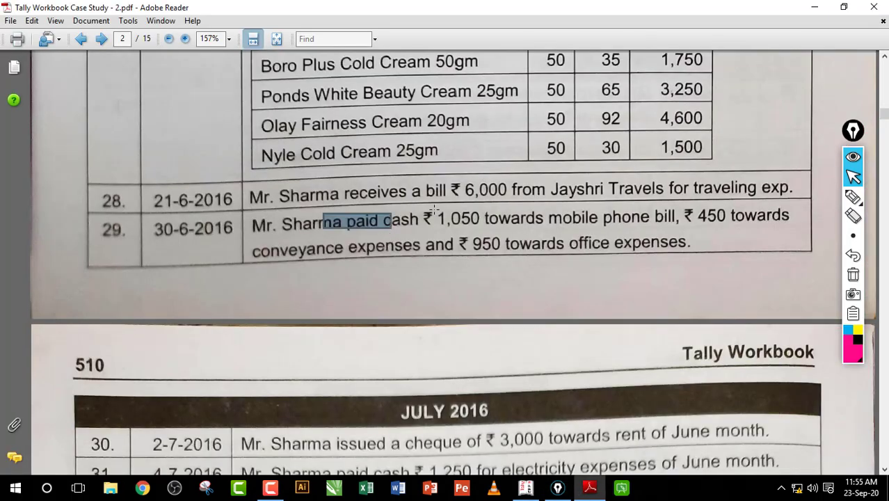
pyautogui.moveTo(434, 215); pyautogui.dragTo(489, 221)
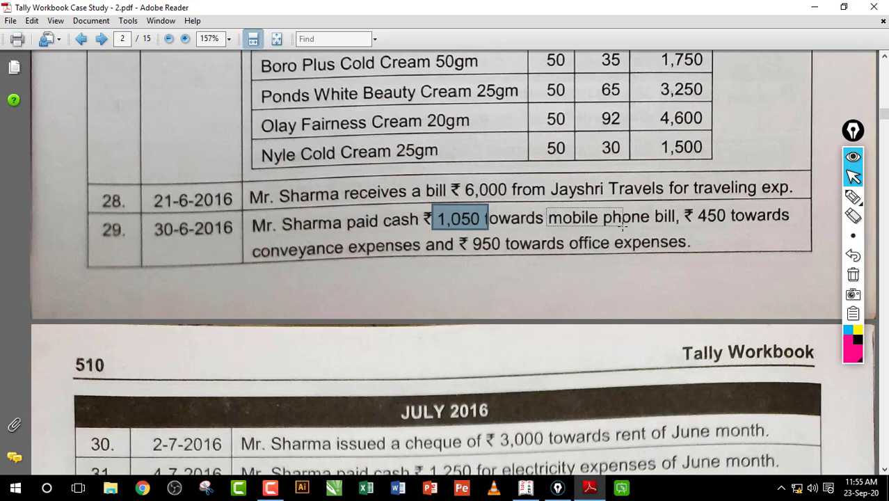
pyautogui.moveTo(544, 217); pyautogui.dragTo(617, 221)
pyautogui.moveTo(709, 210); pyautogui.dragTo(772, 216)
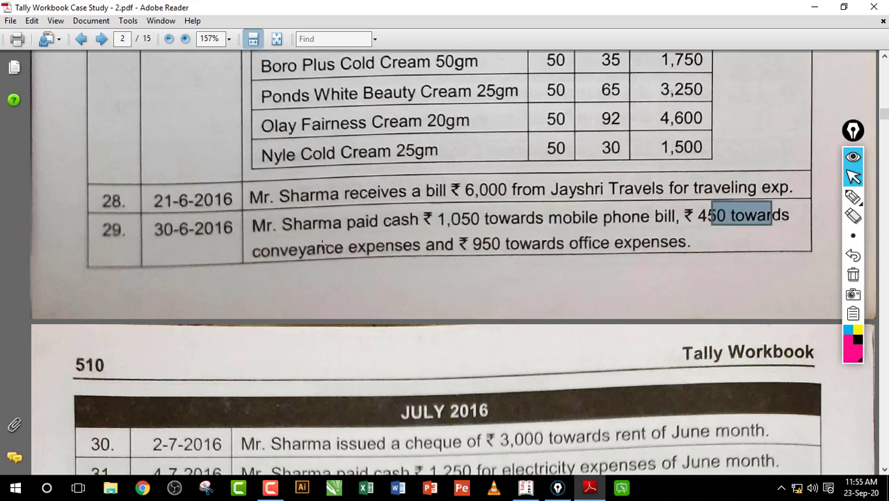
pyautogui.moveTo(322, 245); pyautogui.dragTo(384, 250)
pyautogui.moveTo(492, 243); pyautogui.dragTo(632, 258)
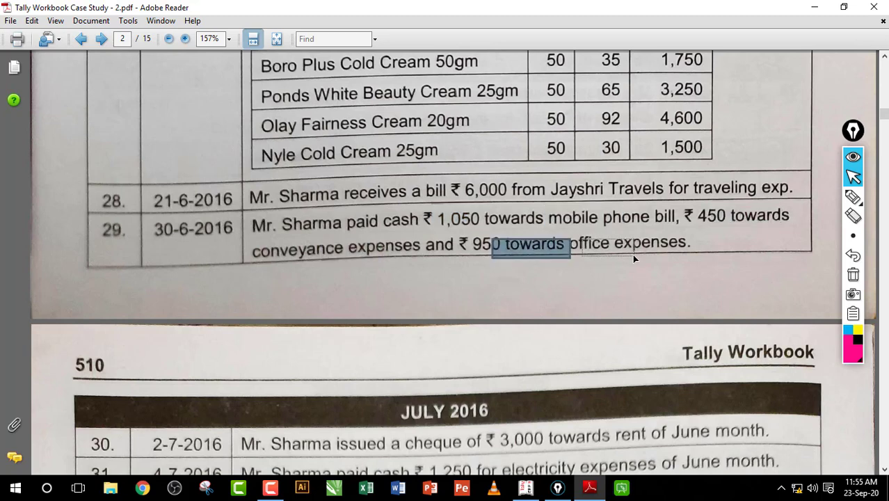
pyautogui.click(429, 216)
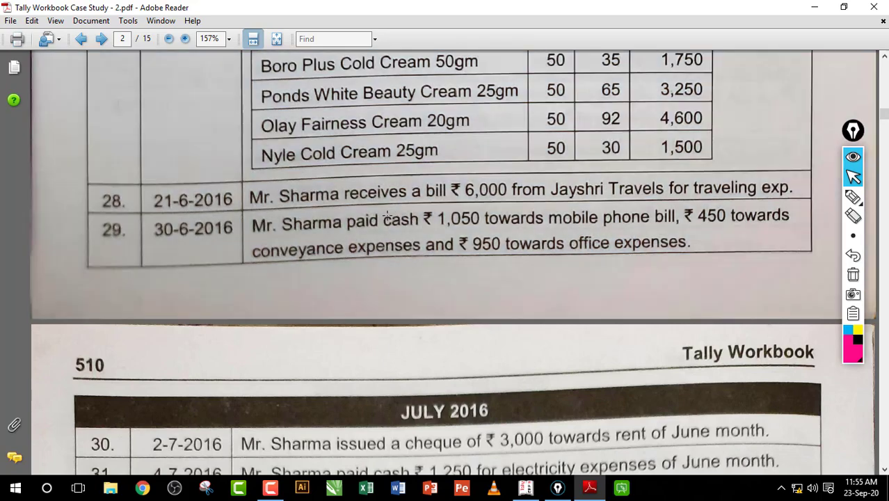
pyautogui.moveTo(387, 215); pyautogui.dragTo(583, 244)
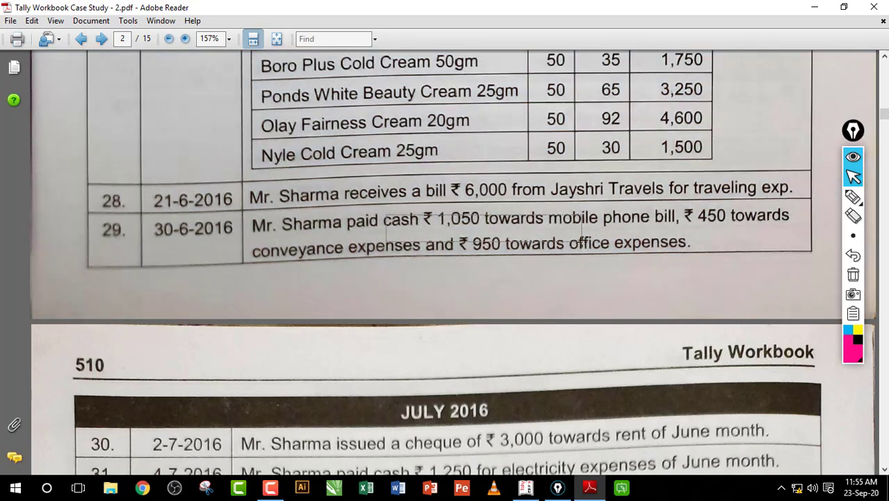
pyautogui.click(527, 235)
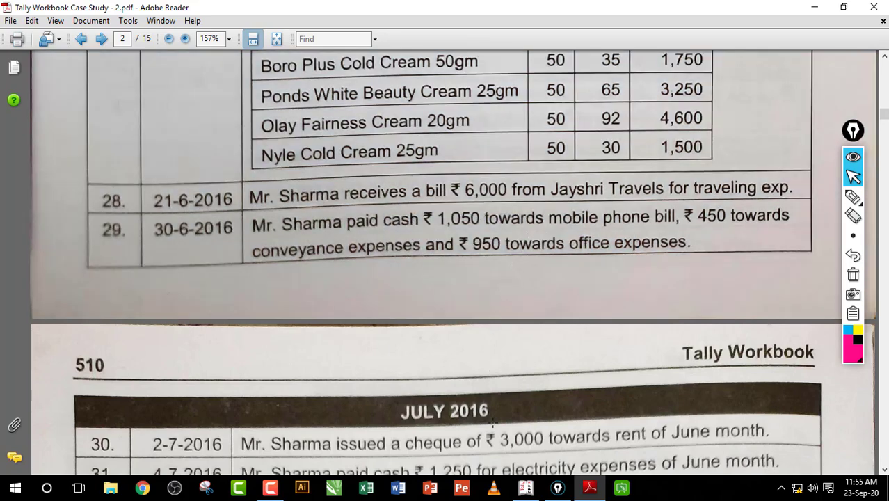
# Step: Switch back to Tally, start a payment voucher and debit Telephone Exp 1050
pyautogui.click(525, 487)
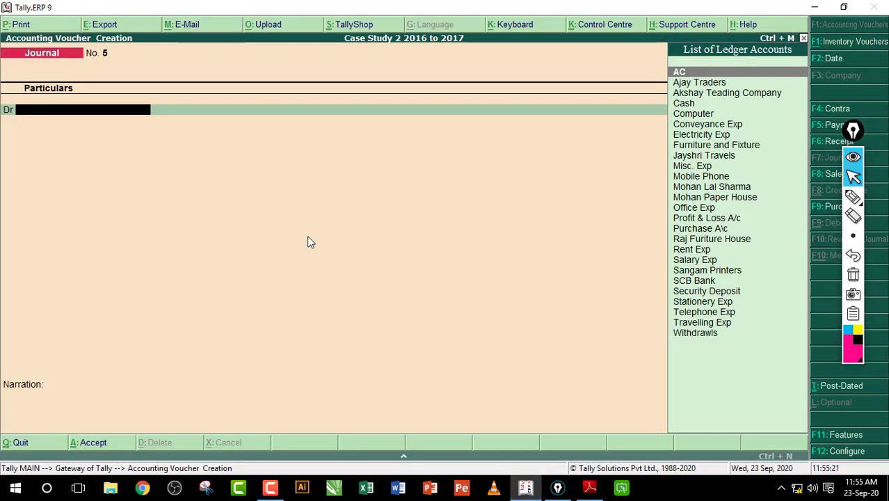
pyautogui.press('F5')
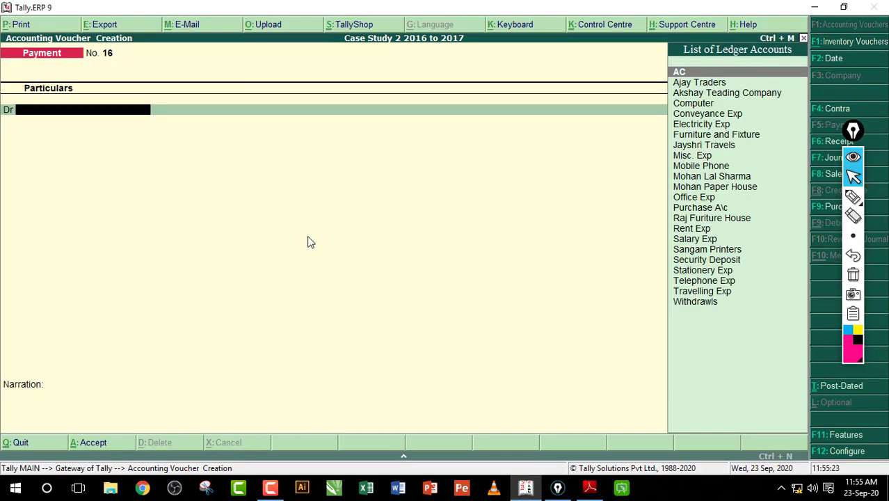
pyautogui.write('T')
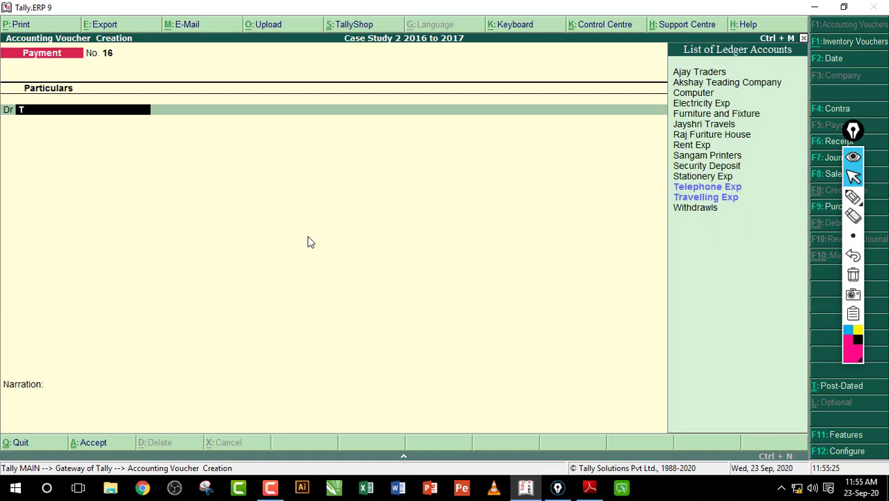
pyautogui.press('Down')
pyautogui.press('Up')
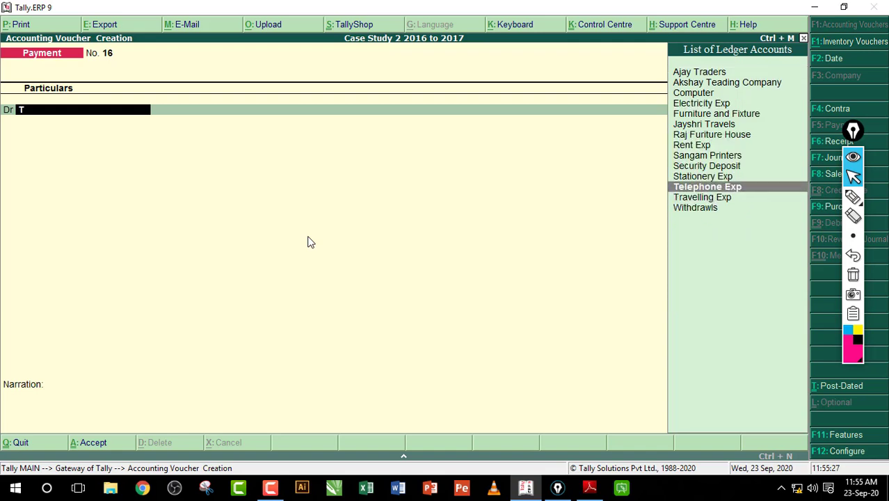
pyautogui.press('Return')
pyautogui.write('1050')
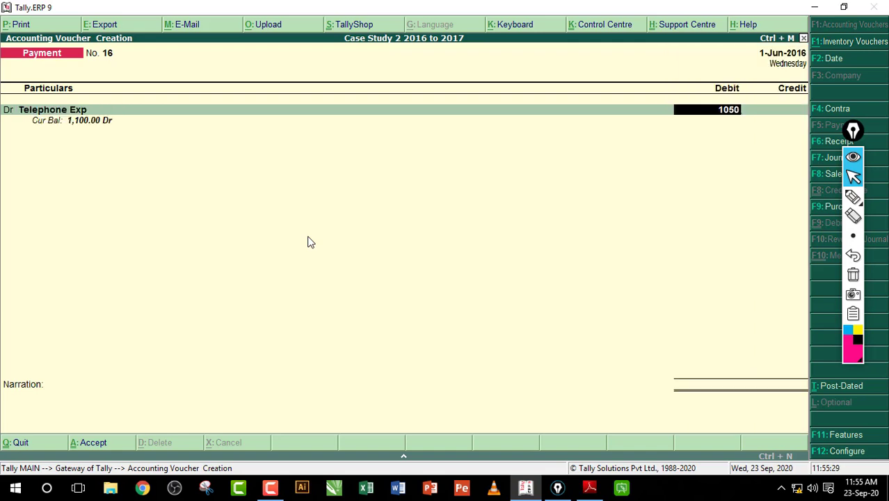
pyautogui.press('Return')
# Step: Add a second debit line to the payment voucher for Conveyance Exp with 450
pyautogui.write('d')
pyautogui.press('Return')
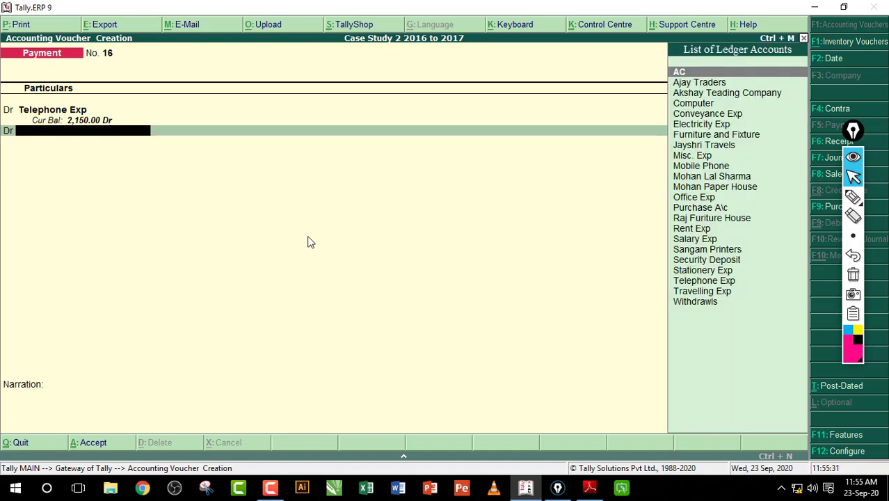
pyautogui.write('C')
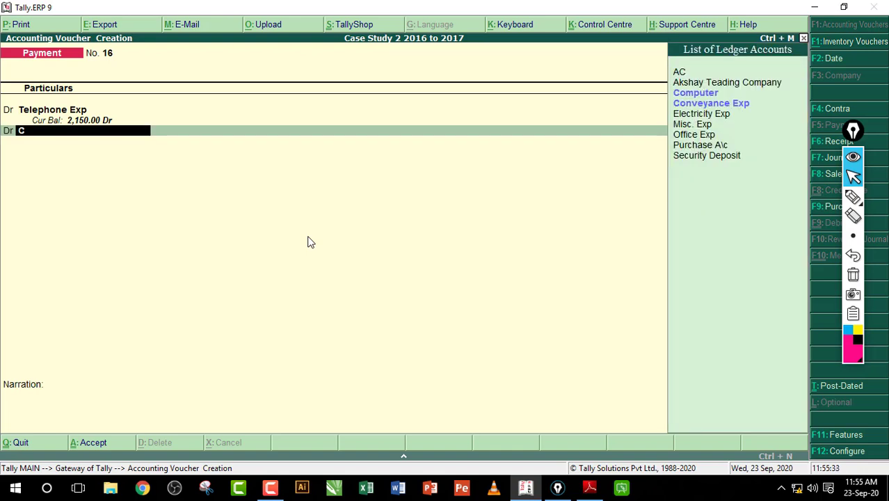
pyautogui.press('Down')
pyautogui.press('Return')
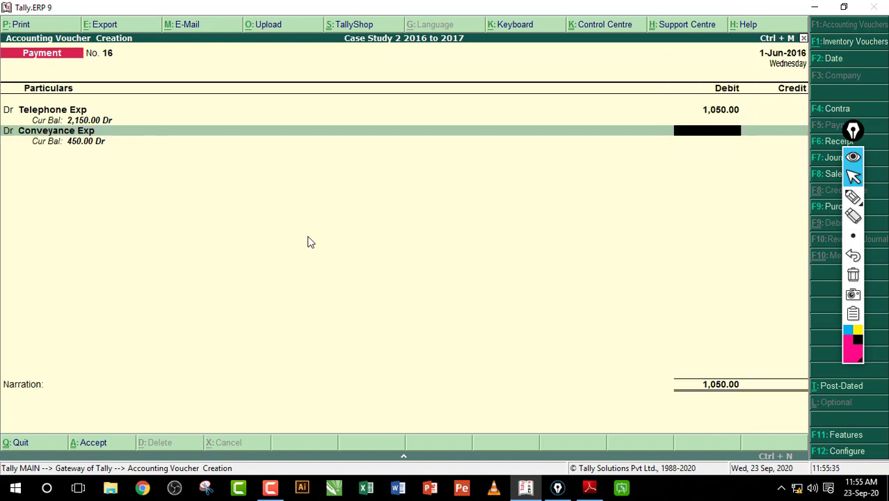
pyautogui.write('450')
pyautogui.press('Return')
# Step: Add a third debit line to the payment voucher for Office Exp with 950
pyautogui.write('d')
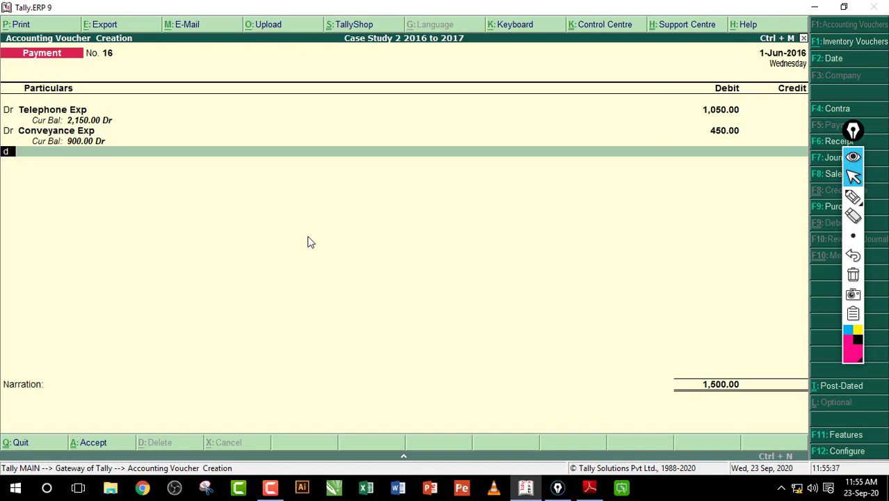
pyautogui.press('Return')
pyautogui.write('O')
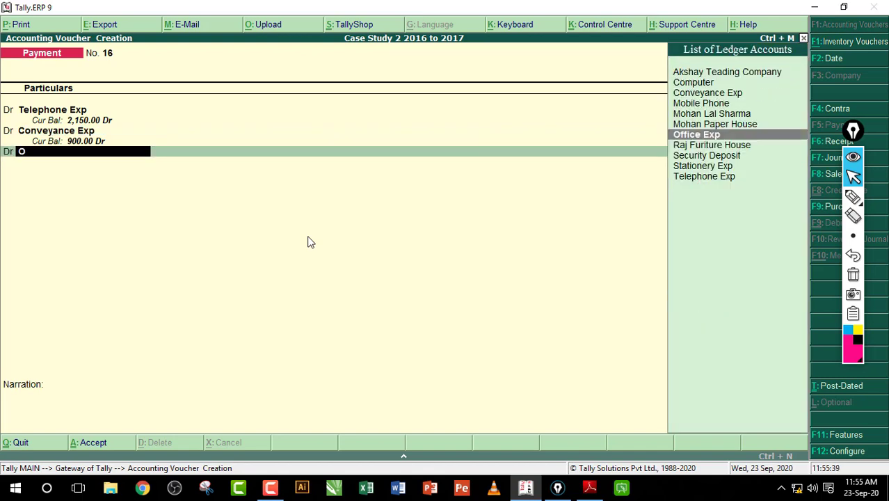
pyautogui.press('Return')
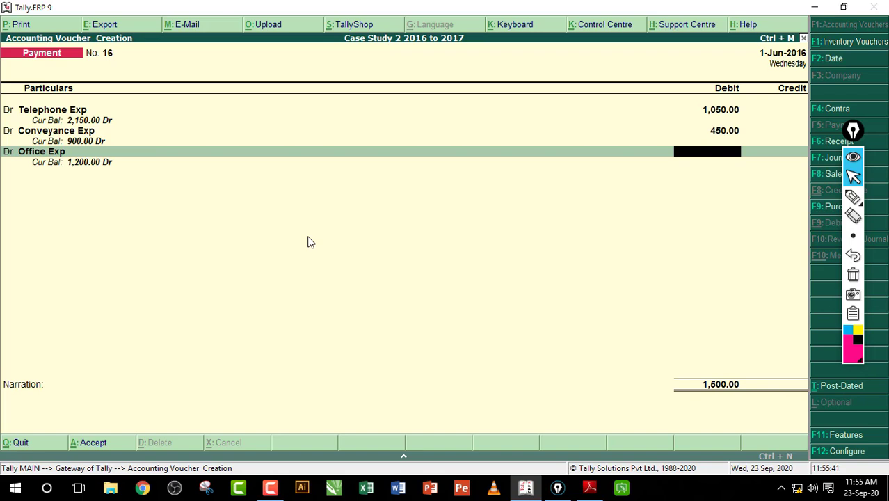
pyautogui.write('950')
pyautogui.press('Return')
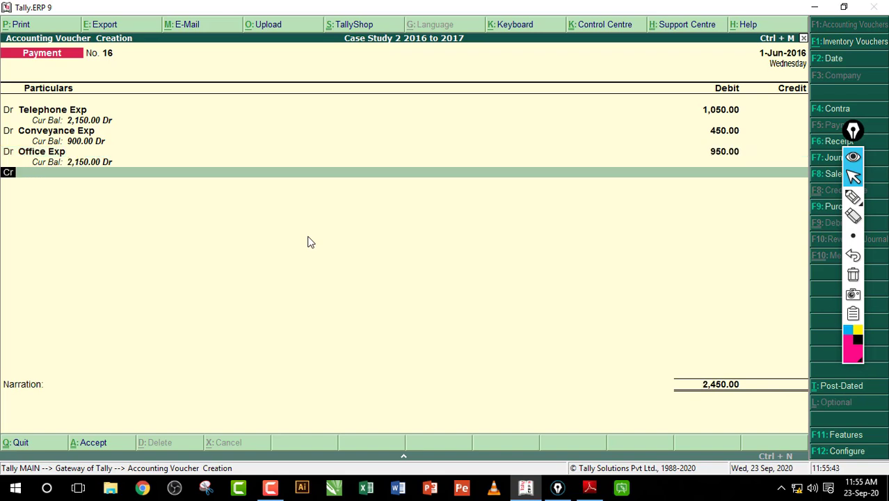
# Step: Credit Cash with the full payment amount and accept the voucher with a blank narration
pyautogui.press('Return')
pyautogui.write('c')
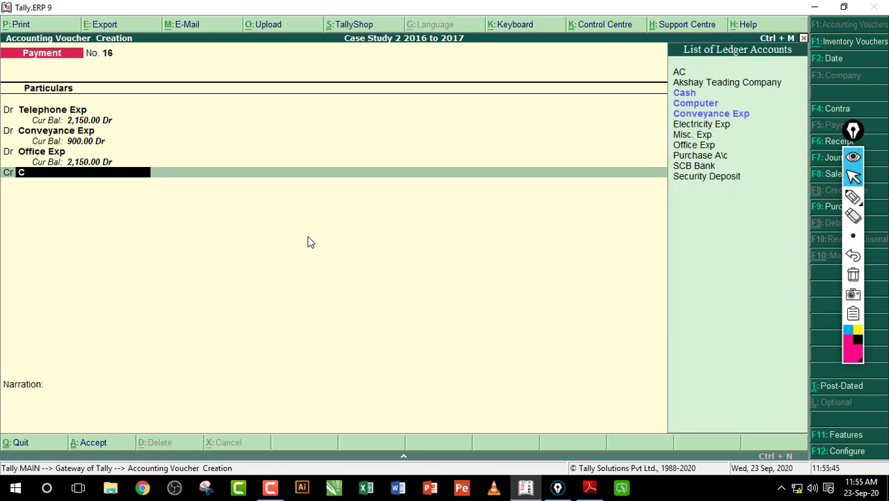
pyautogui.press('Return')
pyautogui.press('Return')
pyautogui.press('Return')
pyautogui.press('Return')
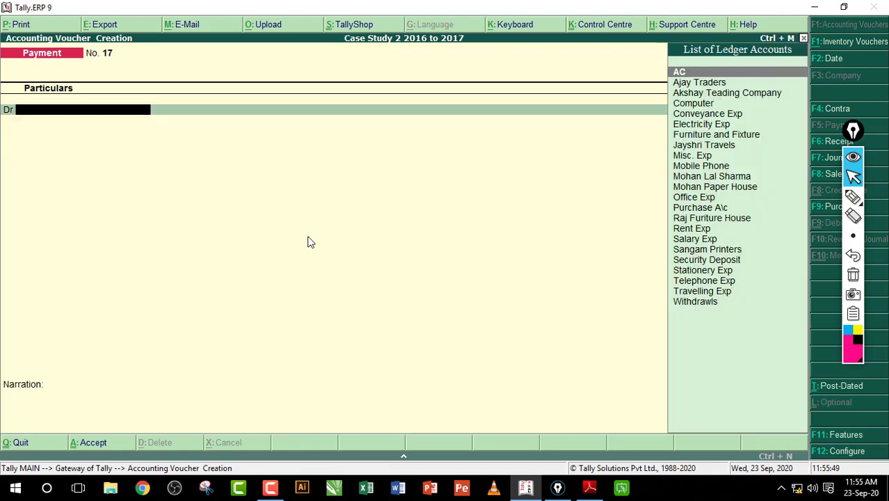
# Step: Recheck transaction 29 in the case study PDF and look at the July 2016 transactions that follow it
pyautogui.click(589, 487)
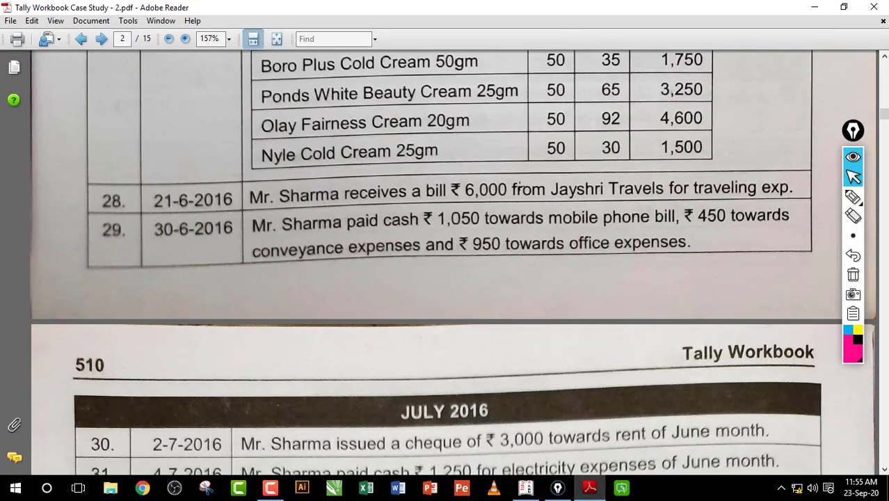
pyautogui.moveTo(365, 210); pyautogui.dragTo(559, 260)
pyautogui.click(556, 236)
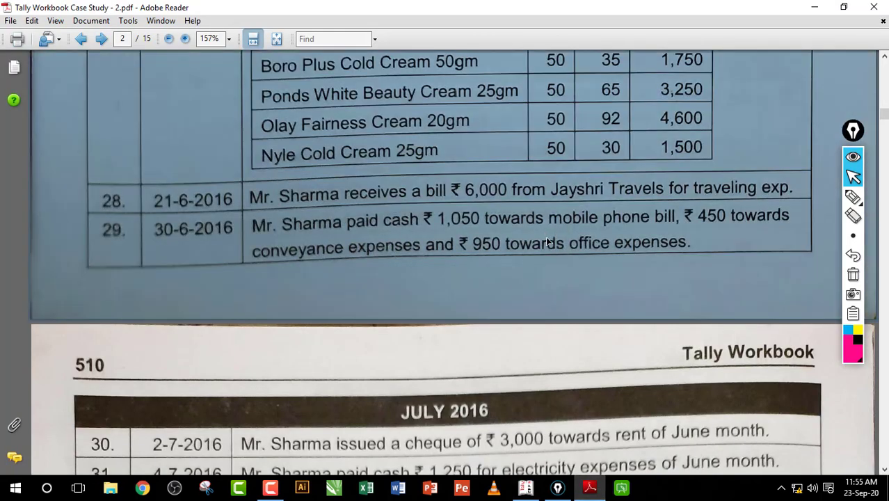
pyautogui.scroll(-8, 535, 248)
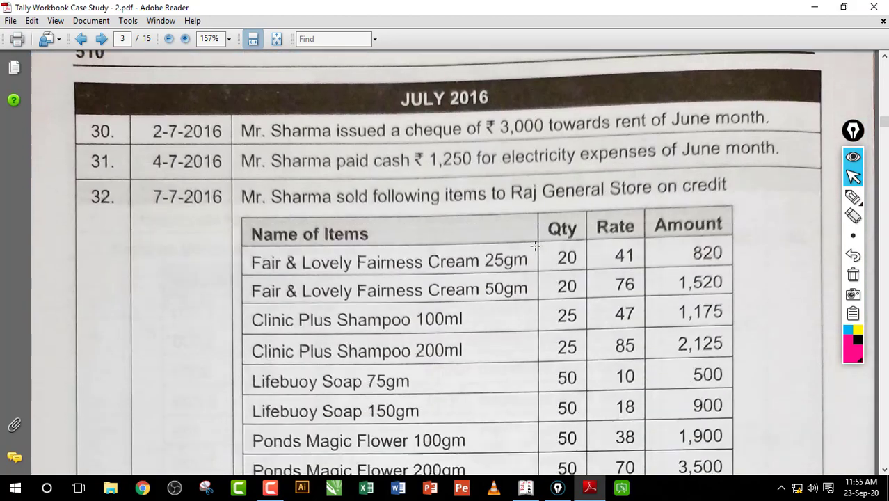
# Step: Return to Tally, leave voucher entry and display the Trial Balance in detailed form
pyautogui.click(525, 488)
pyautogui.press('Escape')
pyautogui.press('y')
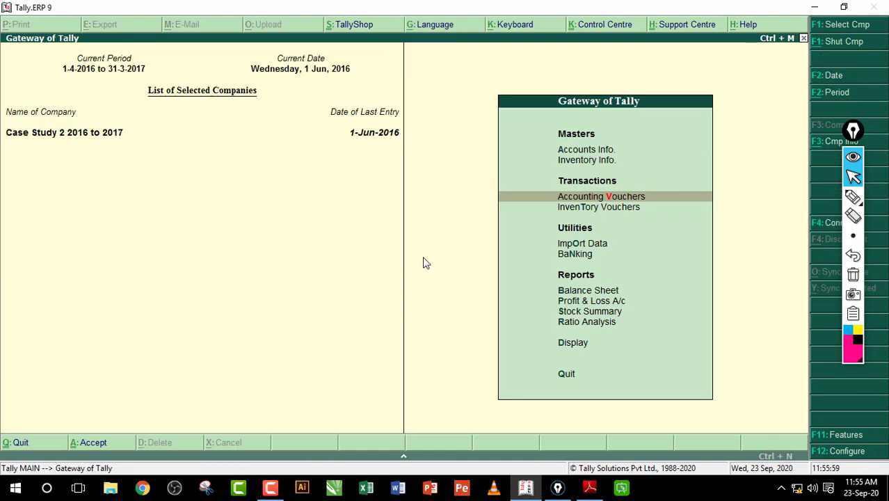
pyautogui.press('d')
pyautogui.press('t')
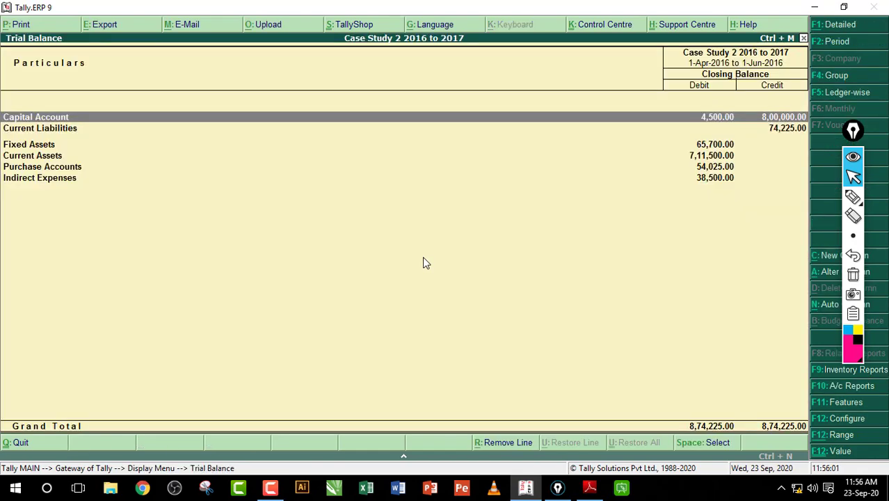
pyautogui.hotkey('alt', 'F1')
# Step: Examine the Trial Balance's capital, liability, asset, purchase and indirect expense balances line by line
pyautogui.press('Down')
pyautogui.press('Down')
pyautogui.press('Down')
pyautogui.press('Down')
pyautogui.press('Down')
pyautogui.press('Down')
pyautogui.press('Down')
pyautogui.press('Down')
pyautogui.press('Down')
pyautogui.press('Down')
pyautogui.press('Down')
pyautogui.press('Down')
pyautogui.press('Down')
pyautogui.press('Down')
pyautogui.press('Down')
pyautogui.press('Down')
pyautogui.press('Down')
pyautogui.press('Down')
pyautogui.press('Down')
pyautogui.press('Down')
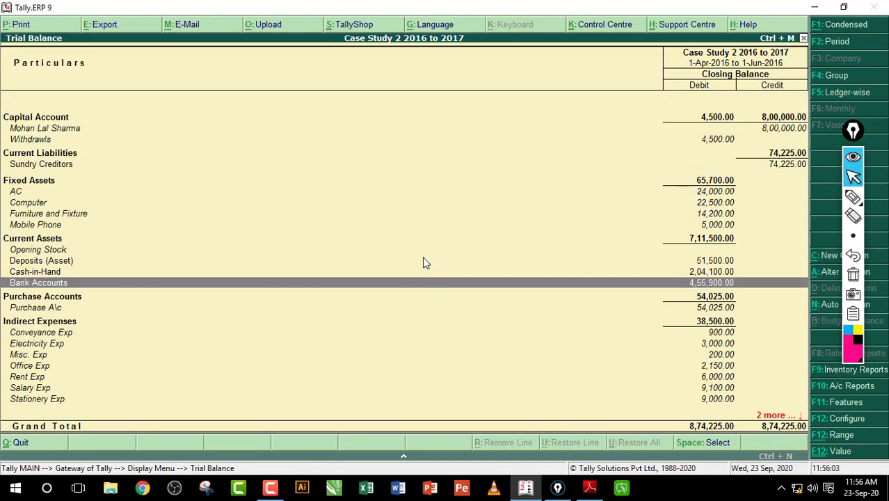
pyautogui.press('Up')
pyautogui.press('Up')
pyautogui.press('Up')
pyautogui.press('Up')
pyautogui.press('Up')
pyautogui.press('Up')
pyautogui.press('Up')
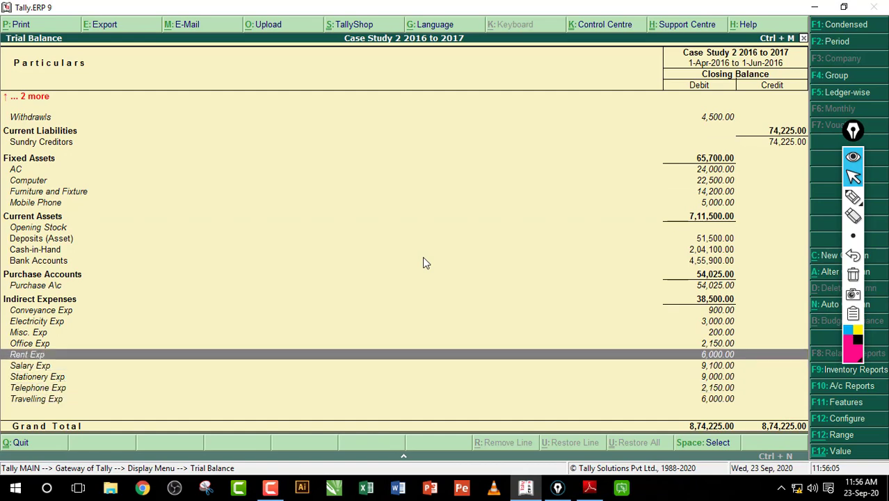
pyautogui.press('Up')
pyautogui.press('Up')
pyautogui.press('Up')
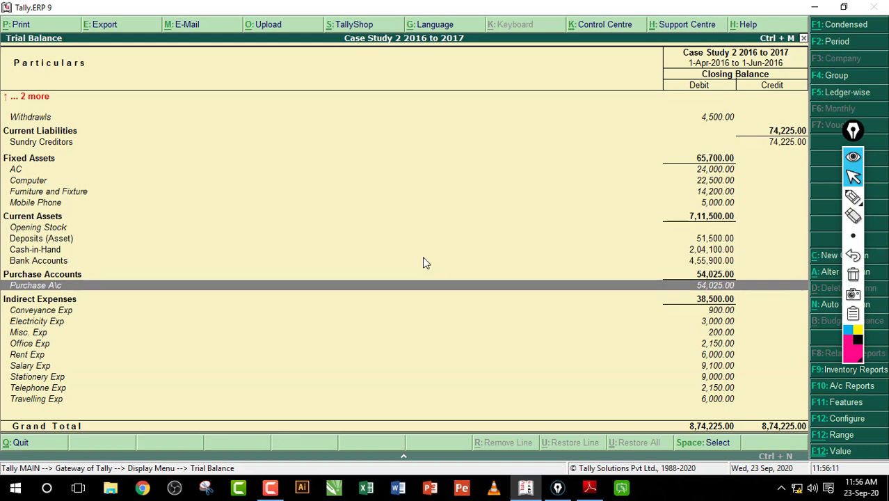
pyautogui.press('Down')
pyautogui.press('Down')
pyautogui.press('Down')
pyautogui.press('Down')
pyautogui.press('Down')
pyautogui.press('Down')
pyautogui.press('Down')
pyautogui.press('Down')
pyautogui.press('Down')
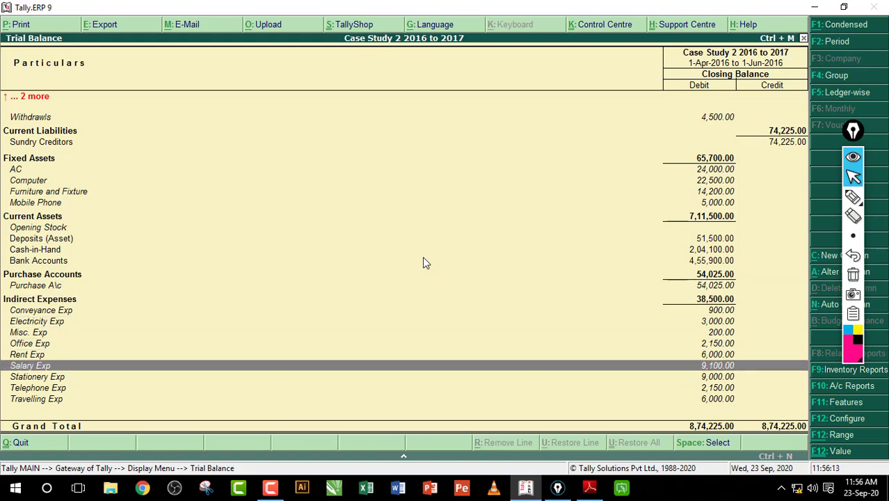
pyautogui.press('Up')
pyautogui.press('Up')
pyautogui.press('Up')
pyautogui.press('Up')
pyautogui.press('Up')
pyautogui.press('Up')
pyautogui.press('Up')
pyautogui.press('Up')
pyautogui.press('Up')
pyautogui.press('Up')
pyautogui.press('Up')
pyautogui.press('Up')
pyautogui.press('Up')
pyautogui.press('Up')
pyautogui.press('Up')
pyautogui.press('Up')
pyautogui.press('Up')
pyautogui.press('Up')
pyautogui.press('Up')
pyautogui.press('Up')
pyautogui.press('Up')
pyautogui.press('Up')
pyautogui.press('Up')
pyautogui.press('Up')
pyautogui.press('Up')
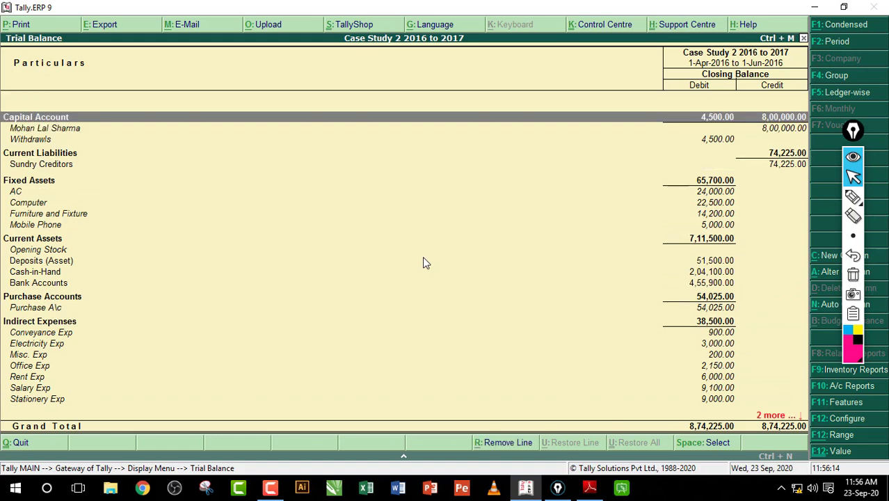
pyautogui.press('Down')
pyautogui.press('Down')
pyautogui.press('Down')
pyautogui.press('Down')
pyautogui.press('Down')
pyautogui.press('Down')
pyautogui.press('Down')
pyautogui.press('Down')
pyautogui.press('Down')
pyautogui.press('Down')
pyautogui.press('Down')
pyautogui.press('Down')
pyautogui.press('Down')
pyautogui.press('Down')
pyautogui.press('Down')
pyautogui.press('Down')
pyautogui.press('Down')
pyautogui.press('Up')
pyautogui.press('Up')
pyautogui.press('Up')
pyautogui.press('Up')
pyautogui.press('Up')
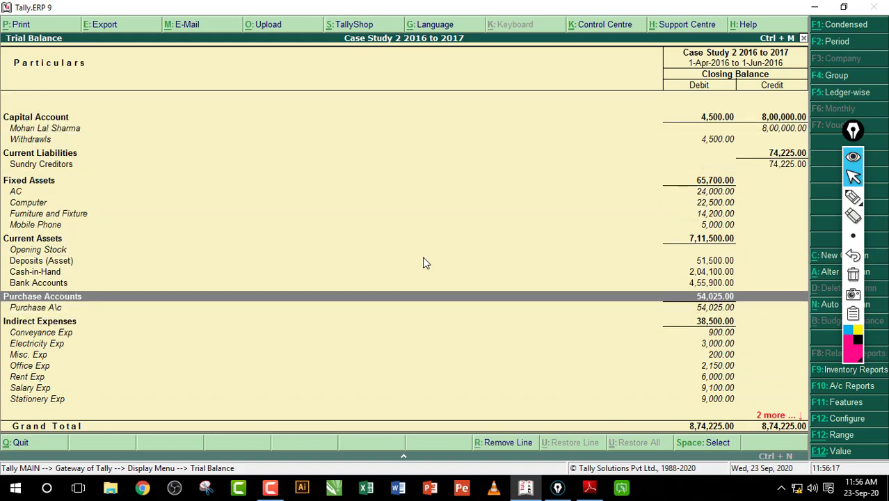
# Step: Drill down from the Trial Balance into the Purchase A\c ledger's vouchers for June 2016
pyautogui.press('Down')
pyautogui.press('Down')
pyautogui.press('Down')
pyautogui.press('Down')
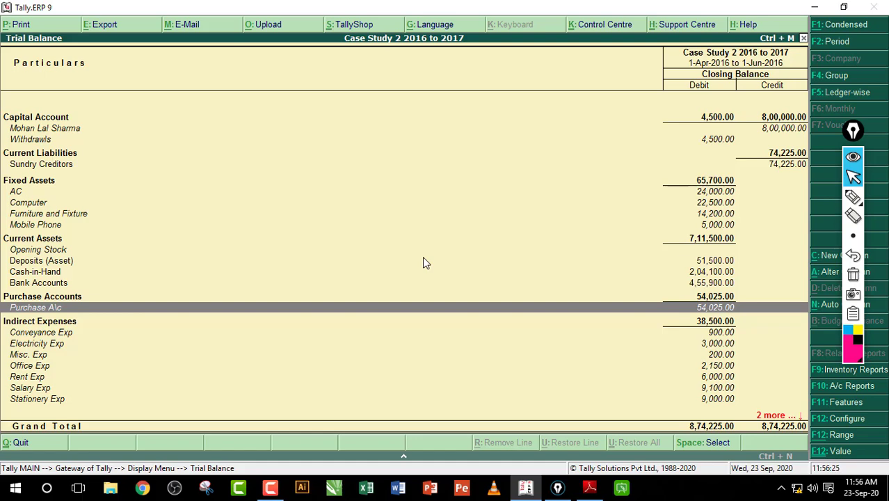
pyautogui.press('Return')
pyautogui.press('Return')
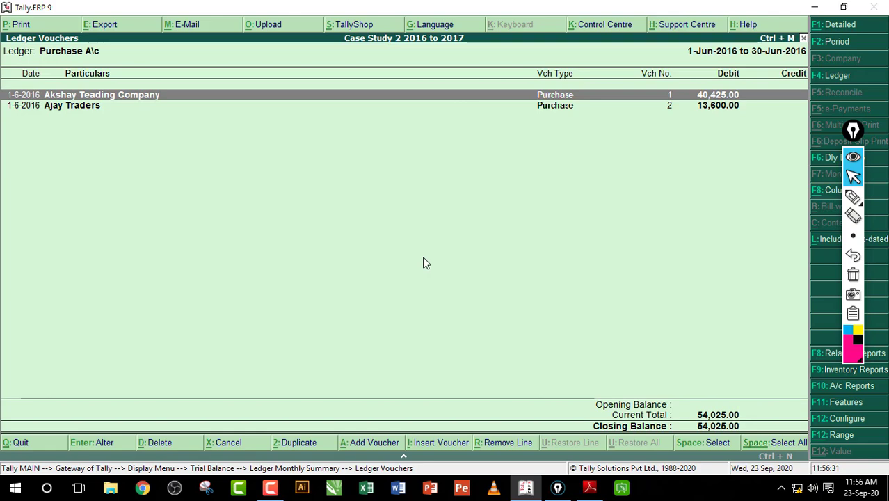
# Step: Close the Purchase A\c vouchers, monthly summary and Trial Balance to return to the Gateway of Tally
pyautogui.press('Escape')
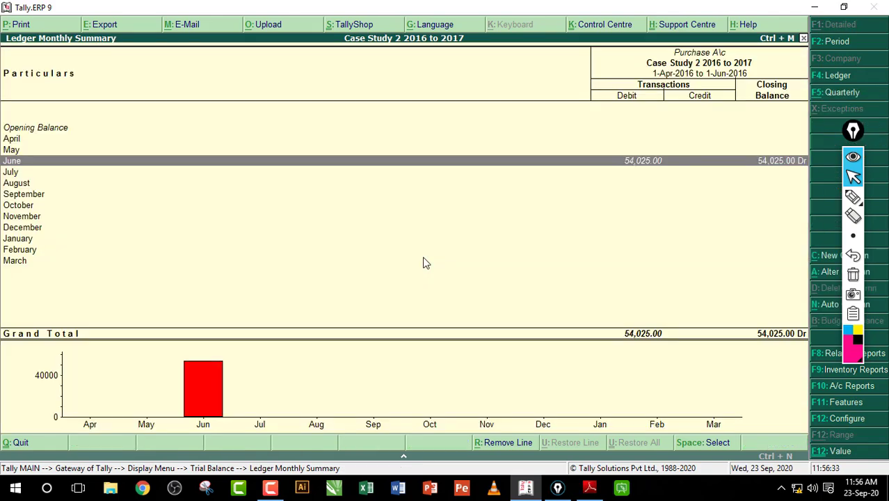
pyautogui.press('Escape')
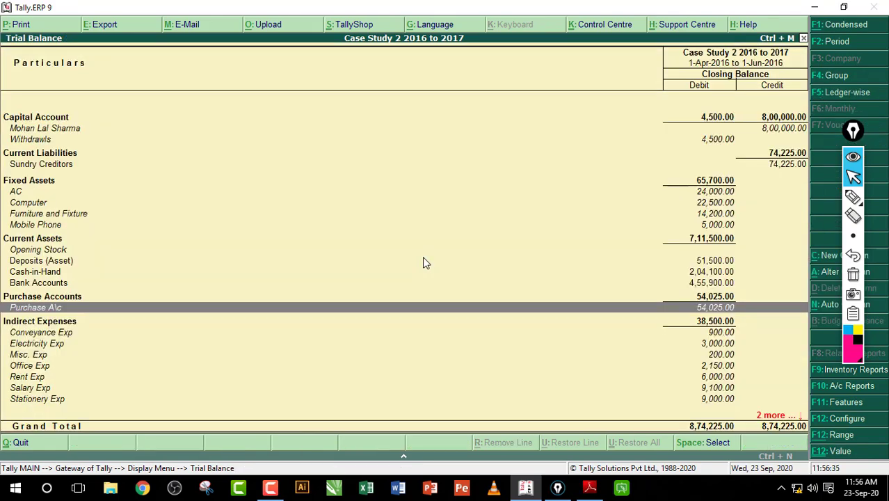
pyautogui.press('Escape')
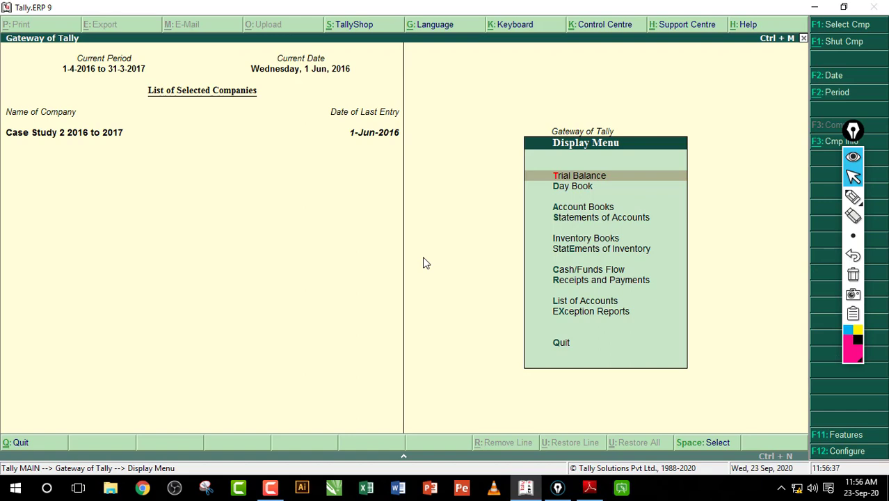
pyautogui.press('Escape')
pyautogui.press('Up')
pyautogui.press('Up')
pyautogui.press('Up')
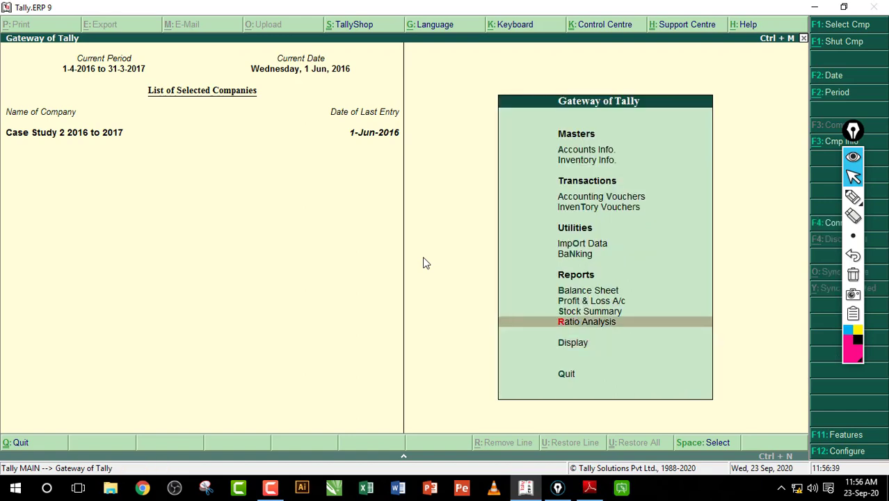
pyautogui.press('Down')
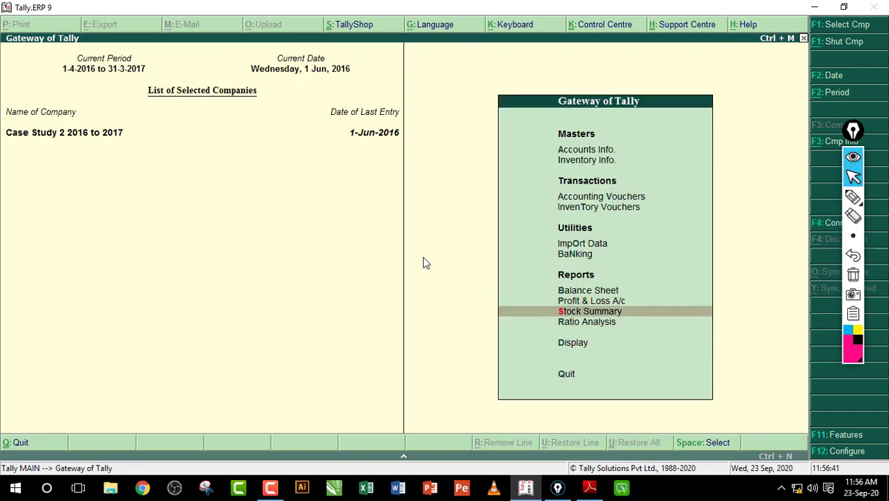
# Step: Display the Day Book to view the vouchers entered for 1-Jun-2016
pyautogui.press('Down')
pyautogui.press('Down')
pyautogui.press('Return')
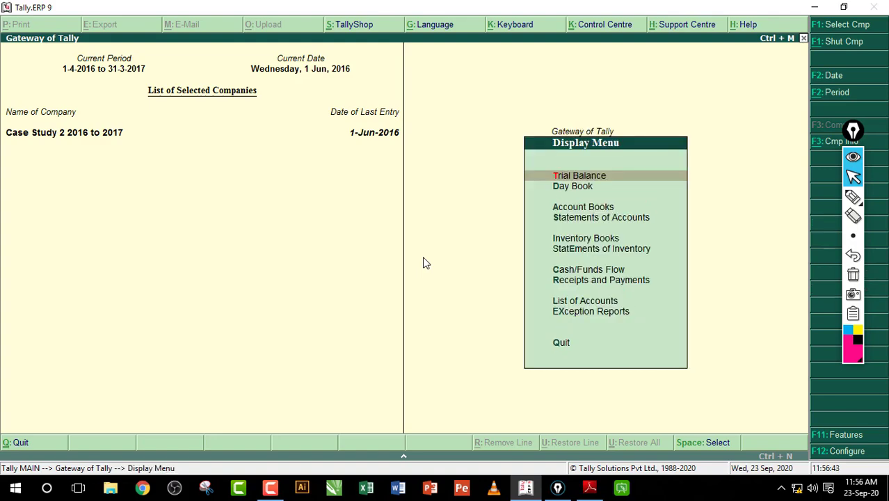
pyautogui.press('Down')
pyautogui.press('Return')
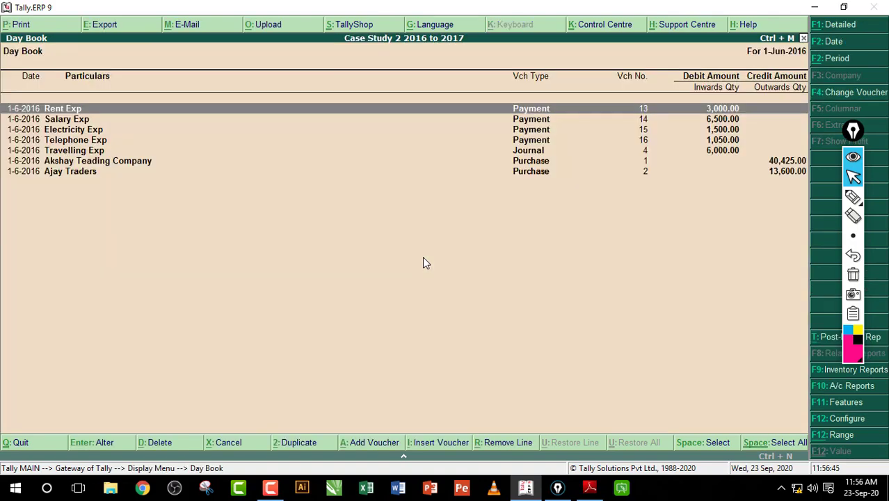
# Step: Leave the Day Book and display the Trial Balance again in detailed form
pyautogui.press('Escape')
pyautogui.press('Up')
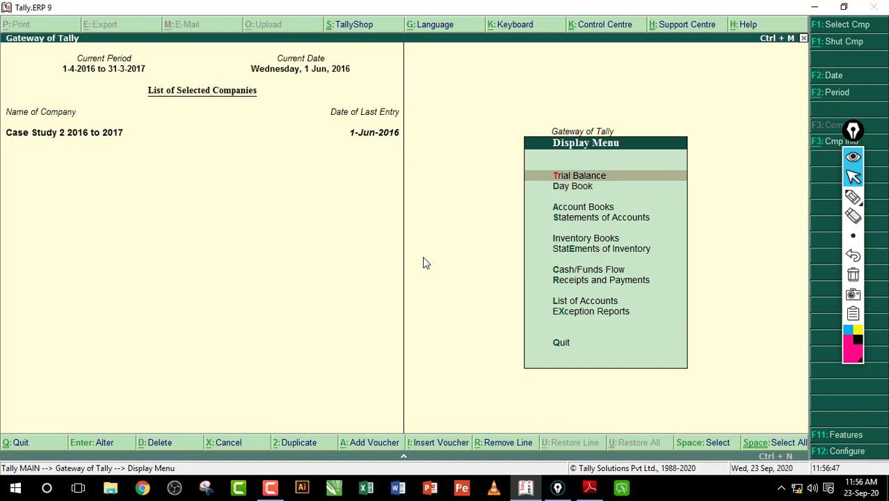
pyautogui.press('Return')
pyautogui.hotkey('alt', 'f1')
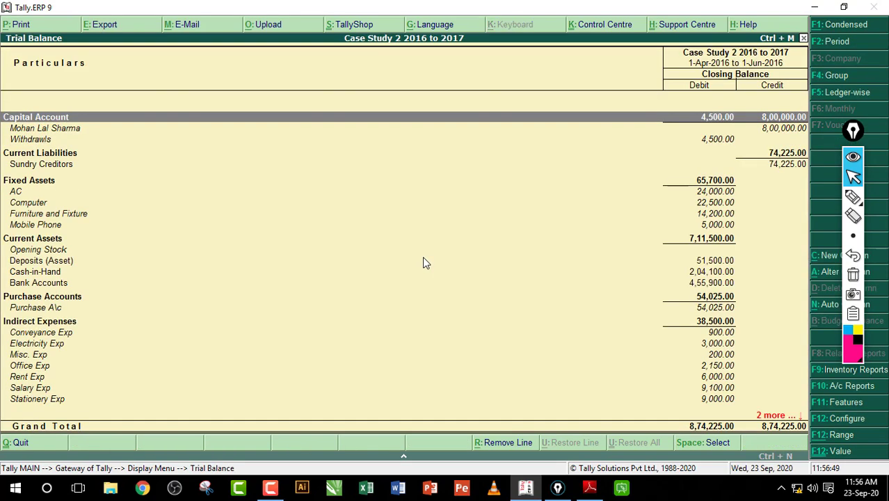
# Step: Review the detailed Trial Balance from Capital Account down to Travelling Exp and back up to the first line
pyautogui.press('Down')
pyautogui.press('Down')
pyautogui.press('Down')
pyautogui.press('Down')
pyautogui.press('Down')
pyautogui.press('Down')
pyautogui.press('Down')
pyautogui.press('Down')
pyautogui.press('Down')
pyautogui.press('Down')
pyautogui.press('Down')
pyautogui.press('Down')
pyautogui.press('Down')
pyautogui.press('Down')
pyautogui.press('Down')
pyautogui.press('Down')
pyautogui.press('Down')
pyautogui.press('Down')
pyautogui.press('Down')
pyautogui.press('Down')
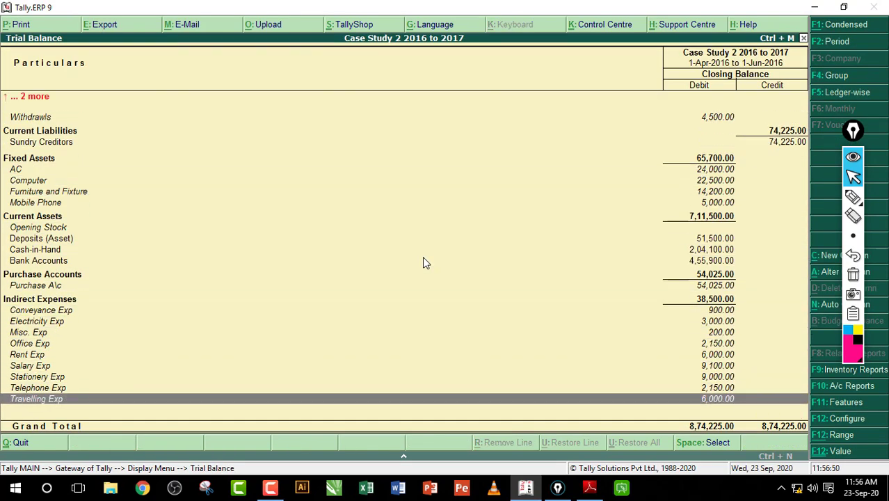
pyautogui.press('Up')
pyautogui.press('Up')
pyautogui.press('Up')
pyautogui.press('Up')
pyautogui.press('Up')
pyautogui.press('Up')
pyautogui.press('Up')
pyautogui.press('Up')
pyautogui.press('Up')
pyautogui.press('Up')
pyautogui.press('Up')
pyautogui.press('Up')
pyautogui.press('Up')
pyautogui.press('Up')
pyautogui.press('Up')
pyautogui.press('Up')
pyautogui.press('Up')
pyautogui.press('Up')
pyautogui.press('Up')
pyautogui.press('Up')
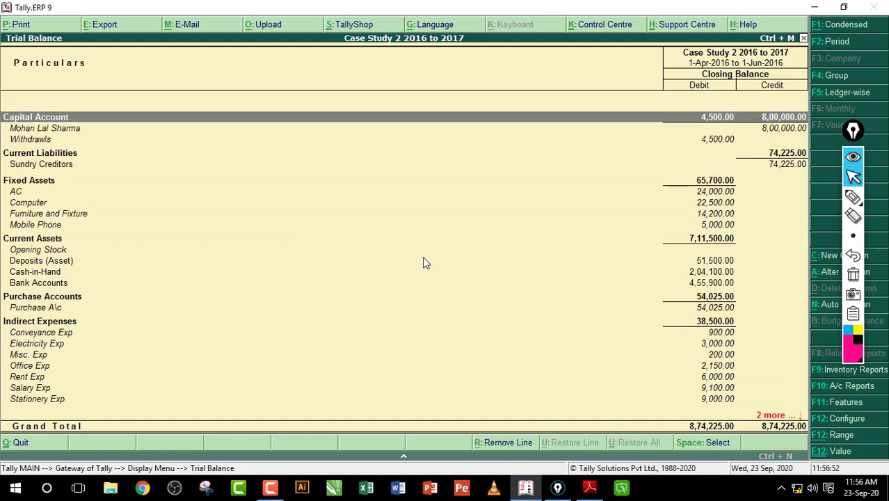
# Step: Leave the Trial Balance and open the Stock Summary report
pyautogui.press('Escape')
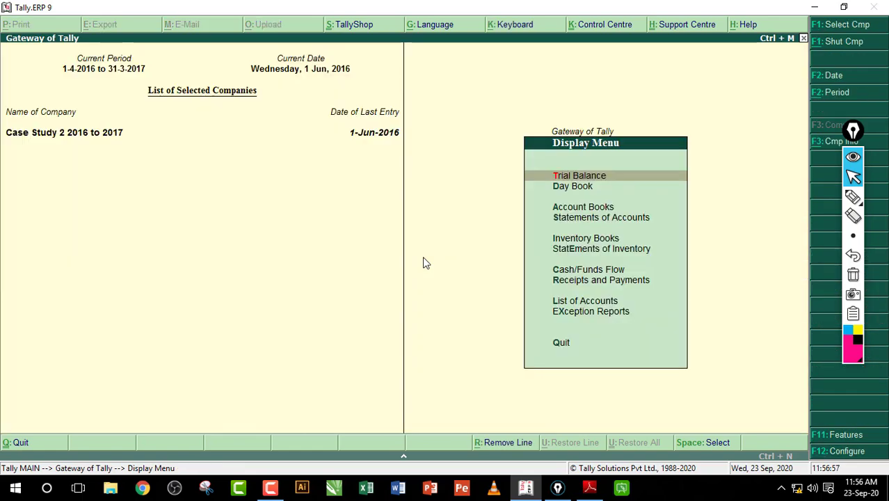
pyautogui.press('Escape')
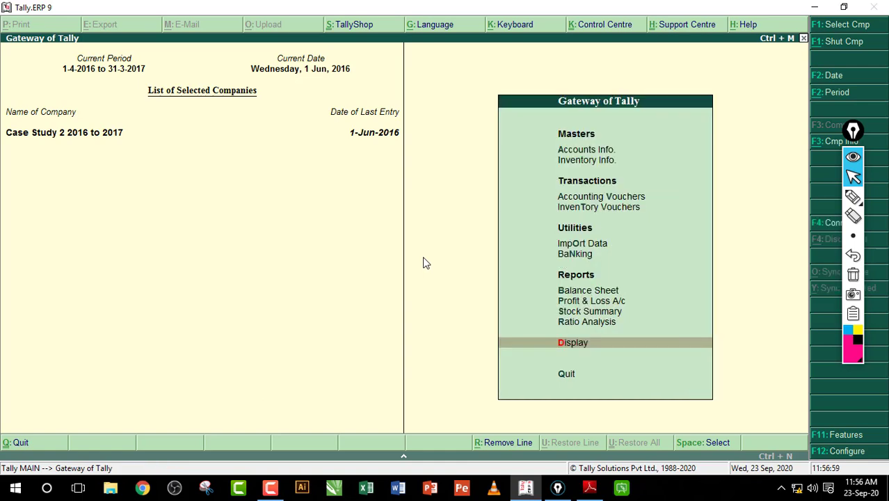
pyautogui.press('Up')
pyautogui.press('Up')
pyautogui.press('Return')
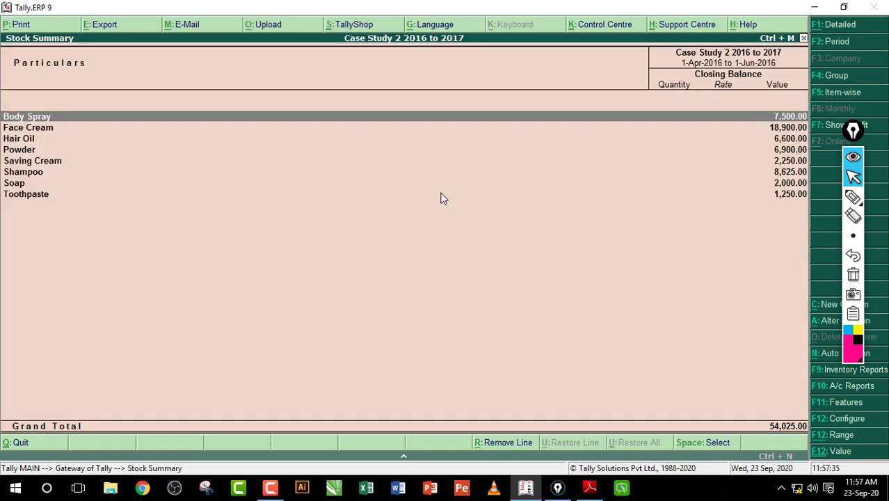
# Step: Bracket the stock group list from Body Spray to Toothpaste with the annotation pen, write beside it, and clear the marks
pyautogui.click(853, 197)
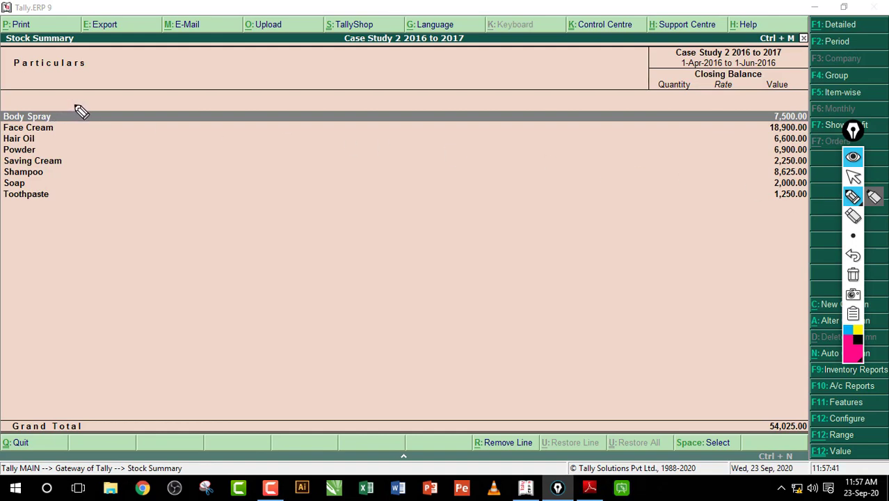
pyautogui.moveTo(55, 104)
pyautogui.mouseDown()
pyautogui.moveTo(85, 103)
pyautogui.moveTo(73, 239)
pyautogui.mouseUp()
pyautogui.moveTo(132, 167); pyautogui.dragTo(126, 183)
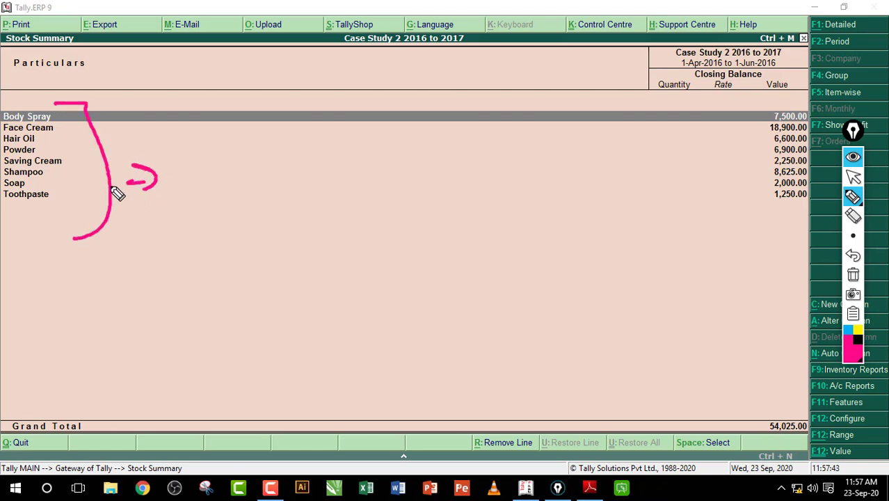
pyautogui.moveTo(184, 151)
pyautogui.mouseDown()
pyautogui.moveTo(193, 174)
pyautogui.moveTo(203, 167)
pyautogui.mouseUp()
pyautogui.click(217, 165)
pyautogui.moveTo(196, 174)
pyautogui.mouseDown()
pyautogui.moveTo(206, 163)
pyautogui.moveTo(223, 179)
pyautogui.moveTo(277, 164)
pyautogui.moveTo(274, 170)
pyautogui.mouseUp()
pyautogui.click(233, 138)
pyautogui.click(852, 275)
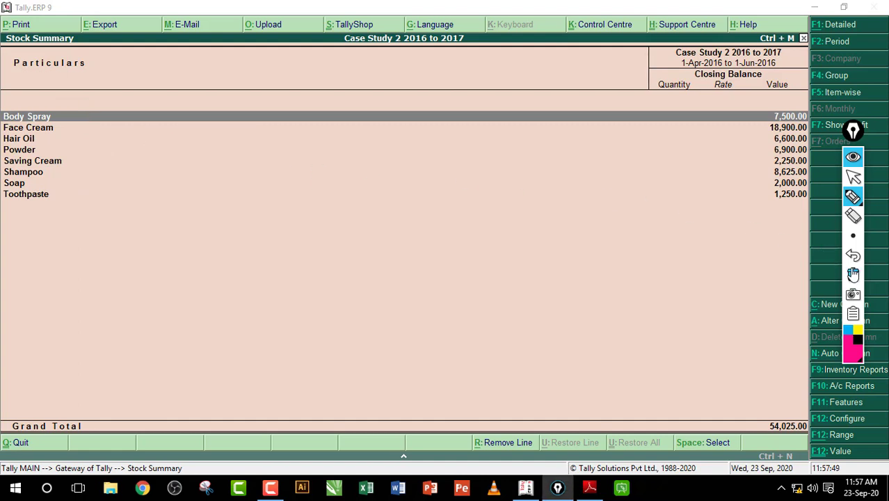
pyautogui.click(854, 178)
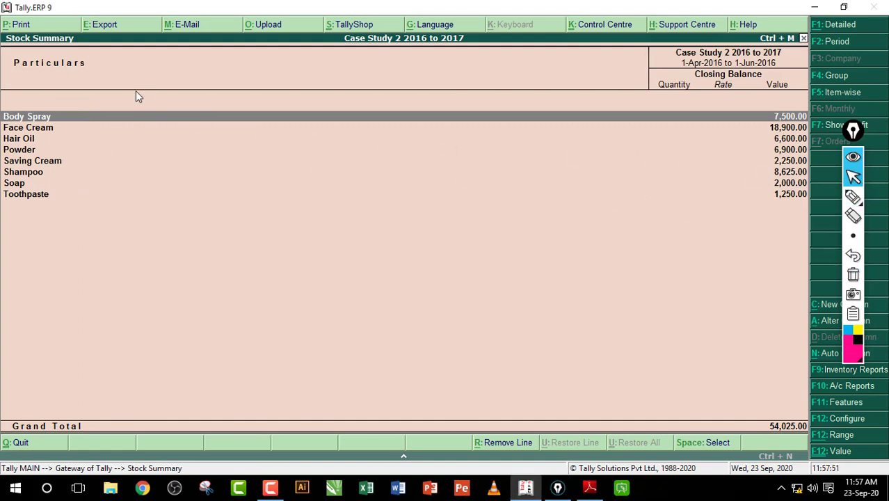
# Step: Drill down into the Face Cream group, mark its items, quantity, rate and value figures with the pen, and clear the marks
pyautogui.press('Down')
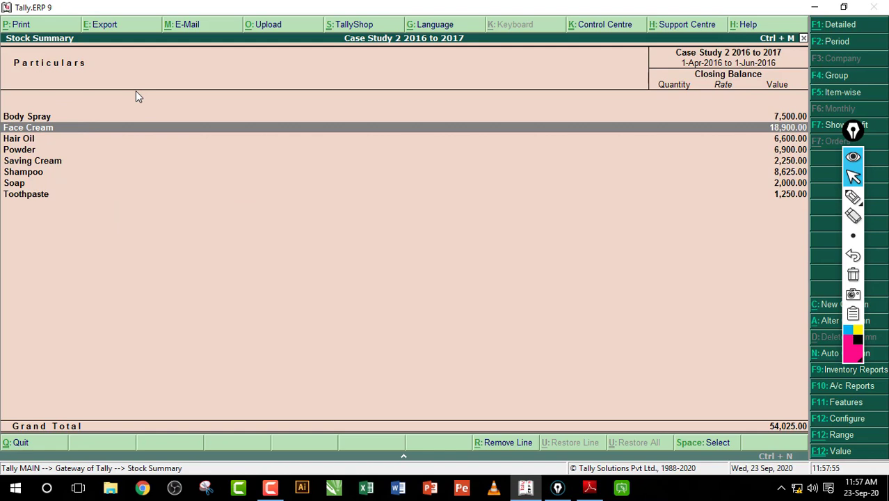
pyautogui.press('Return')
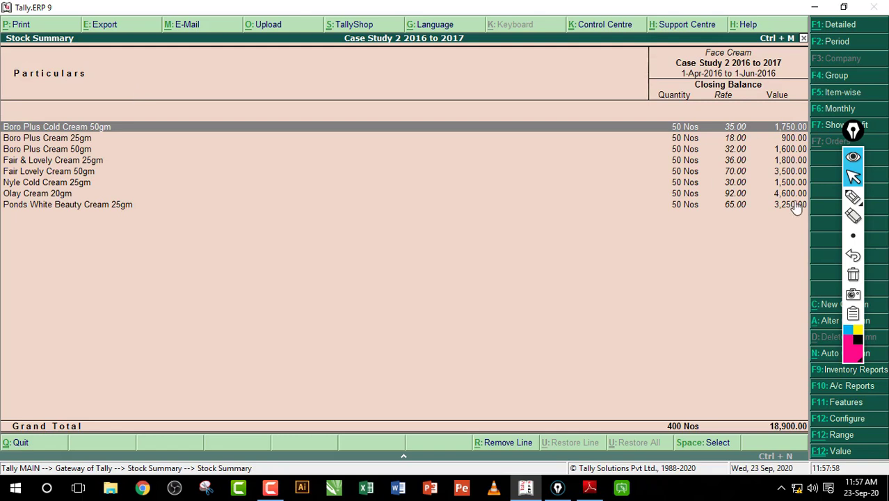
pyautogui.click(853, 197)
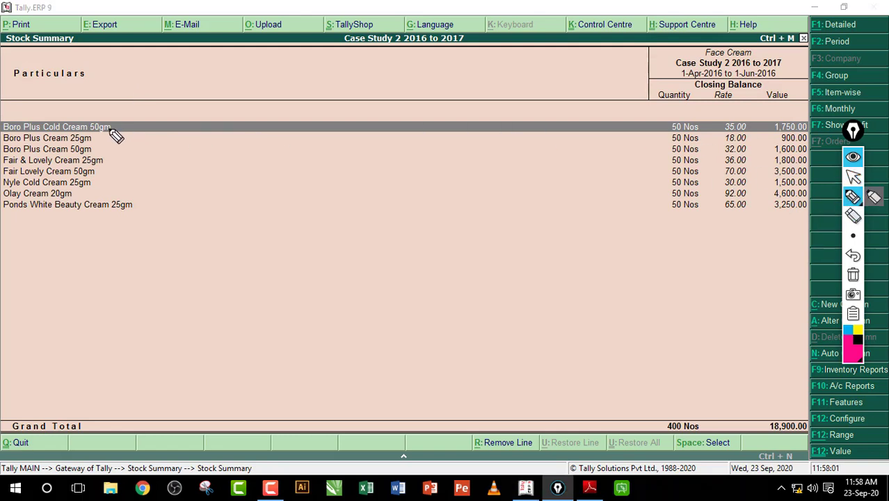
pyautogui.moveTo(115, 128); pyautogui.dragTo(164, 123)
pyautogui.moveTo(107, 153); pyautogui.dragTo(173, 144)
pyautogui.moveTo(136, 168); pyautogui.dragTo(178, 164)
pyautogui.moveTo(136, 197); pyautogui.dragTo(219, 180)
pyautogui.moveTo(631, 135); pyautogui.dragTo(661, 130)
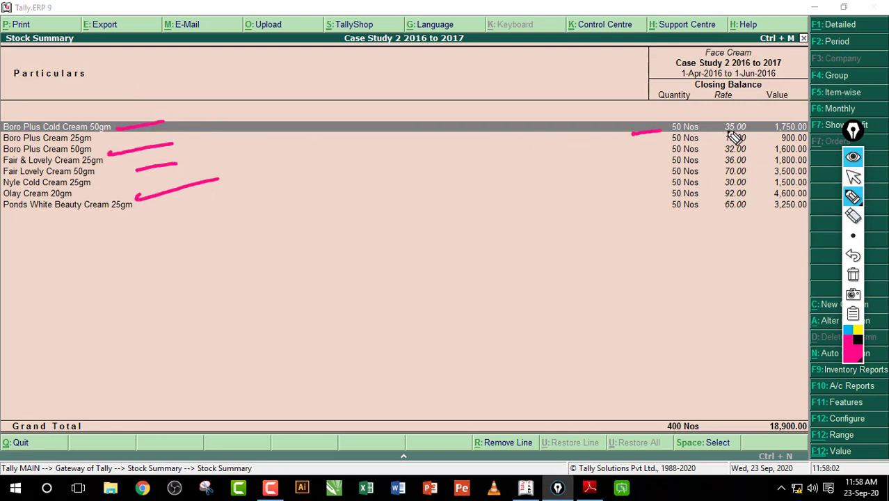
pyautogui.moveTo(717, 130)
pyautogui.mouseDown()
pyautogui.moveTo(744, 127)
pyautogui.moveTo(782, 219)
pyautogui.mouseUp()
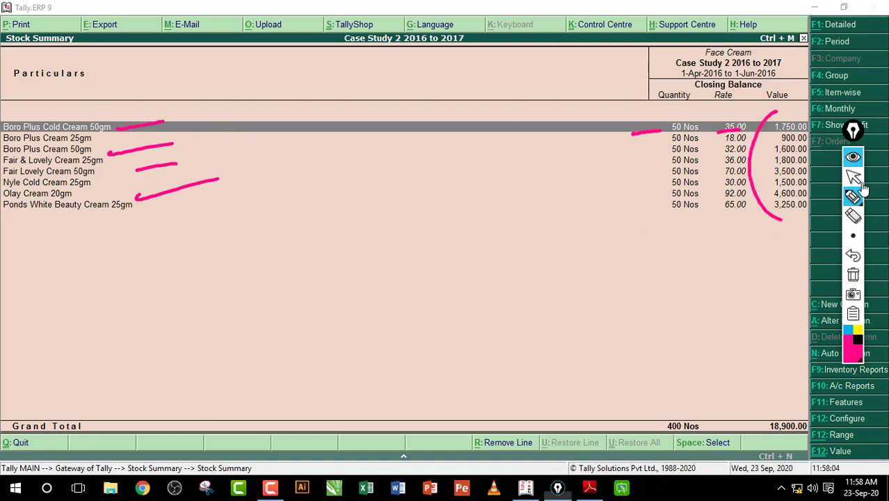
pyautogui.click(852, 274)
pyautogui.click(852, 177)
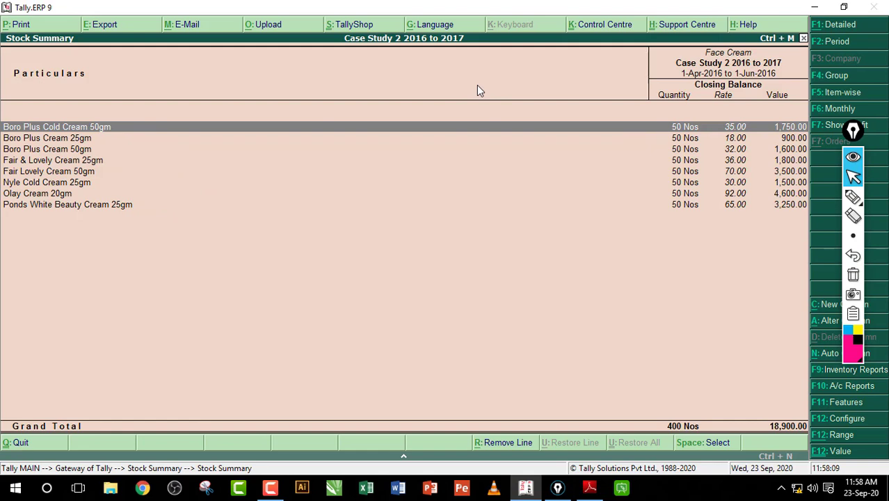
# Step: View the Hair Oil group's stock items and return to the stock group list
pyautogui.press('Escape')
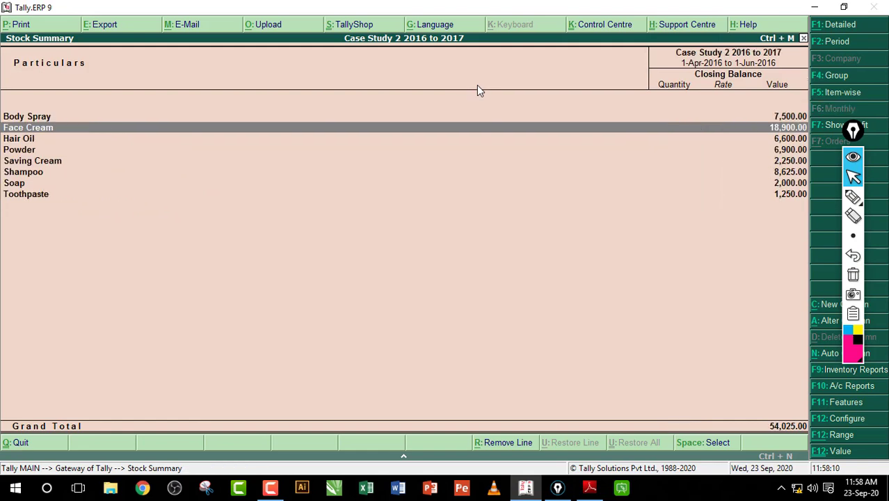
pyautogui.press('Down')
pyautogui.press('Return')
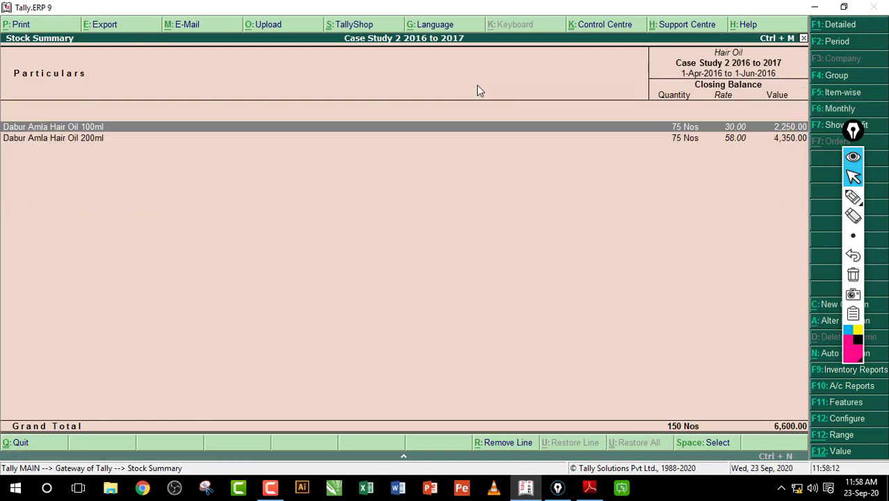
pyautogui.press('Escape')
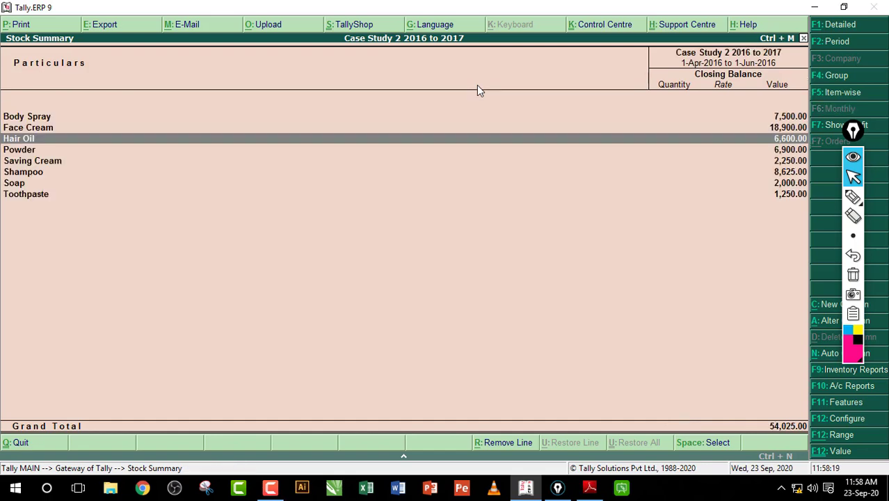
# Step: Reopen the Face Cream group, bracket its item list with the pen and write beside it, and clear the annotations
pyautogui.press('Up')
pyautogui.press('Return')
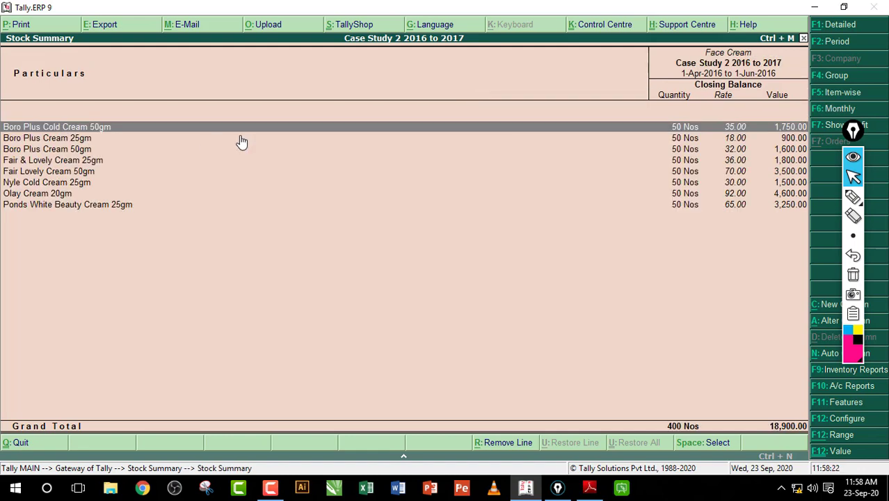
pyautogui.click(852, 197)
pyautogui.moveTo(133, 120); pyautogui.dragTo(171, 224)
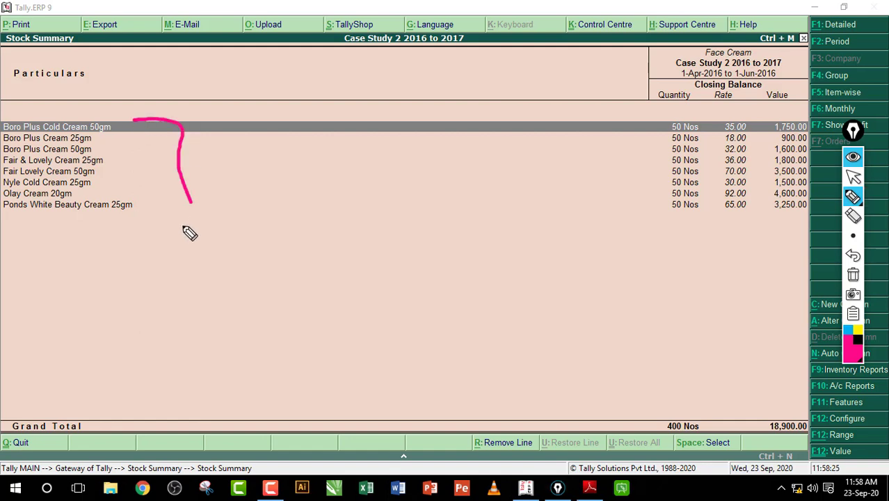
pyautogui.moveTo(208, 184)
pyautogui.mouseDown()
pyautogui.moveTo(254, 165)
pyautogui.moveTo(253, 189)
pyautogui.mouseUp()
pyautogui.moveTo(292, 143)
pyautogui.mouseDown()
pyautogui.moveTo(297, 188)
pyautogui.moveTo(314, 153)
pyautogui.mouseUp()
pyautogui.moveTo(323, 162)
pyautogui.mouseDown()
pyautogui.moveTo(436, 133)
pyautogui.moveTo(524, 155)
pyautogui.mouseUp()
pyautogui.click(854, 276)
pyautogui.click(852, 176)
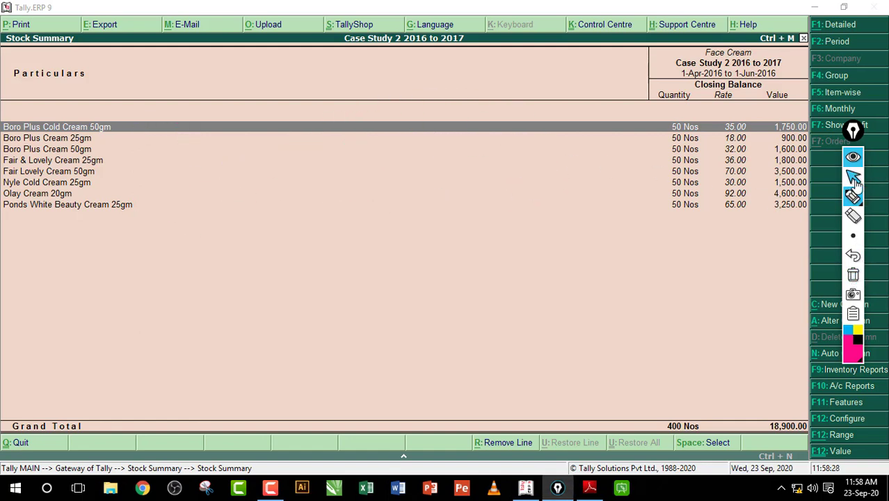
# Step: Return to the stock group list, sketch a tall box with written rows inside using the annotation pen, and clear the marks
pyautogui.press('Escape')
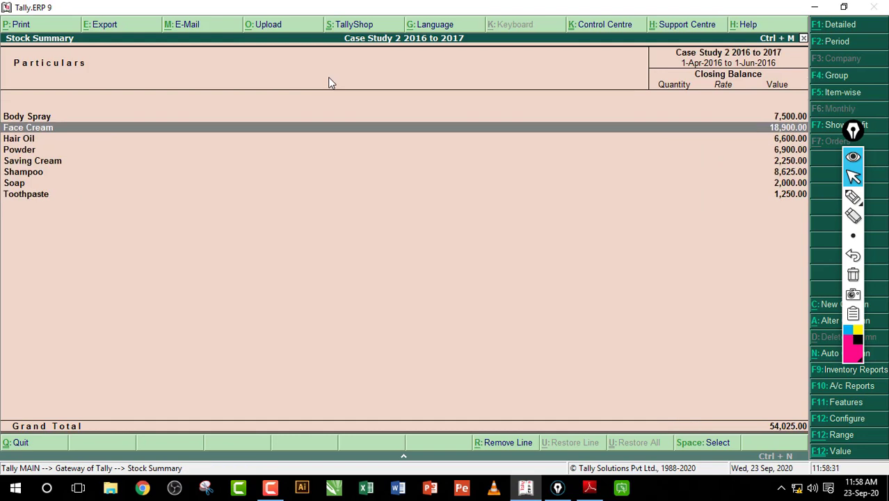
pyautogui.click(852, 197)
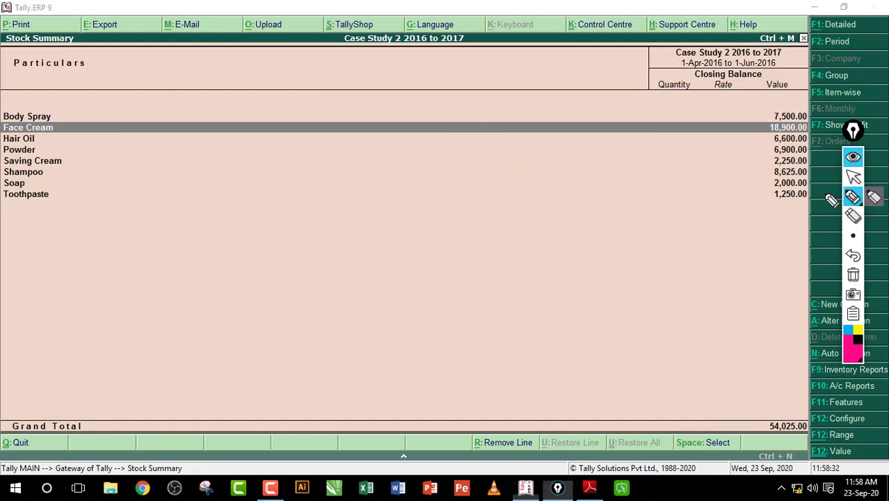
pyautogui.moveTo(212, 98)
pyautogui.mouseDown()
pyautogui.moveTo(317, 289)
pyautogui.moveTo(206, 362)
pyautogui.mouseUp()
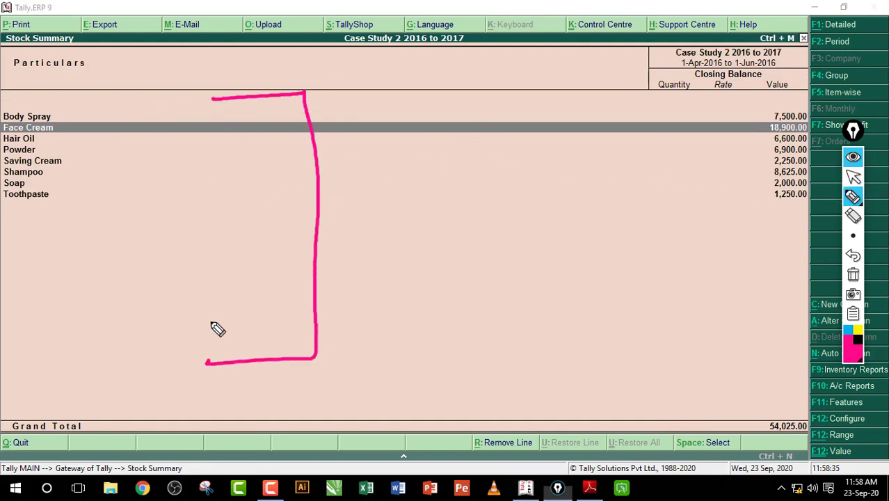
pyautogui.moveTo(221, 99)
pyautogui.mouseDown()
pyautogui.moveTo(189, 149)
pyautogui.moveTo(207, 361)
pyautogui.mouseUp()
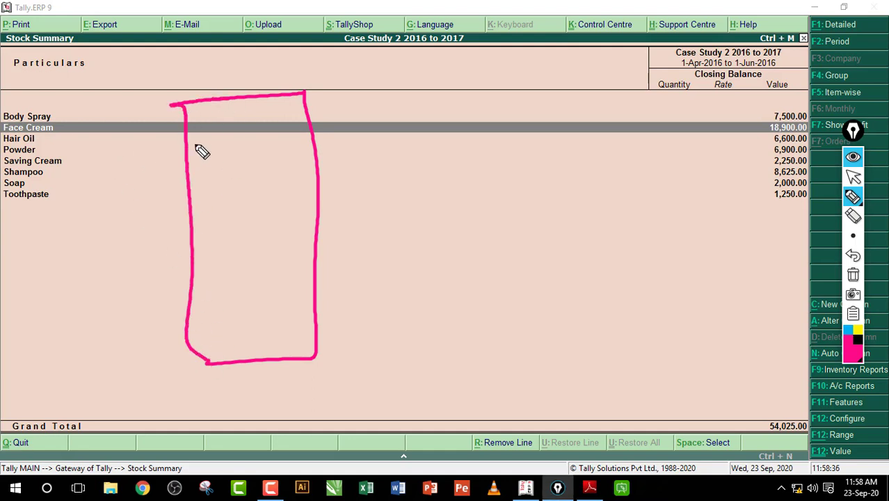
pyautogui.moveTo(245, 149)
pyautogui.mouseDown()
pyautogui.moveTo(295, 145)
pyautogui.moveTo(320, 157)
pyautogui.mouseUp()
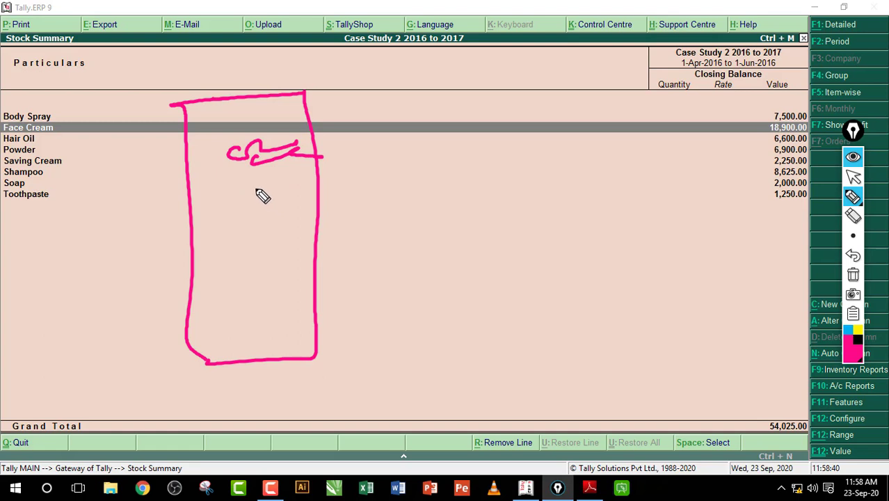
pyautogui.moveTo(256, 189); pyautogui.dragTo(307, 181)
pyautogui.moveTo(249, 218)
pyautogui.mouseDown()
pyautogui.moveTo(249, 237)
pyautogui.moveTo(327, 228)
pyautogui.mouseUp()
pyautogui.moveTo(321, 161)
pyautogui.mouseDown()
pyautogui.moveTo(342, 145)
pyautogui.moveTo(322, 365)
pyautogui.mouseUp()
pyautogui.click(853, 274)
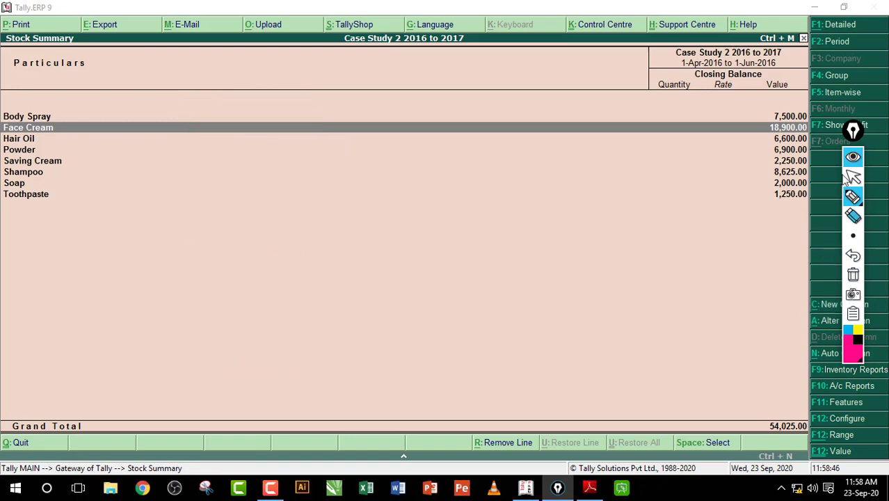
pyautogui.click(853, 176)
# Step: Open the Profit & Loss A/c report, write pen notes below both columns, and clear the annotations
pyautogui.press('Escape')
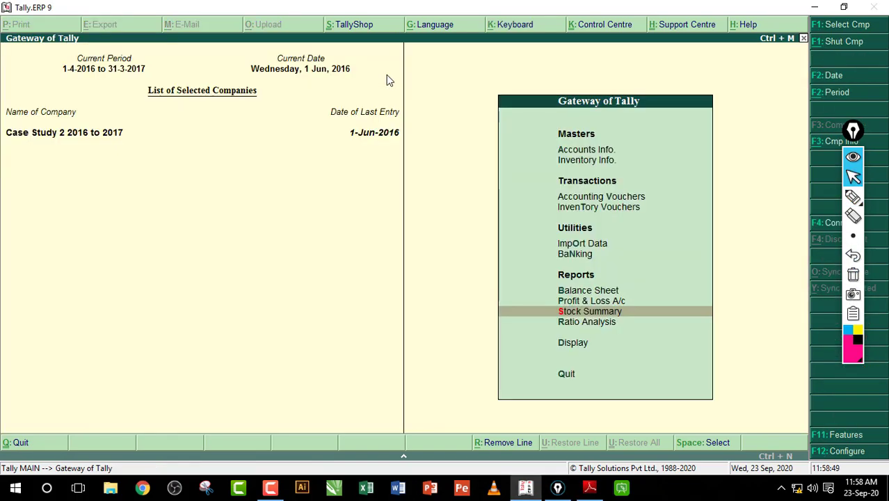
pyautogui.press('Up')
pyautogui.press('Return')
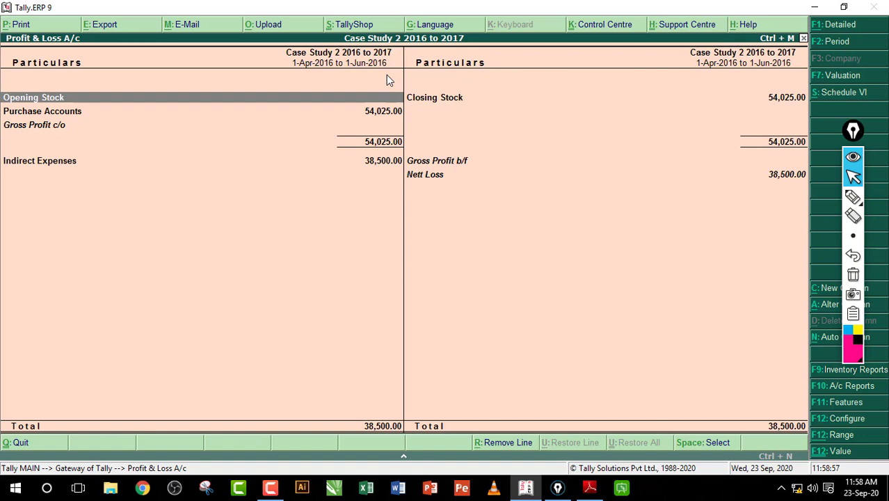
pyautogui.click(852, 197)
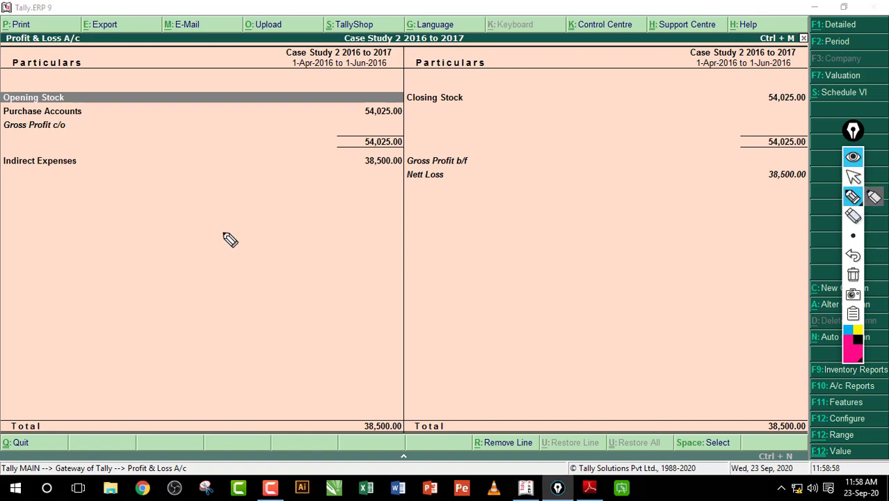
pyautogui.moveTo(230, 240)
pyautogui.mouseDown()
pyautogui.moveTo(240, 229)
pyautogui.moveTo(284, 224)
pyautogui.moveTo(292, 246)
pyautogui.mouseUp()
pyautogui.click(513, 207)
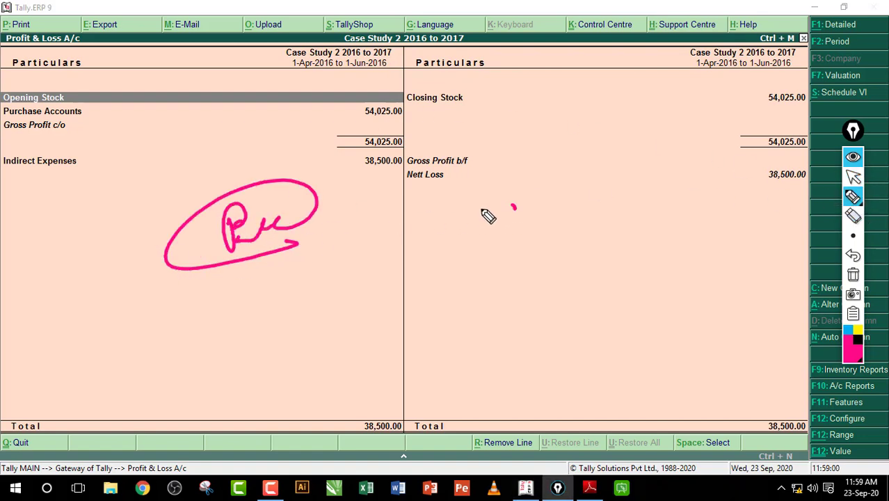
pyautogui.moveTo(487, 216); pyautogui.dragTo(654, 238)
pyautogui.click(853, 275)
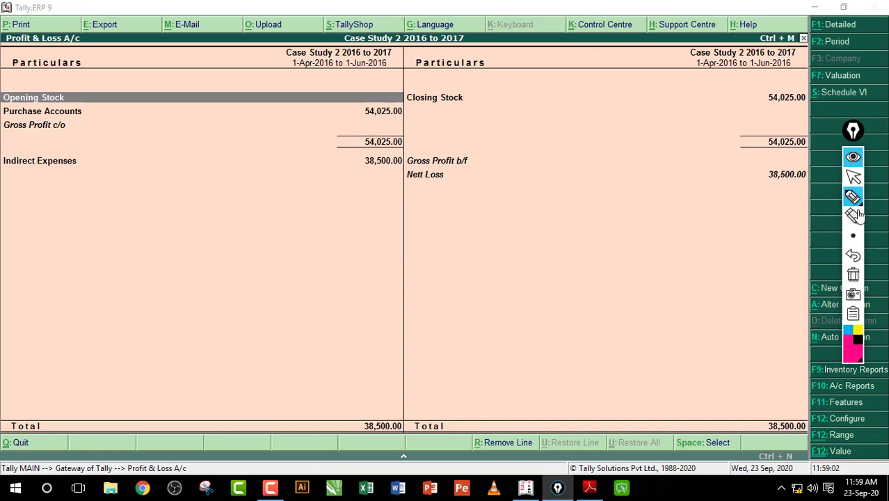
pyautogui.click(852, 177)
# Step: View the Balance Sheet and return to the Gateway of Tally, declining to quit
pyautogui.press('Up')
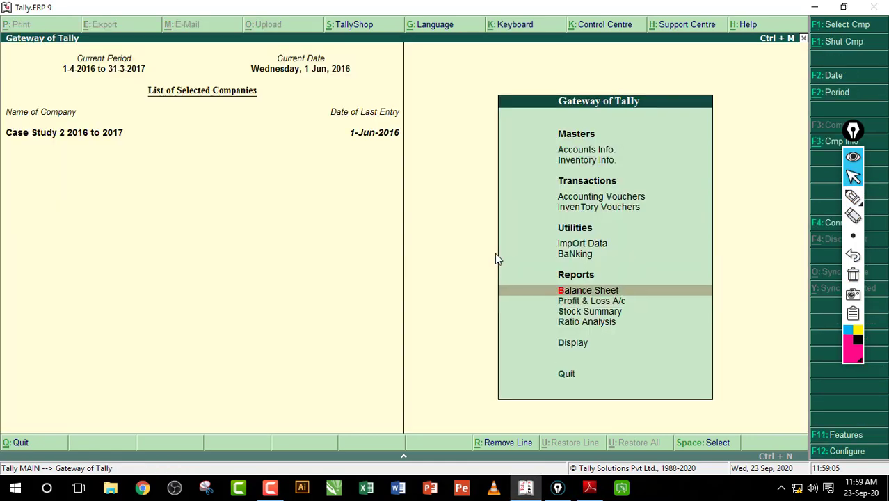
pyautogui.press('Return')
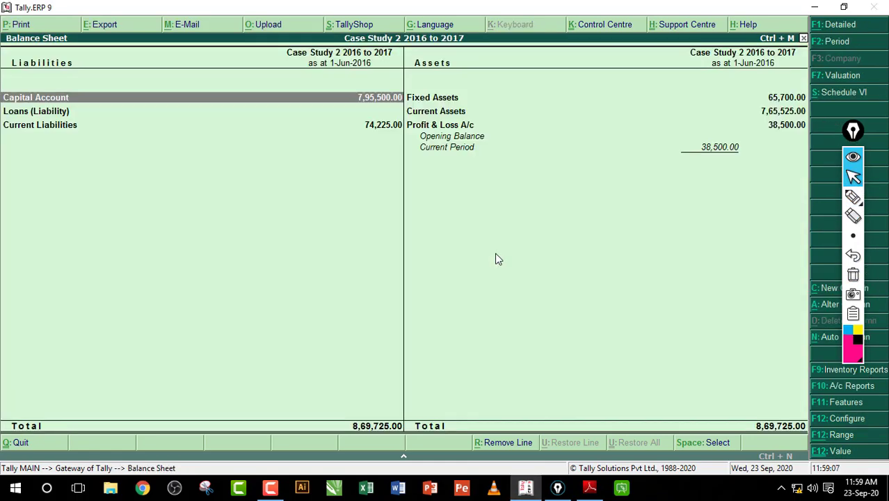
pyautogui.press('Escape')
pyautogui.press('Escape')
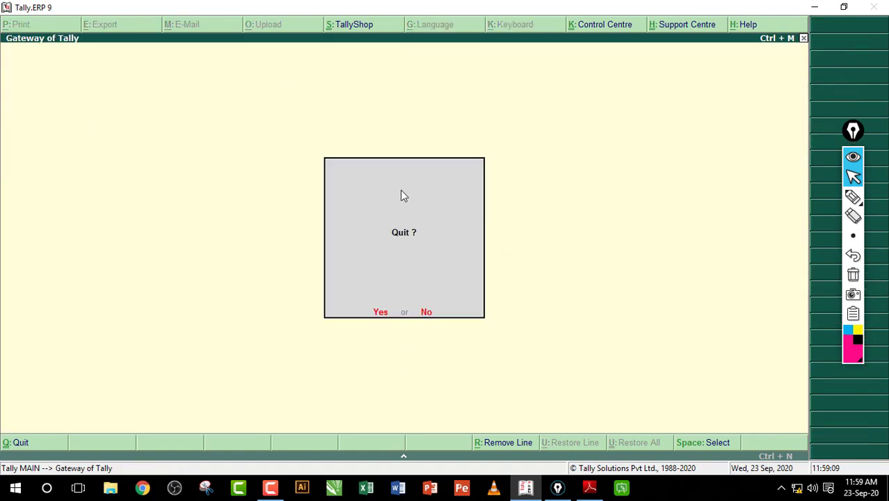
pyautogui.press('n')
# Step: Switch to the case study PDF in Adobe Reader and highlight the July 2016 heading and the wording of transaction 32
pyautogui.click(589, 487)
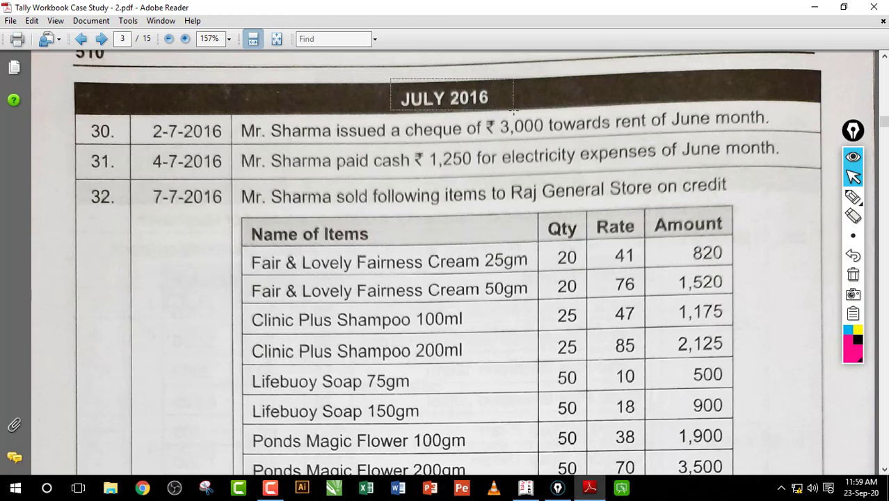
pyautogui.moveTo(327, 187); pyautogui.dragTo(484, 216)
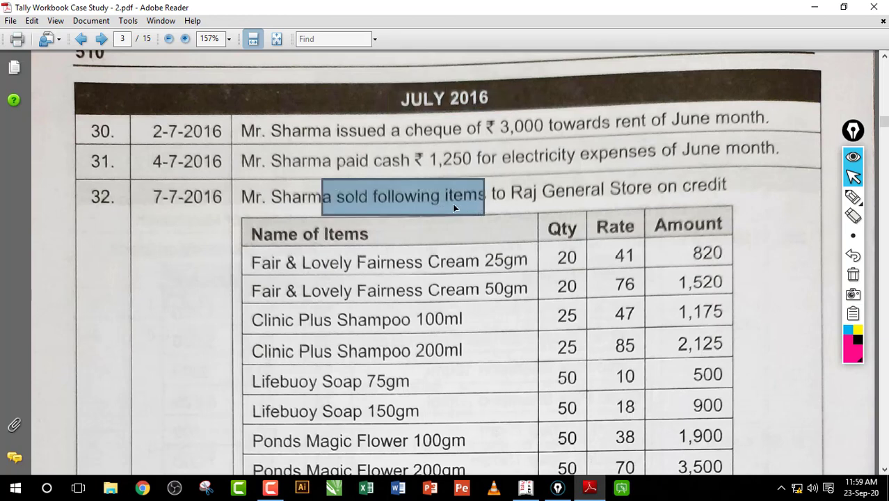
pyautogui.click(413, 199)
pyautogui.click(845, 158)
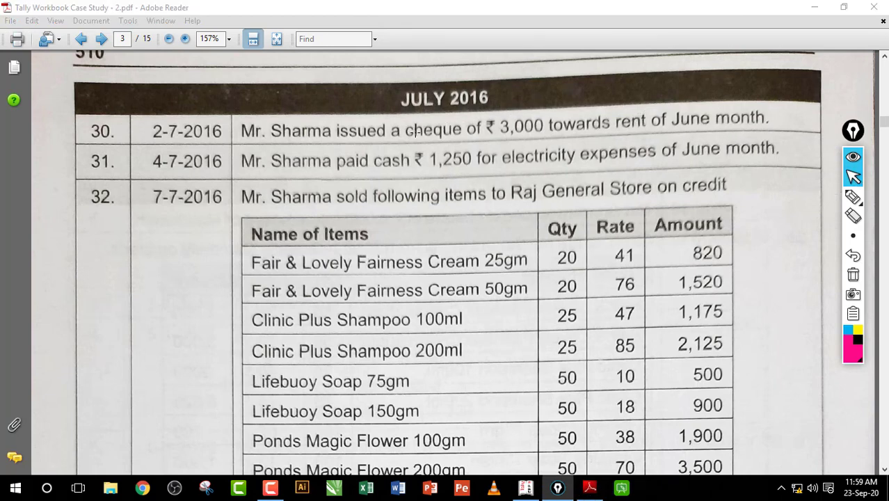
pyautogui.click(396, 100)
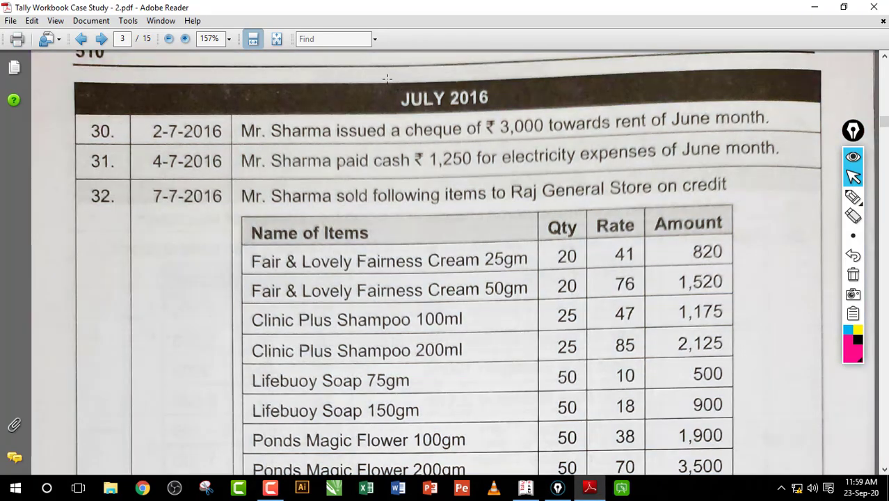
pyautogui.moveTo(386, 78); pyautogui.dragTo(510, 111)
pyautogui.click(645, 95)
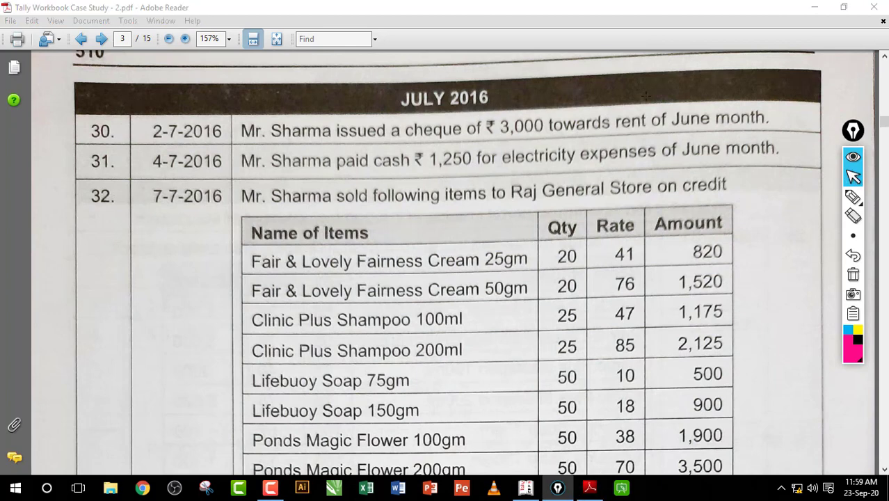
pyautogui.moveTo(396, 80); pyautogui.dragTo(506, 115)
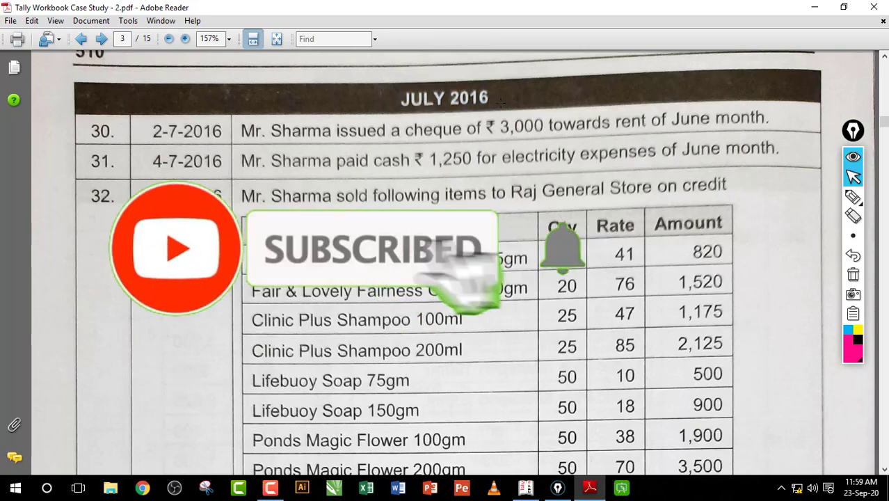